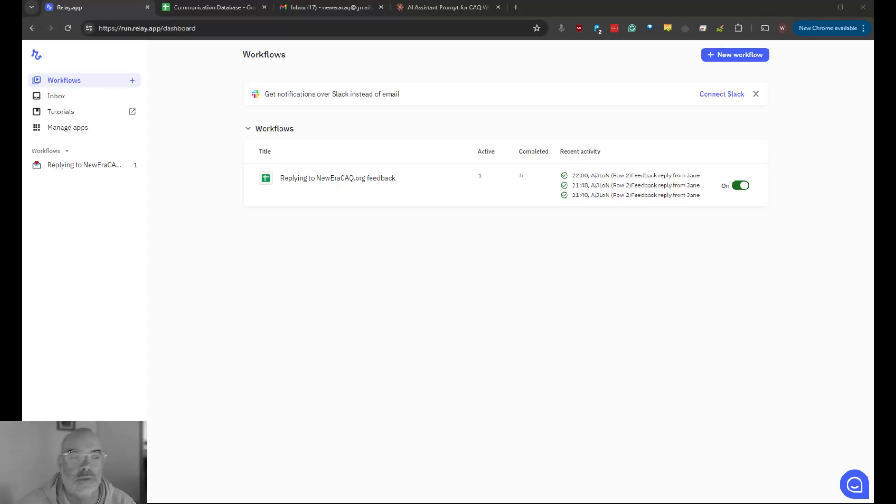
- Create a new workflow triggered by Gmail's Email received event, without any filters
{"action": "left_click", "coordinate": [744, 56]}
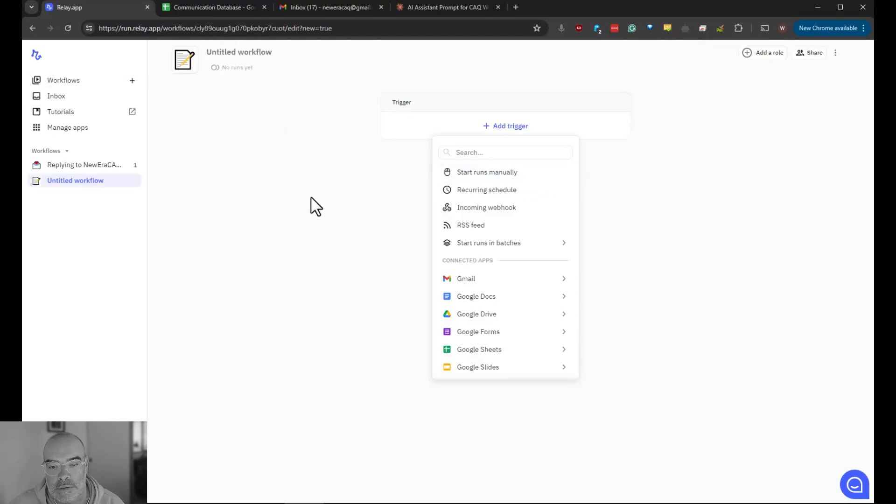
{"action": "mouse_move", "coordinate": [535, 280]}
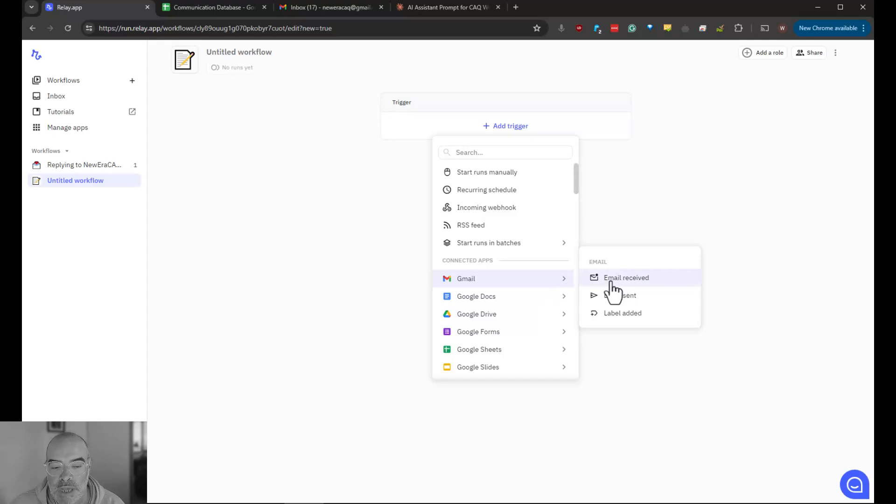
{"action": "left_click", "coordinate": [661, 280]}
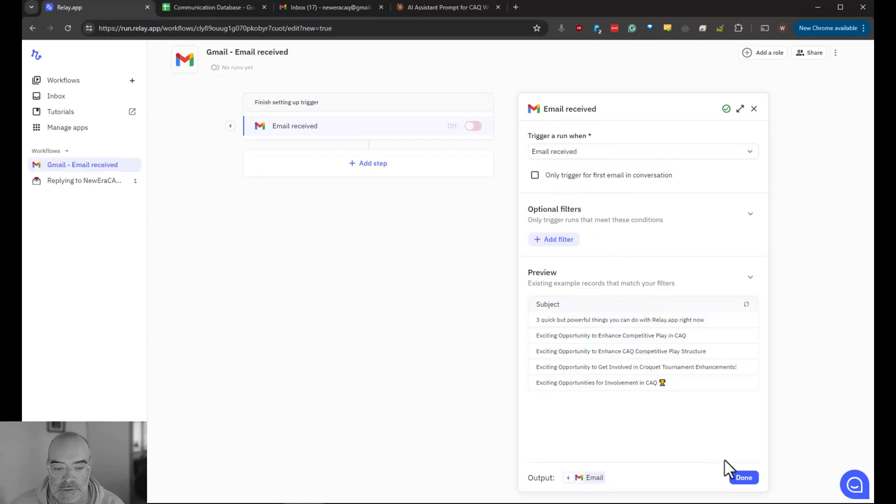
{"action": "left_click", "coordinate": [744, 479]}
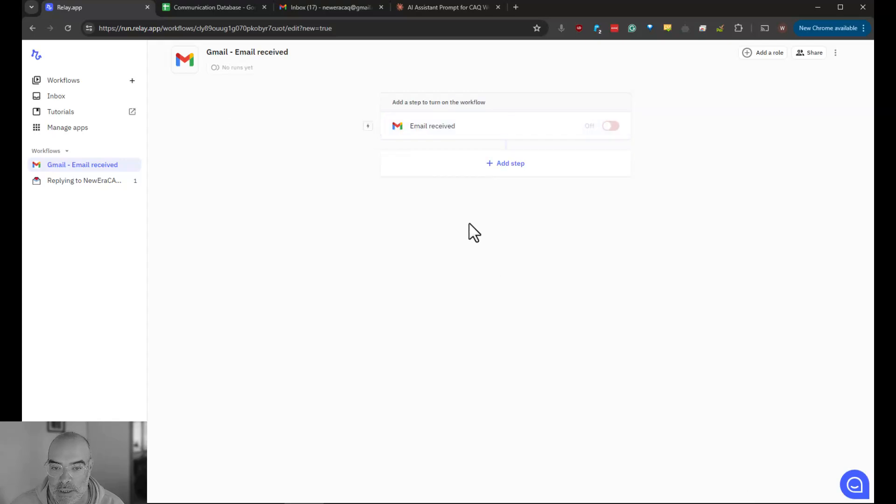
- Add an AI Summarize step after the trigger and set its model to GPT-4o (via Relay.app)
{"action": "left_click", "coordinate": [510, 163]}
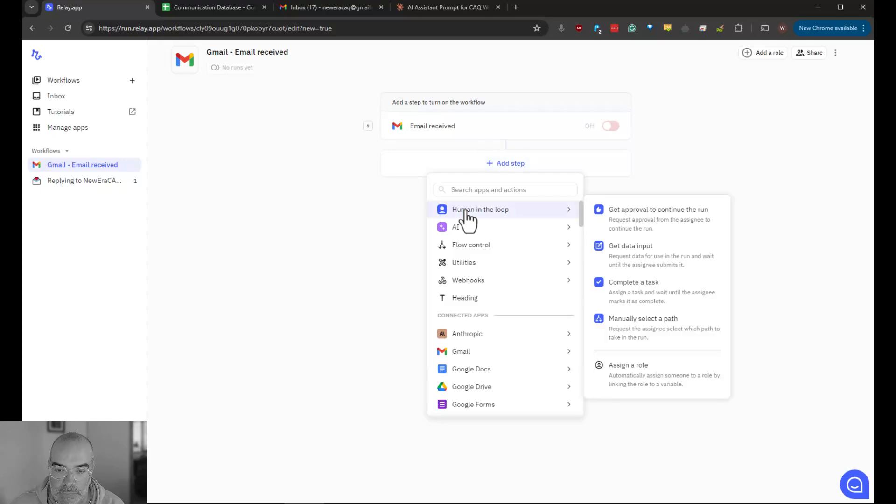
{"action": "mouse_move", "coordinate": [480, 228]}
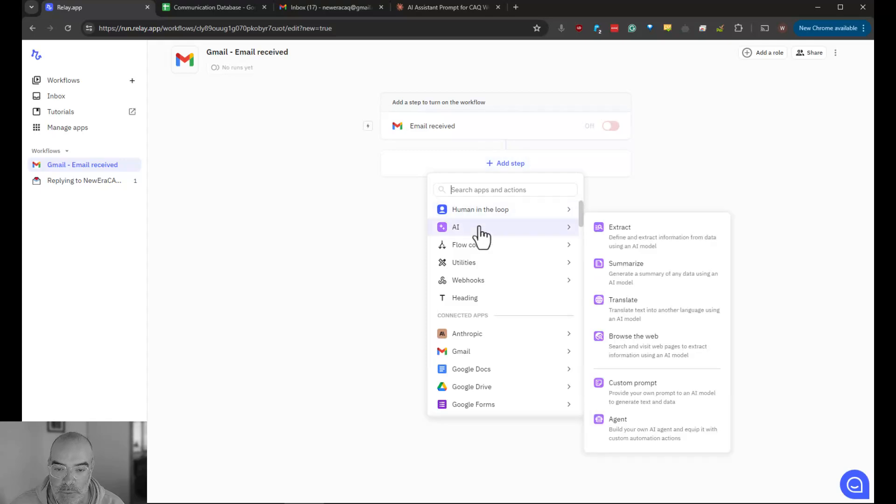
{"action": "left_click", "coordinate": [661, 279]}
{"action": "left_click", "coordinate": [586, 155]}
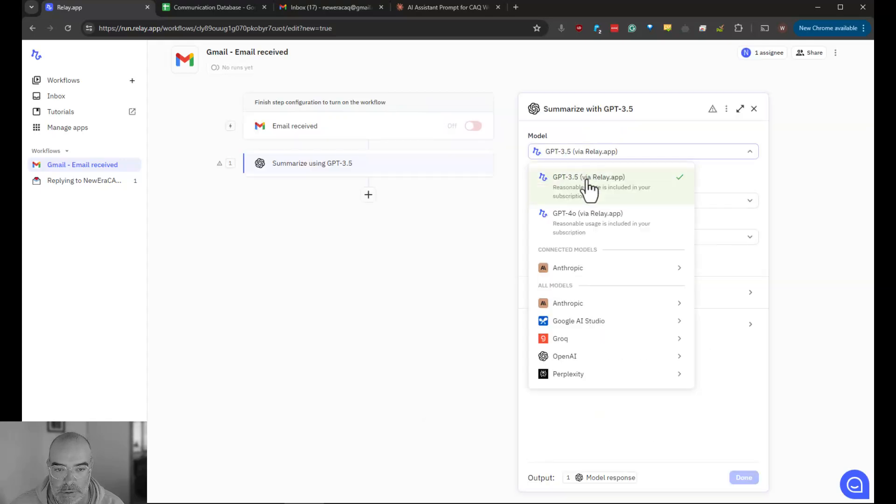
{"action": "left_click", "coordinate": [590, 230]}
- Set the summary source to the email's Body and its length to a single paragraph, and finish the step
{"action": "left_click", "coordinate": [594, 202]}
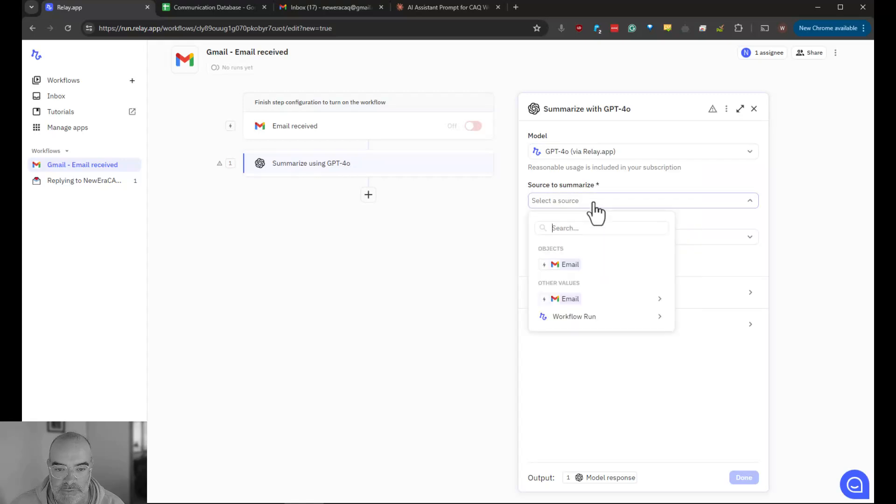
{"action": "mouse_move", "coordinate": [610, 299]}
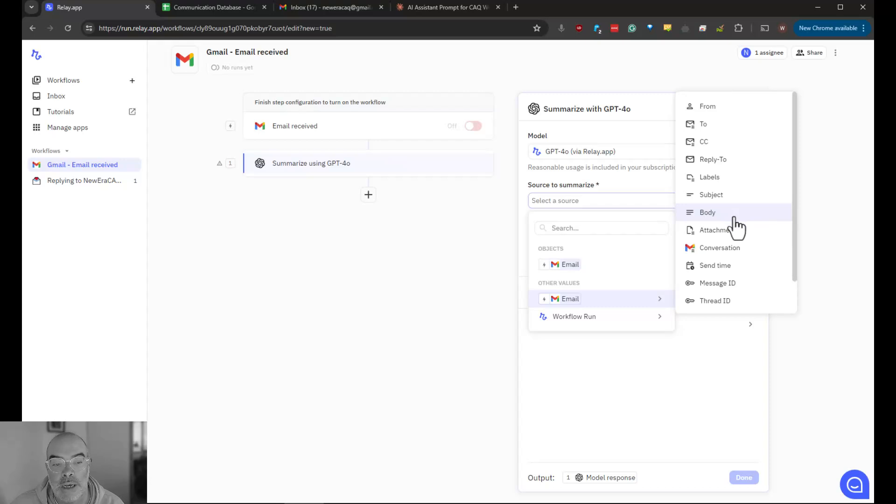
{"action": "left_click", "coordinate": [708, 213]}
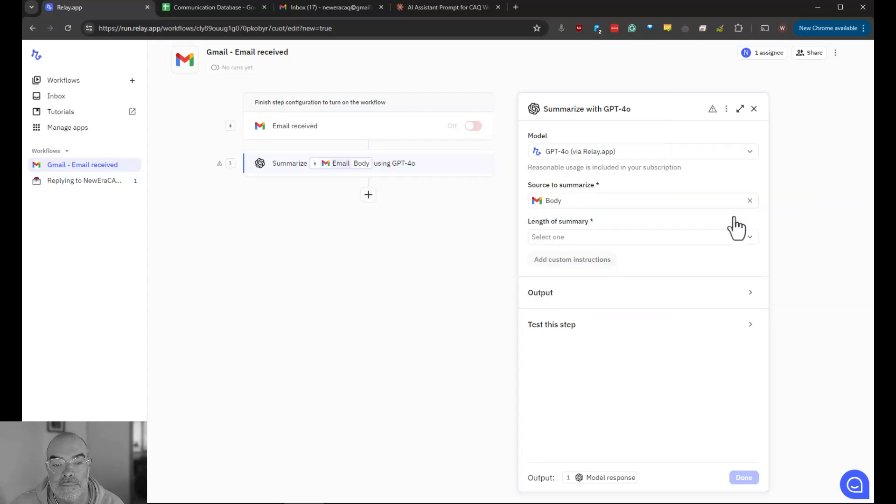
{"action": "left_click", "coordinate": [643, 240]}
{"action": "left_click", "coordinate": [620, 303]}
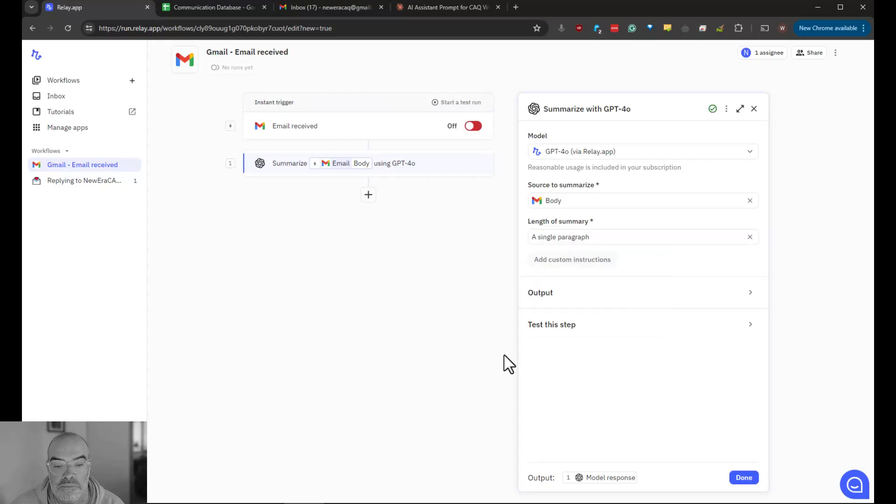
{"action": "left_click", "coordinate": [744, 479]}
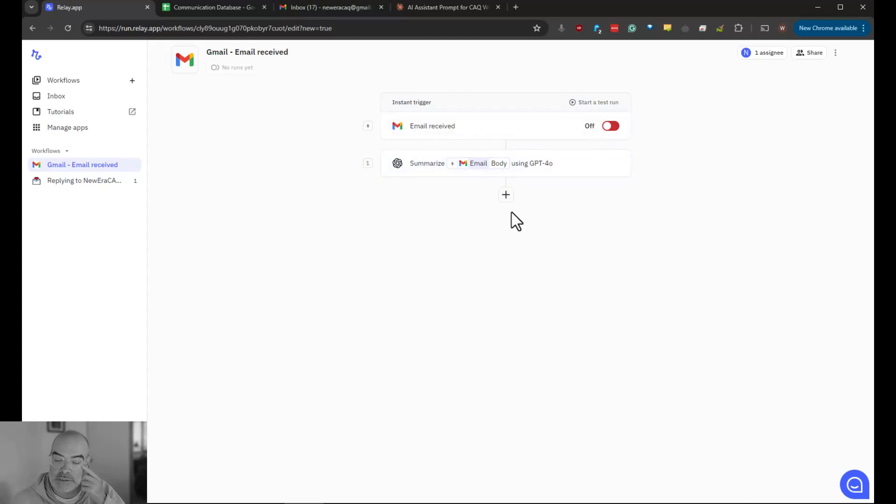
- Add a Google Sheets Add row to sheet step after the Summarize step
{"action": "left_click", "coordinate": [506, 194]}
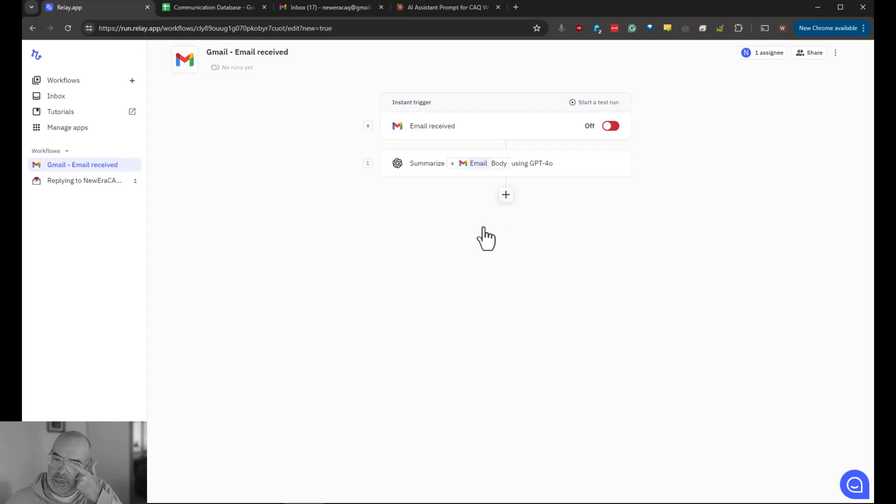
{"action": "mouse_move", "coordinate": [473, 302]}
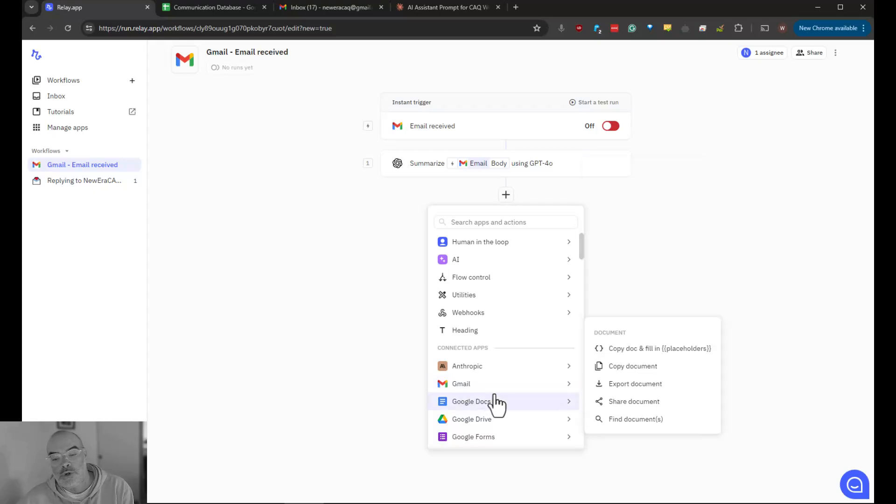
{"action": "mouse_move", "coordinate": [515, 420]}
{"action": "mouse_move", "coordinate": [511, 303]}
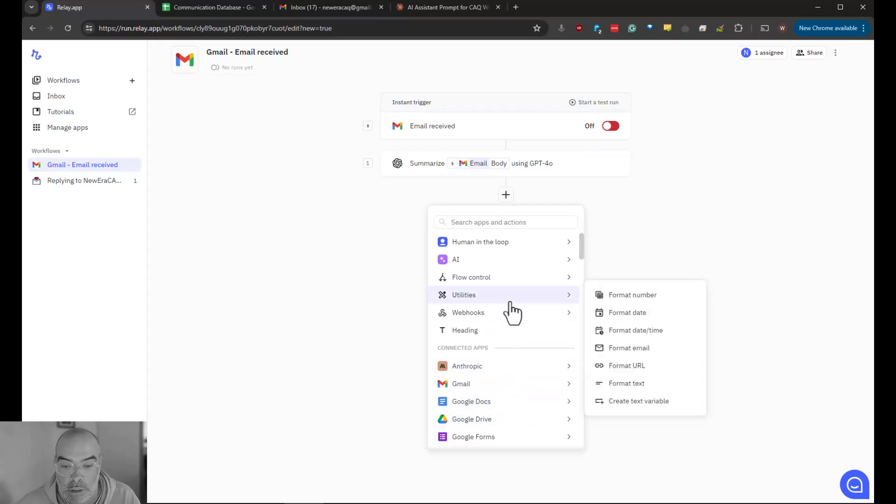
{"action": "type", "text": "sheets"}
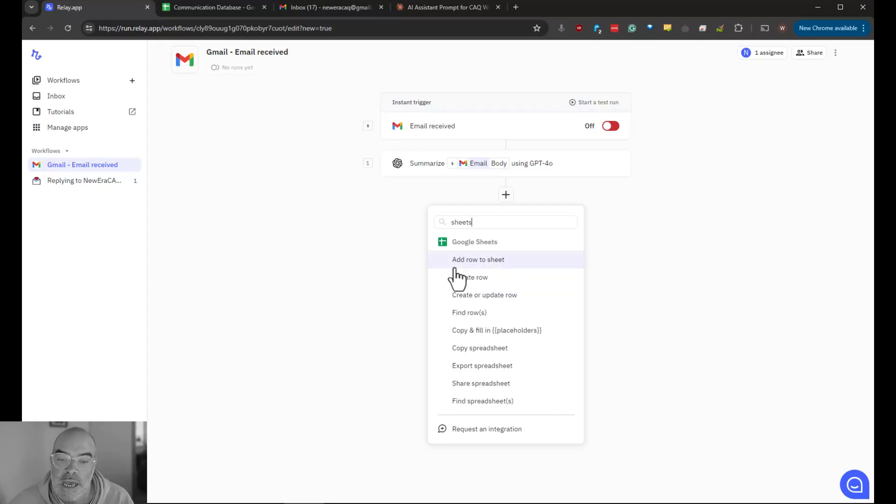
{"action": "left_click", "coordinate": [500, 265]}
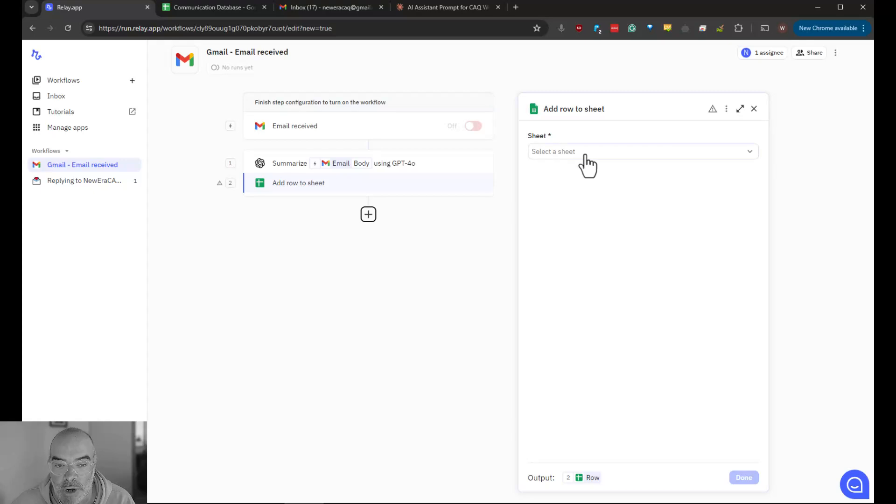
- Choose the Received emails sheet of the Communication Database spreadsheet as the row's destination
{"action": "left_click", "coordinate": [569, 154]}
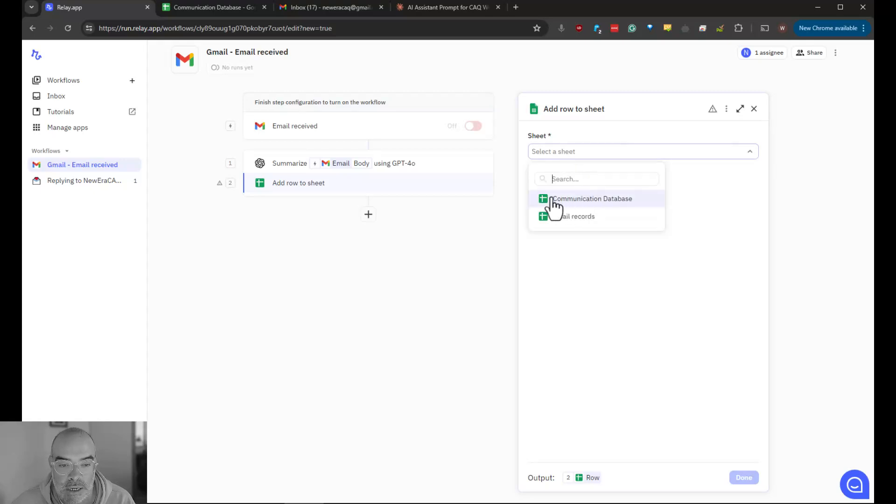
{"action": "left_click", "coordinate": [640, 206]}
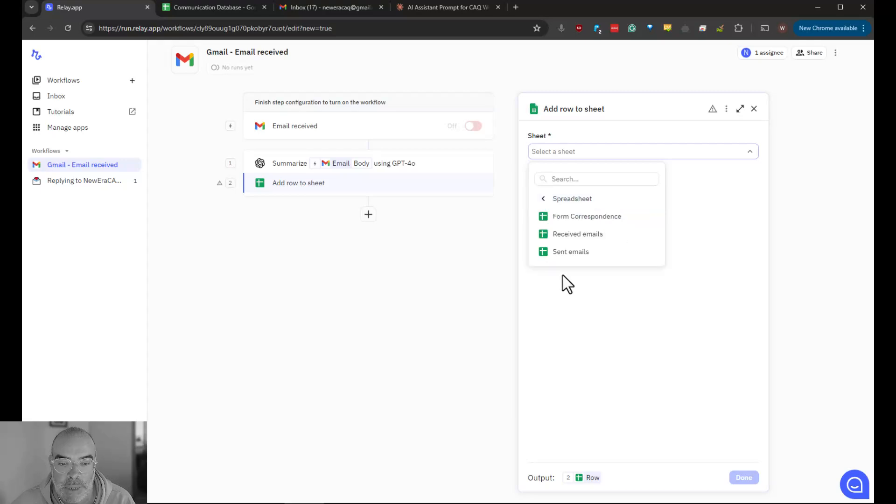
{"action": "left_click", "coordinate": [595, 236]}
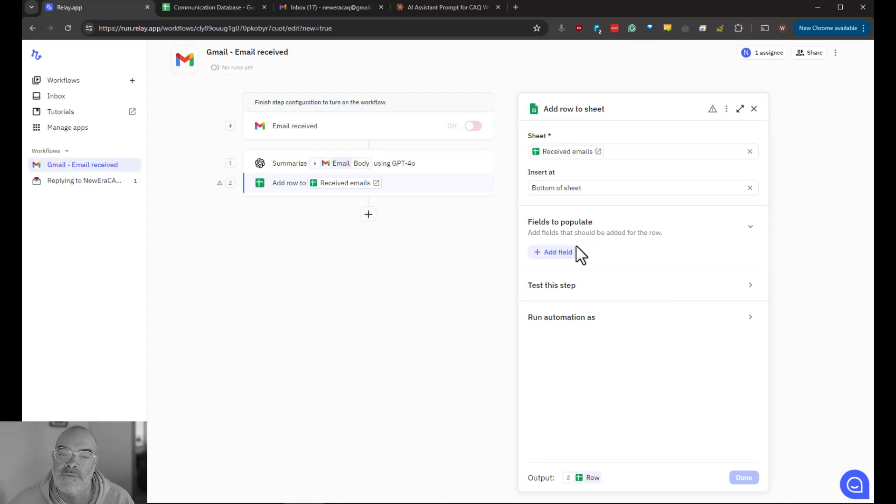
- Add the Other Parties field to the row and fill it with the email sender's Name variable
{"action": "left_click", "coordinate": [557, 252]}
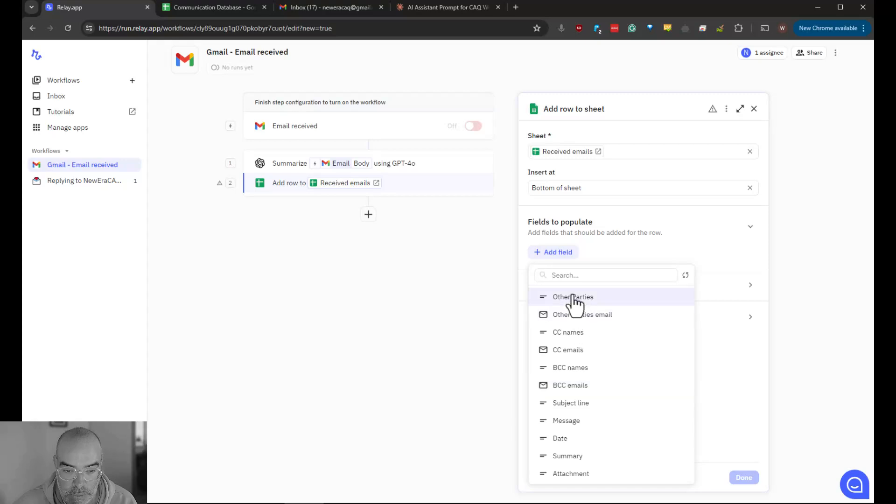
{"action": "left_click", "coordinate": [591, 298]}
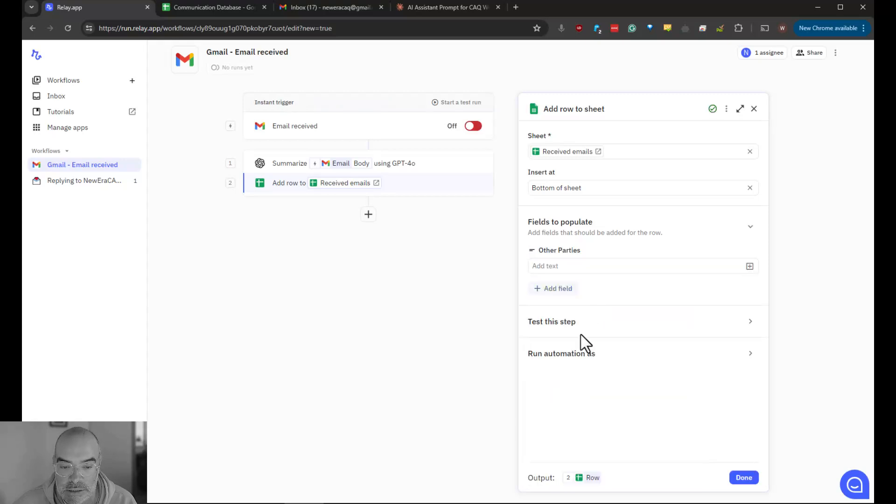
{"action": "left_click", "coordinate": [750, 266]}
{"action": "mouse_move", "coordinate": [710, 310]}
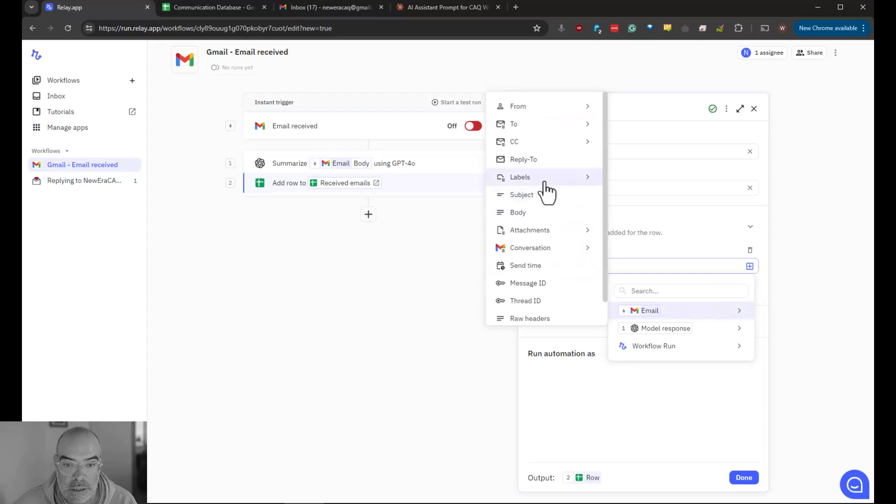
{"action": "mouse_move", "coordinate": [554, 108]}
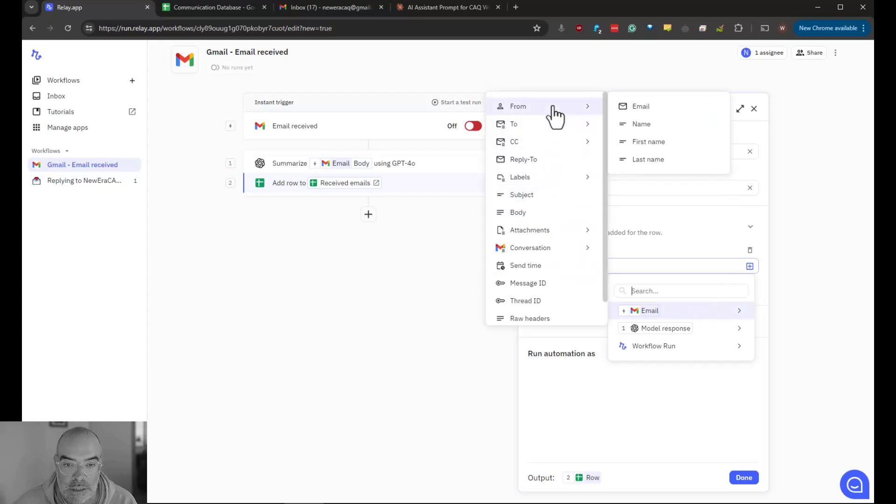
{"action": "left_click", "coordinate": [642, 124]}
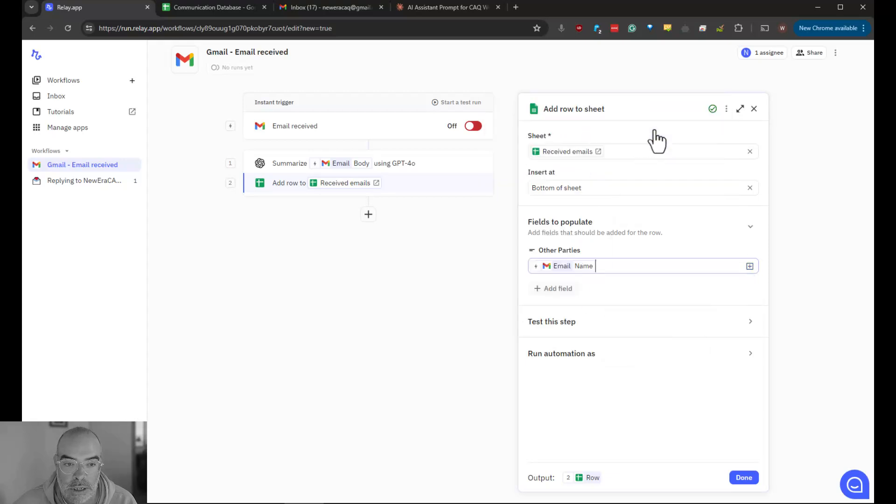
- Add the Other Parties email field and map it to the sender's Email variable
{"action": "left_click", "coordinate": [542, 293]}
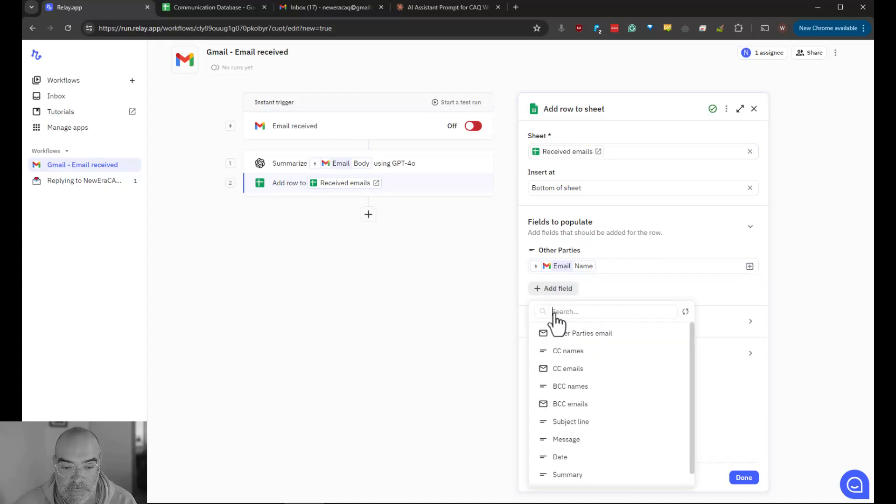
{"action": "left_click", "coordinate": [566, 334]}
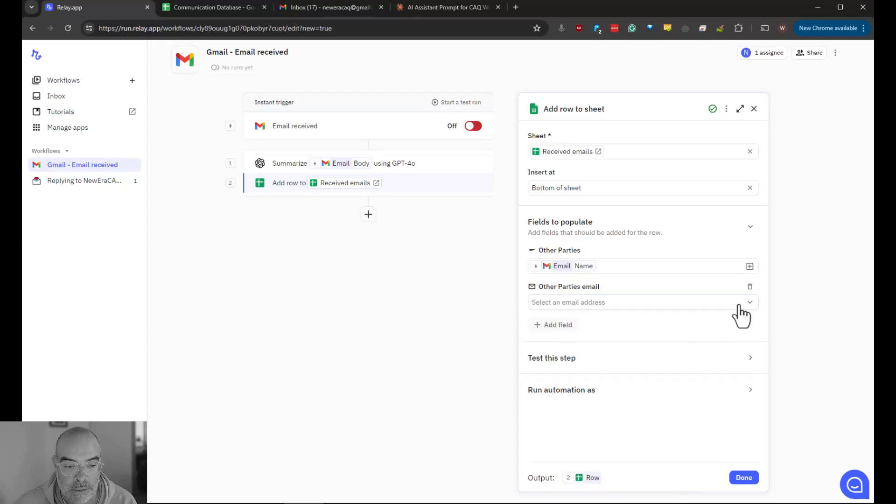
{"action": "left_click", "coordinate": [720, 305]}
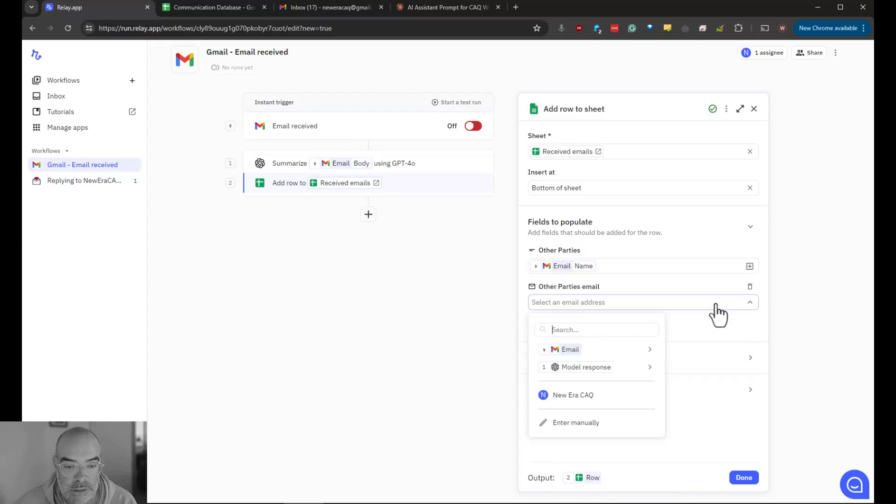
{"action": "mouse_move", "coordinate": [626, 358]}
{"action": "mouse_move", "coordinate": [738, 356]}
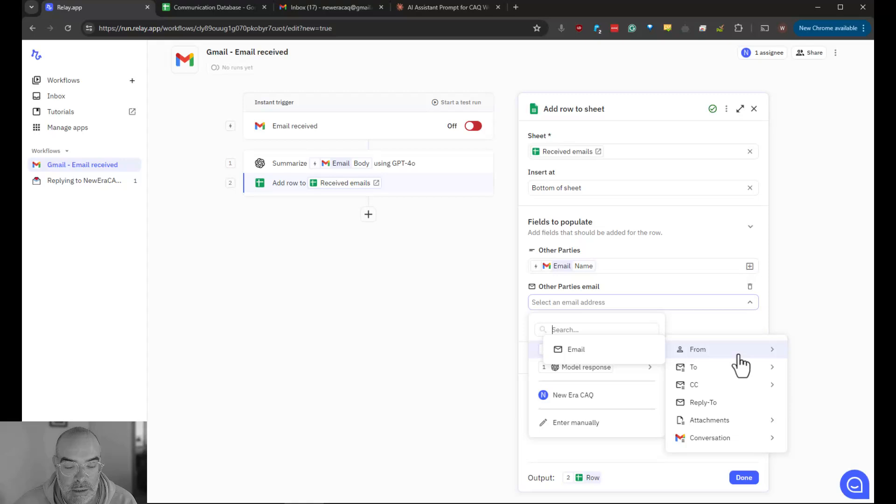
{"action": "left_click", "coordinate": [593, 362]}
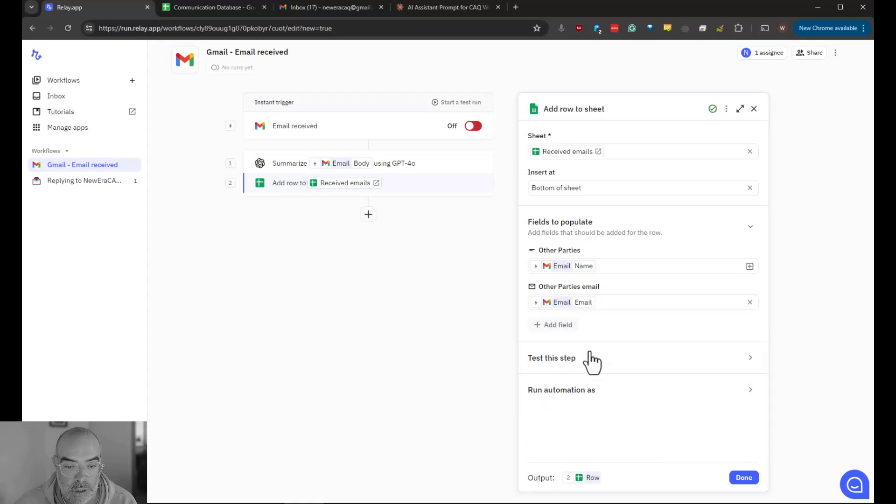
- Add the CC emails field and map it to the first result of the email's CC addresses
{"action": "left_click", "coordinate": [561, 325]}
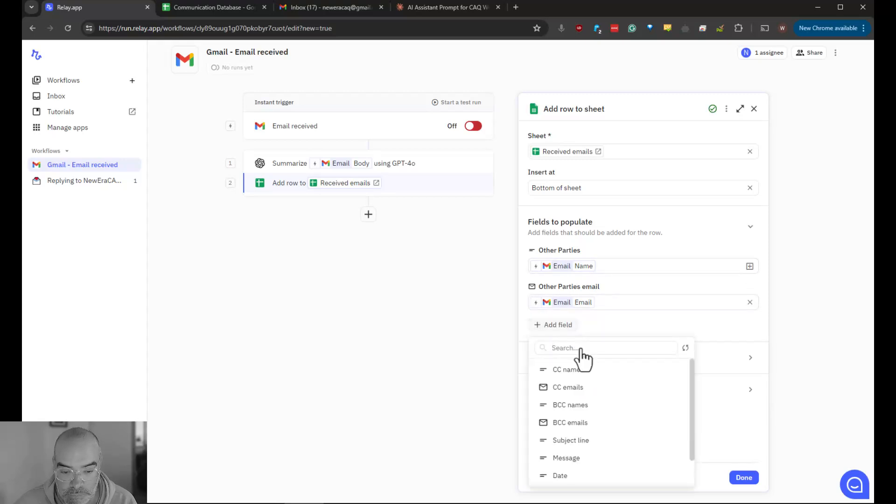
{"action": "left_click", "coordinate": [583, 390]}
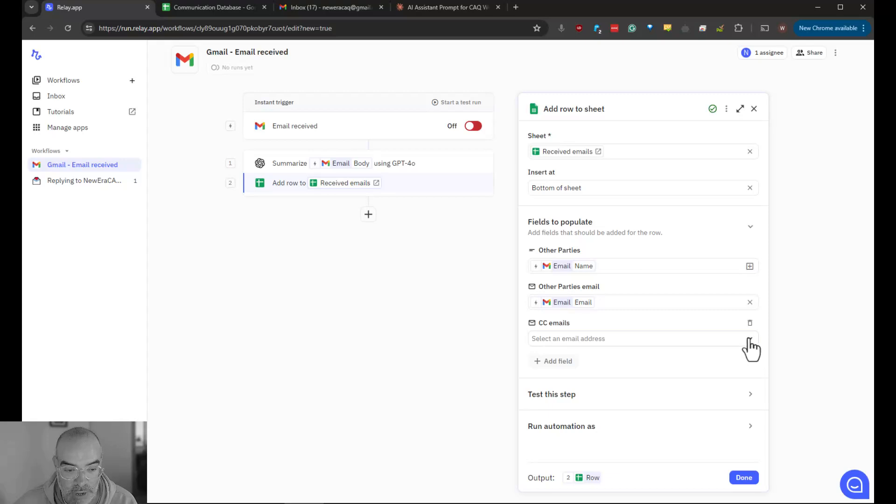
{"action": "left_click", "coordinate": [750, 343]}
{"action": "mouse_move", "coordinate": [613, 395]}
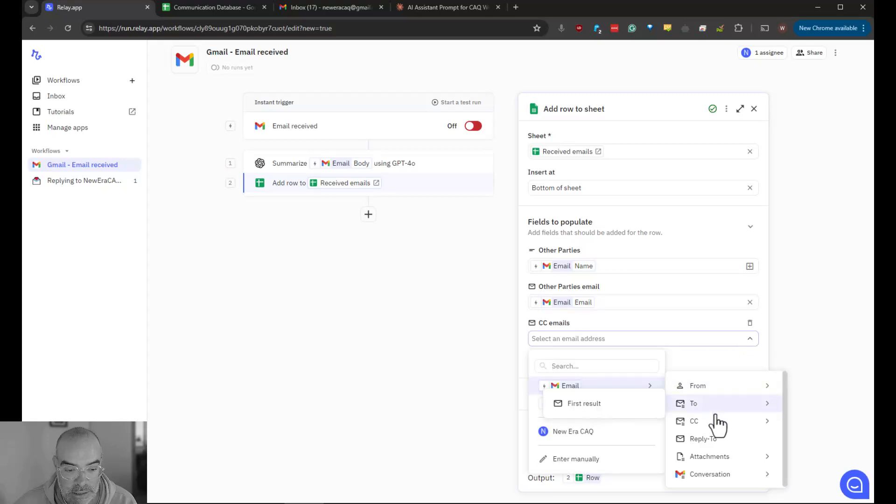
{"action": "mouse_move", "coordinate": [728, 425]}
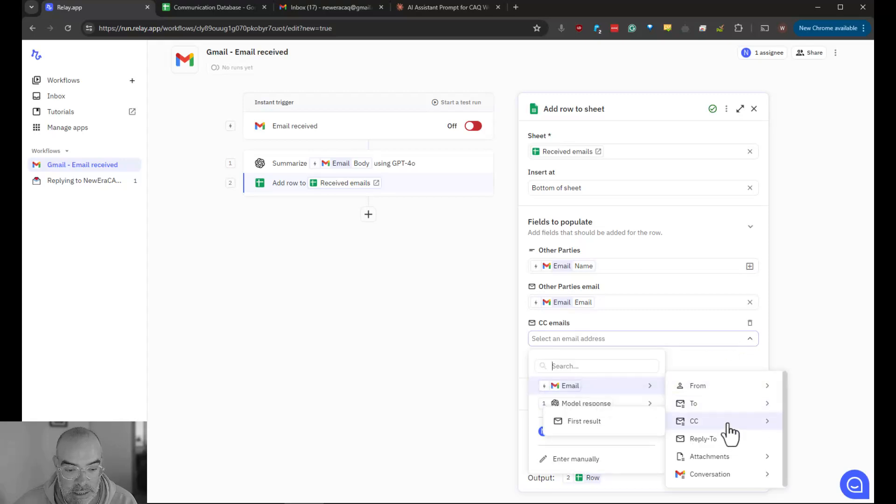
{"action": "left_click", "coordinate": [590, 426]}
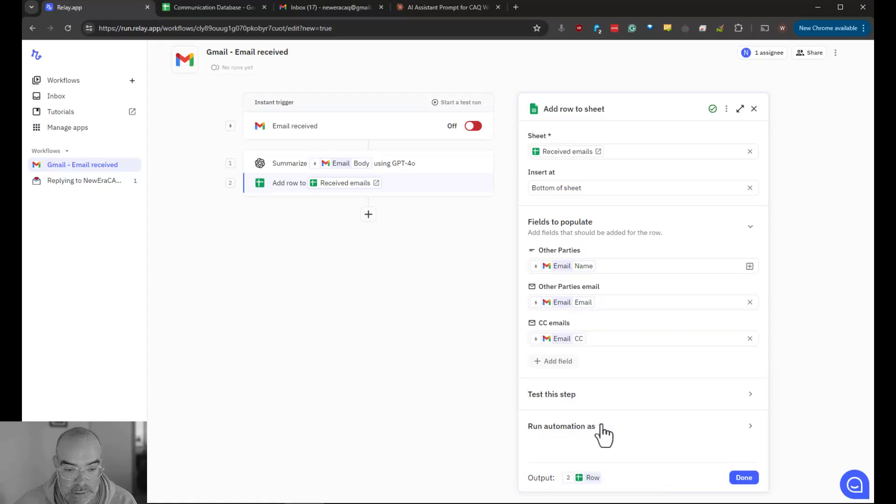
{"action": "left_click", "coordinate": [557, 366]}
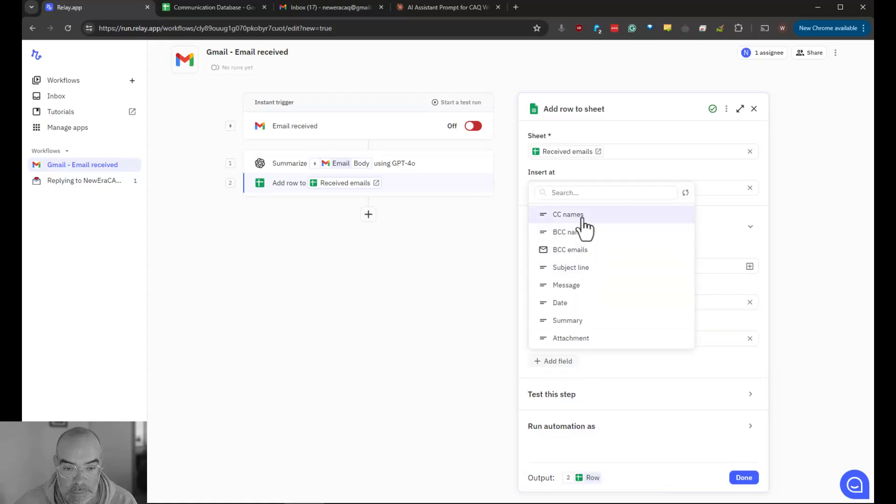
{"action": "left_click", "coordinate": [582, 251]}
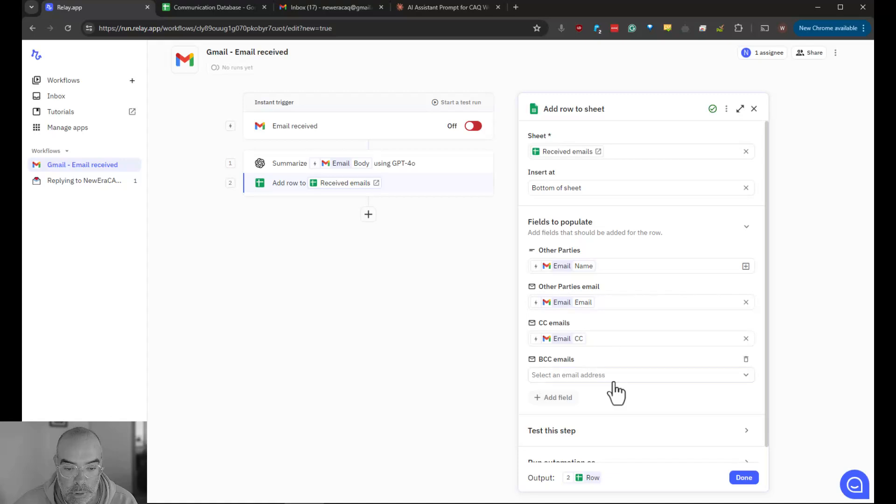
{"action": "left_click", "coordinate": [733, 376]}
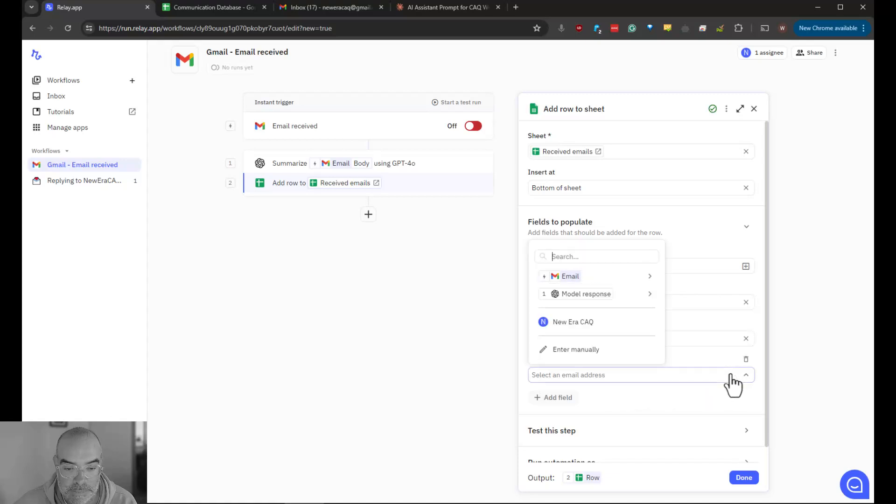
{"action": "mouse_move", "coordinate": [592, 293]}
{"action": "mouse_move", "coordinate": [590, 277]}
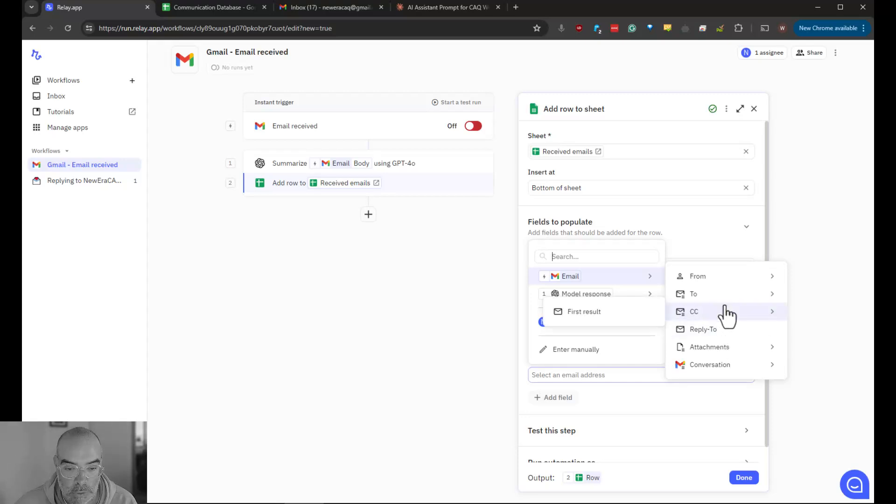
{"action": "mouse_move", "coordinate": [724, 300]}
{"action": "left_click", "coordinate": [604, 386]}
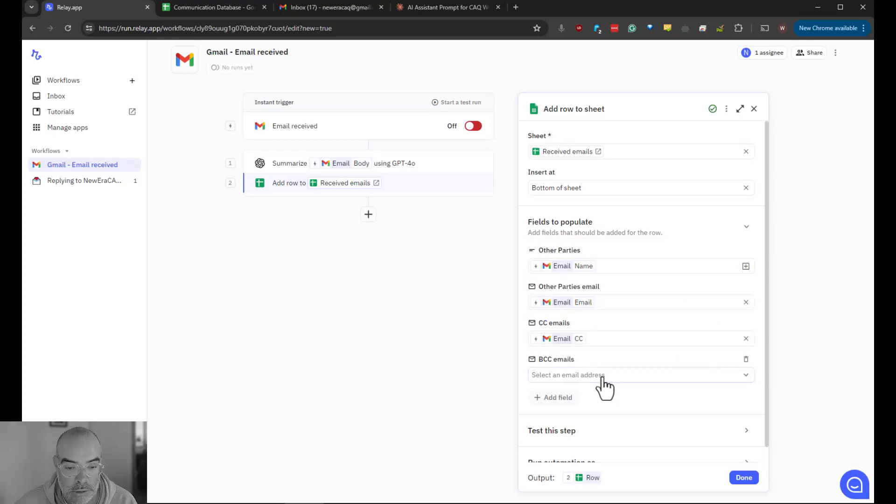
{"action": "left_click", "coordinate": [747, 360]}
- Add the Subject line field to the row and map it to the email's Subject variable
{"action": "left_click", "coordinate": [552, 365]}
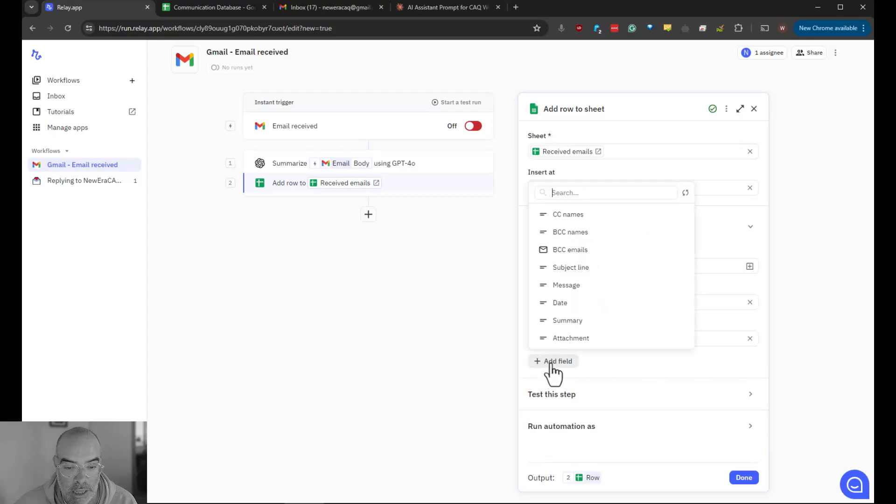
{"action": "left_click", "coordinate": [583, 269]}
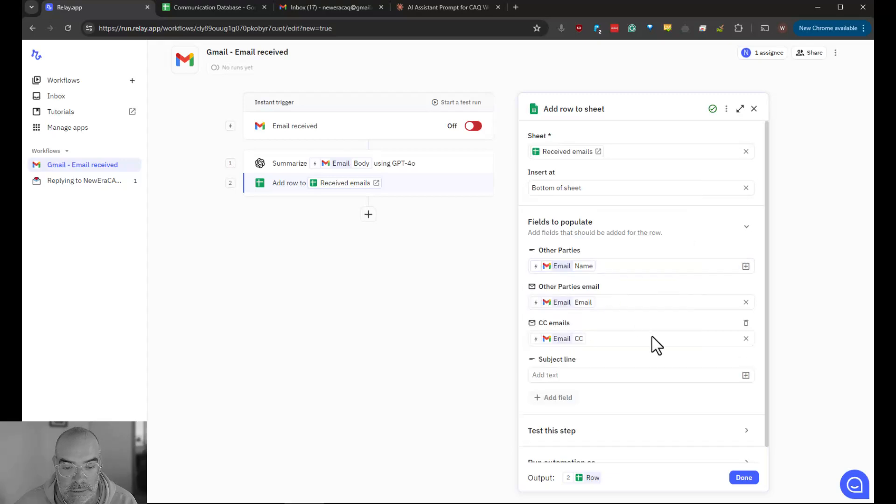
{"action": "left_click", "coordinate": [746, 376]}
{"action": "mouse_move", "coordinate": [665, 320]}
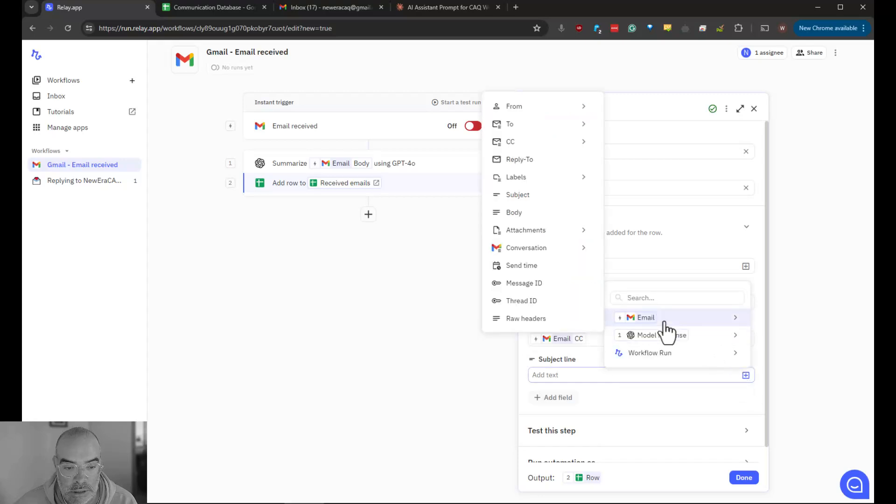
{"action": "left_click", "coordinate": [517, 199]}
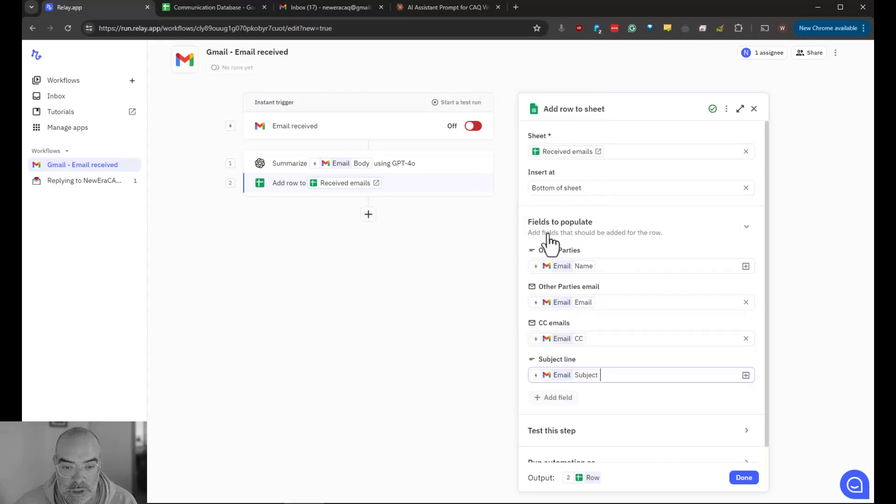
- Add the Date field to the row and fill it with the email's Send time variable
{"action": "scroll", "coordinate": [612, 323], "scroll_direction": "down", "scroll_amount": 1}
{"action": "left_click", "coordinate": [548, 384]}
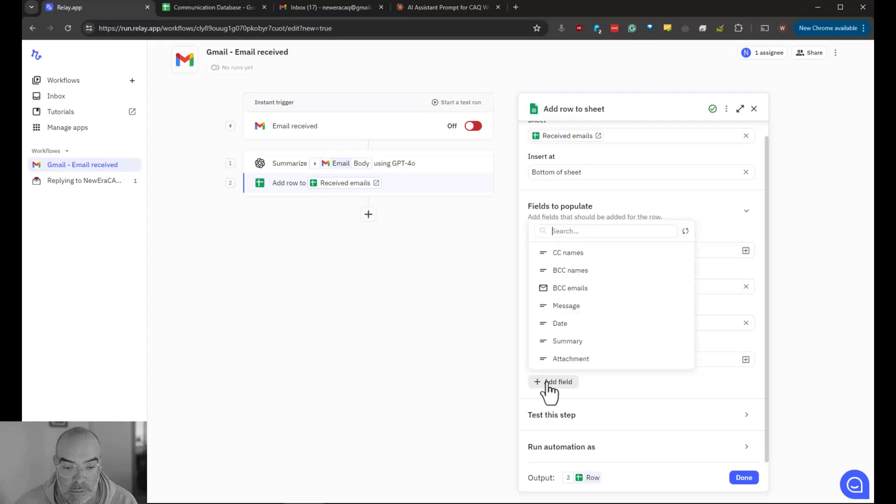
{"action": "left_click", "coordinate": [558, 324]}
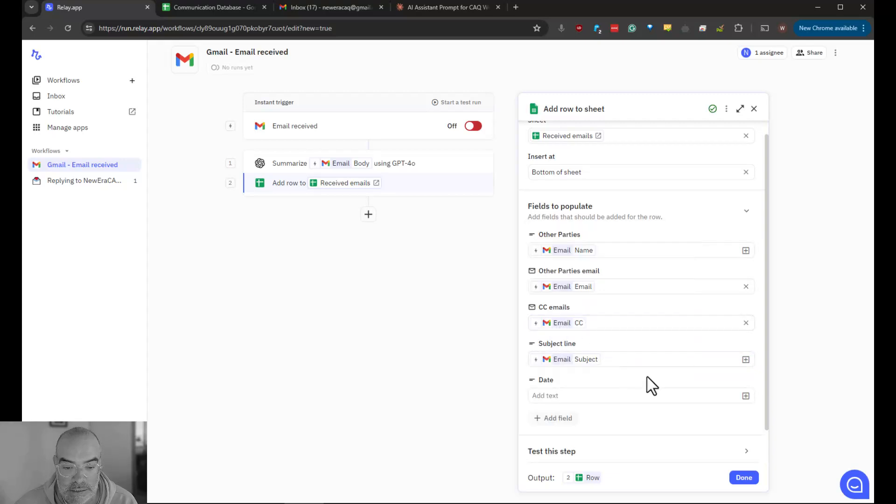
{"action": "left_click", "coordinate": [611, 395]}
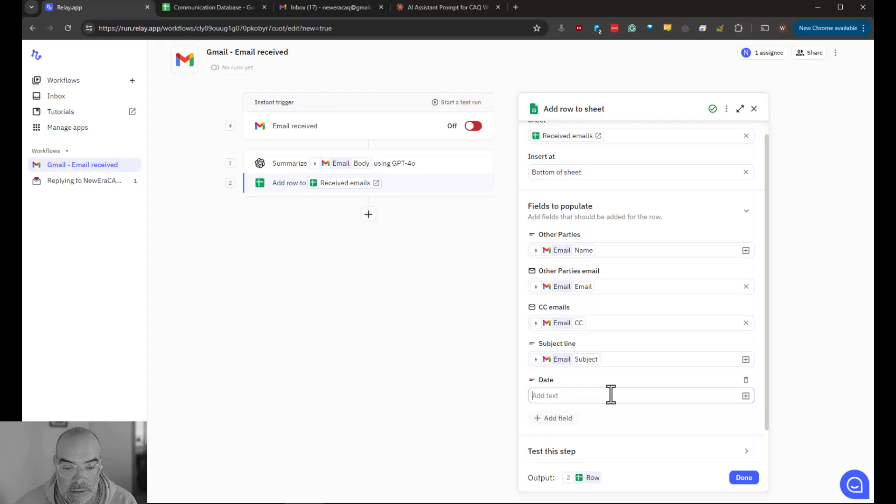
{"action": "left_click", "coordinate": [746, 396]}
{"action": "mouse_move", "coordinate": [691, 340]}
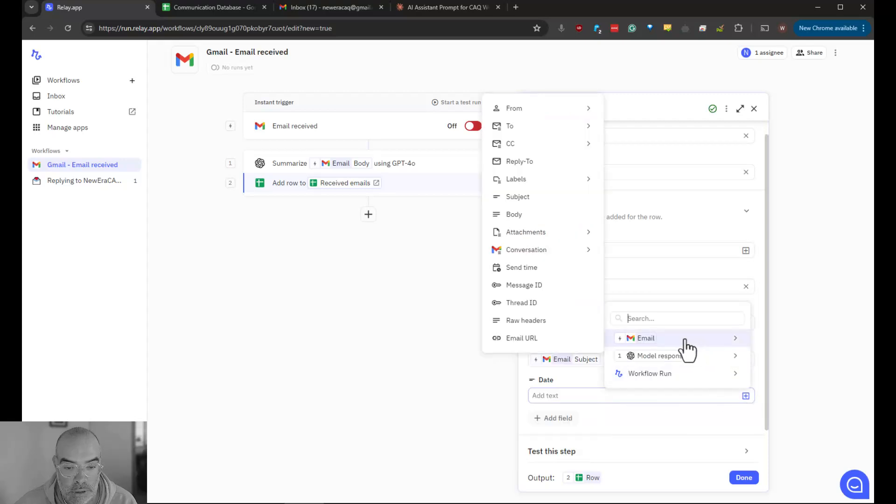
{"action": "mouse_move", "coordinate": [533, 235]}
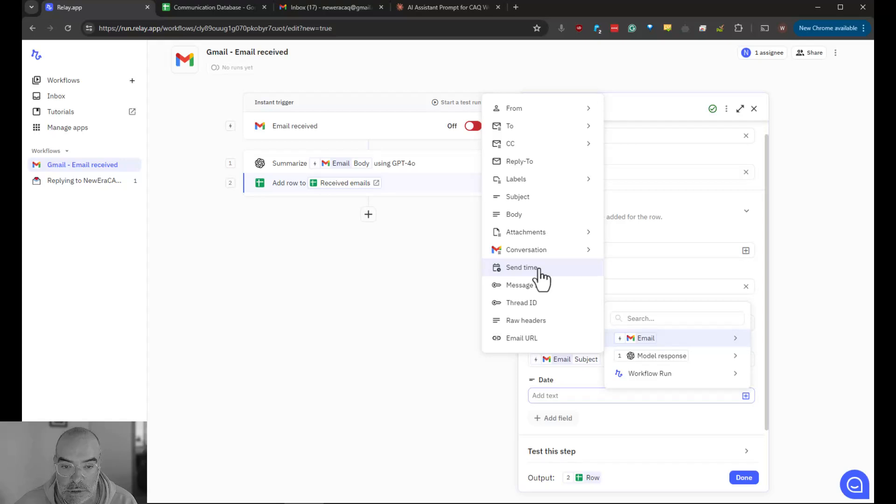
{"action": "left_click", "coordinate": [541, 270]}
- Add the Attachment field and map it to the File name of the first result in the email's attachments
{"action": "scroll", "coordinate": [642, 406], "scroll_direction": "down", "scroll_amount": 1}
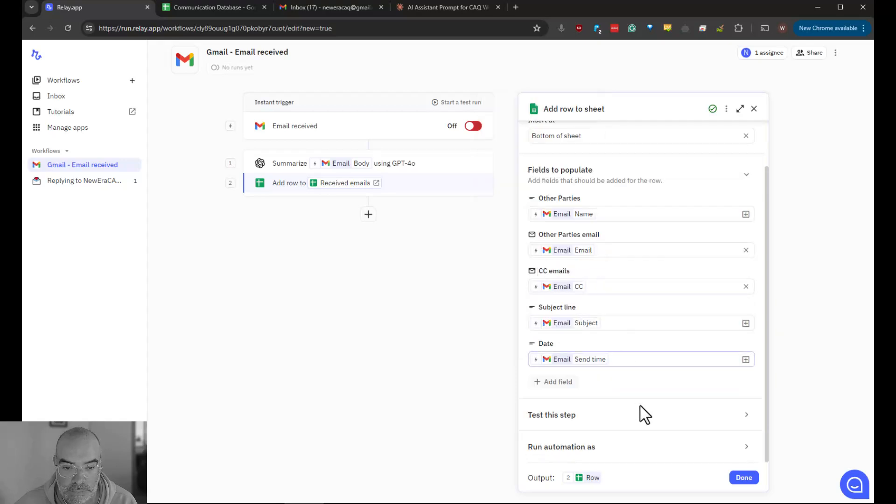
{"action": "left_click", "coordinate": [558, 383]}
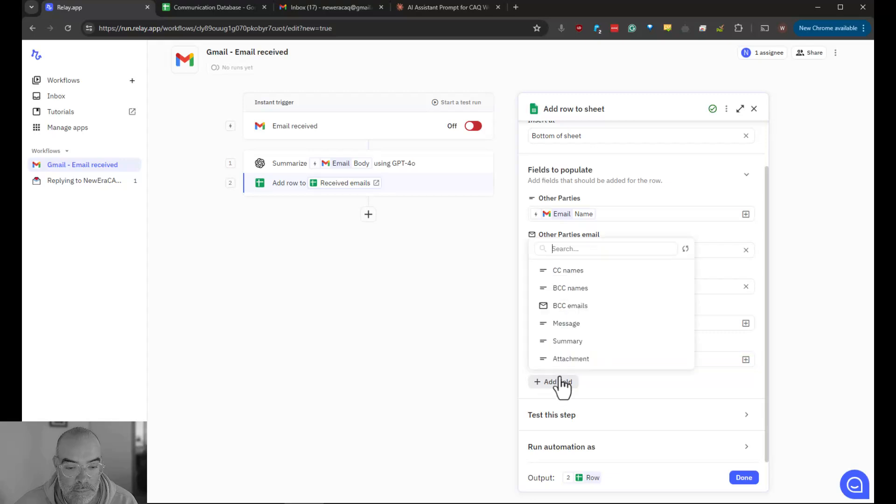
{"action": "left_click", "coordinate": [570, 359]}
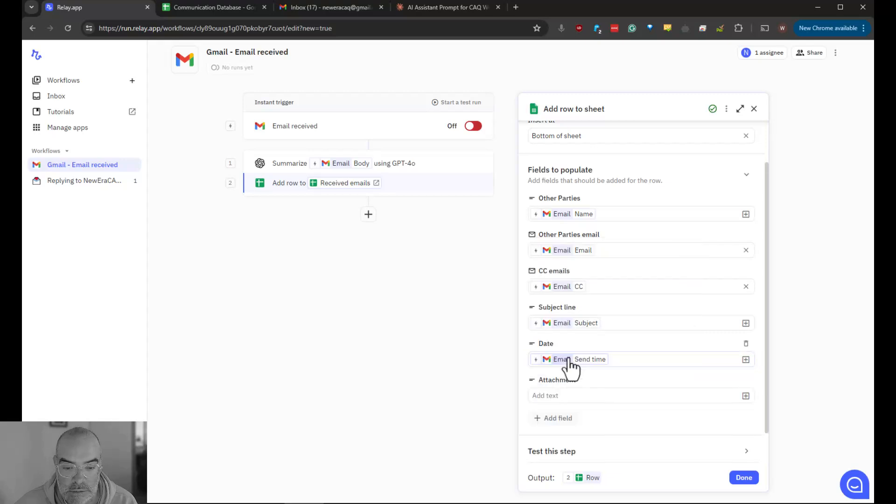
{"action": "left_click", "coordinate": [606, 397]}
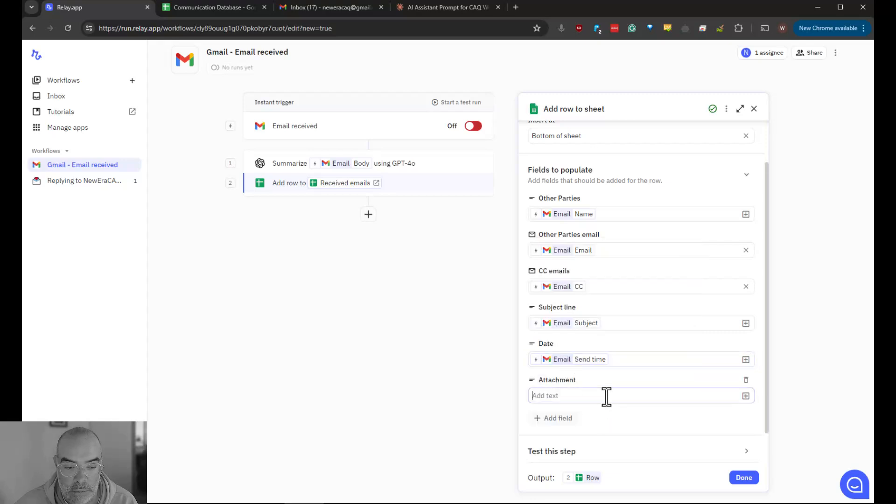
{"action": "left_click", "coordinate": [746, 395]}
{"action": "mouse_move", "coordinate": [682, 341]}
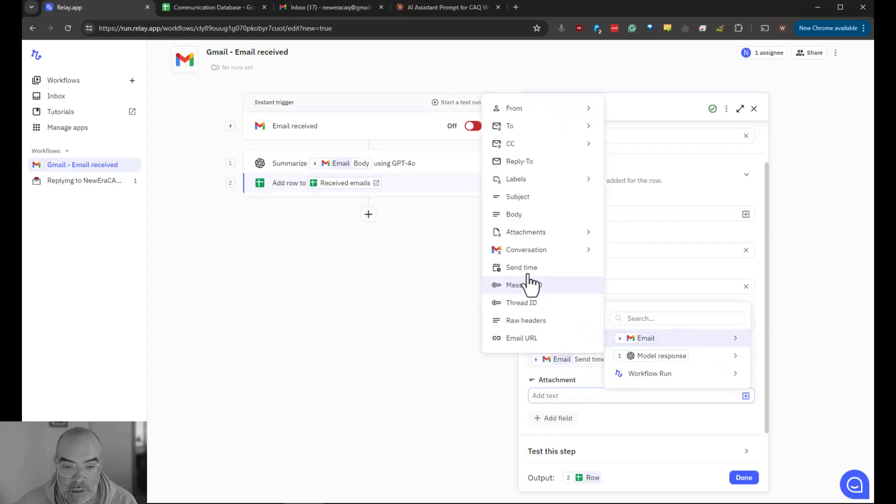
{"action": "mouse_move", "coordinate": [528, 236]}
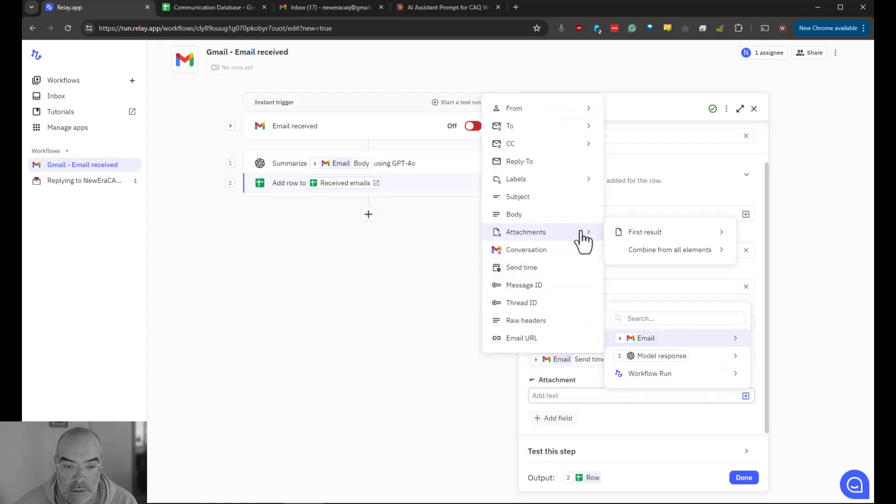
{"action": "mouse_move", "coordinate": [678, 252]}
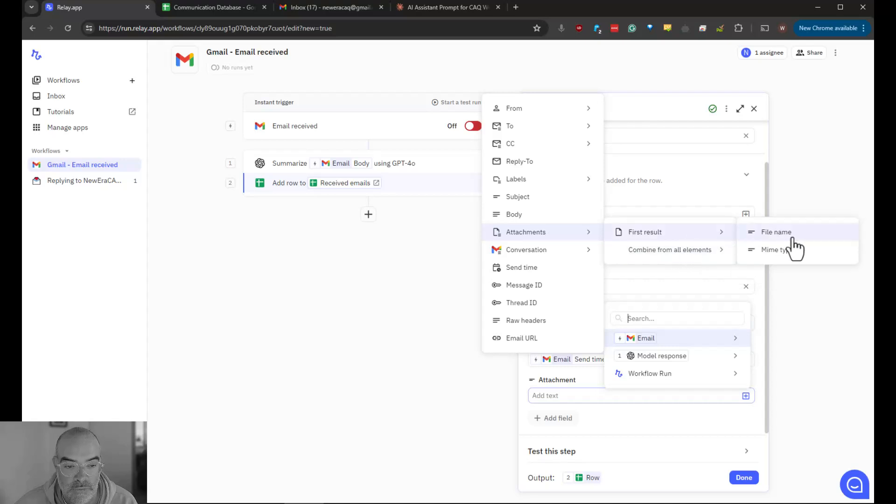
{"action": "left_click", "coordinate": [794, 238]}
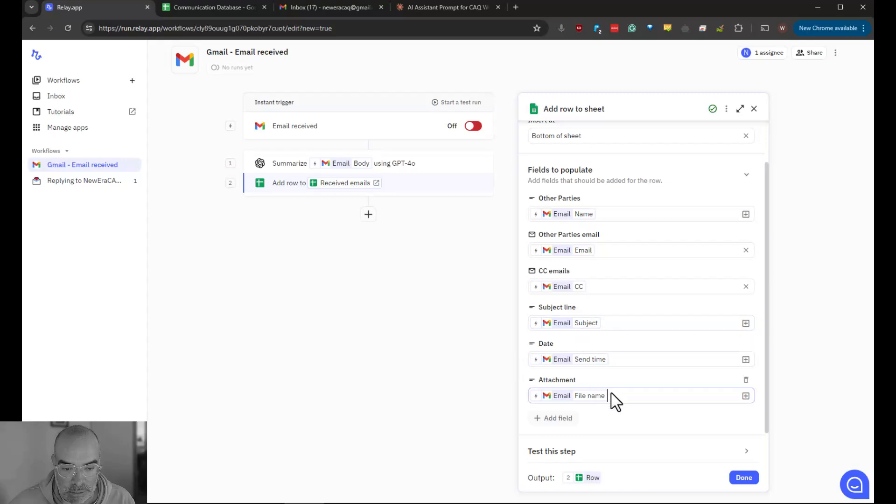
- Add the Message field to the row and fill it with the email's Body variable
{"action": "left_click", "coordinate": [551, 422]}
{"action": "left_click", "coordinate": [550, 420]}
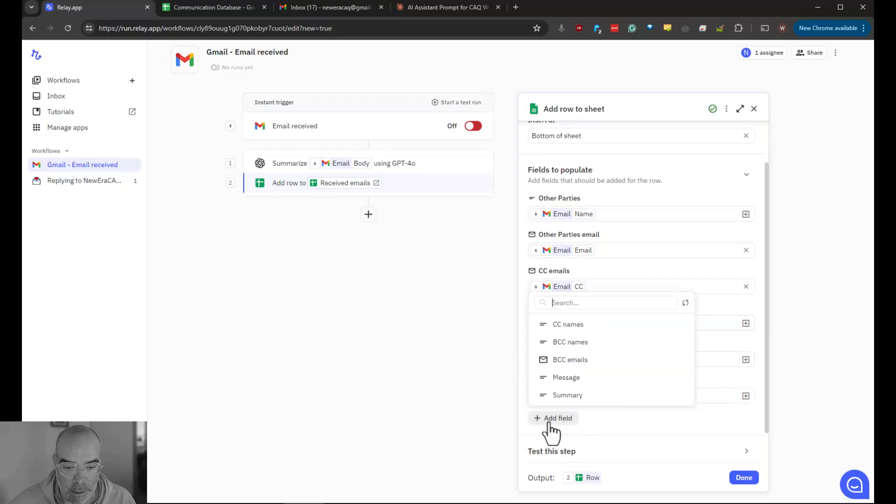
{"action": "left_click", "coordinate": [566, 378]}
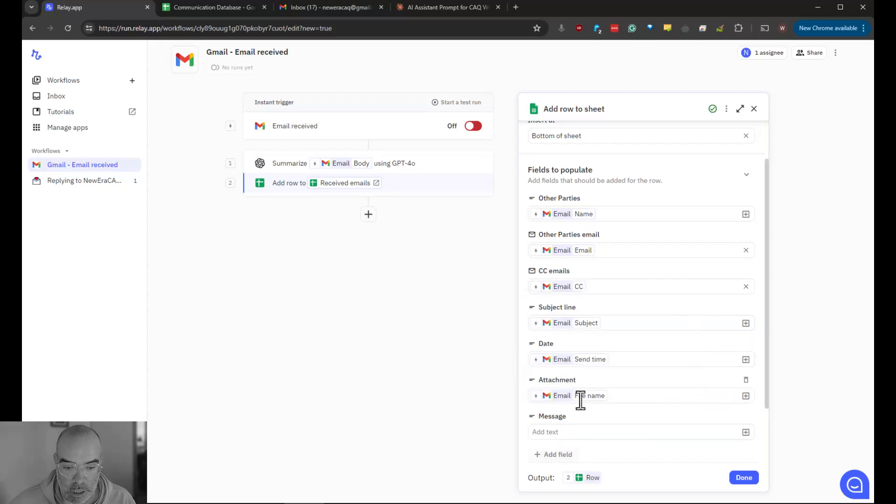
{"action": "left_click", "coordinate": [746, 432]}
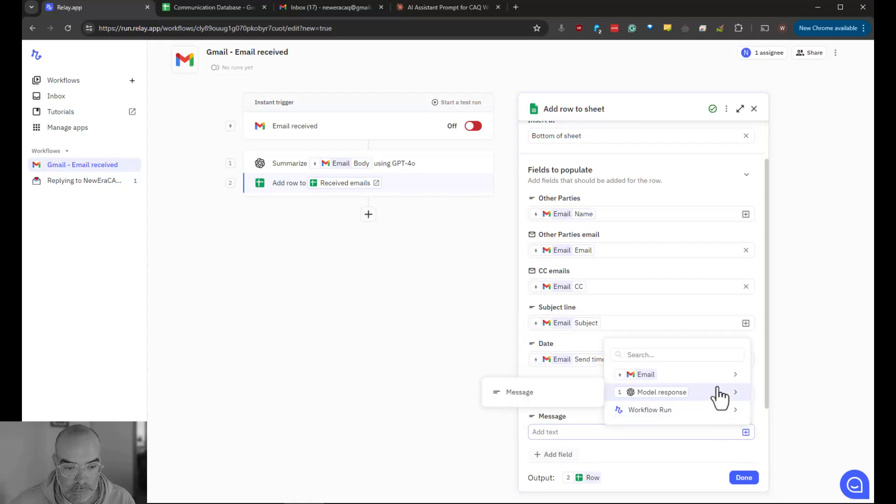
{"action": "mouse_move", "coordinate": [712, 376]}
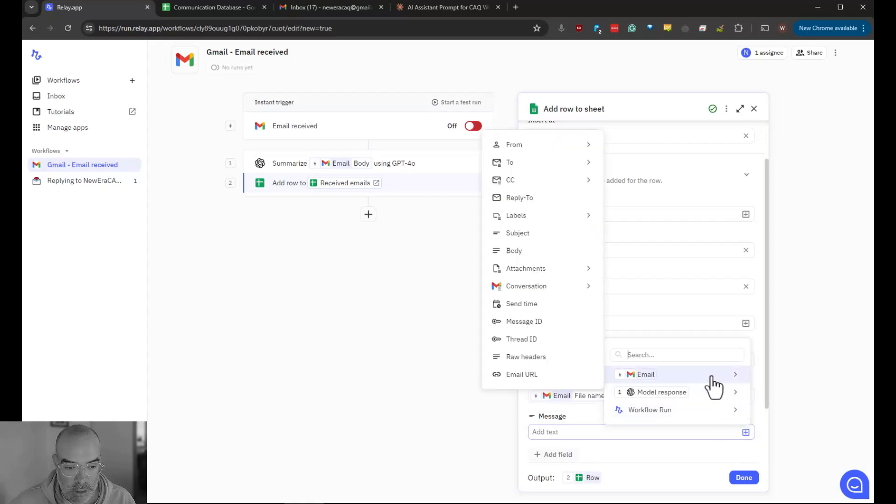
{"action": "left_click", "coordinate": [515, 251]}
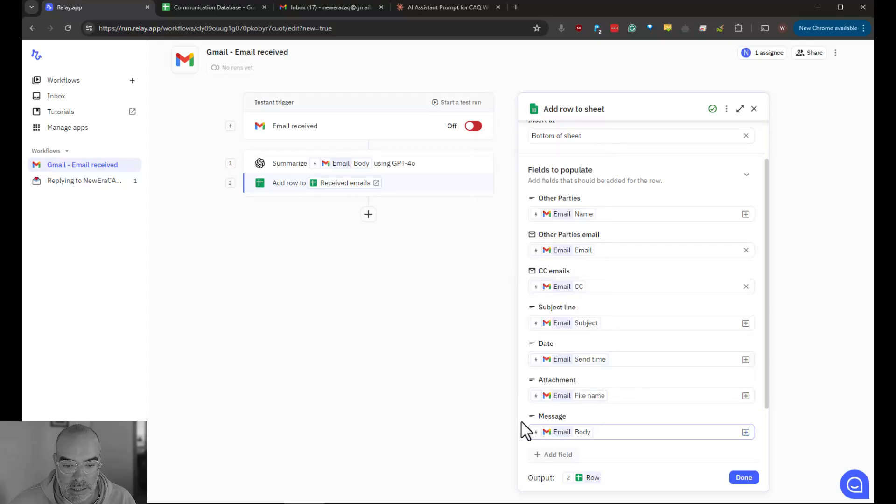
- Add the Summary field, map it to the model response's Message variable, and finish the row step's setup
{"action": "left_click", "coordinate": [547, 462]}
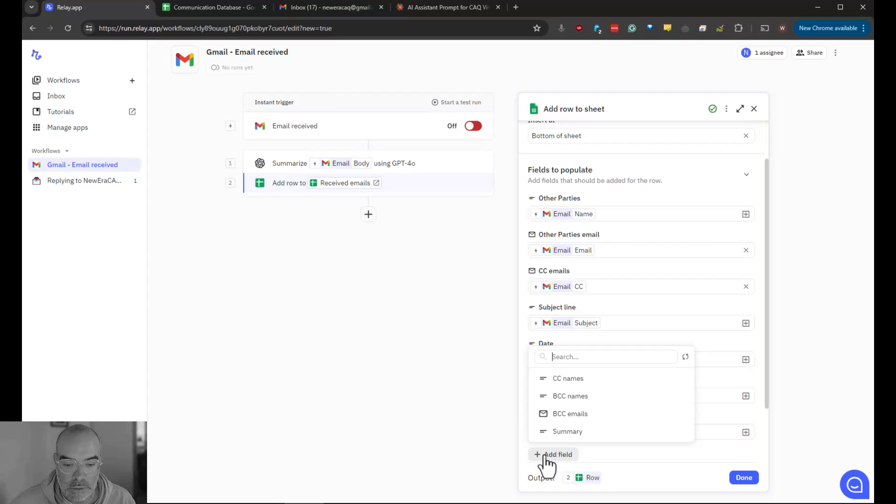
{"action": "left_click", "coordinate": [568, 432]}
{"action": "scroll", "coordinate": [642, 417], "scroll_direction": "down", "scroll_amount": 3}
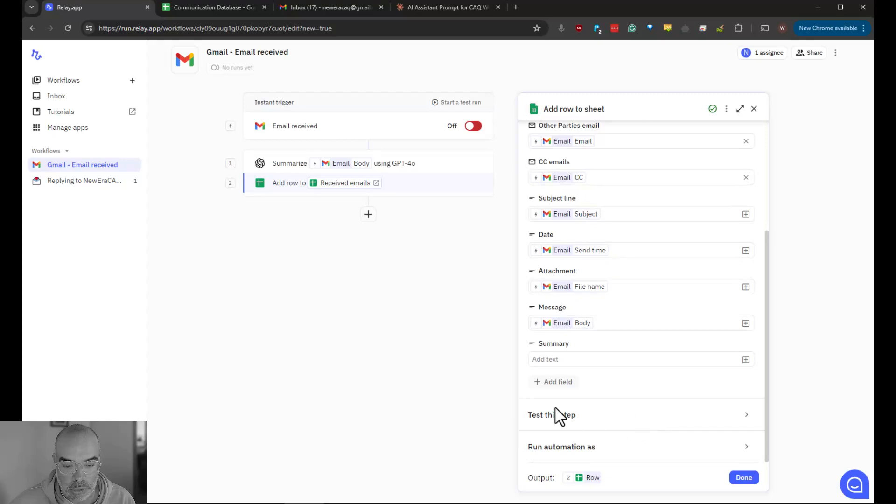
{"action": "left_click", "coordinate": [746, 360]}
{"action": "mouse_move", "coordinate": [677, 320]}
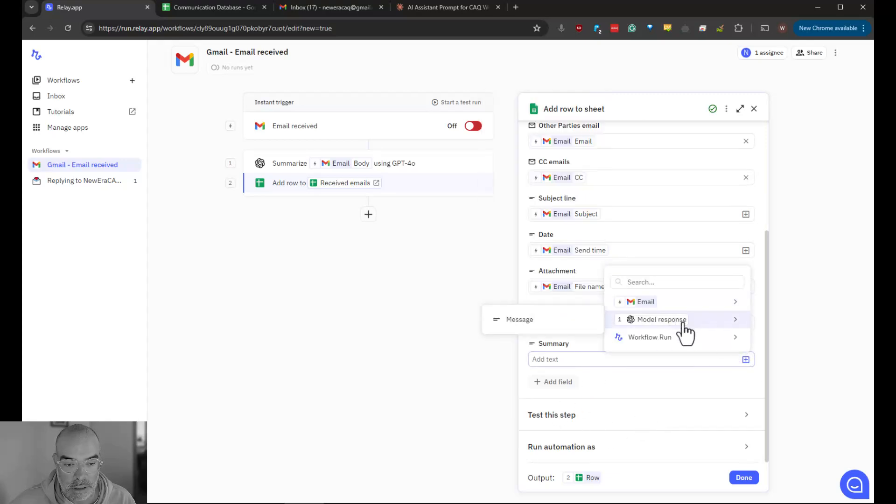
{"action": "left_click", "coordinate": [550, 327]}
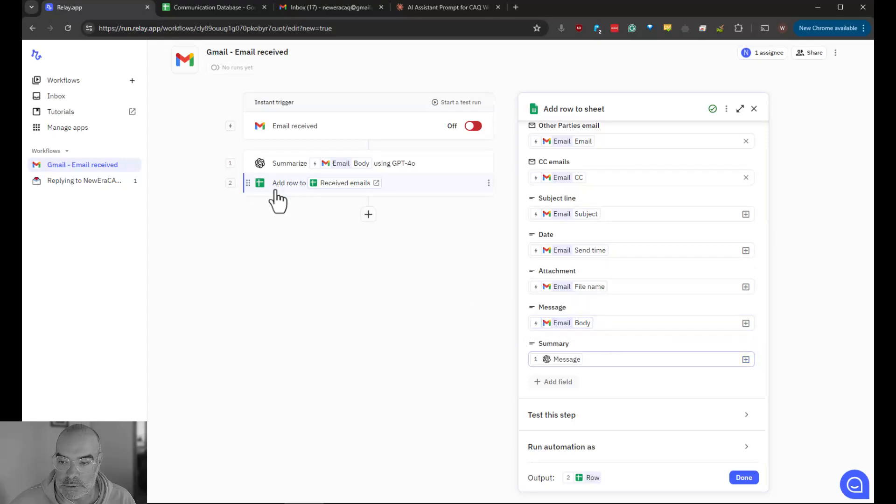
{"action": "scroll", "coordinate": [674, 413], "scroll_direction": "up", "scroll_amount": 1}
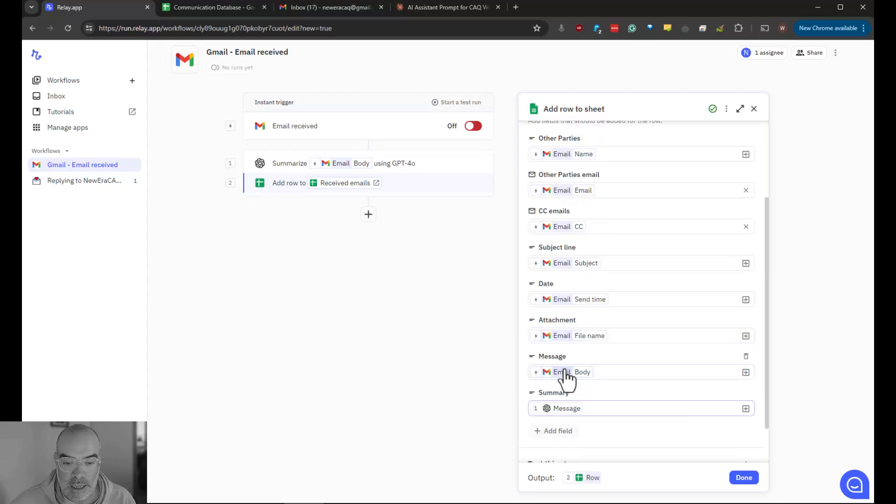
{"action": "scroll", "coordinate": [643, 368], "scroll_direction": "down", "scroll_amount": 1}
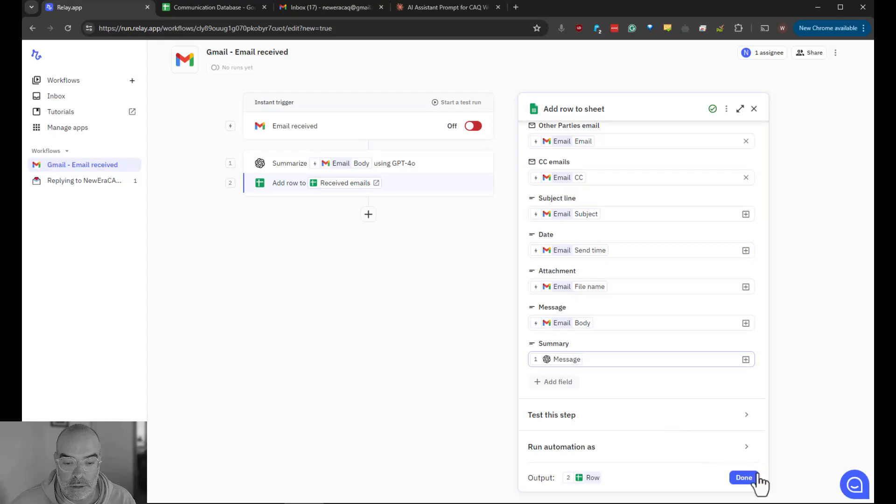
{"action": "left_click", "coordinate": [745, 478]}
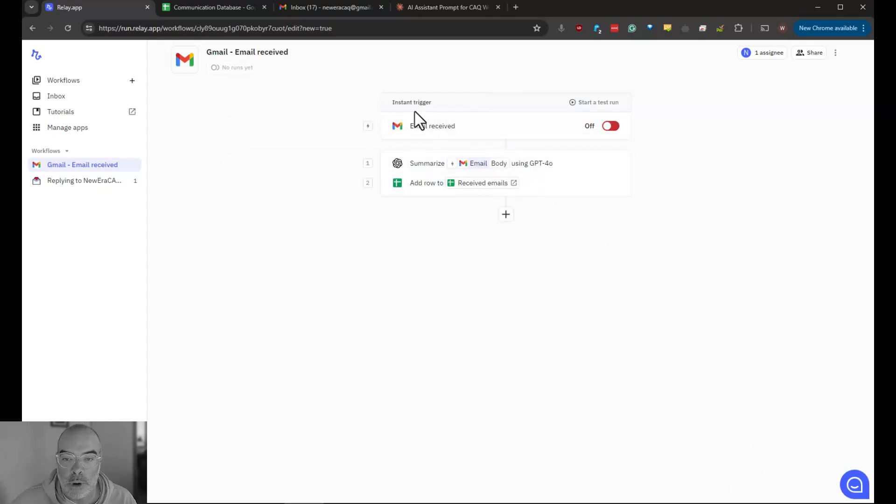
- Give the GPT-4o summarize step the custom title "Summarise email" and finish its setup
{"action": "left_click", "coordinate": [533, 134]}
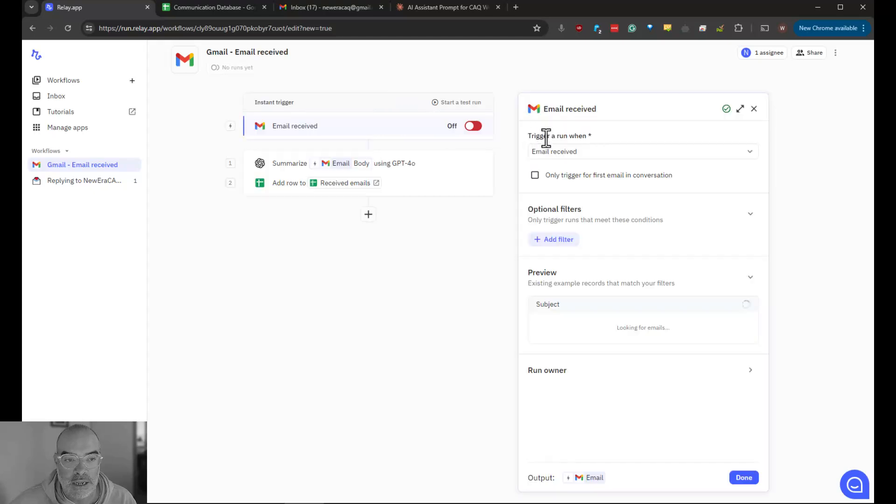
{"action": "left_click", "coordinate": [430, 171]}
{"action": "left_click", "coordinate": [727, 109]}
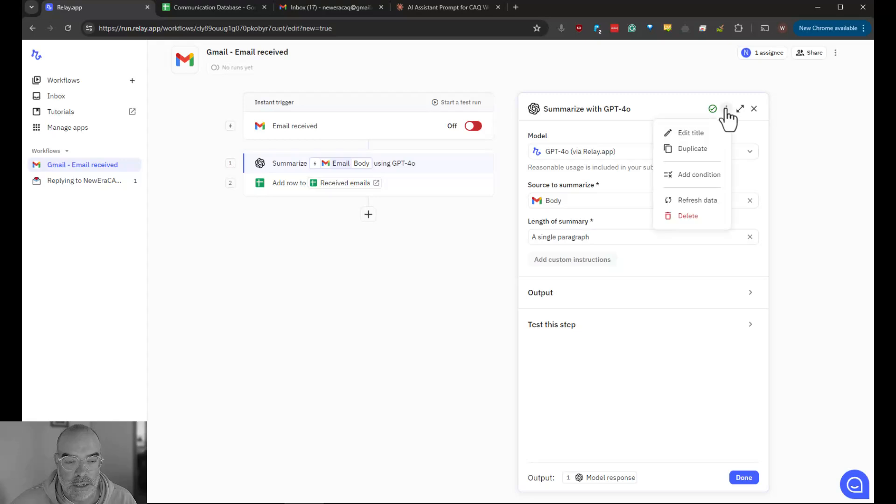
{"action": "left_click", "coordinate": [695, 134]}
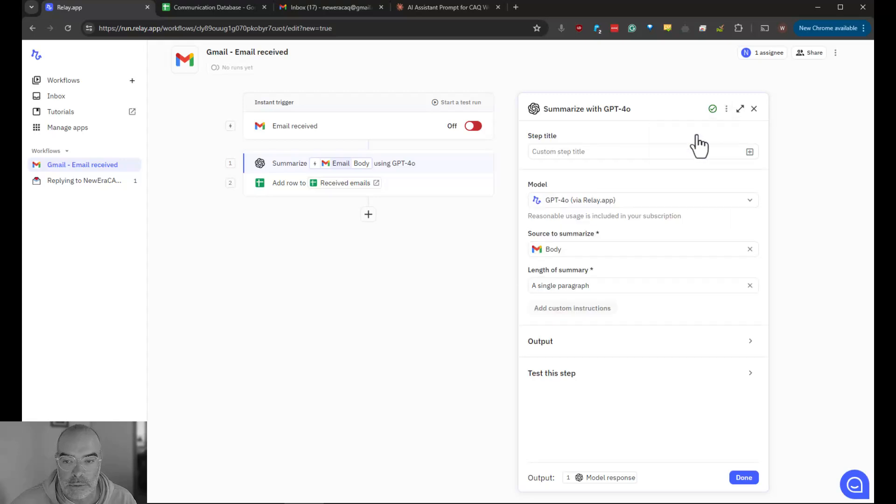
{"action": "left_click", "coordinate": [606, 154]}
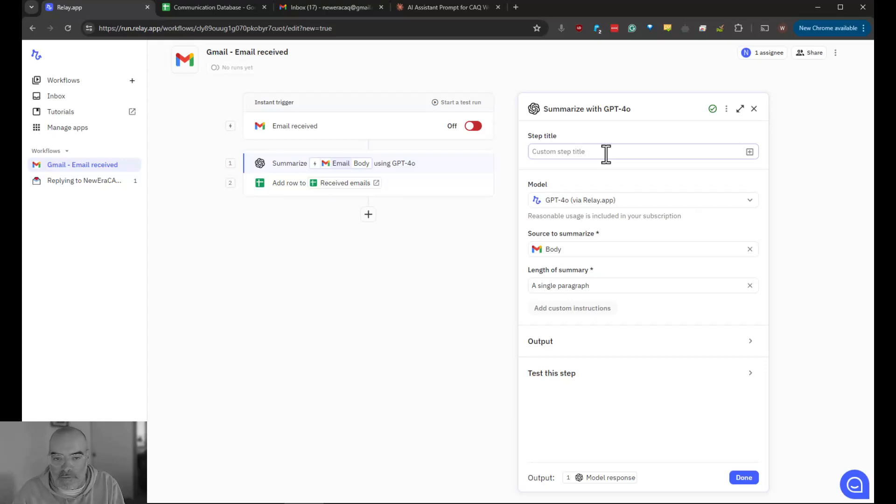
{"action": "type", "text": "mmarise email"}
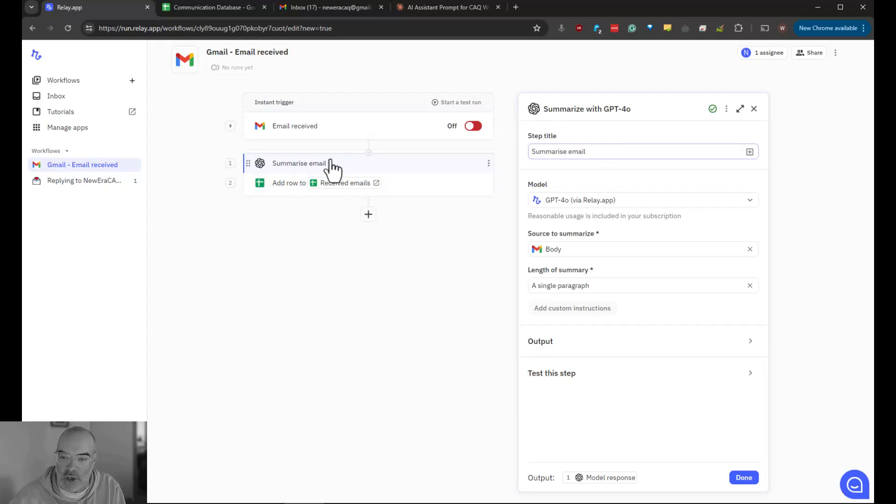
{"action": "left_click", "coordinate": [745, 478]}
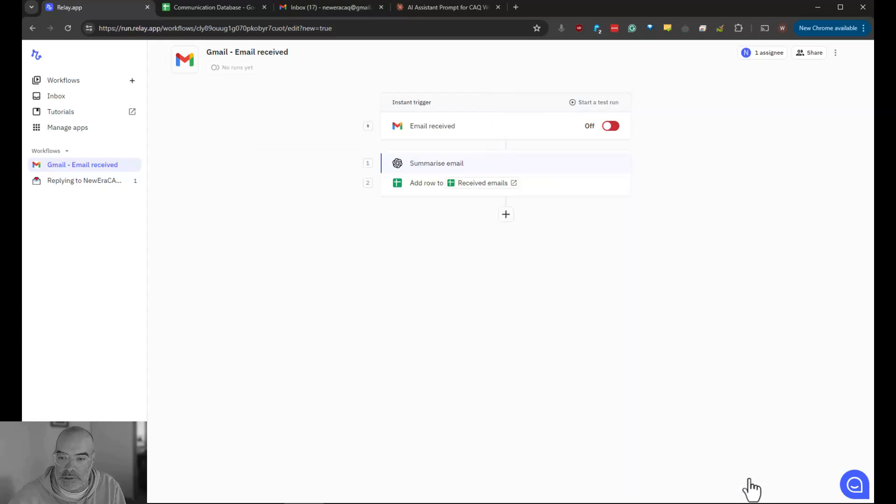
- Give the add-row step the custom title "Add email details to Google Sheets Database" and close its settings
{"action": "left_click", "coordinate": [626, 182]}
{"action": "left_click", "coordinate": [583, 188]}
{"action": "left_click", "coordinate": [581, 188]}
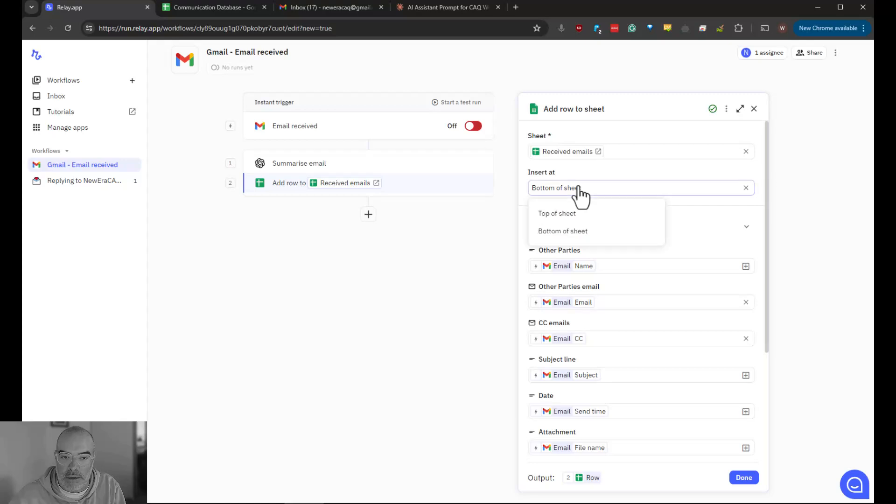
{"action": "left_click", "coordinate": [682, 128]}
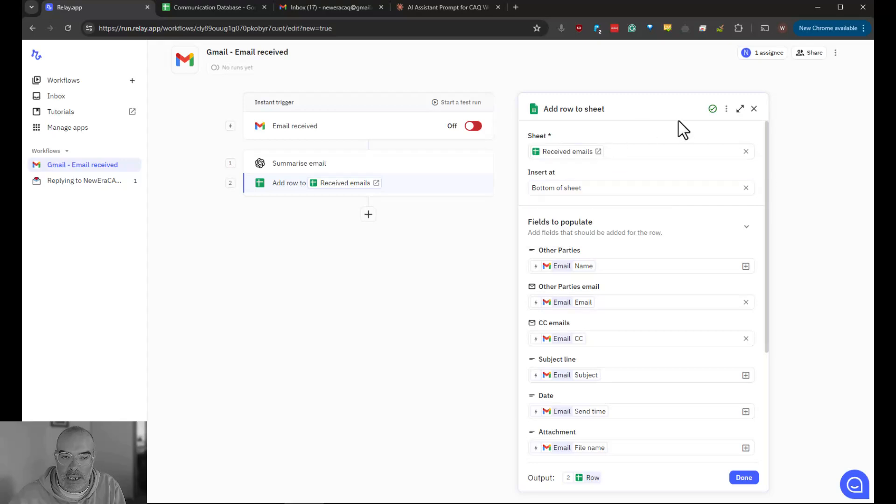
{"action": "left_click", "coordinate": [726, 108]}
{"action": "left_click", "coordinate": [712, 136]}
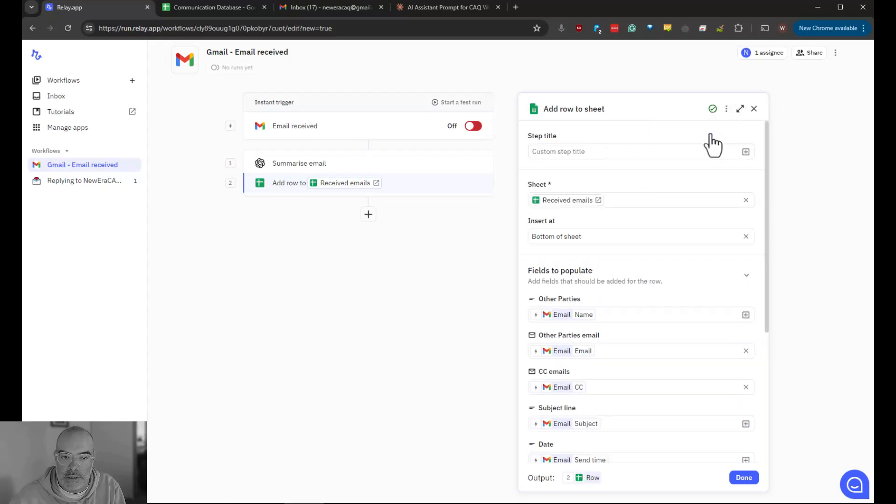
{"action": "left_click", "coordinate": [602, 152]}
{"action": "type", "text": "A"}
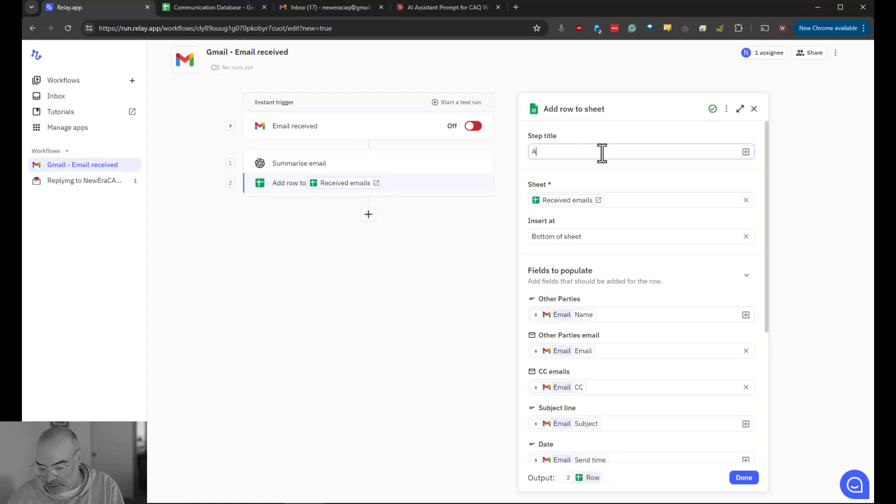
{"action": "type", "text": "dd"}
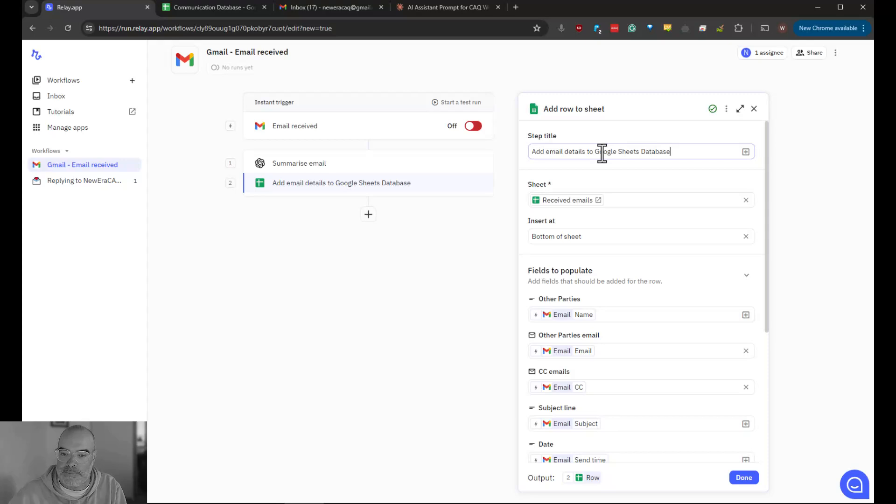
{"action": "left_click", "coordinate": [802, 168]}
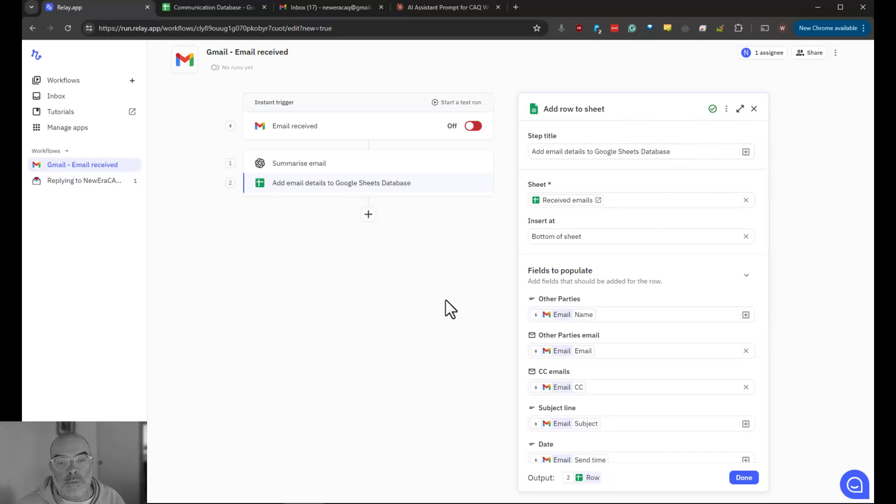
{"action": "left_click", "coordinate": [425, 325]}
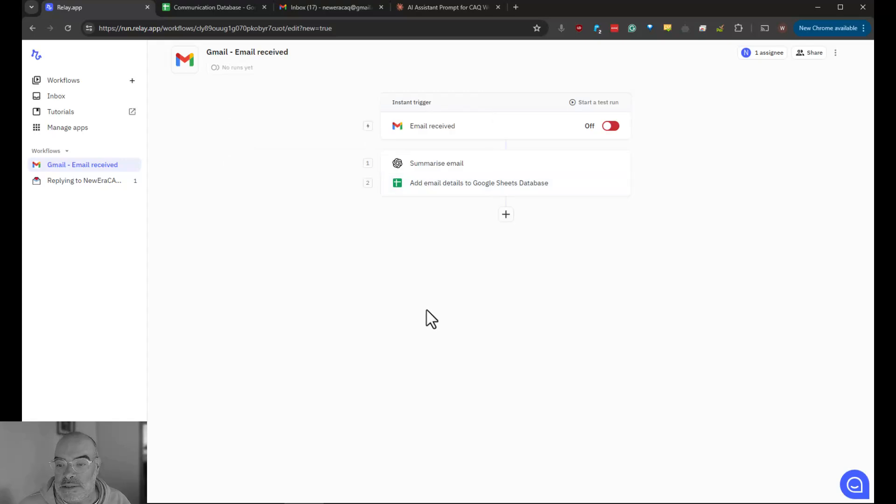
- Add a Notion "Add page to database" step at the end of the workflow, using the Gmail monitoring database
{"action": "left_click", "coordinate": [506, 215]}
{"action": "mouse_move", "coordinate": [473, 285]}
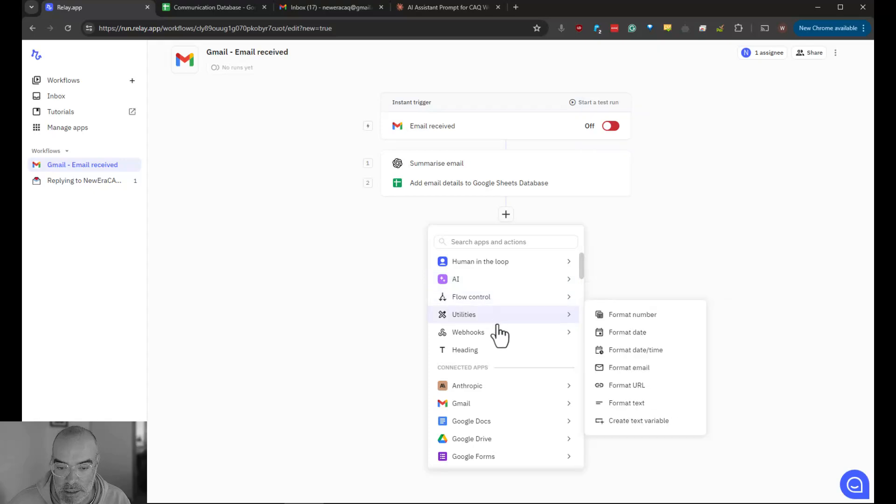
{"action": "type", "text": "notion"}
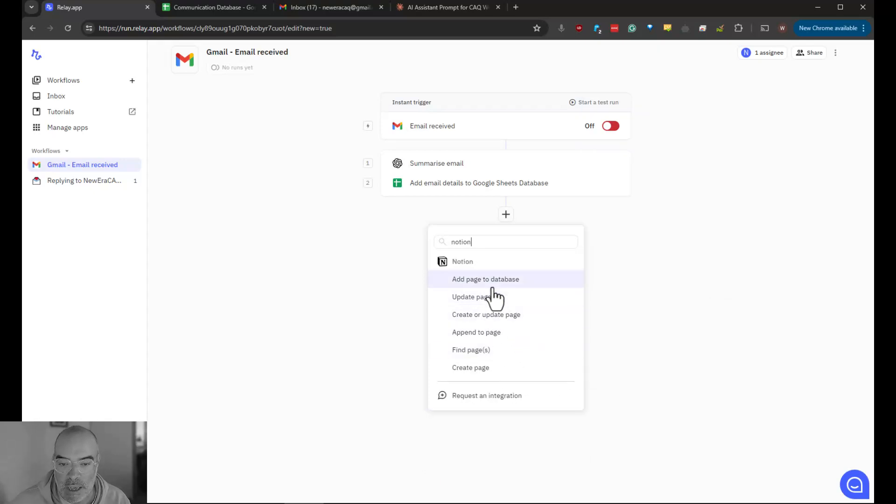
{"action": "left_click", "coordinate": [494, 281]}
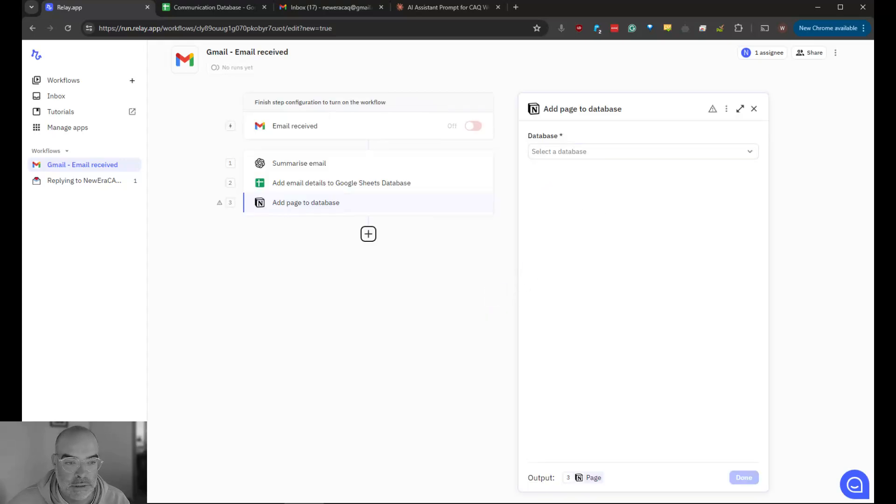
{"action": "key", "text": "alt+Tab"}
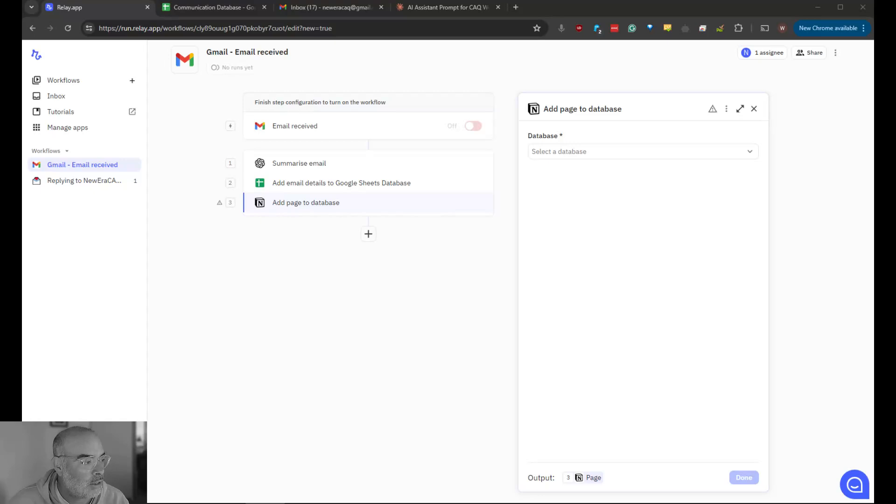
{"action": "left_click", "coordinate": [603, 153]}
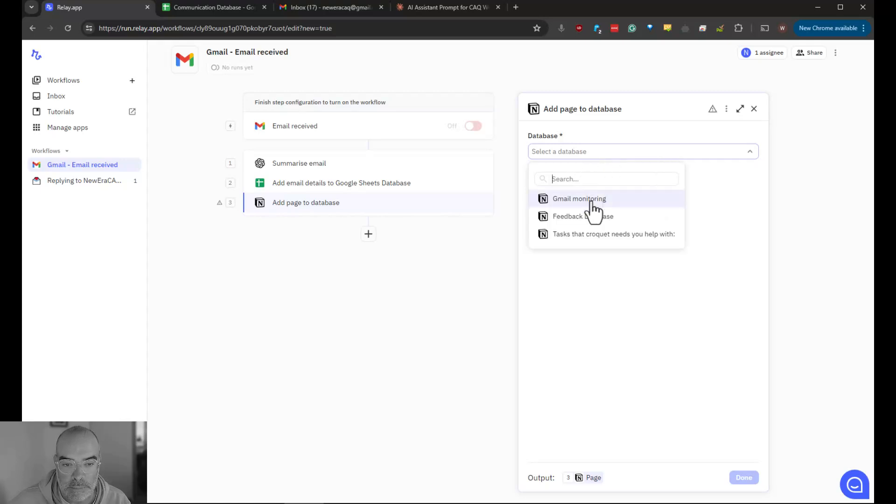
{"action": "left_click", "coordinate": [580, 199]}
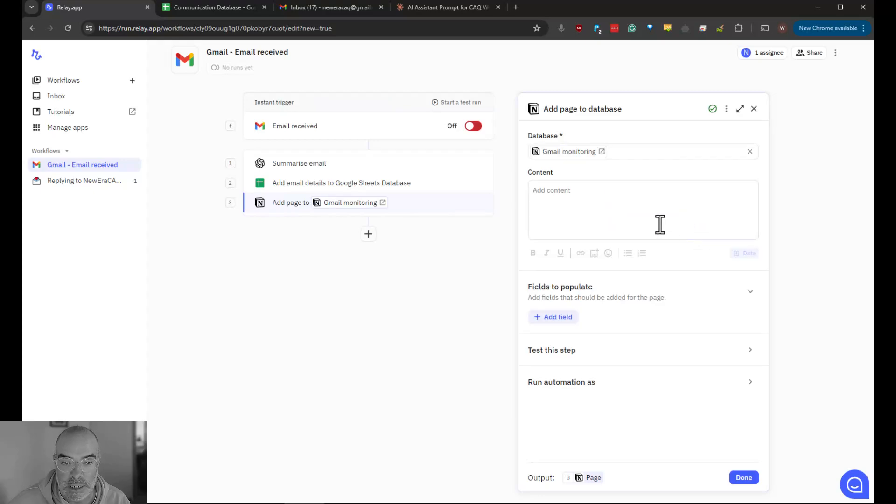
- Insert the email's Body variable into the Notion page's content
{"action": "left_click", "coordinate": [584, 196]}
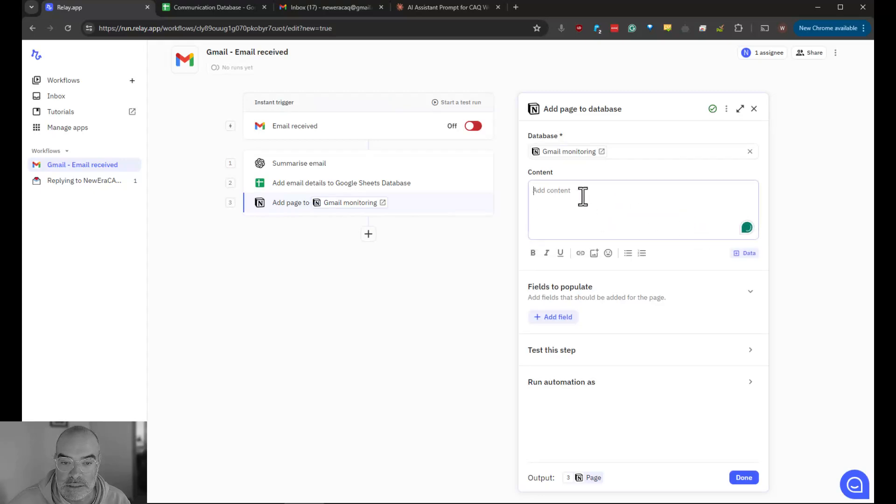
{"action": "left_click", "coordinate": [748, 255]}
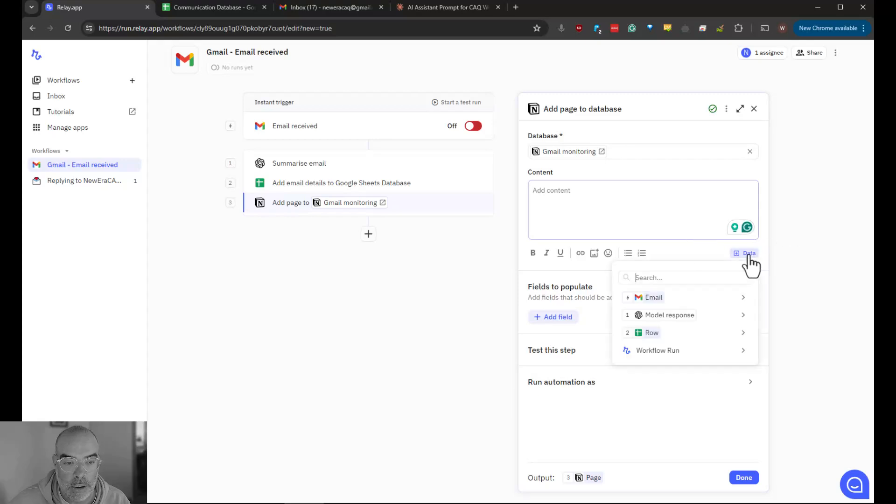
{"action": "mouse_move", "coordinate": [720, 302]}
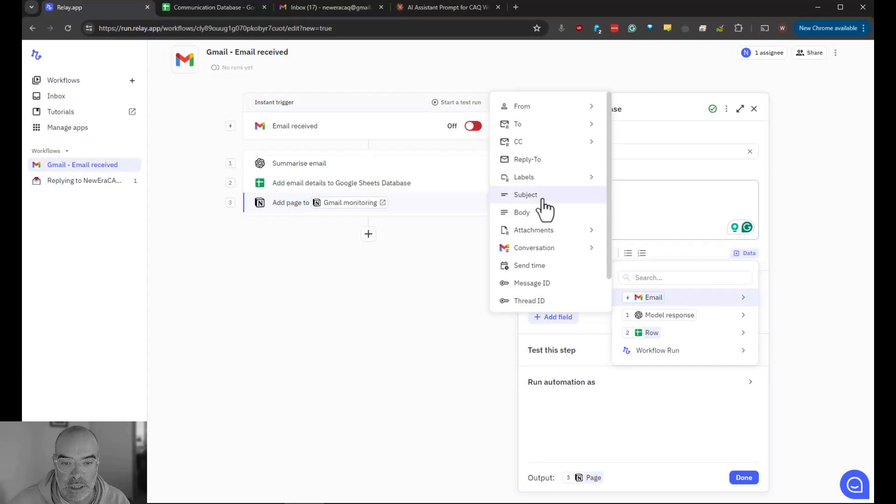
{"action": "left_click", "coordinate": [522, 213]}
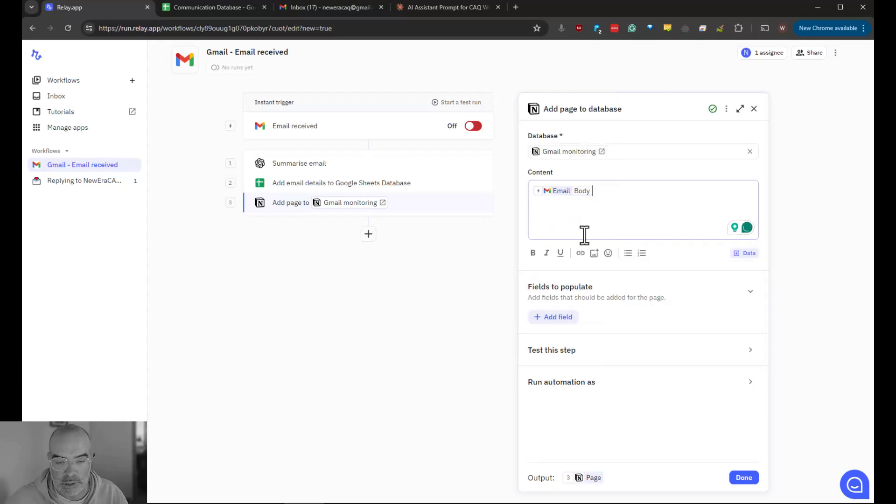
- Add a line above the Body variable reading "email received from" followed by the email sender's Name variable
{"action": "key", "text": "Left"}
{"action": "key", "text": "Left"}
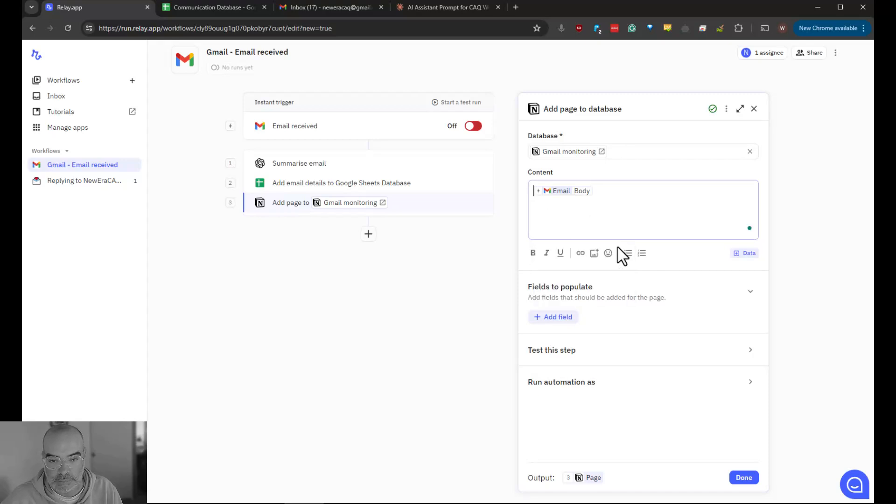
{"action": "key", "text": "Return"}
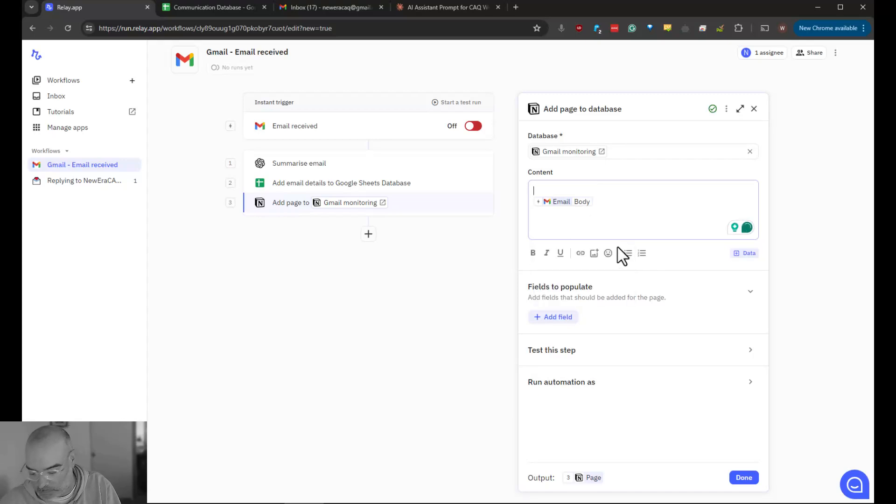
{"action": "type", "text": "email received"}
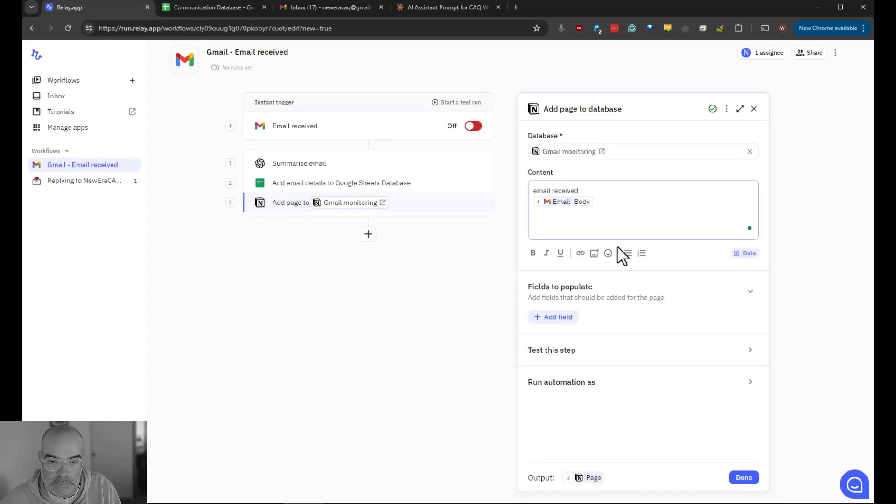
{"action": "type", "text": " from"}
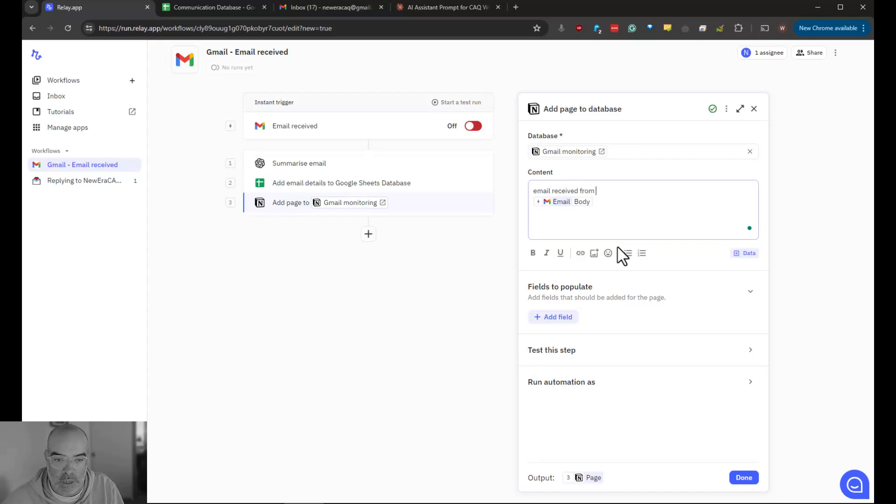
{"action": "left_click", "coordinate": [748, 254]}
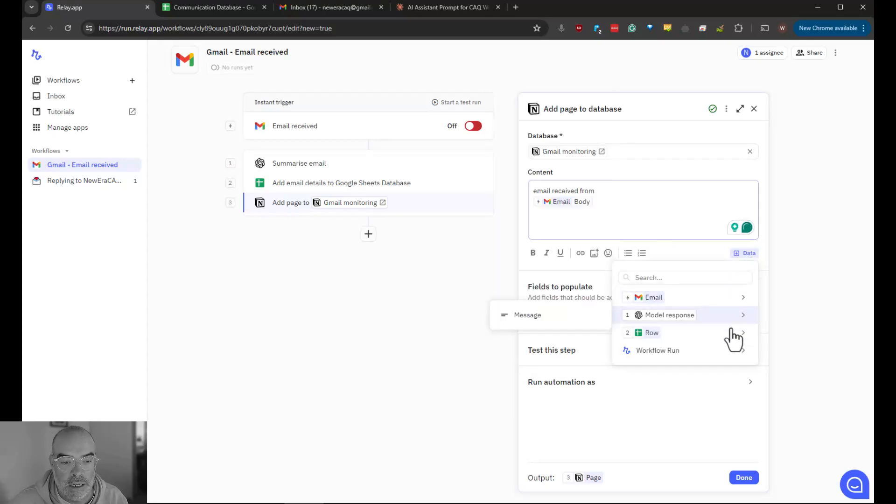
{"action": "mouse_move", "coordinate": [725, 333]}
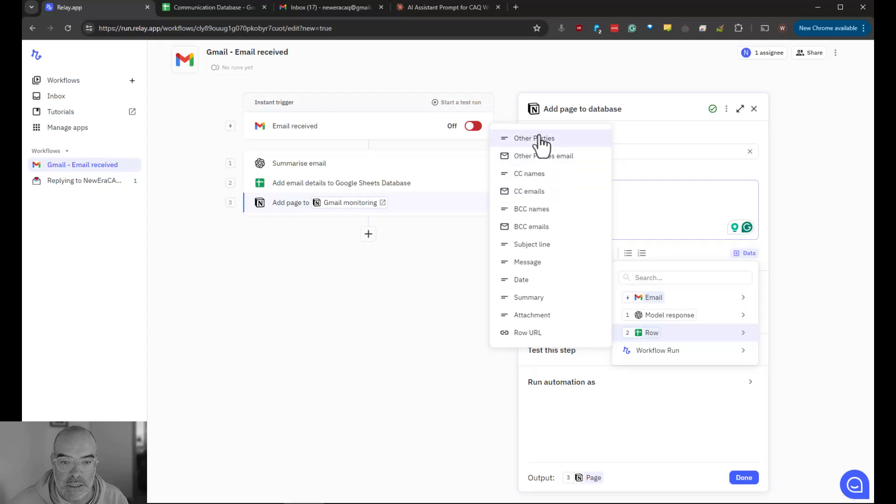
{"action": "mouse_move", "coordinate": [692, 301]}
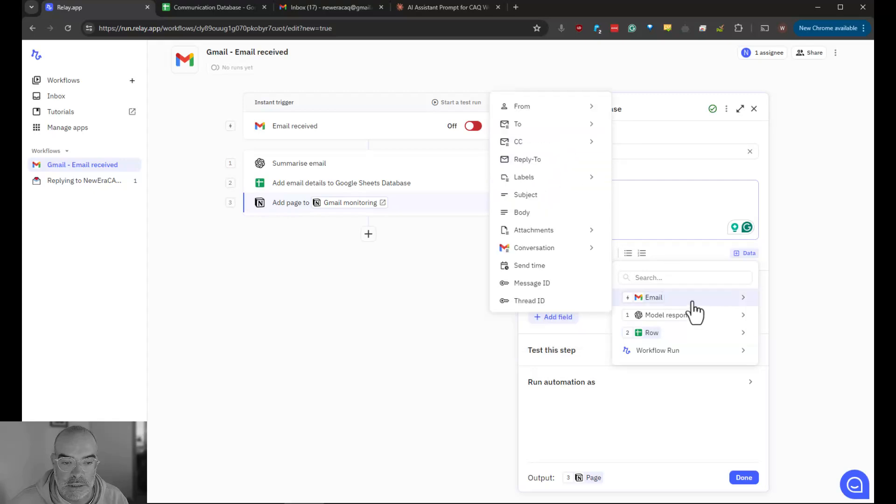
{"action": "mouse_move", "coordinate": [531, 127]}
{"action": "mouse_move", "coordinate": [537, 105]}
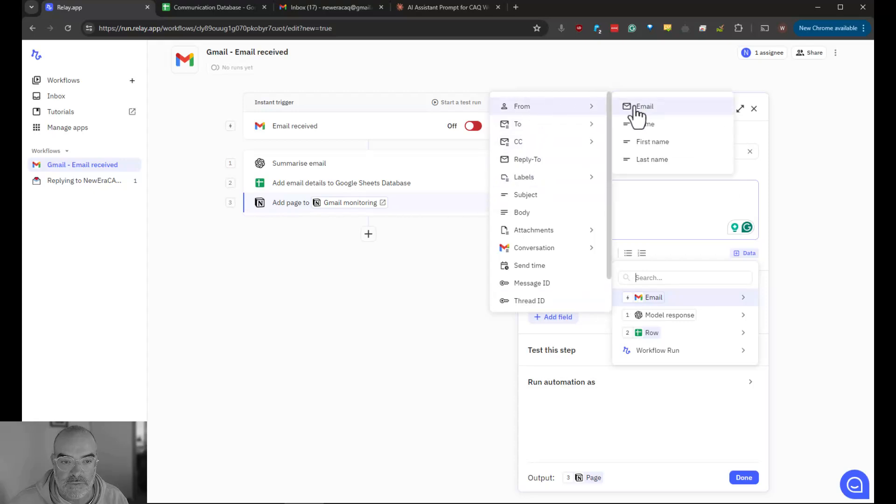
{"action": "left_click", "coordinate": [655, 126]}
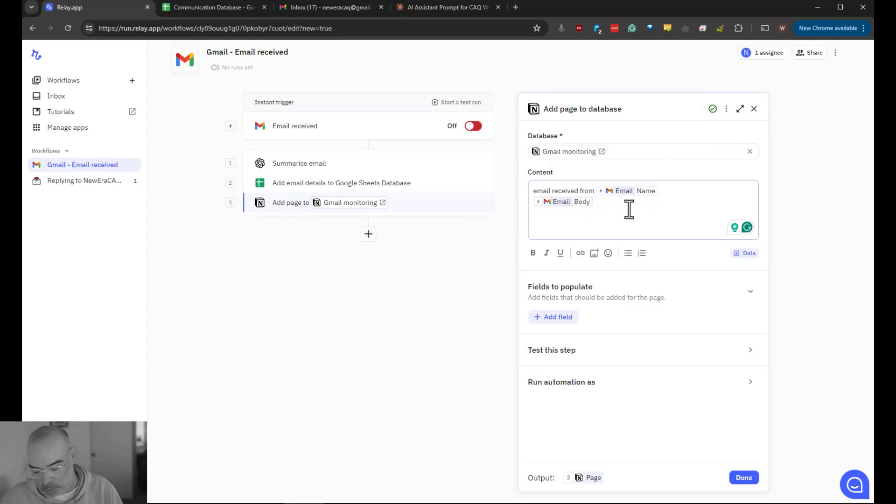
- Insert blank lines between the "email received from" line and the Body variable, and make that first line bold
{"action": "key", "text": "Return"}
{"action": "key", "text": "Return"}
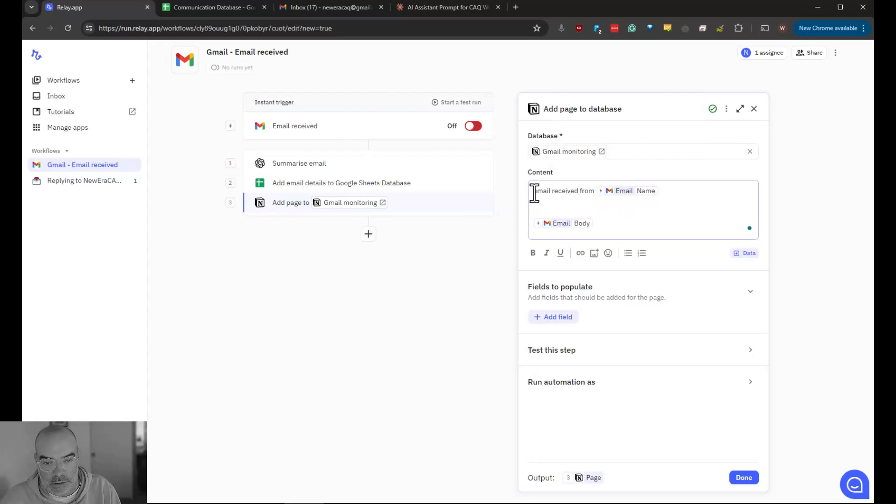
{"action": "left_click_drag", "start_coordinate": [535, 191], "coordinate": [661, 199]}
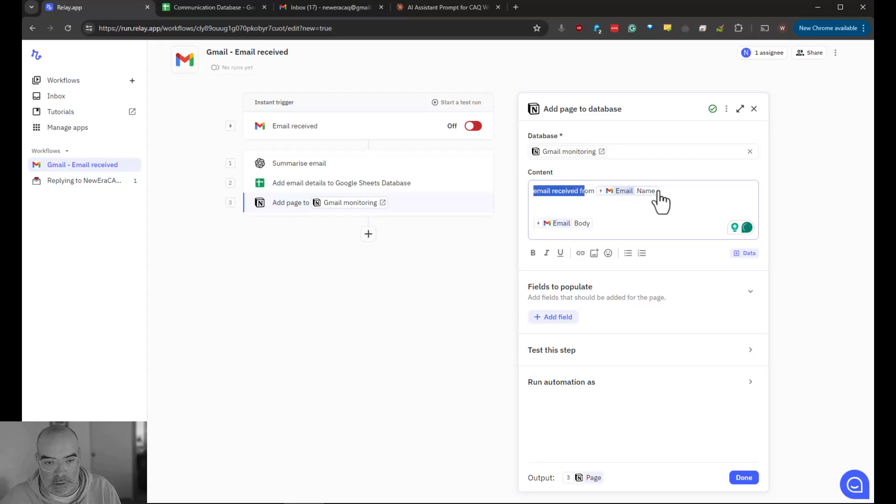
{"action": "left_click", "coordinate": [533, 253]}
{"action": "left_click", "coordinate": [605, 211]}
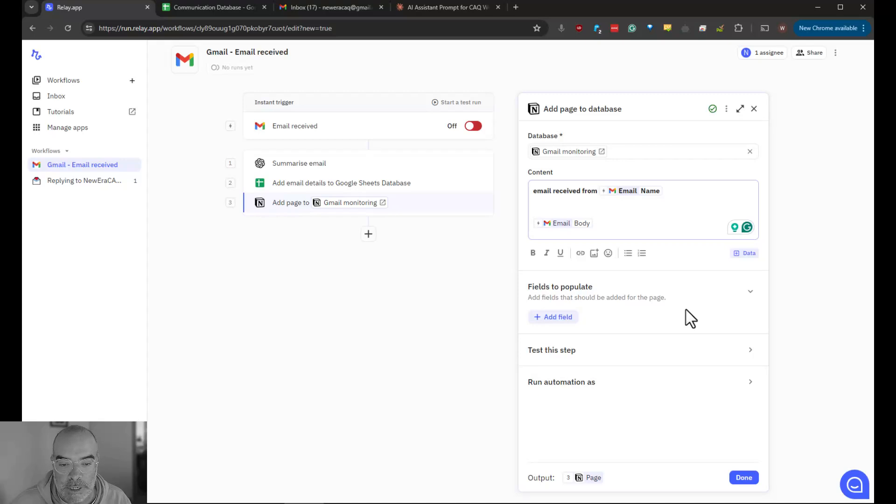
- Add the Copied in parties field to the Notion page and fill it with all of the email's CC addresses
{"action": "left_click", "coordinate": [555, 318]}
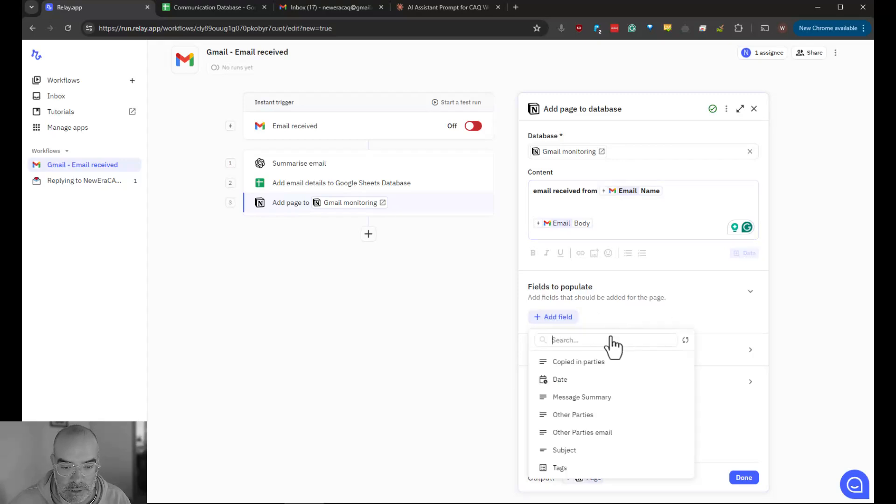
{"action": "left_click", "coordinate": [579, 362]}
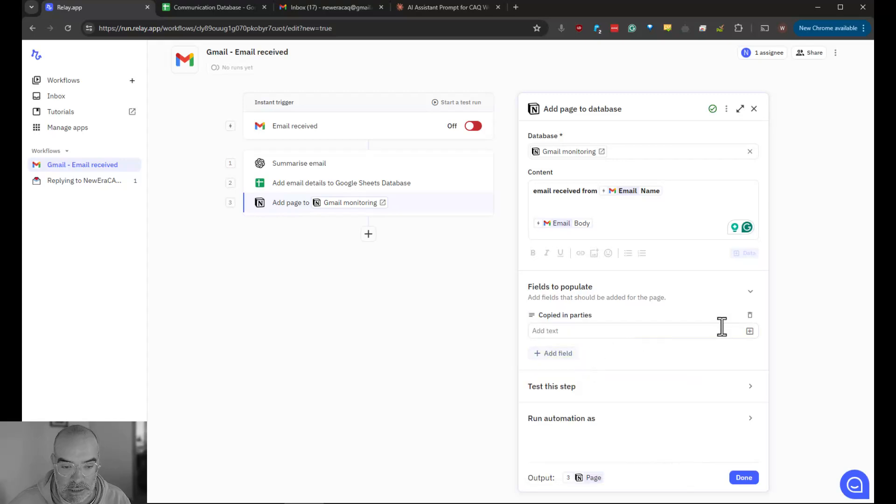
{"action": "left_click", "coordinate": [750, 331]}
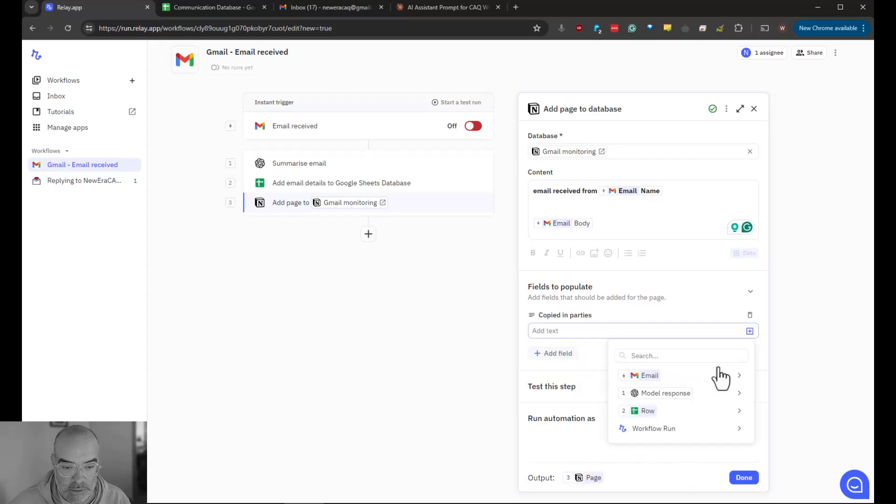
{"action": "mouse_move", "coordinate": [721, 380]}
{"action": "mouse_move", "coordinate": [537, 181]}
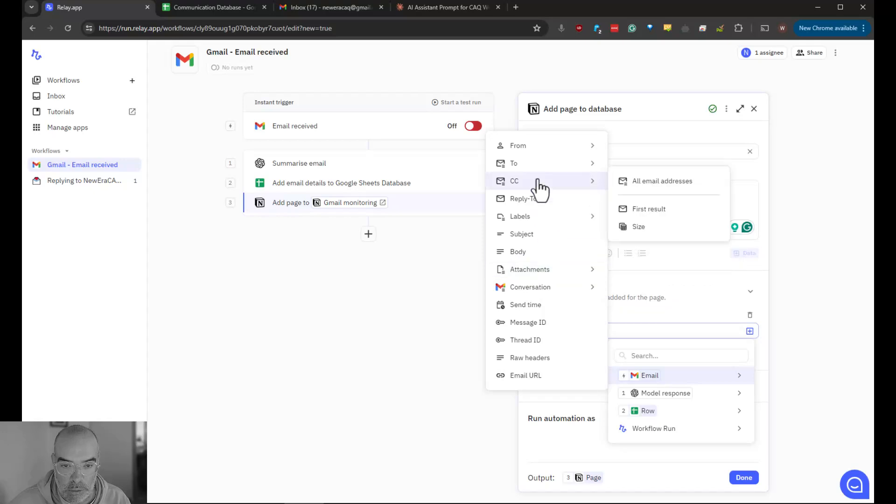
{"action": "left_click", "coordinate": [648, 184]}
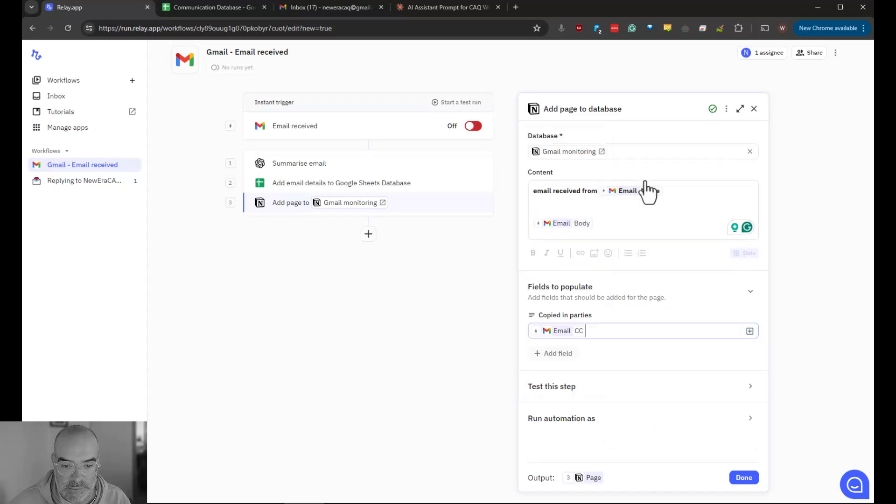
{"action": "left_click", "coordinate": [750, 331]}
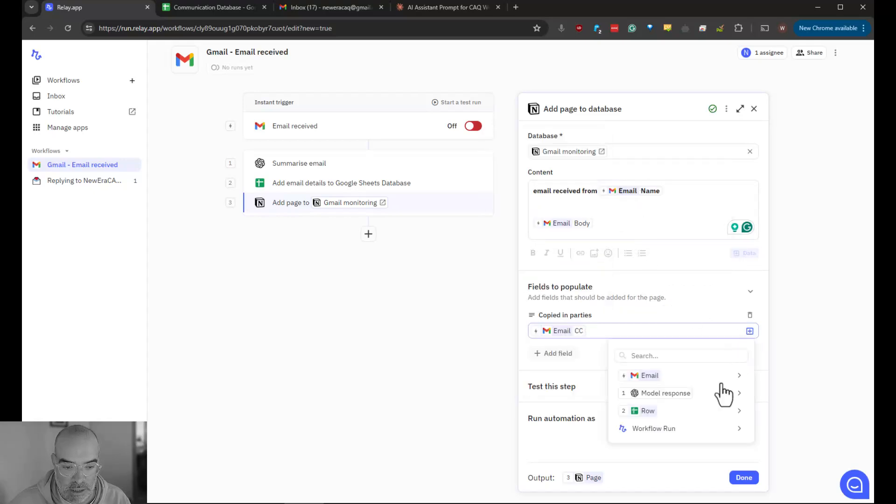
{"action": "mouse_move", "coordinate": [722, 379]}
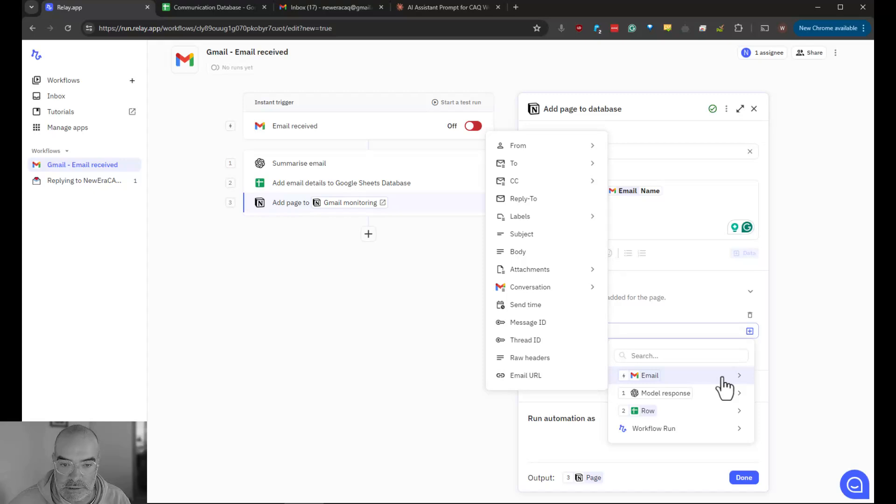
{"action": "left_click", "coordinate": [714, 320]}
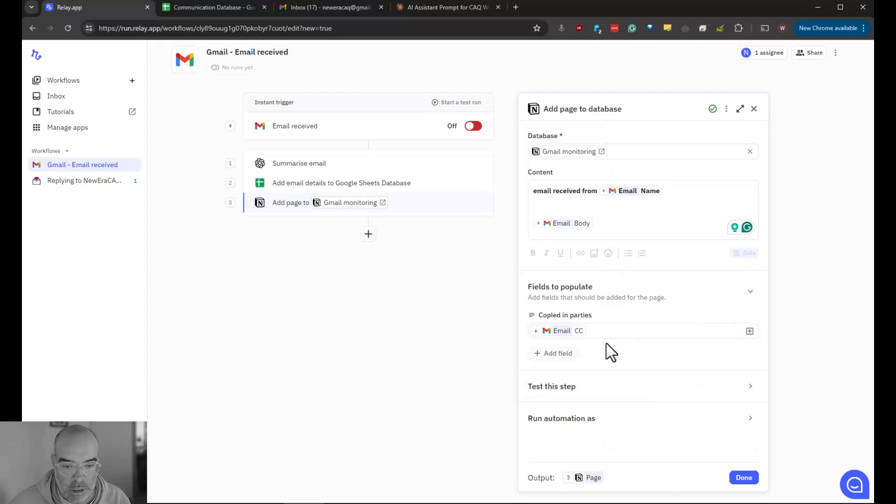
{"action": "left_click", "coordinate": [550, 359]}
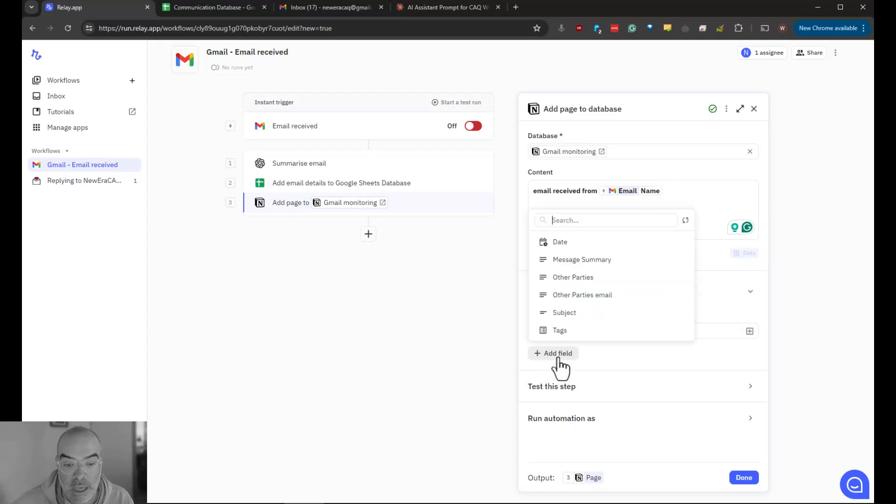
{"action": "left_click", "coordinate": [569, 242]}
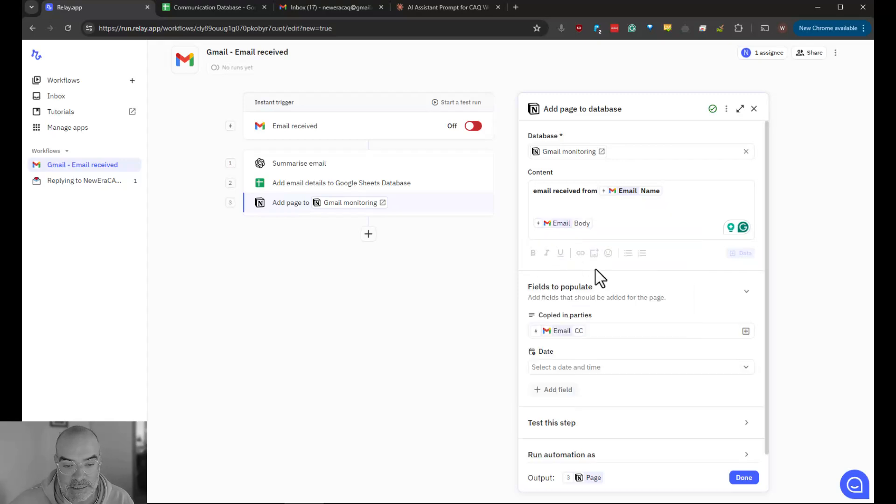
{"action": "left_click", "coordinate": [747, 368]}
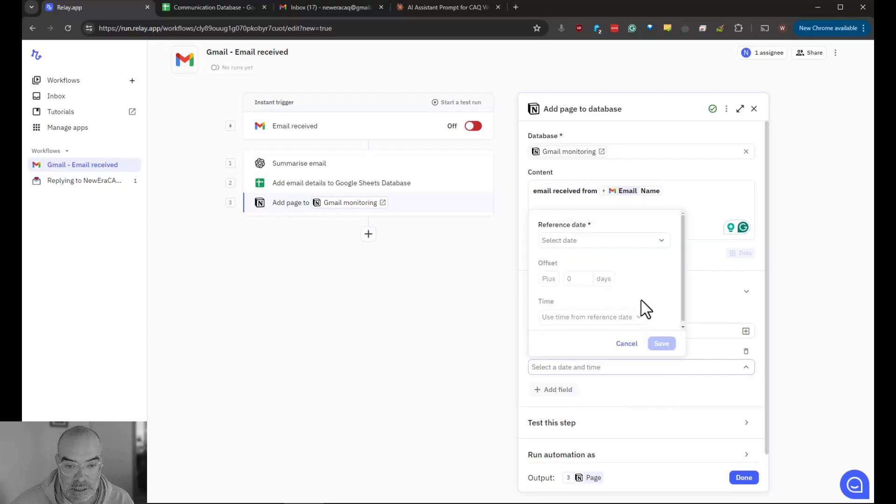
{"action": "left_click", "coordinate": [628, 346]}
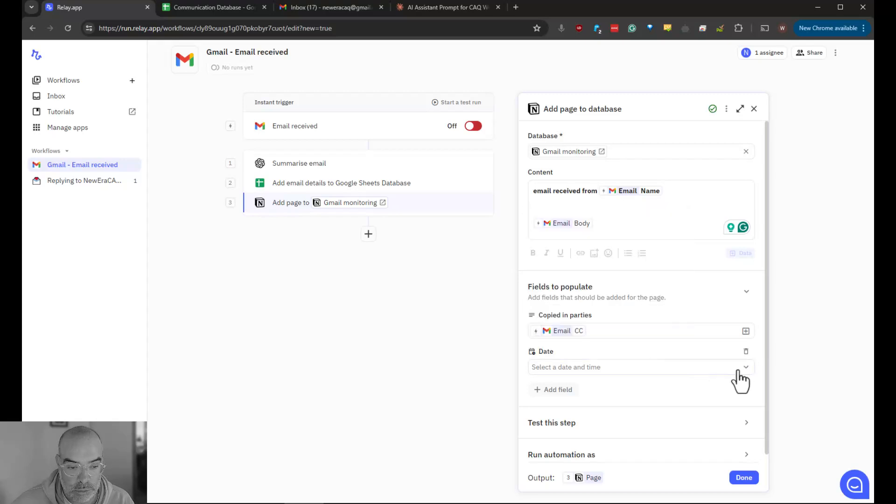
{"action": "left_click", "coordinate": [556, 369]}
{"action": "left_click", "coordinate": [558, 370]}
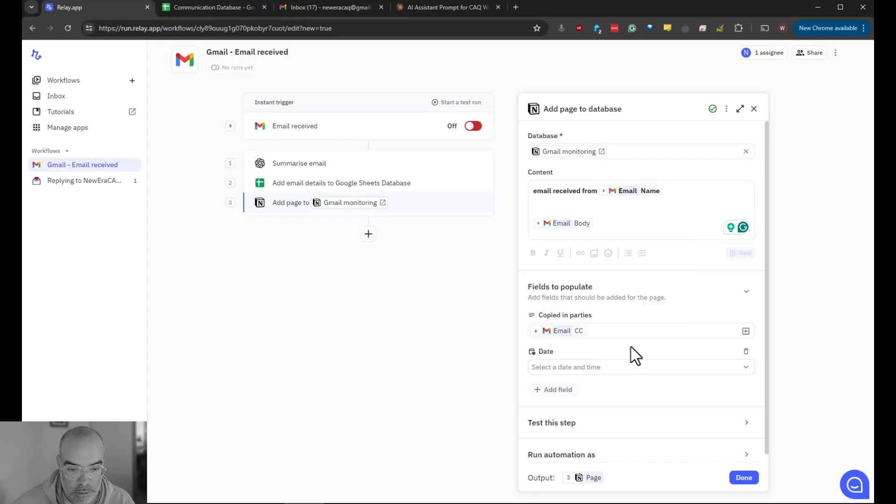
{"action": "left_click", "coordinate": [746, 352]}
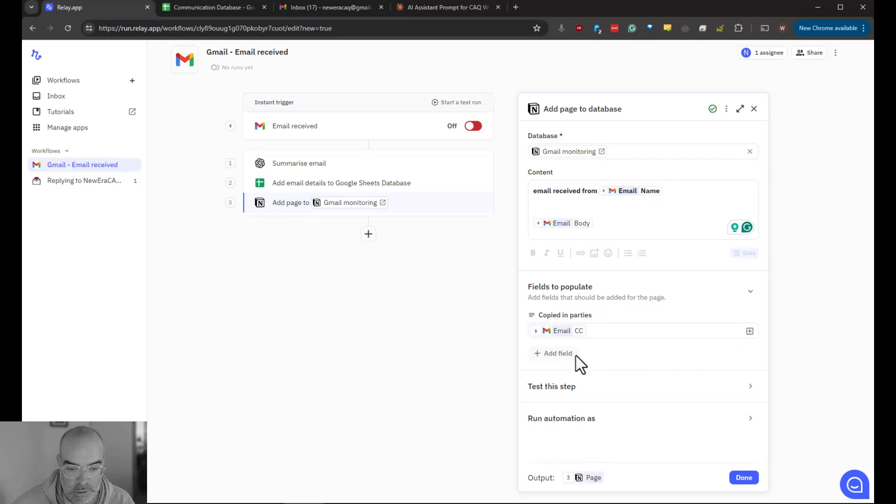
- Add the Date field to the Notion page, using the email's Send time as its reference date
{"action": "left_click", "coordinate": [567, 354]}
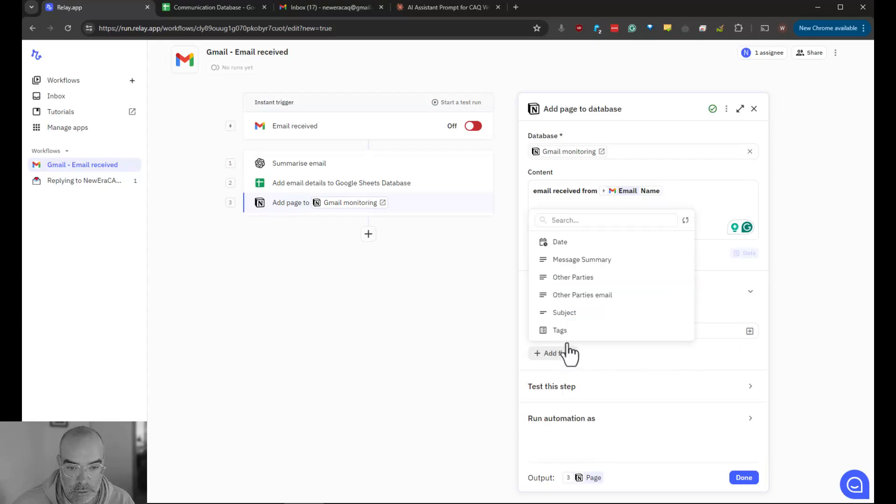
{"action": "left_click", "coordinate": [559, 242]}
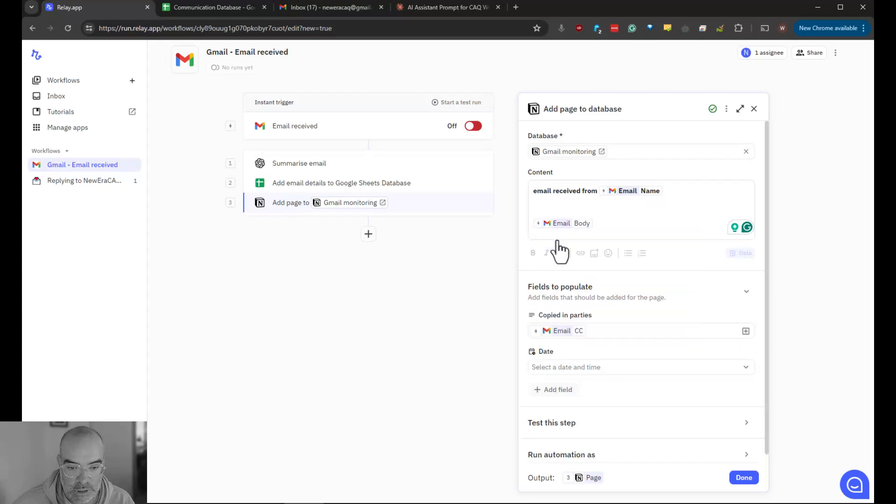
{"action": "left_click", "coordinate": [556, 369]}
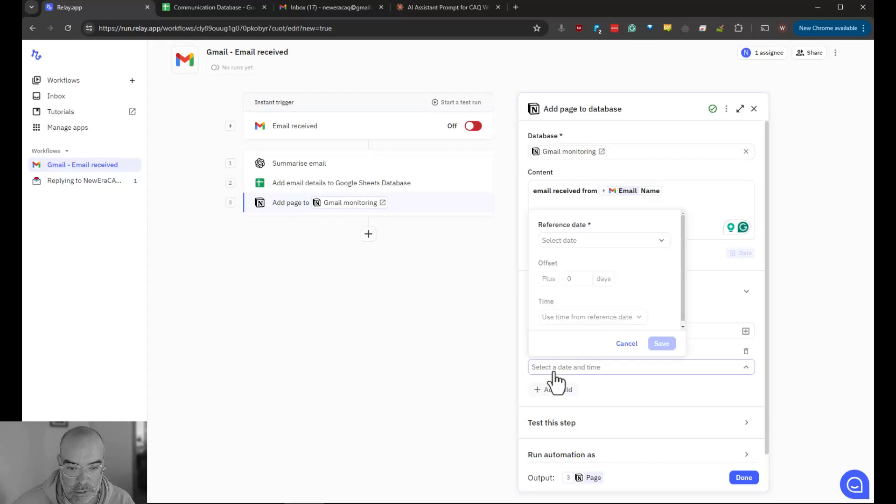
{"action": "left_click", "coordinate": [562, 242]}
{"action": "mouse_move", "coordinate": [603, 290]}
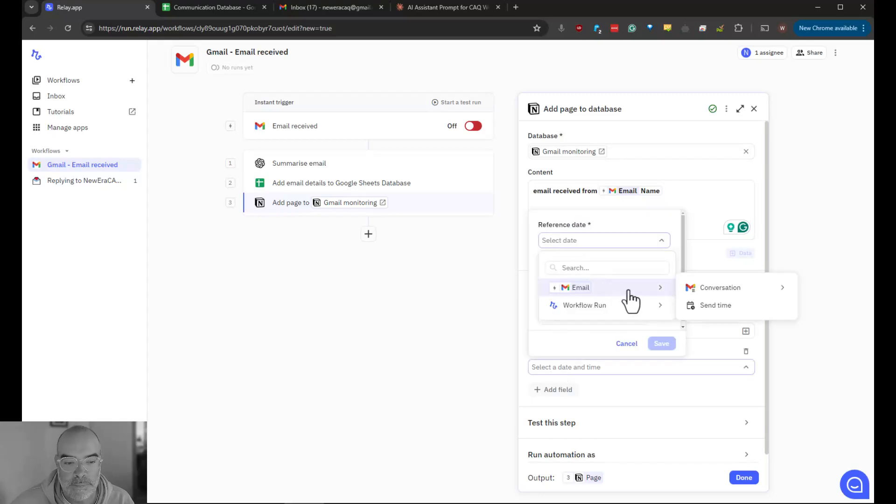
{"action": "left_click", "coordinate": [732, 308]}
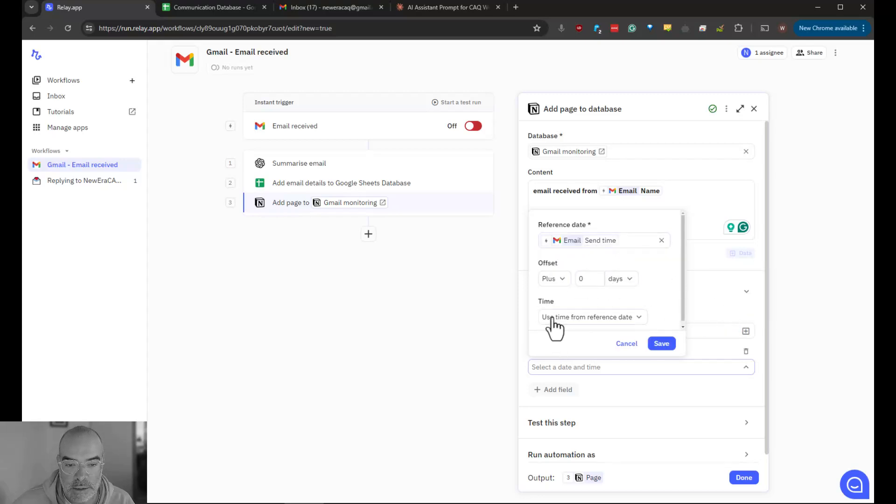
{"action": "left_click", "coordinate": [661, 345]}
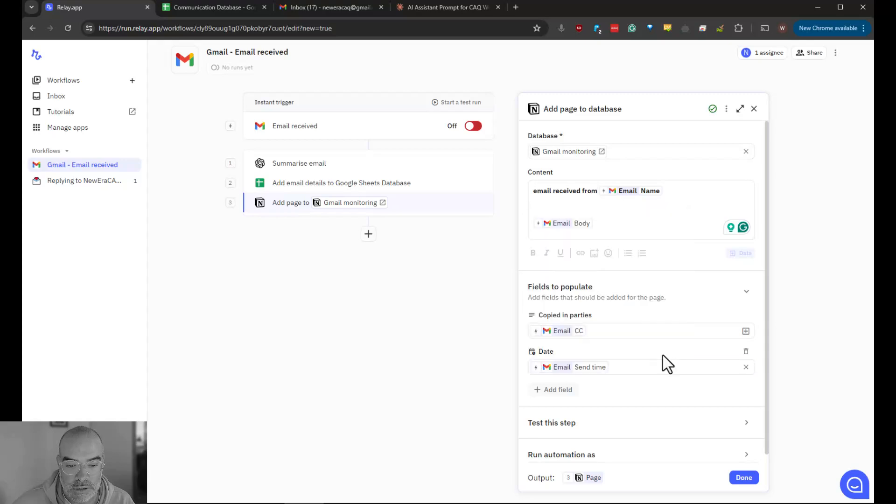
- Add the Message Summary field to the Notion page and fill it with the AI model response's Message variable
{"action": "left_click", "coordinate": [567, 382]}
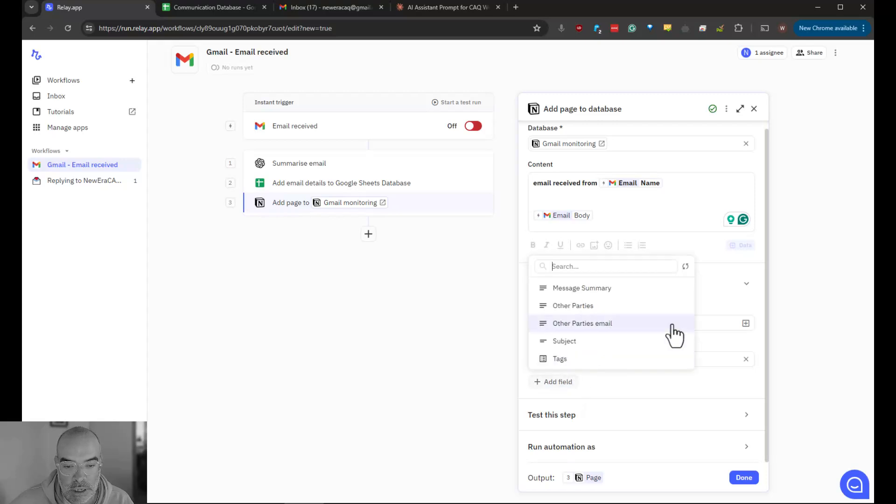
{"action": "left_click", "coordinate": [582, 288]}
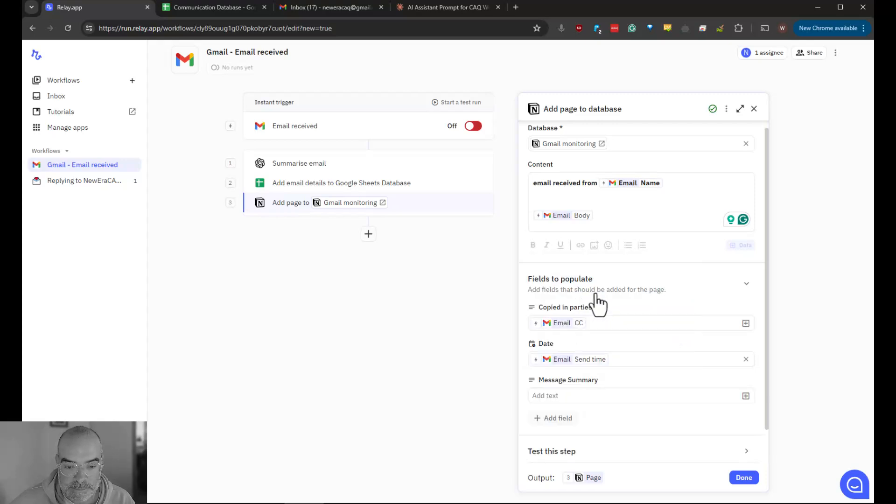
{"action": "left_click", "coordinate": [746, 397]}
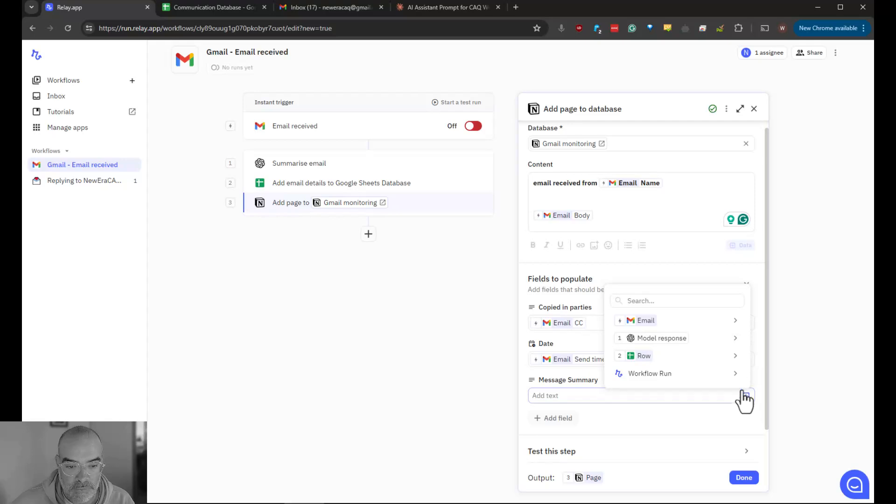
{"action": "mouse_move", "coordinate": [712, 344]}
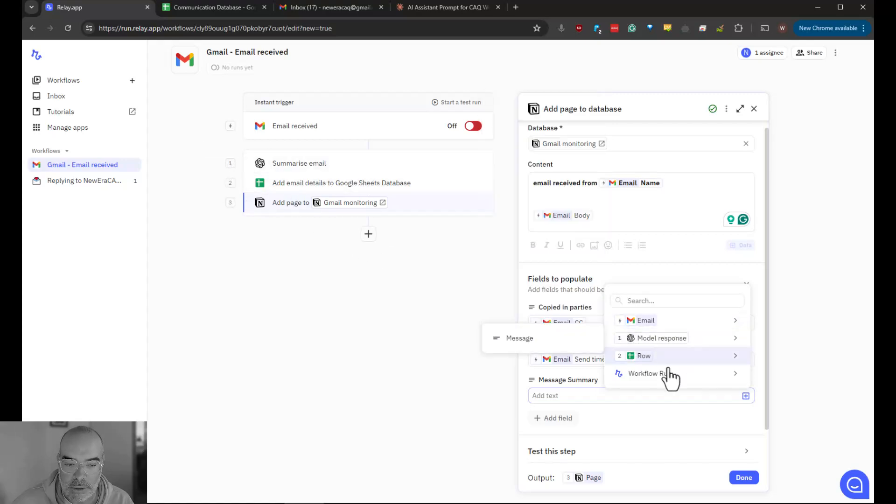
{"action": "left_click", "coordinate": [537, 344]}
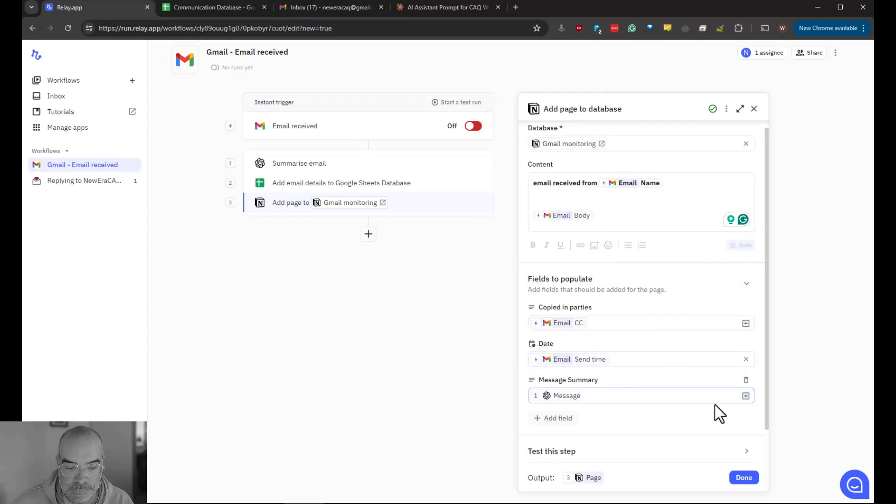
- Add the Other Parties email field to the Notion page and fill it with all of the email's CC addresses
{"action": "left_click", "coordinate": [547, 423]}
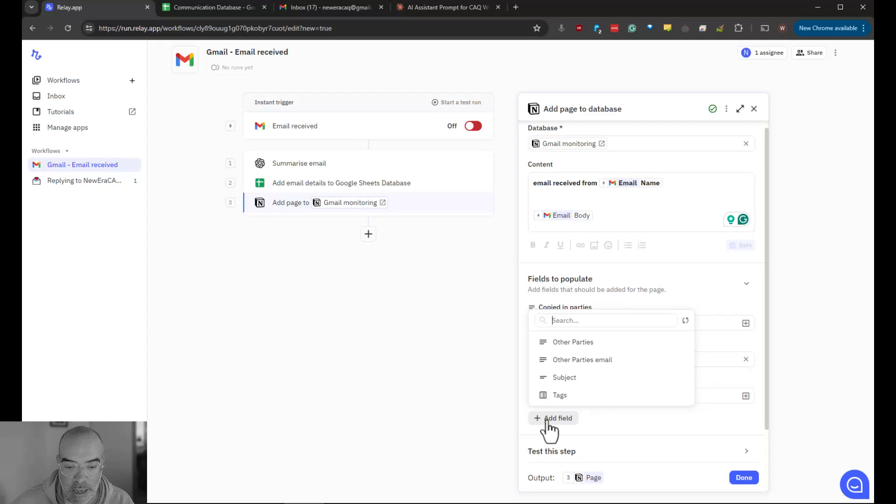
{"action": "left_click", "coordinate": [608, 369]}
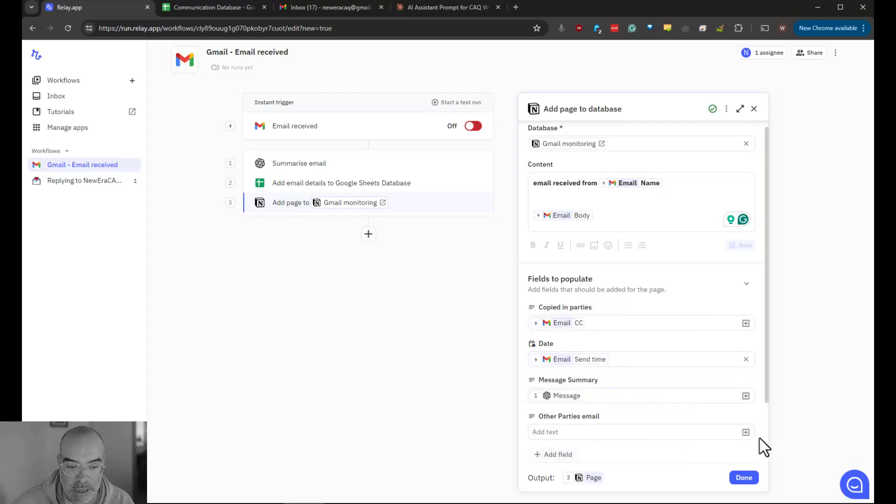
{"action": "left_click", "coordinate": [746, 432]}
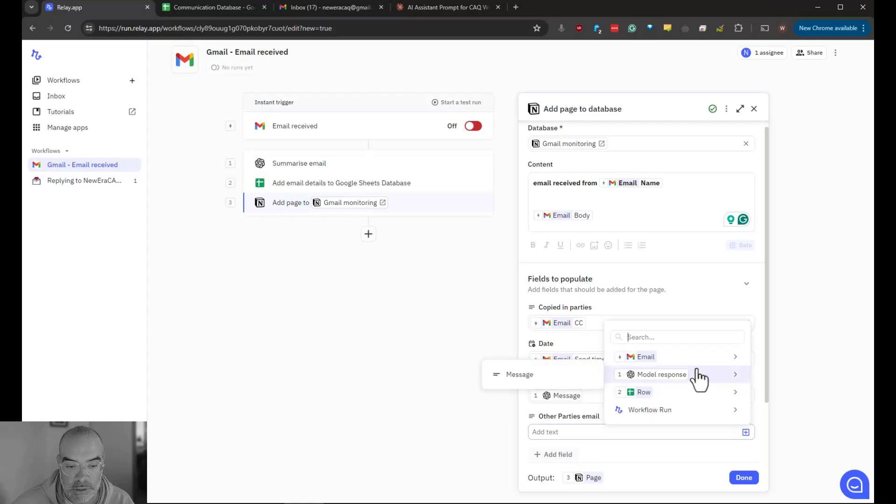
{"action": "mouse_move", "coordinate": [695, 359]}
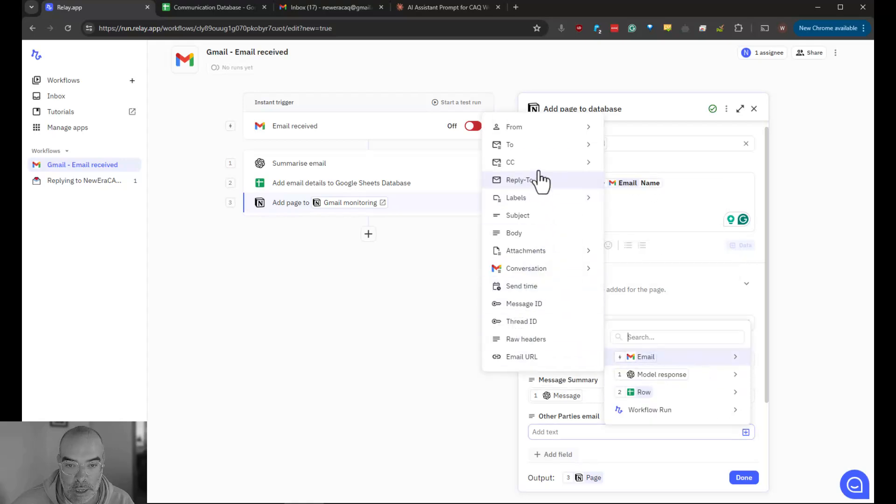
{"action": "mouse_move", "coordinate": [545, 161]}
{"action": "left_click", "coordinate": [644, 163]}
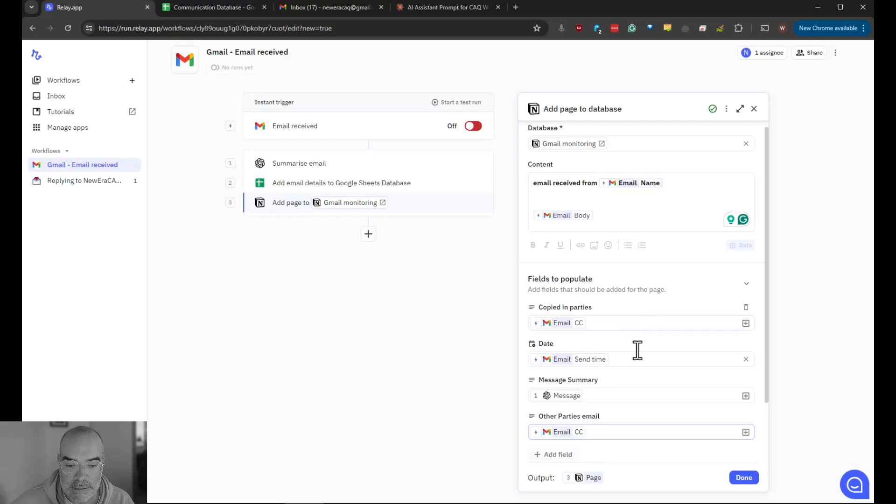
- Add the Subject field to the Notion page and fill it with the email's Subject variable
{"action": "scroll", "coordinate": [664, 418], "scroll_direction": "down", "scroll_amount": 1}
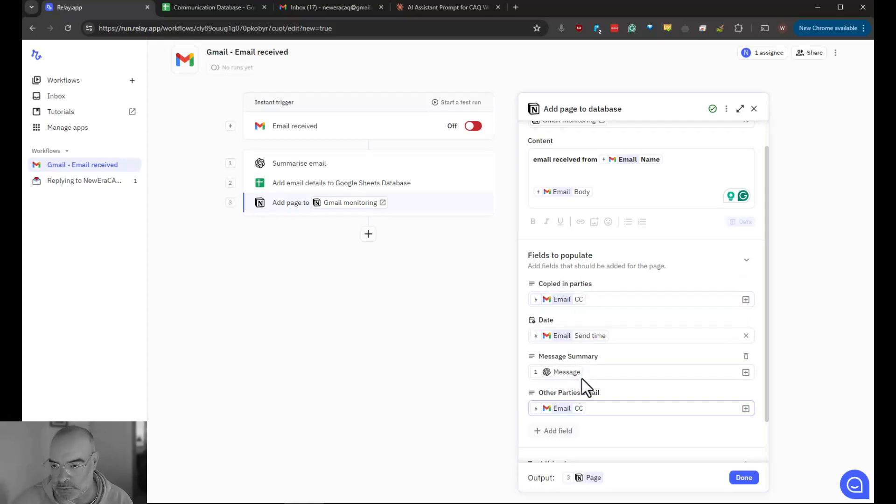
{"action": "scroll", "coordinate": [637, 322], "scroll_direction": "down", "scroll_amount": 1}
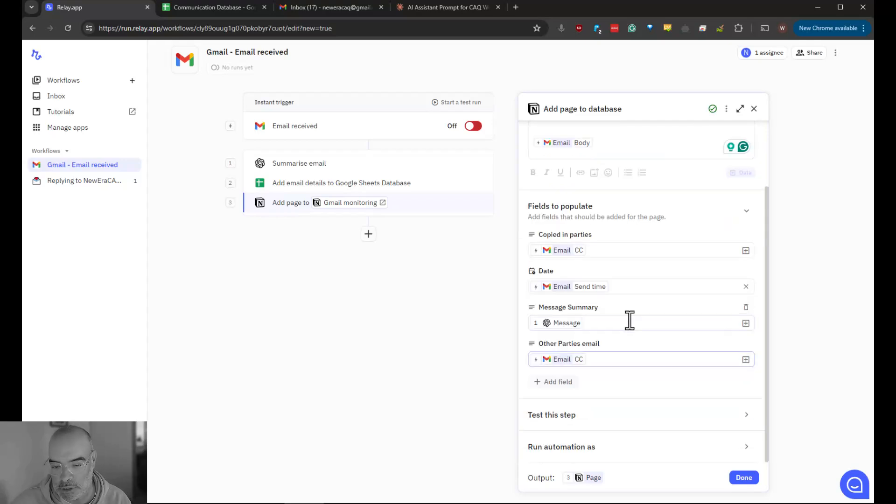
{"action": "left_click", "coordinate": [559, 388]}
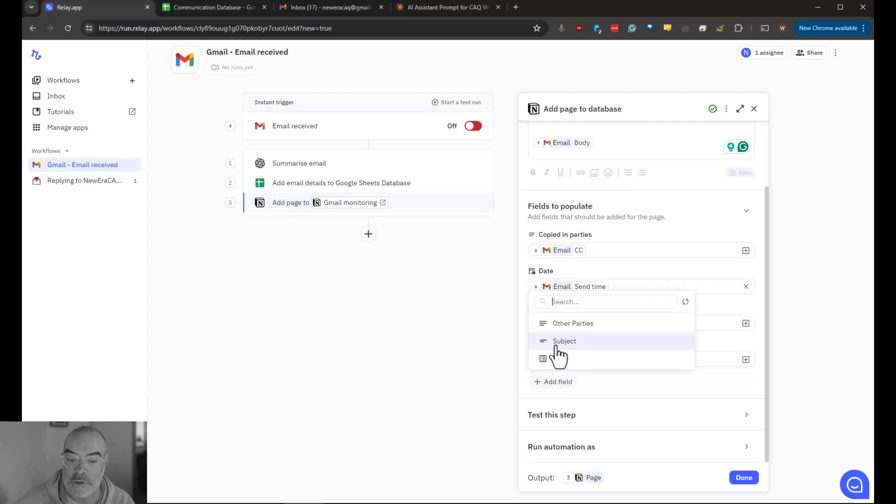
{"action": "left_click", "coordinate": [556, 344]}
{"action": "left_click", "coordinate": [563, 397]}
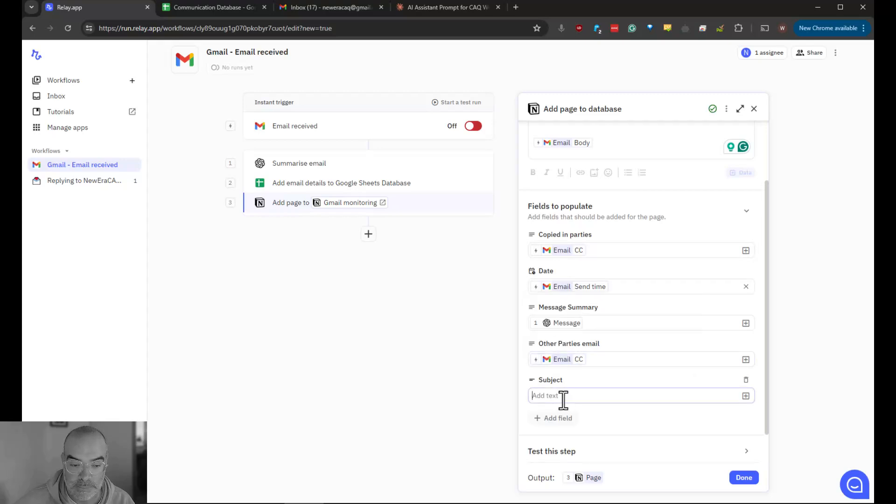
{"action": "left_click", "coordinate": [747, 396]}
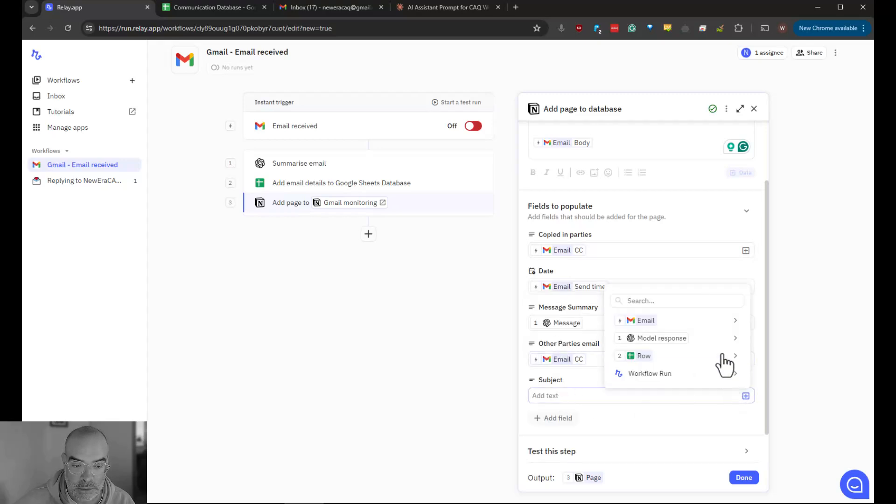
{"action": "mouse_move", "coordinate": [720, 327]}
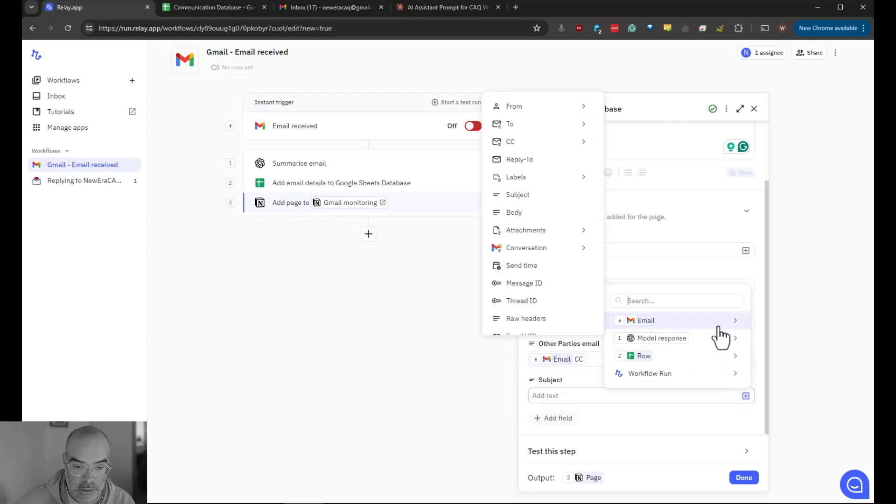
{"action": "left_click", "coordinate": [516, 195]}
- Check which fields can still be added to the Notion page, and finish configuring the Add page to database step
{"action": "left_click", "coordinate": [555, 419]}
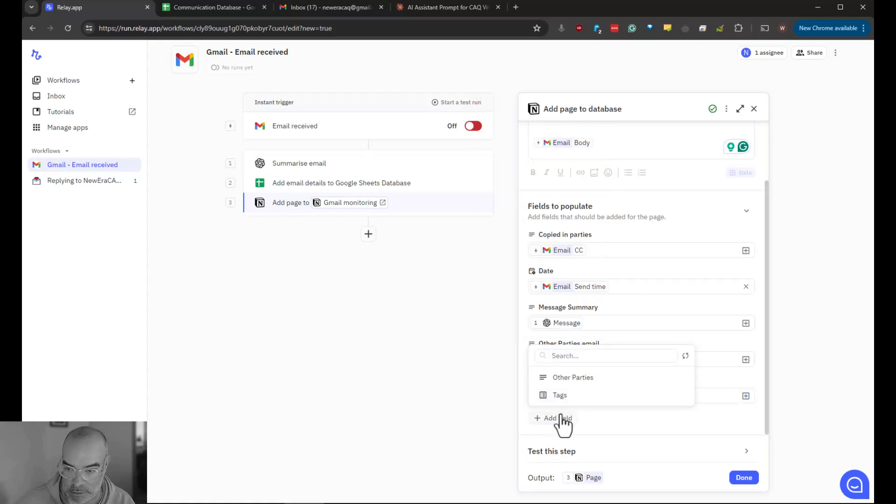
{"action": "left_click", "coordinate": [663, 427]}
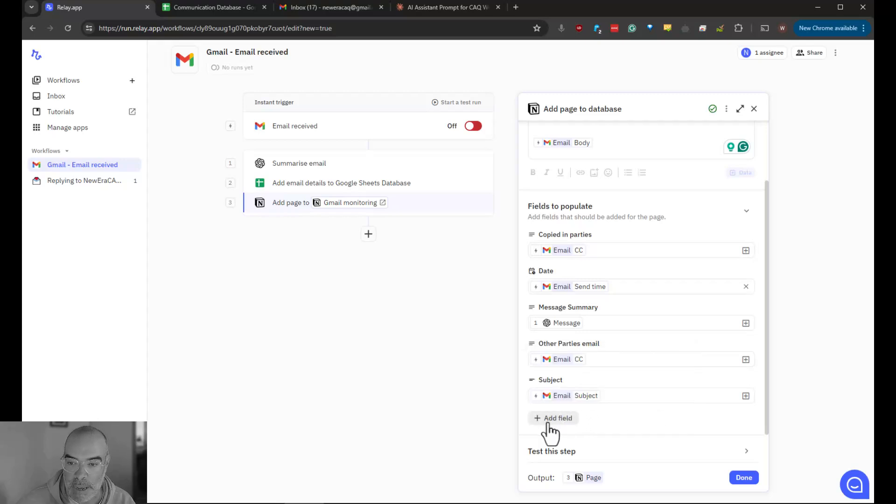
{"action": "left_click", "coordinate": [566, 420]}
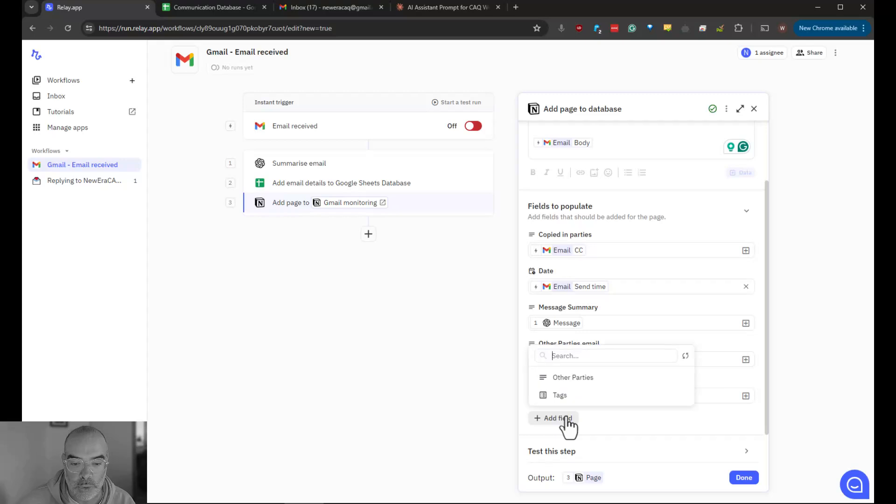
{"action": "left_click", "coordinate": [697, 480]}
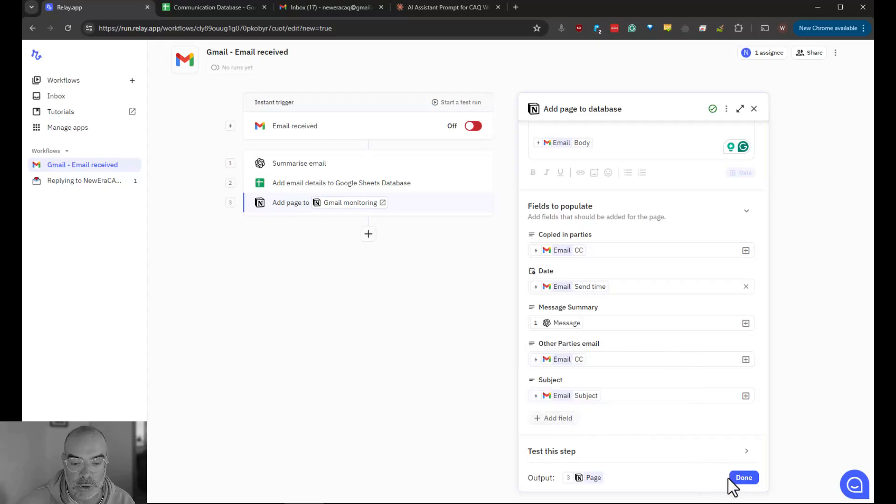
{"action": "left_click", "coordinate": [742, 479]}
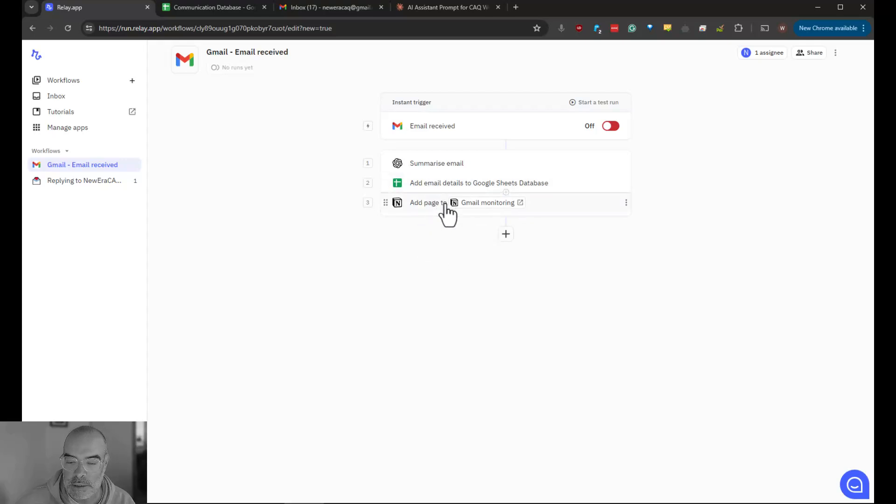
- Insert an AI Extract step between the Google Sheets and Notion steps, with the email's Body as its source
{"action": "left_click", "coordinate": [506, 193]}
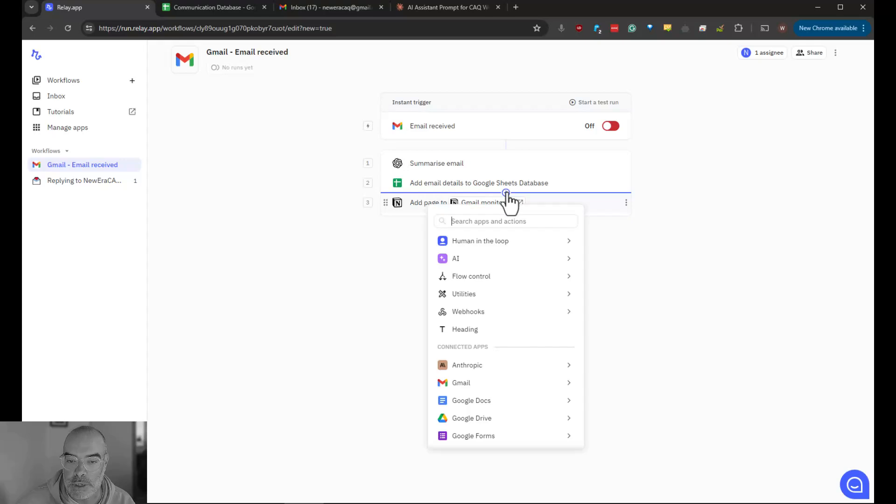
{"action": "mouse_move", "coordinate": [512, 264]}
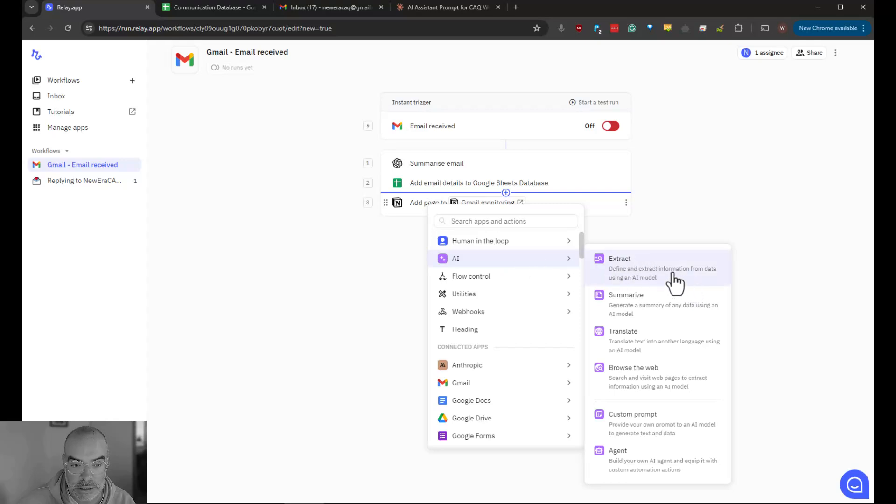
{"action": "left_click", "coordinate": [699, 284]}
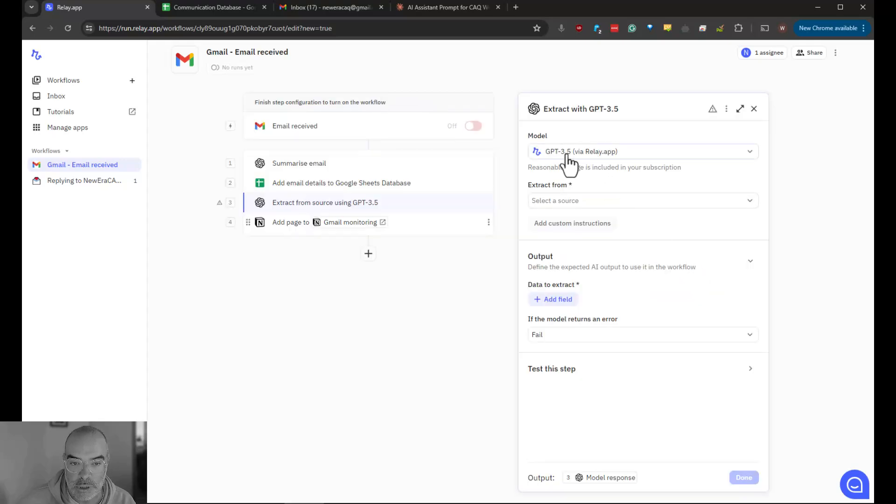
{"action": "left_click", "coordinate": [596, 205]}
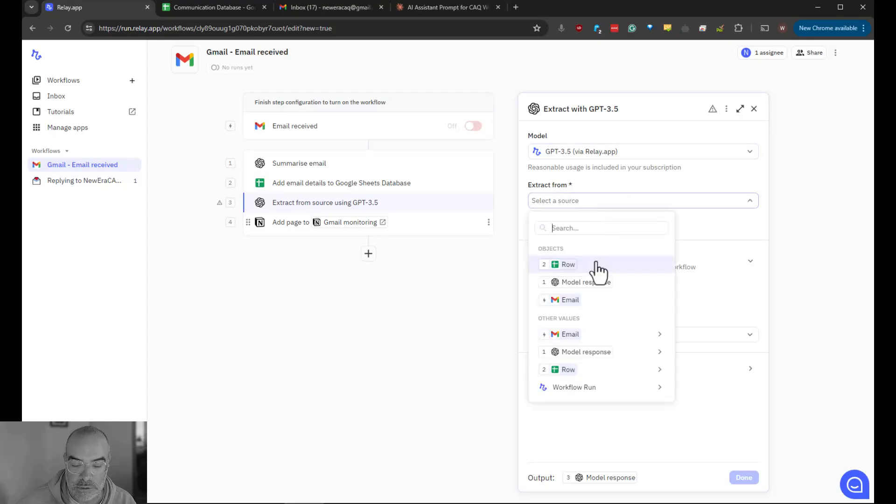
{"action": "mouse_move", "coordinate": [603, 341]}
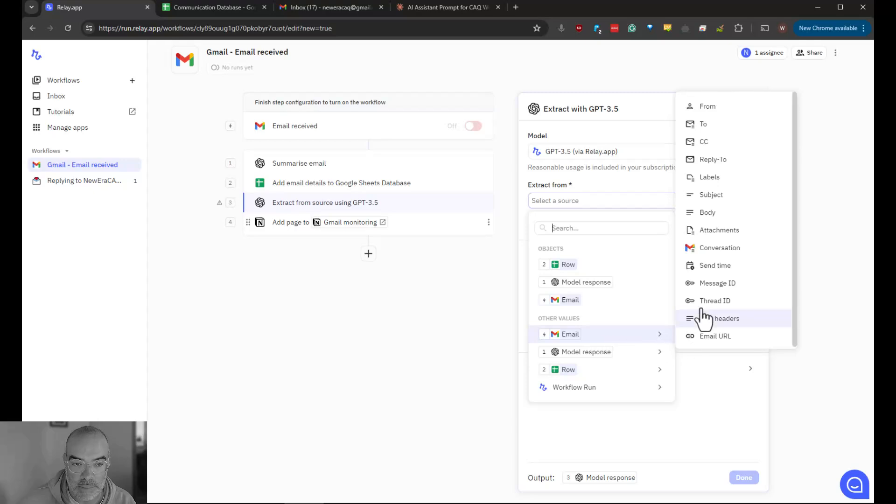
{"action": "left_click", "coordinate": [727, 215]}
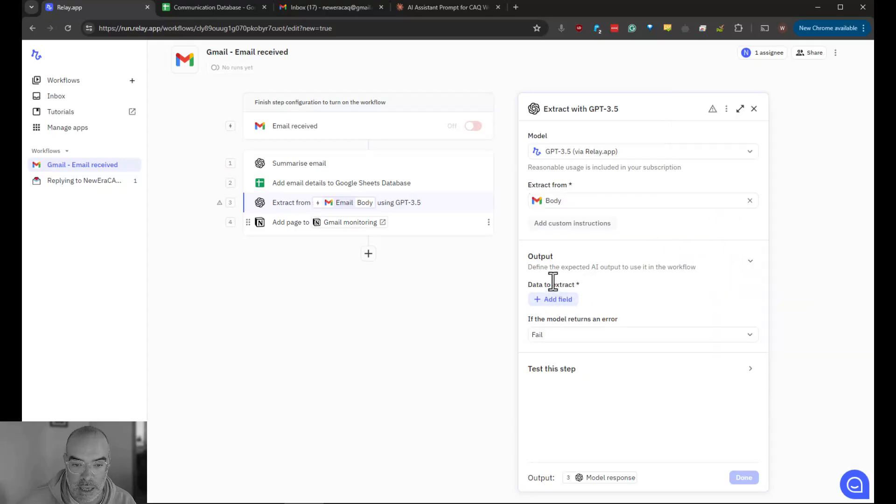
- Add custom instructions to the Extract step, starting with "You are to classify this email into one of the following classification sets:"
{"action": "left_click", "coordinate": [560, 224]}
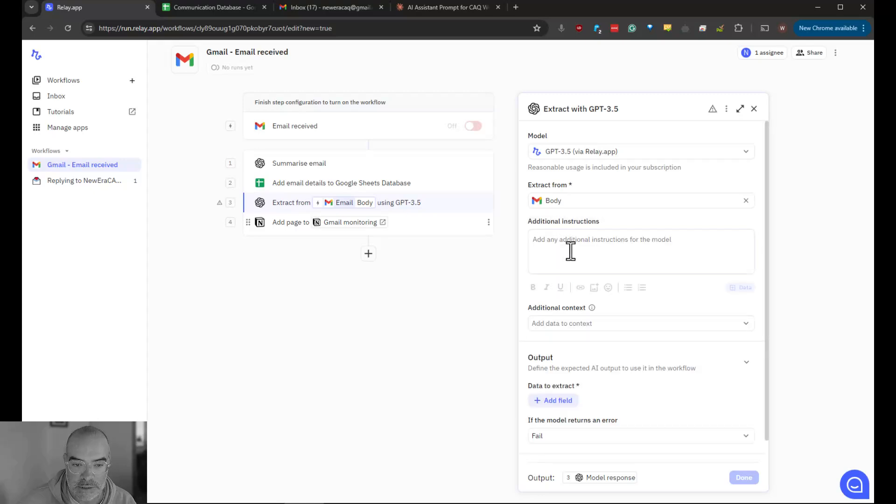
{"action": "left_click", "coordinate": [559, 242]}
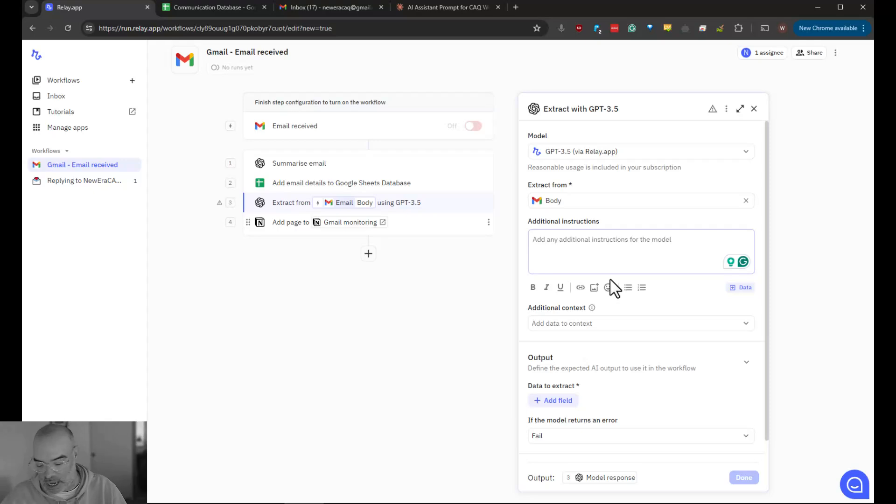
{"action": "type", "text": "You are to classify thi"}
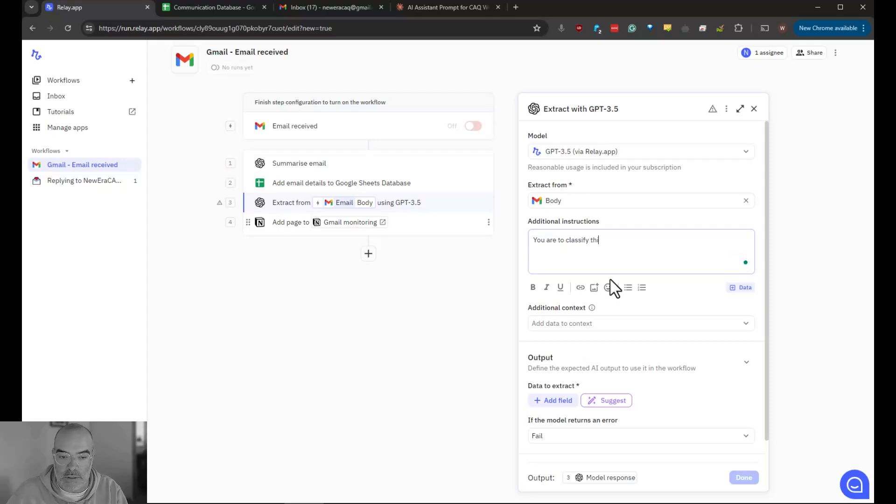
{"action": "type", "text": "s email "}
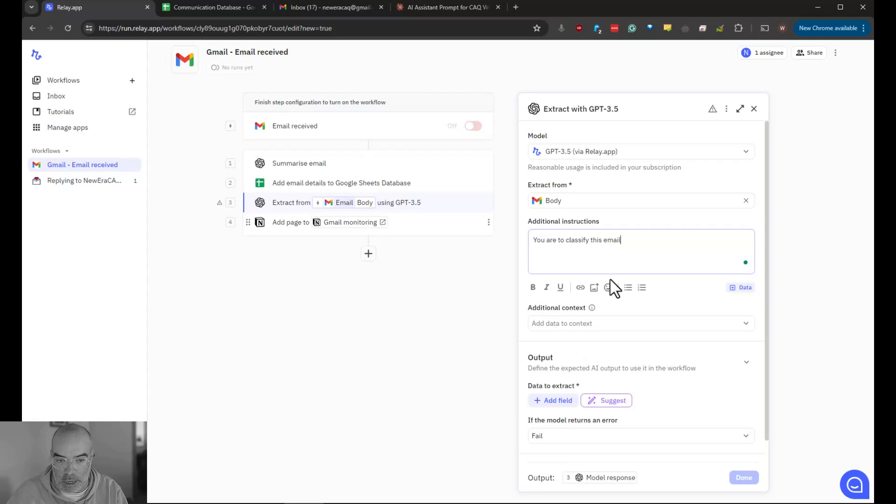
{"action": "type", "text": "into "}
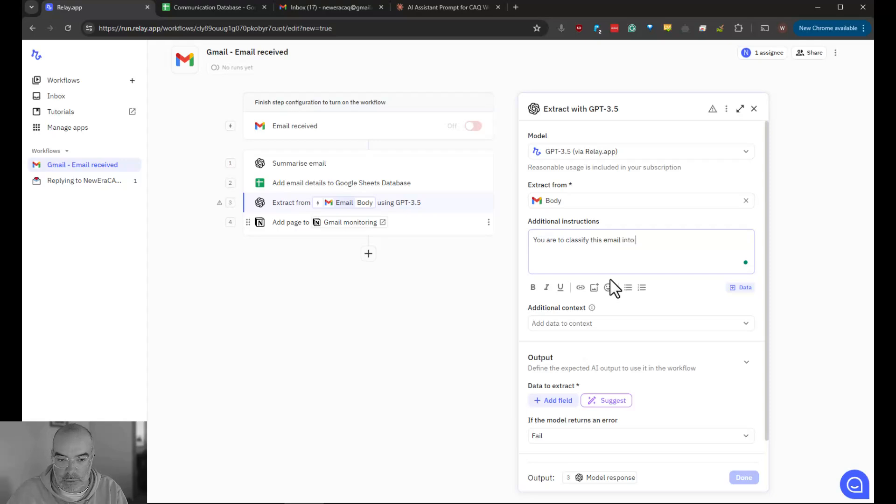
{"action": "type", "text": "one of the"}
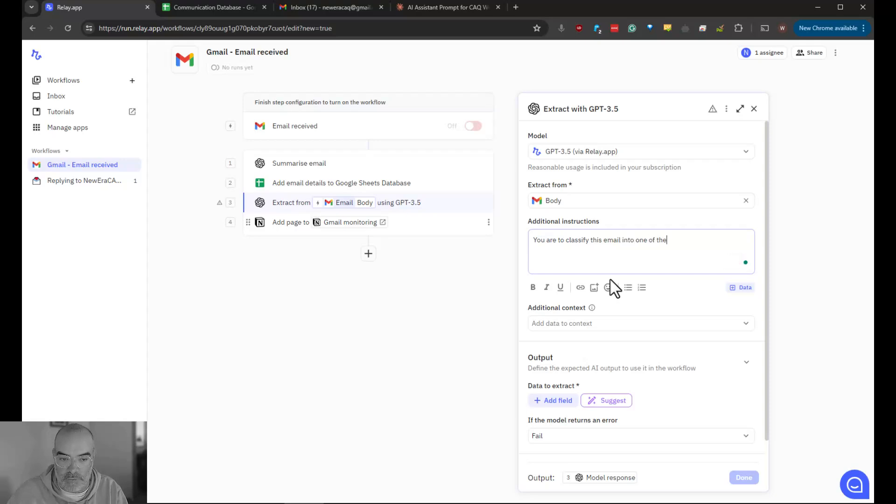
{"action": "type", "text": " following"}
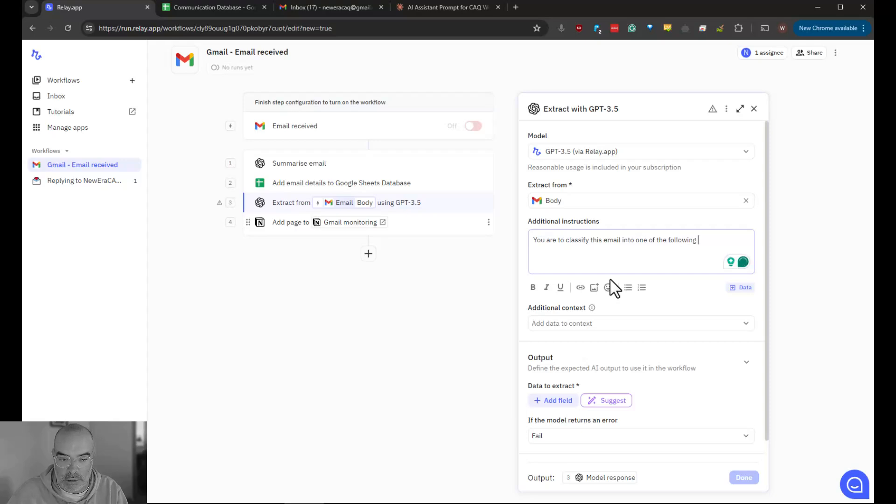
{"action": "type", "text": " classification"}
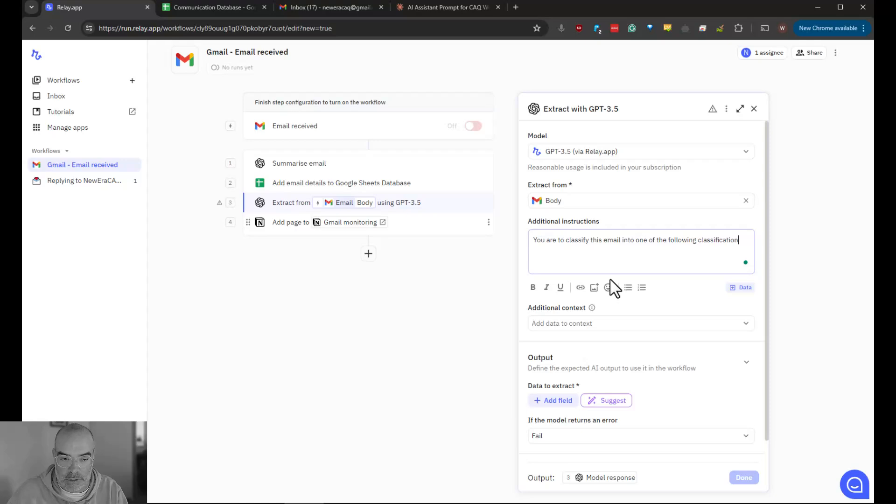
{"action": "type", "text": " sets:"}
{"action": "key", "text": "Return"}
{"action": "key", "text": "Return"}
- Add the first classification to the Extract step's additional instructions: "1. Commercial emails from subscription lists."
{"action": "type", "text": "1."}
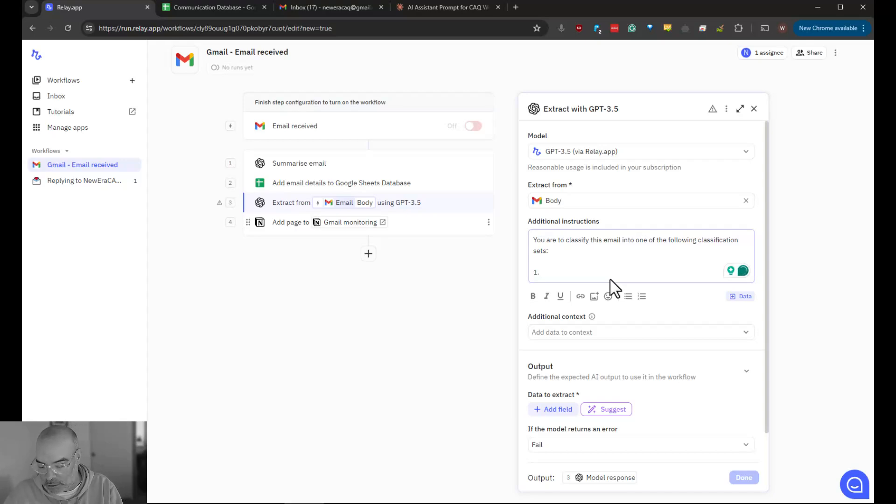
{"action": "type", "text": " Commercia"}
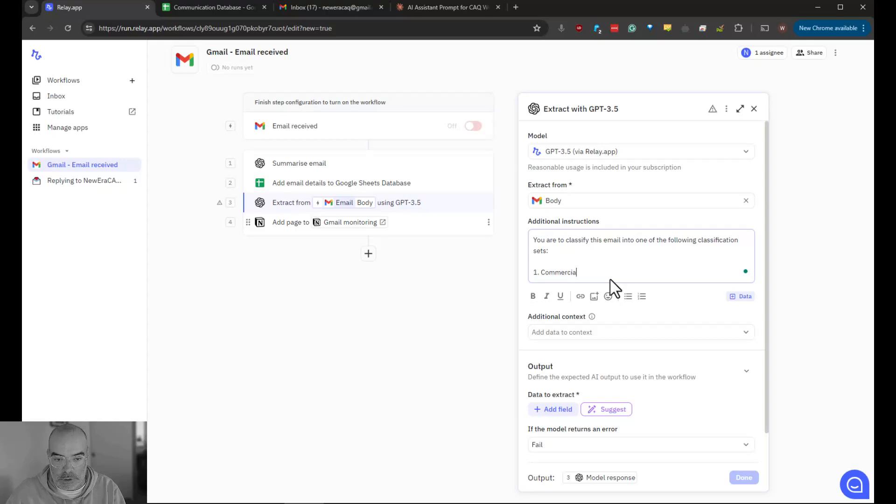
{"action": "type", "text": "l"}
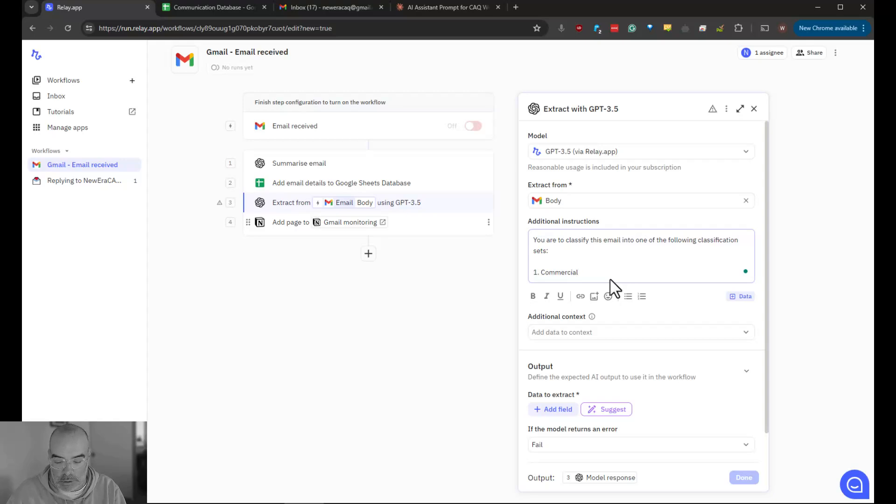
{"action": "type", "text": " email"}
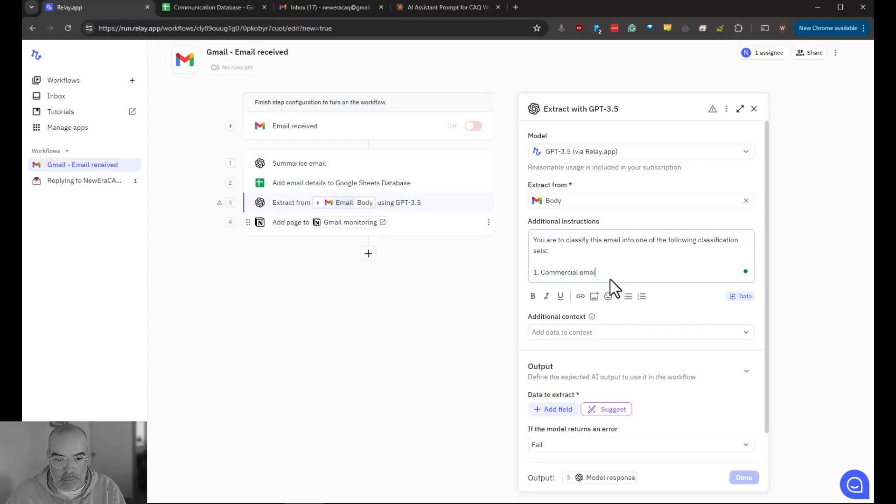
{"action": "type", "text": "s f"}
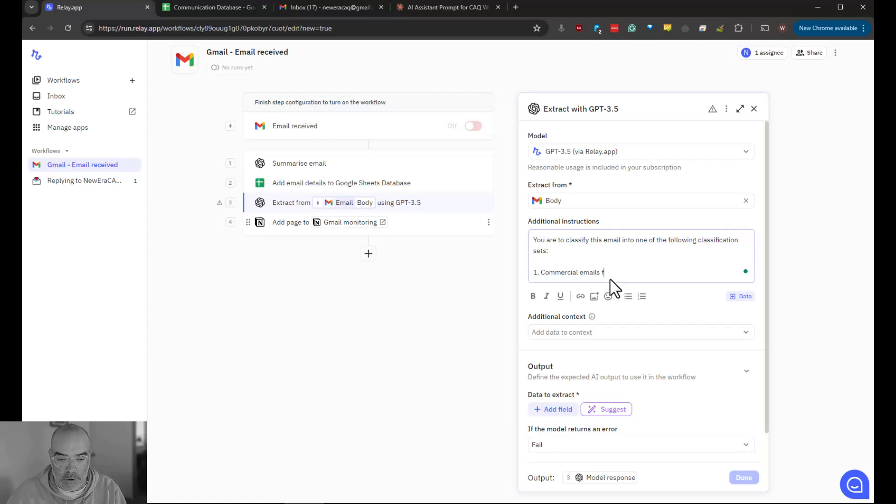
{"action": "type", "text": "rom subscribed"}
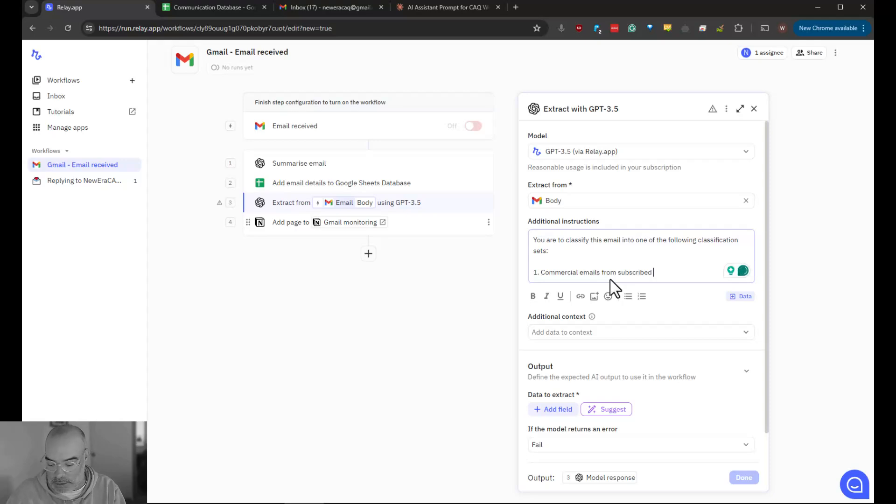
{"action": "key", "text": "BackSpace"}
{"action": "key", "text": "BackSpace"}
{"action": "key", "text": "BackSpace"}
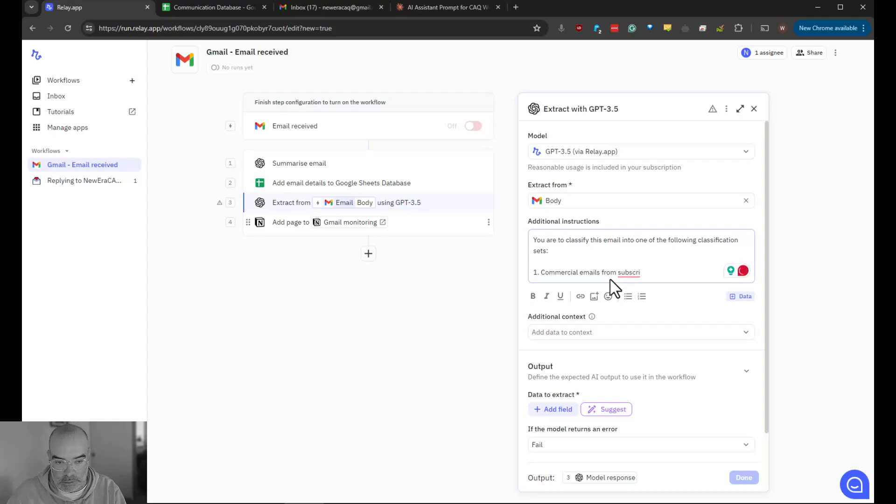
{"action": "type", "text": "ption lists"}
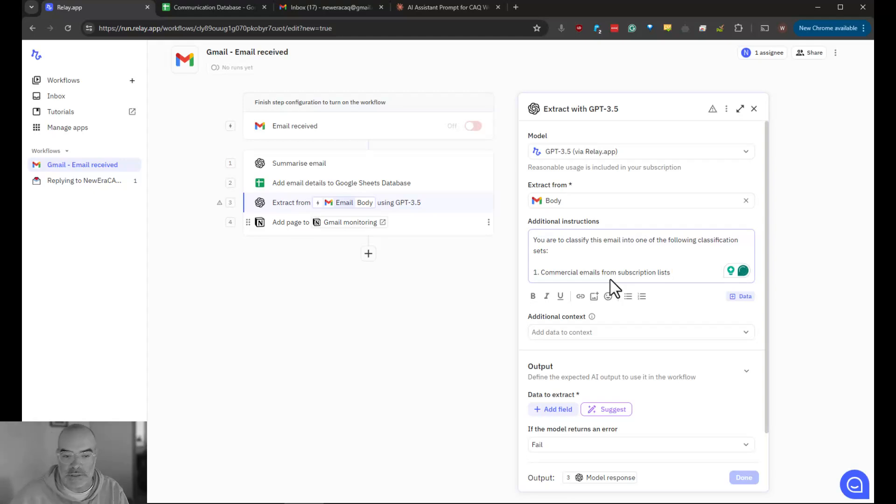
{"action": "type", "text": "."}
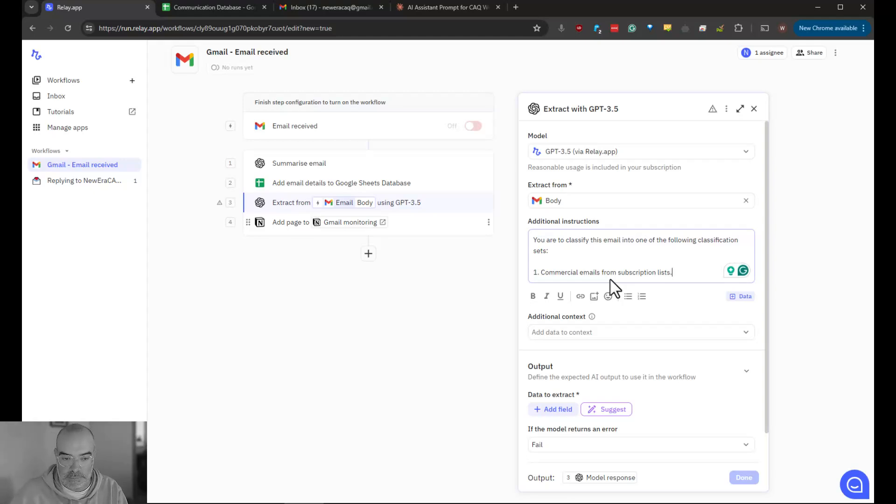
- Add classification 2 to the instructions: feedback from forms or form replies talking about croquet queensland and the named person's presidency
{"action": "key", "text": "Return"}
{"action": "type", "text": "2"}
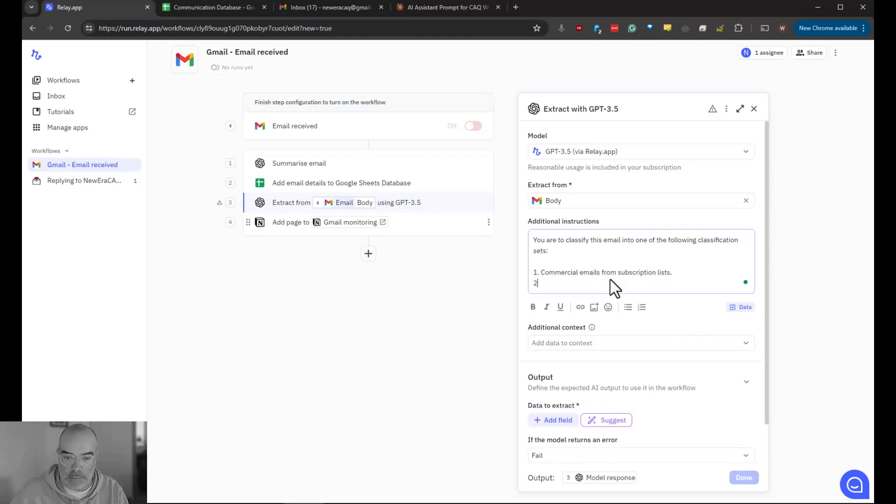
{"action": "type", "text": ". F"}
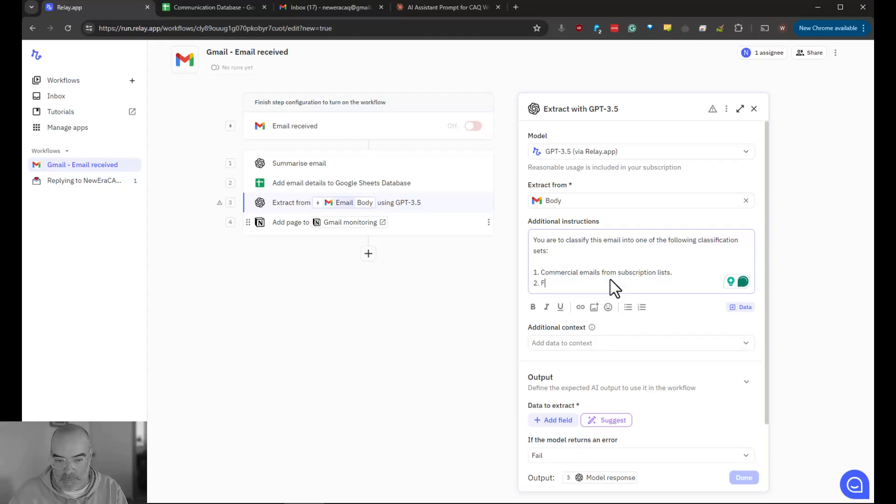
{"action": "type", "text": "eedback from"}
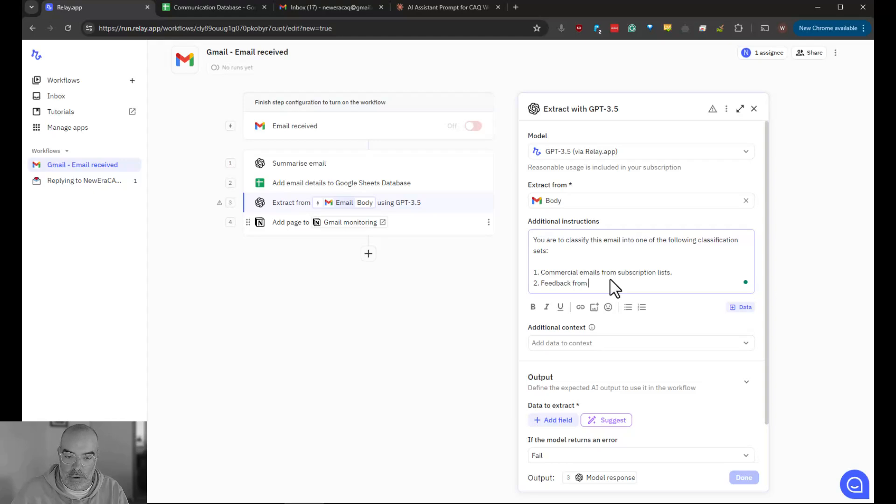
{"action": "type", "text": " forms (form replies talking "}
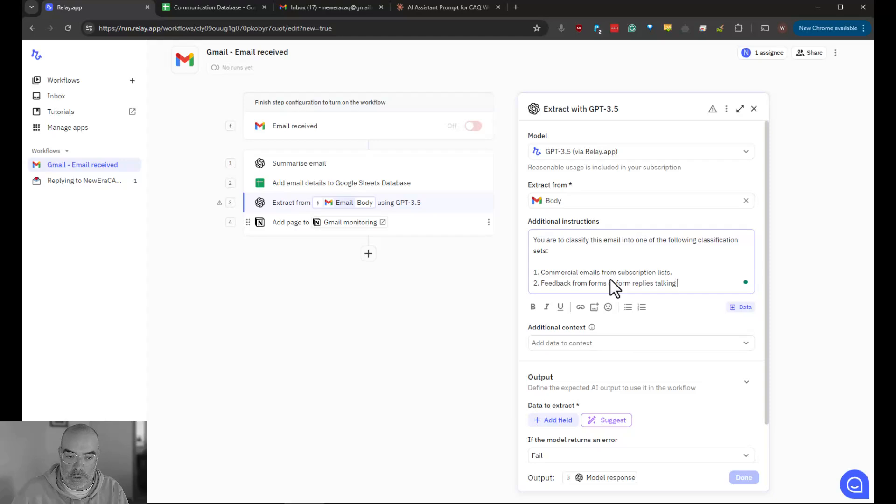
{"action": "type", "text": "about c"}
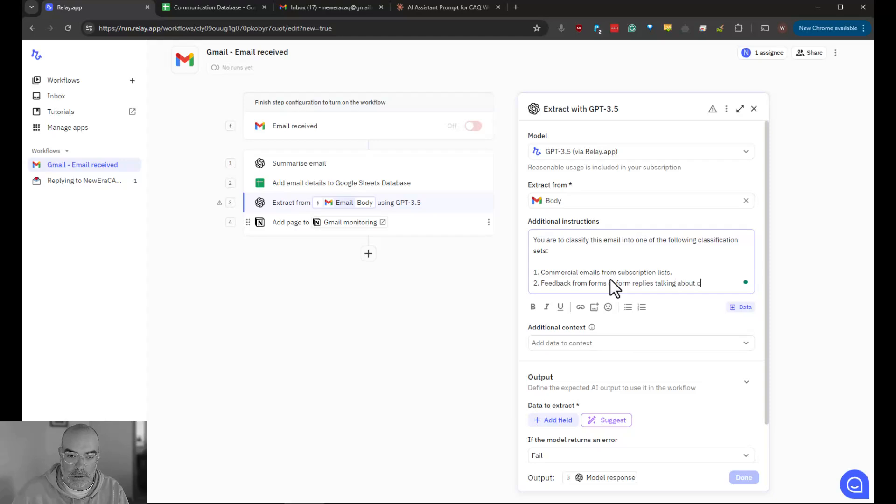
{"action": "type", "text": "roquet queensland and"}
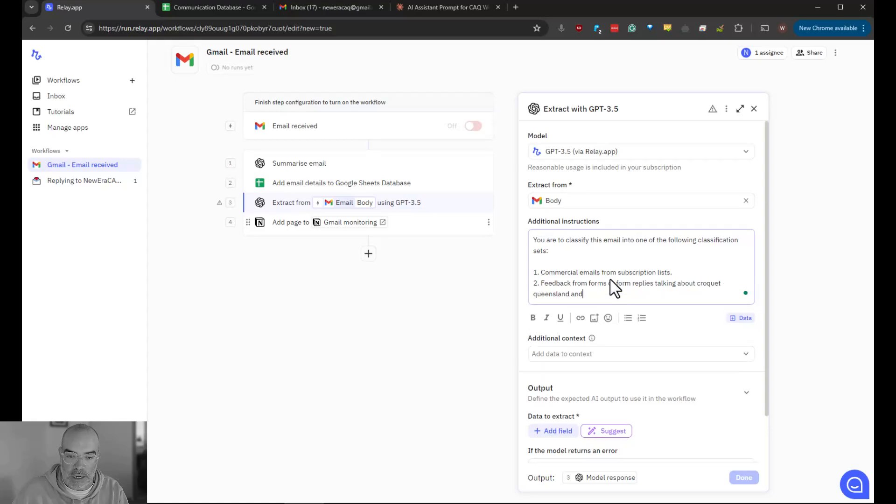
{"action": "type", "text": " Wade's po"}
{"action": "type", "text": "esidency."}
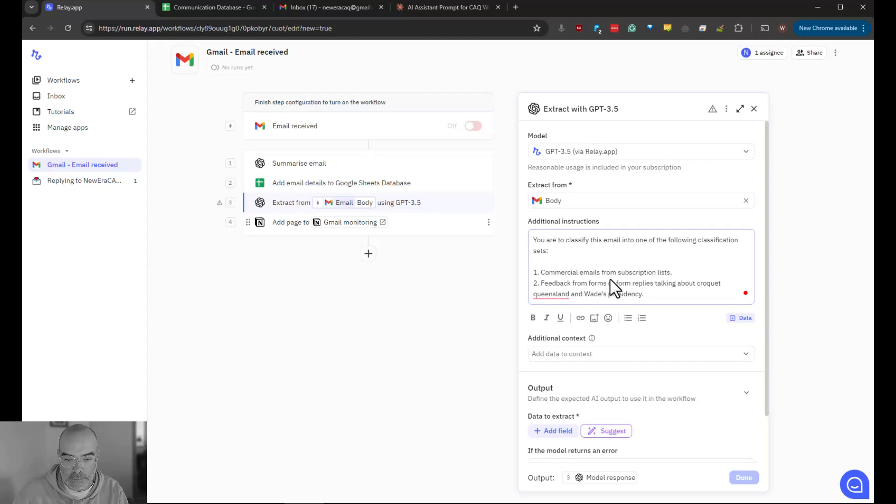
- Add the third classification, "3. All other emails.", to the instructions, followed by a blank line
{"action": "key", "text": "Return"}
{"action": "type", "text": "3."}
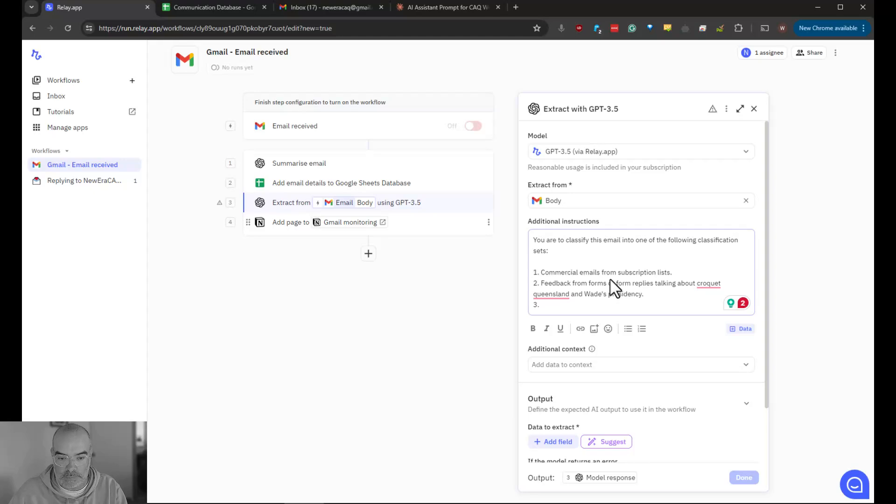
{"action": "type", "text": "O"}
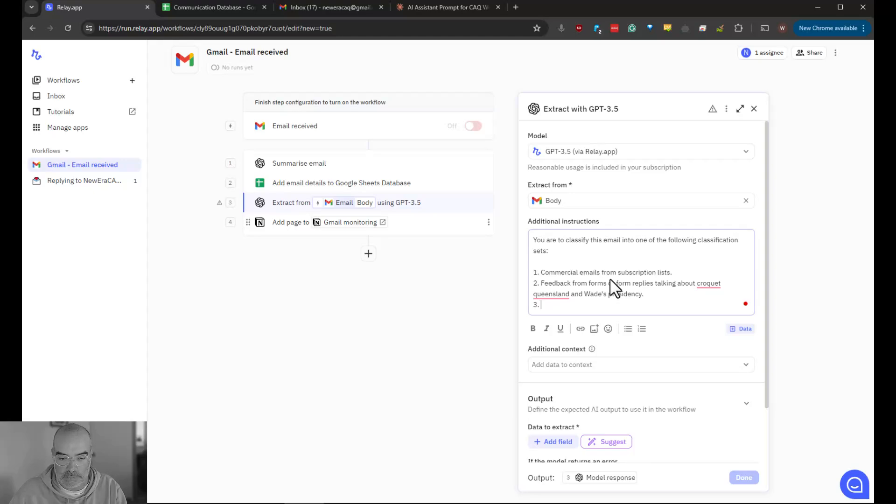
{"action": "type", "text": "ll other emails."}
{"action": "key", "text": "Return"}
{"action": "key", "text": "Return"}
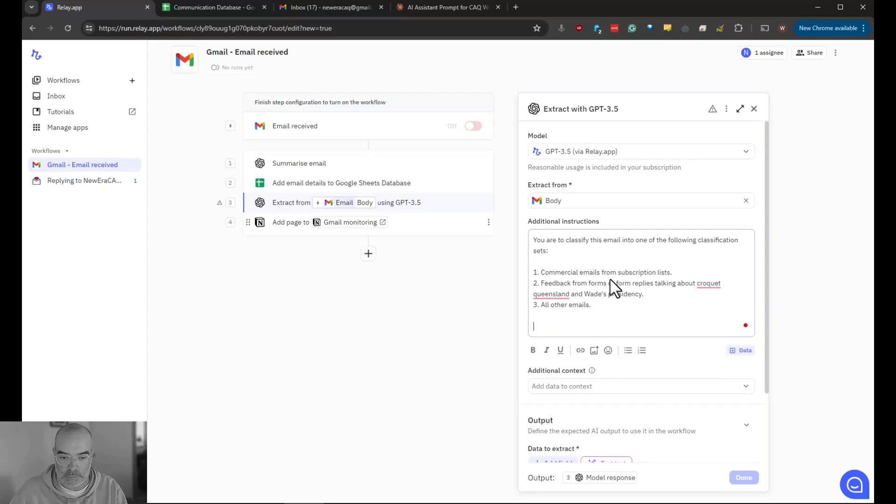
- End the instructions with "When you decide what classification the email is in- make your reply a single work either Commercial Croquet Other."
{"action": "type", "text": "When you"}
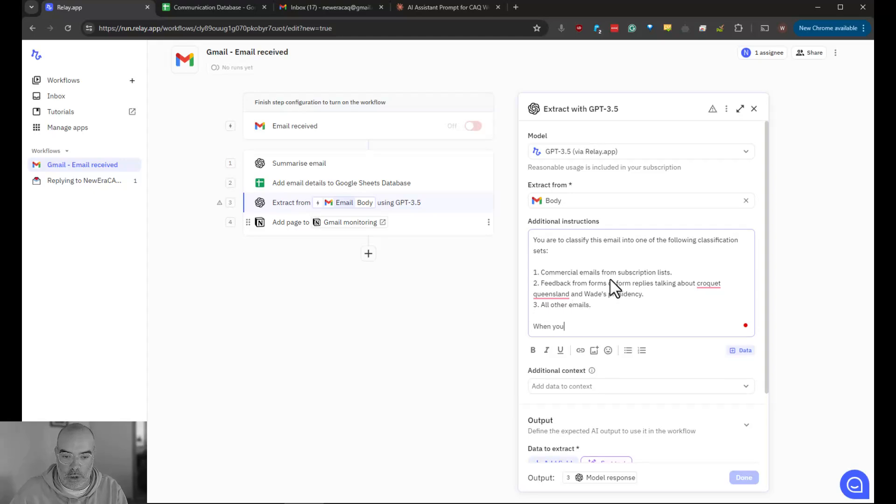
{"action": "type", "text": " decide "}
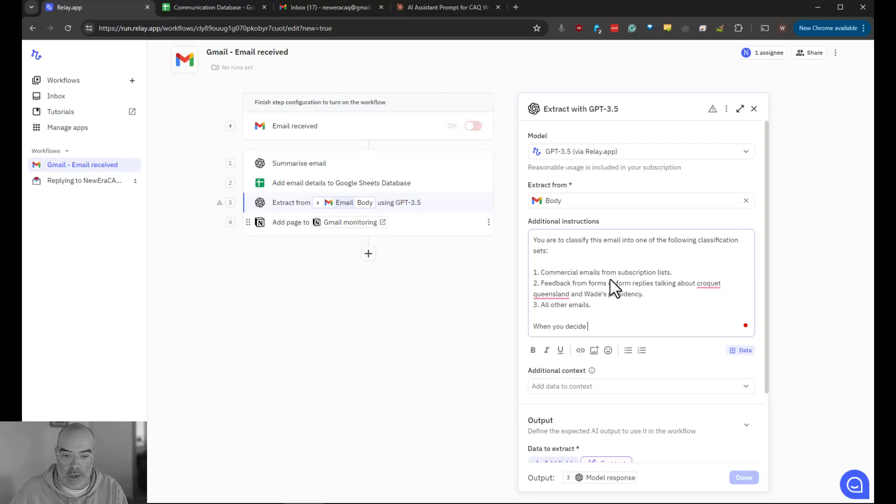
{"action": "type", "text": "what classification the emai"}
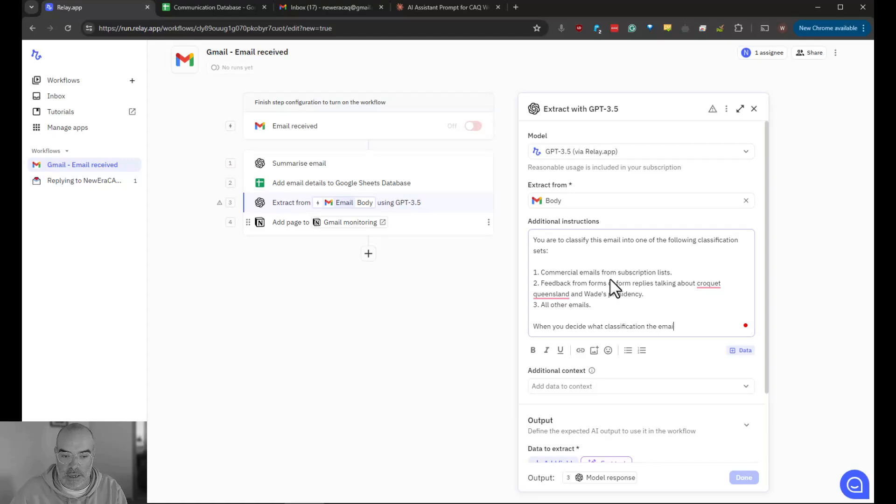
{"action": "type", "text": "l is "}
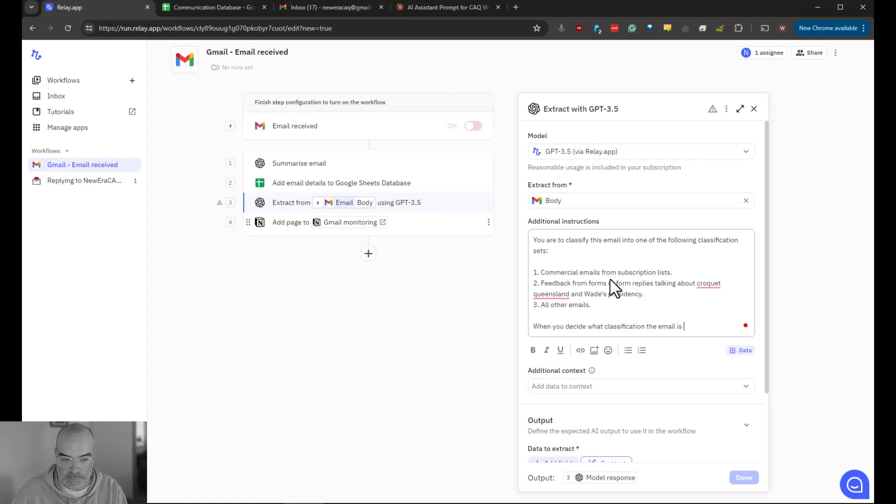
{"action": "type", "text": "in- make your "}
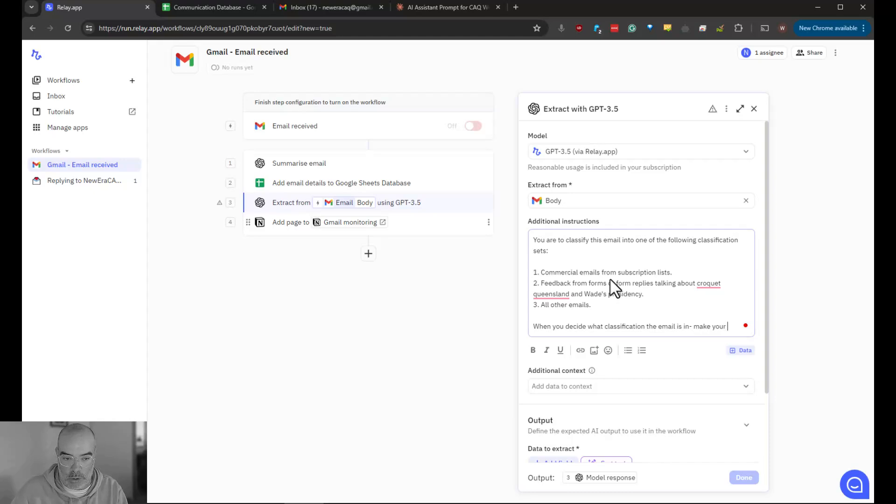
{"action": "type", "text": "reply"}
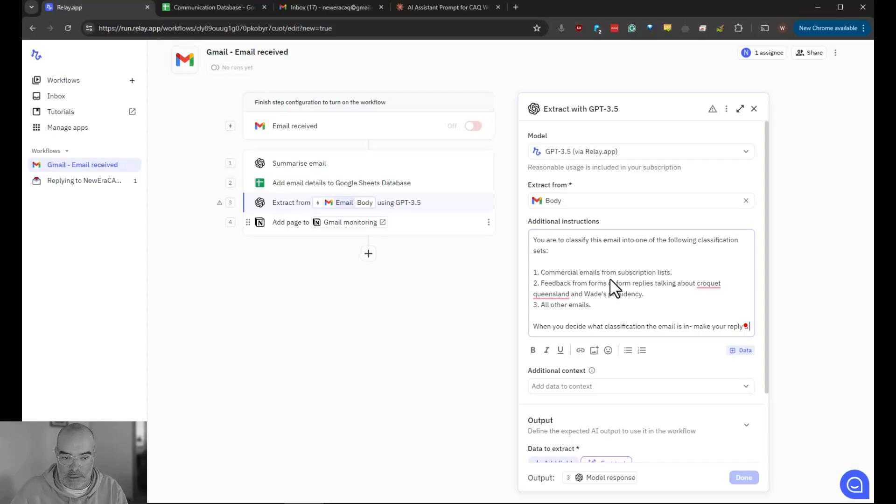
{"action": "type", "text": " a single wo"}
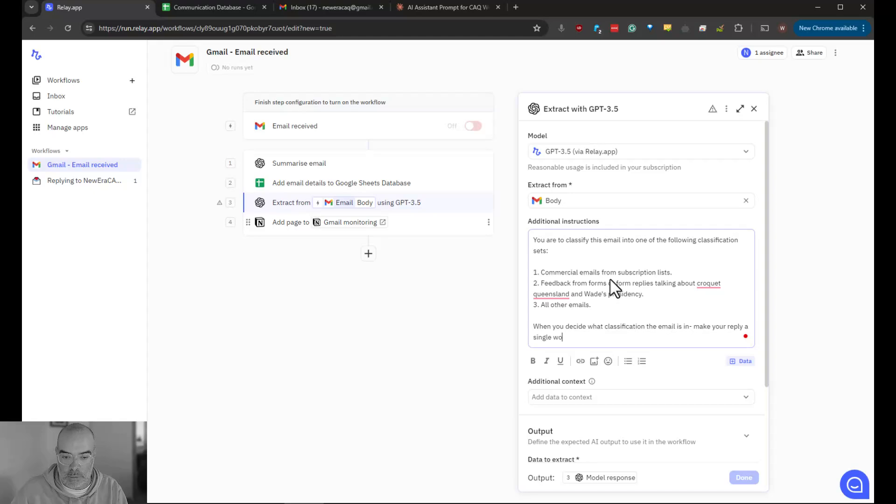
{"action": "type", "text": "rk either"}
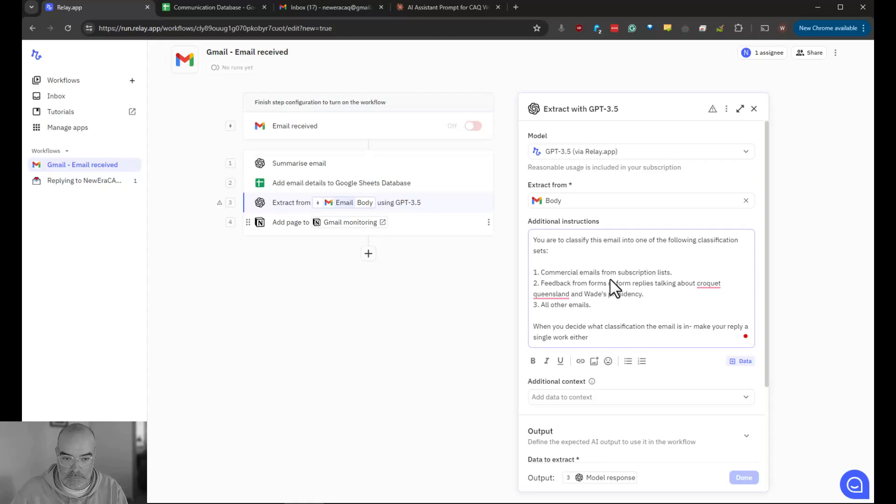
{"action": "type", "text": " Commercia"}
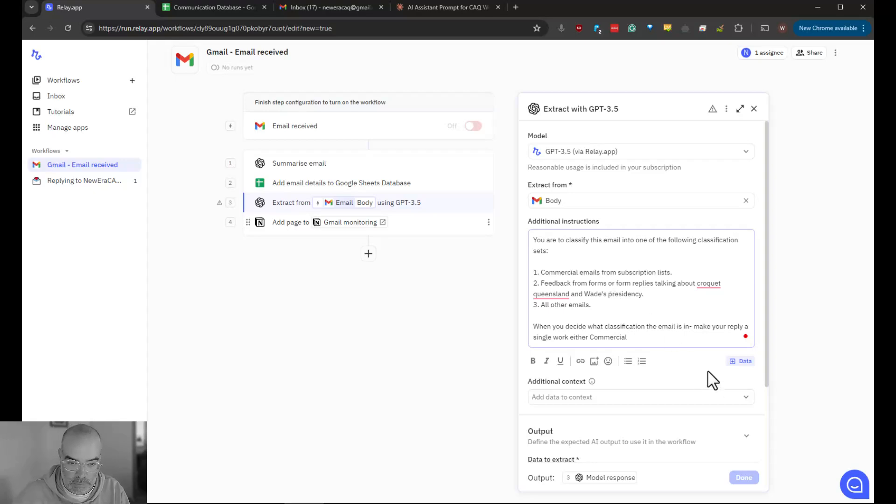
{"action": "type", "text": "l"}
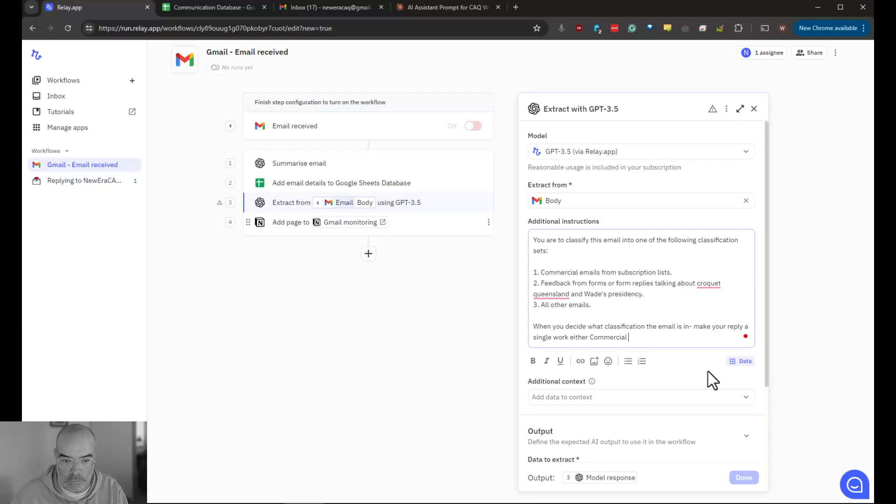
{"action": "type", "text": " Croquet"}
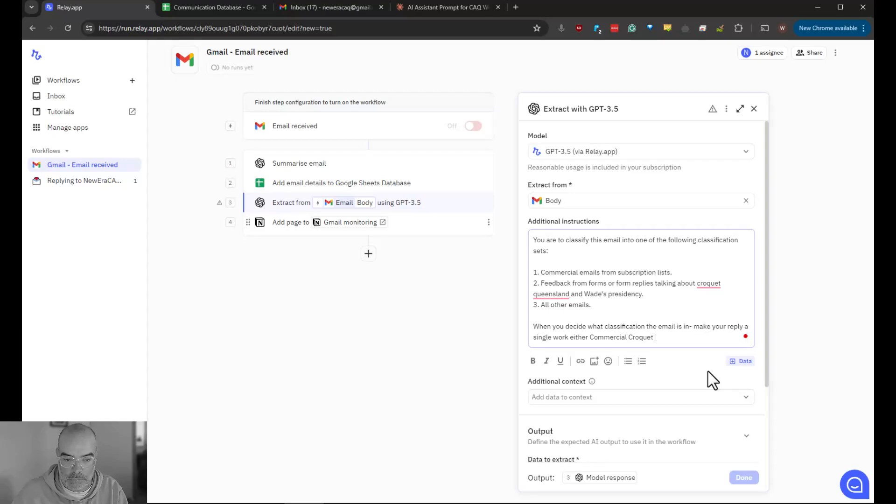
{"action": "type", "text": " Other."}
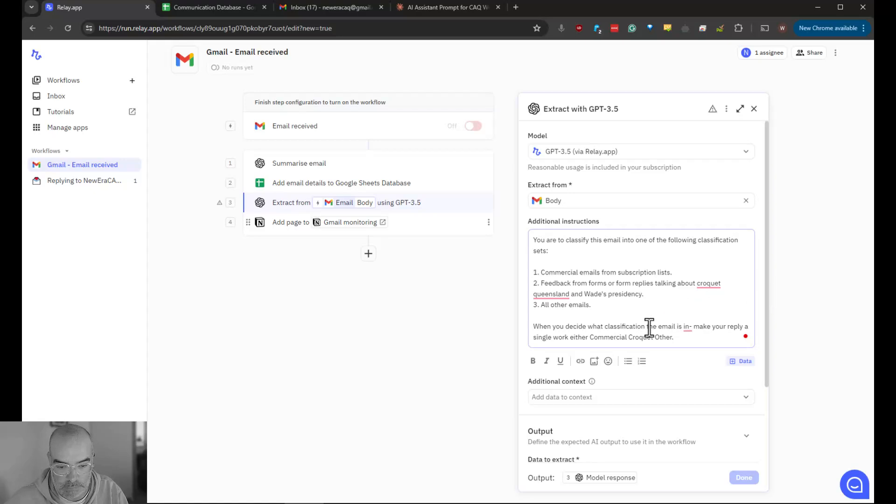
- Expand the Output settings of the Extract step to show the data to extract
{"action": "scroll", "coordinate": [649, 329], "scroll_direction": "down", "scroll_amount": 2}
{"action": "left_click", "coordinate": [639, 349]}
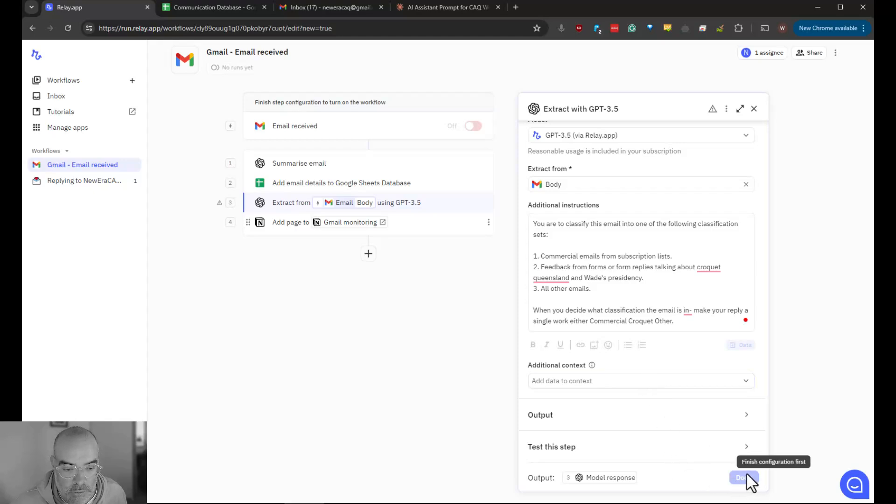
{"action": "scroll", "coordinate": [677, 426], "scroll_direction": "up", "scroll_amount": 1}
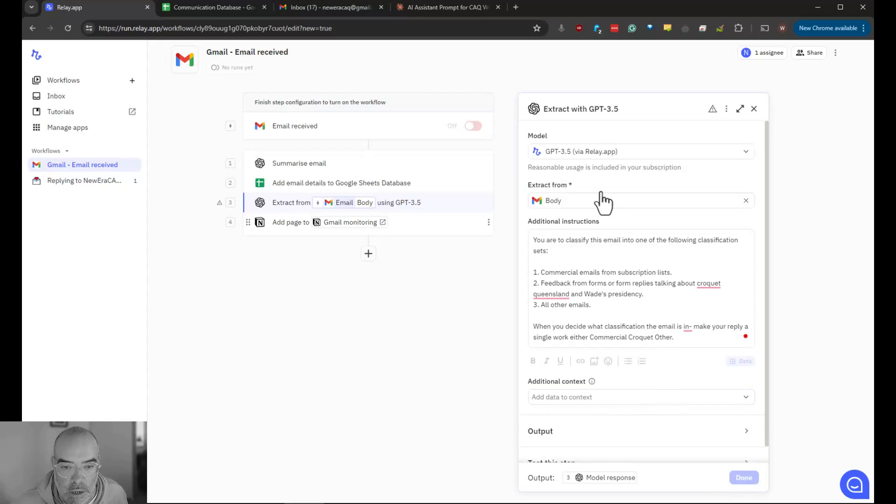
{"action": "scroll", "coordinate": [651, 275], "scroll_direction": "down", "scroll_amount": 1}
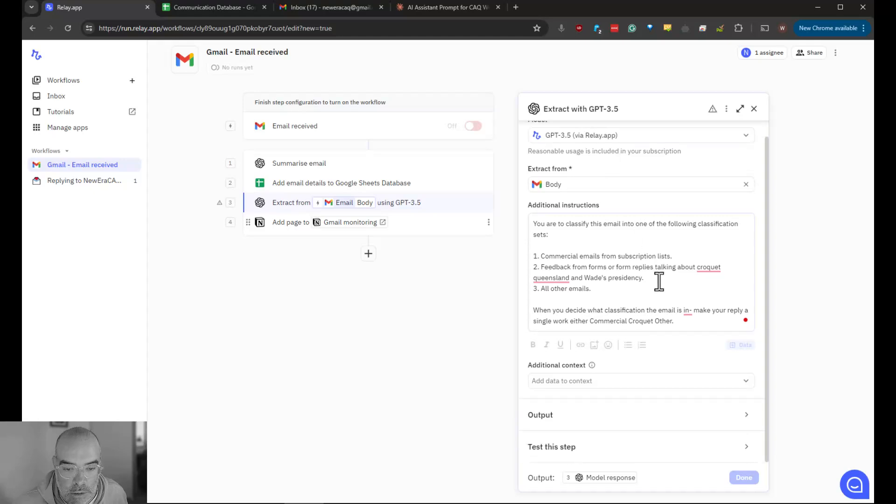
{"action": "left_click", "coordinate": [642, 417]}
{"action": "scroll", "coordinate": [645, 416], "scroll_direction": "down", "scroll_amount": 2}
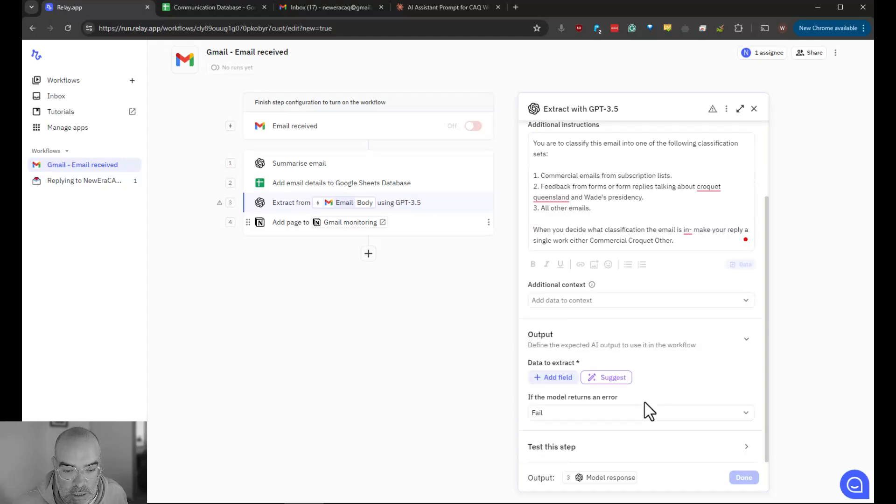
{"action": "left_click", "coordinate": [543, 380]}
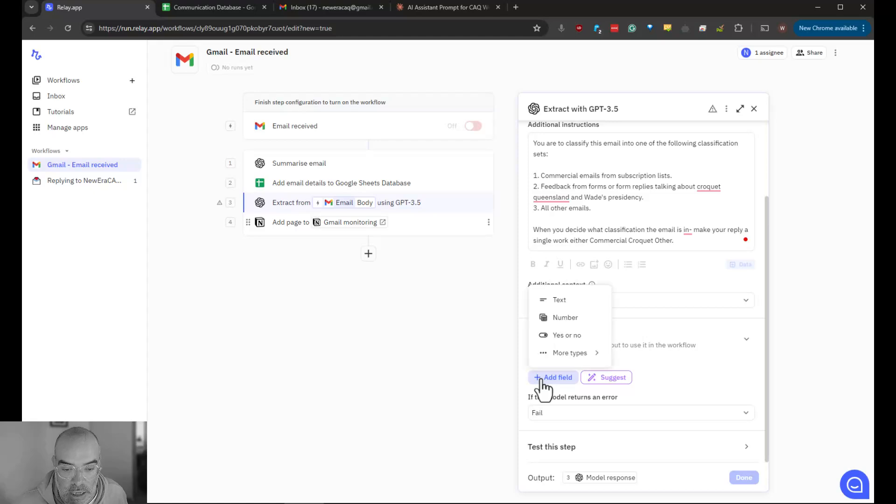
{"action": "left_click", "coordinate": [559, 304]}
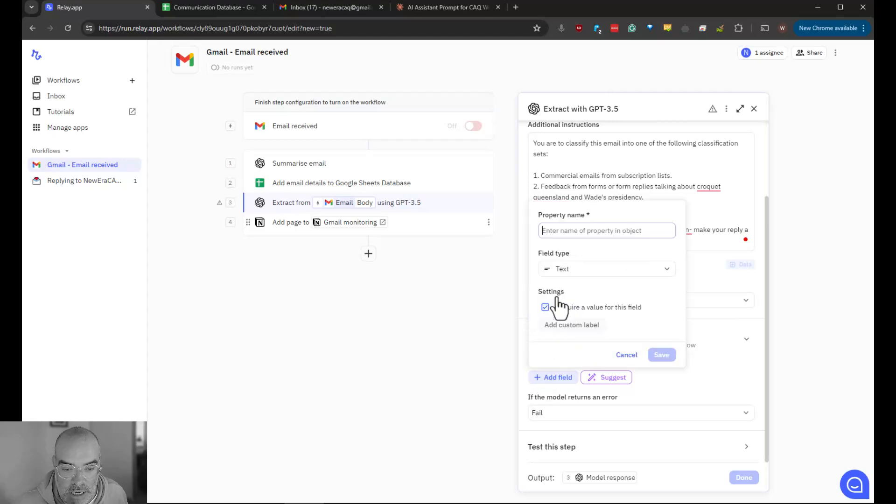
{"action": "left_click", "coordinate": [617, 271]}
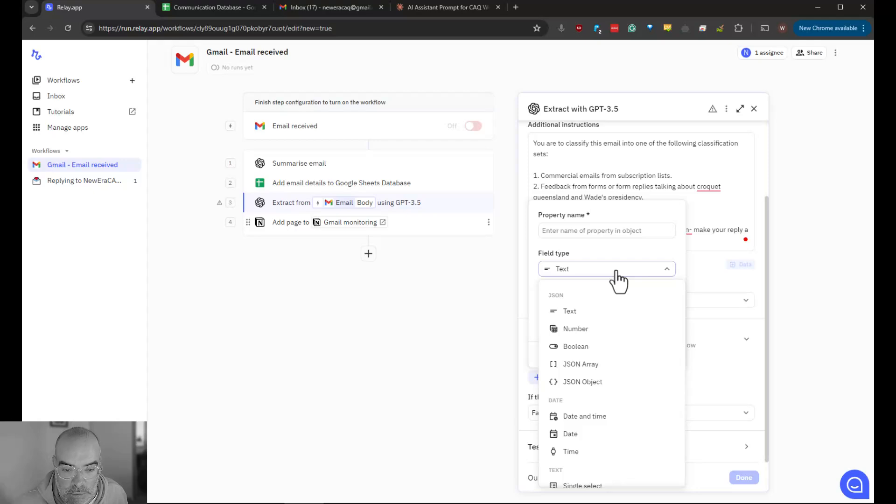
{"action": "scroll", "coordinate": [630, 318], "scroll_direction": "down", "scroll_amount": 3}
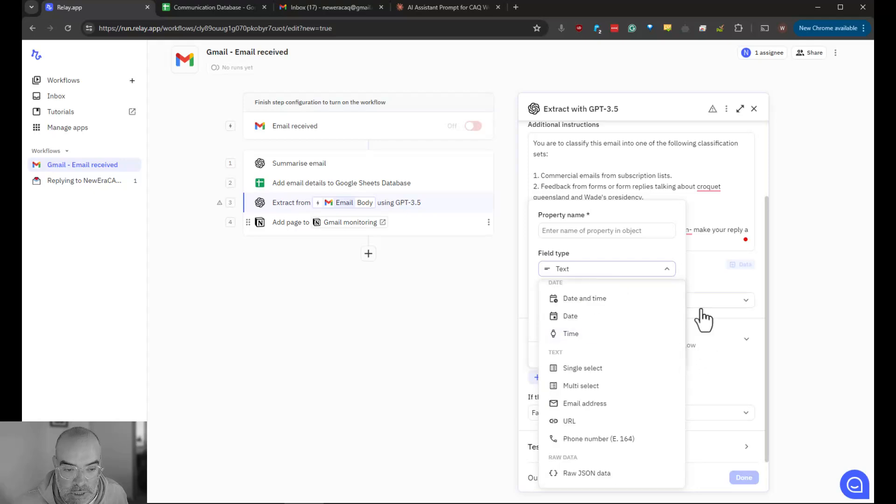
{"action": "left_click", "coordinate": [714, 322]}
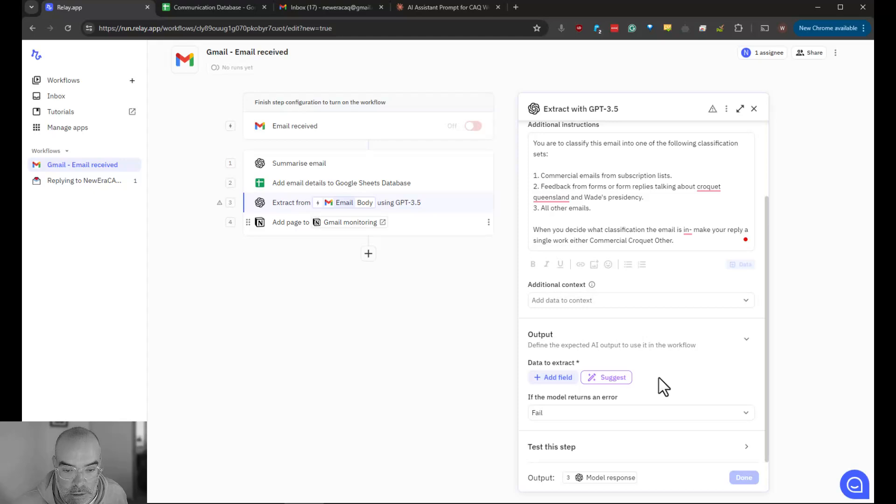
- Add a required text field named "Tag" to the Extract step's data to extract, and finish the step's configuration
{"action": "left_click", "coordinate": [558, 378]}
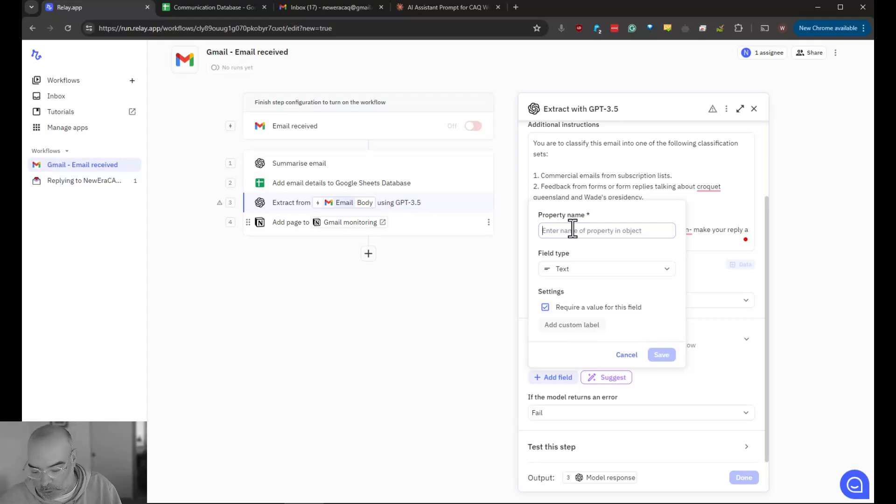
{"action": "type", "text": "Tag"}
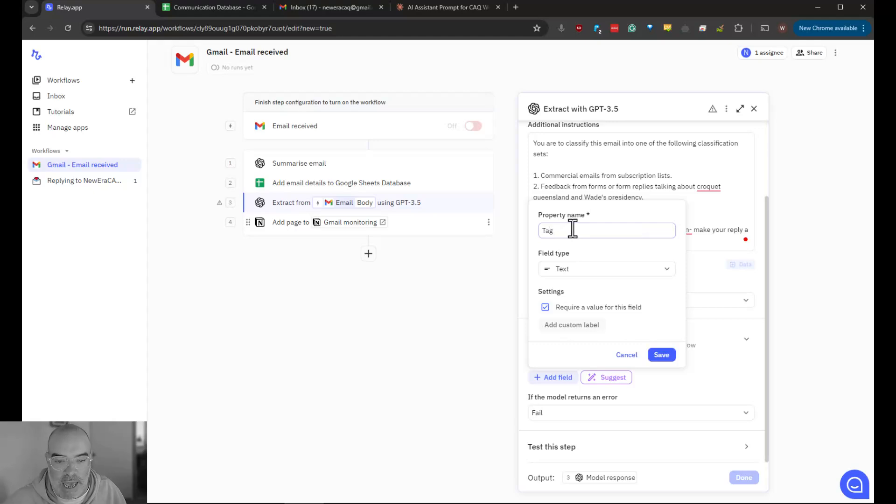
{"action": "left_click", "coordinate": [665, 356]}
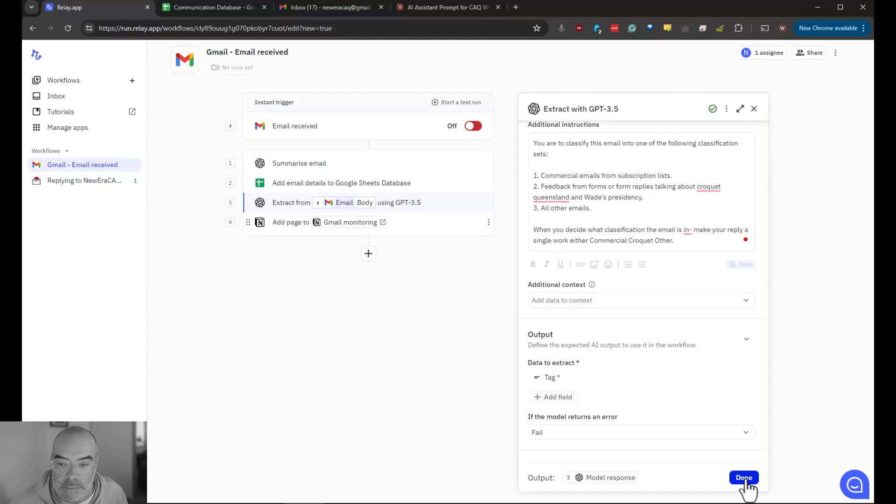
{"action": "left_click", "coordinate": [744, 478]}
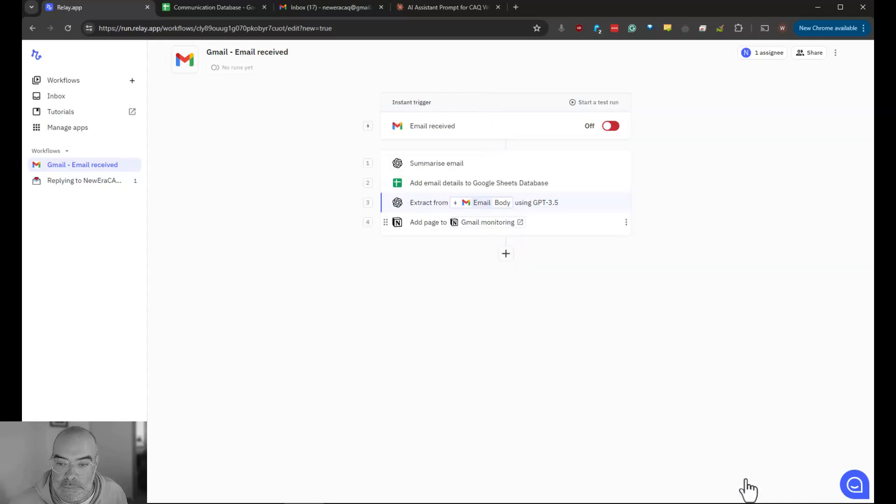
- Give the Extract step the custom title "Classification of email" and finish editing it
{"action": "left_click", "coordinate": [588, 206]}
{"action": "left_click", "coordinate": [727, 109]}
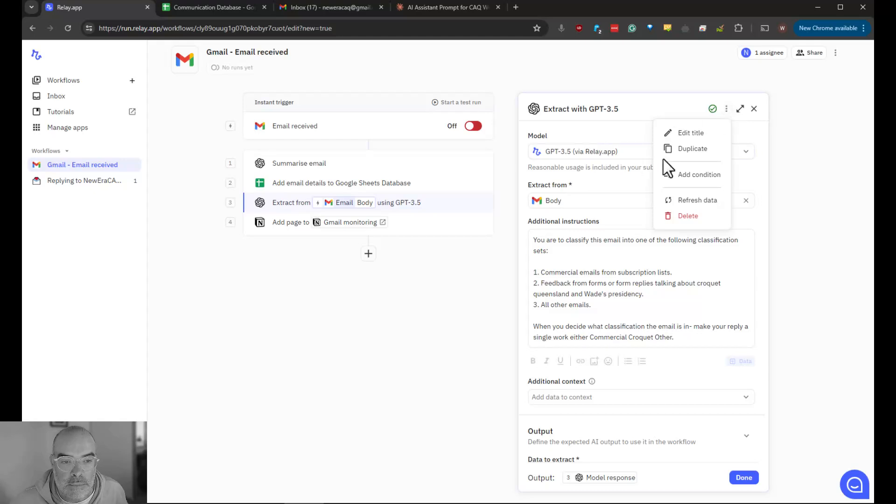
{"action": "left_click", "coordinate": [690, 133]}
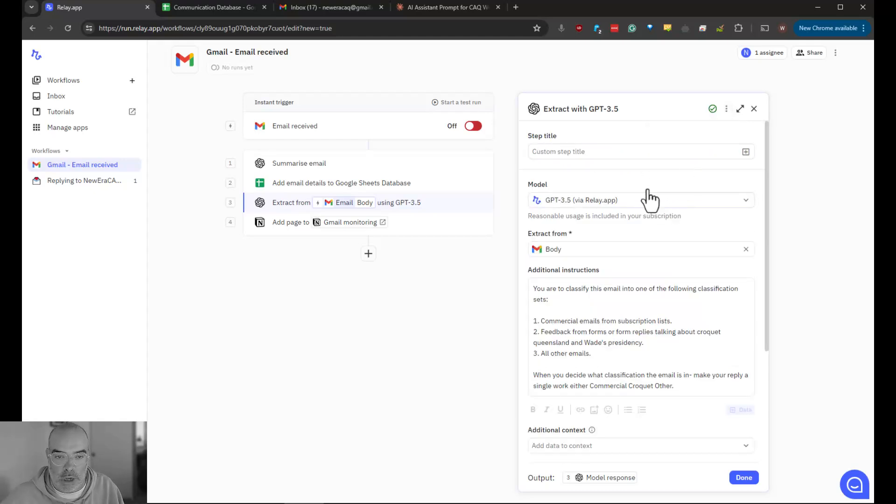
{"action": "left_click", "coordinate": [657, 152]}
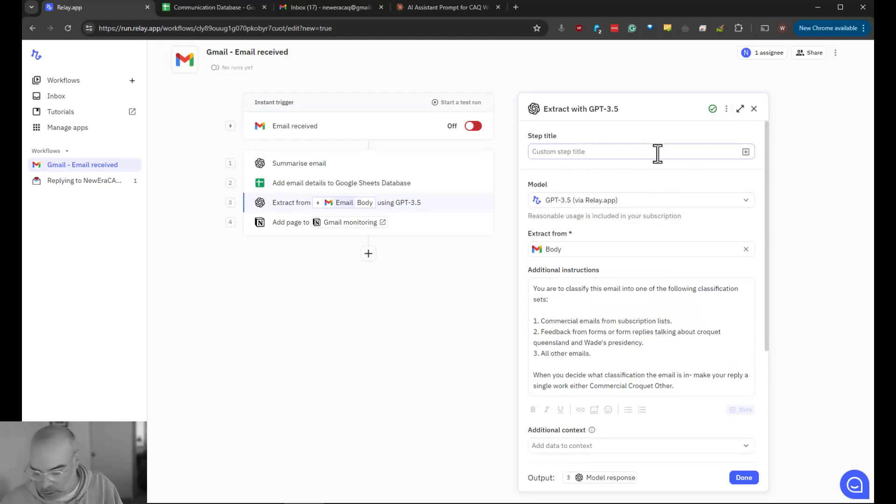
{"action": "type", "text": "Clas"}
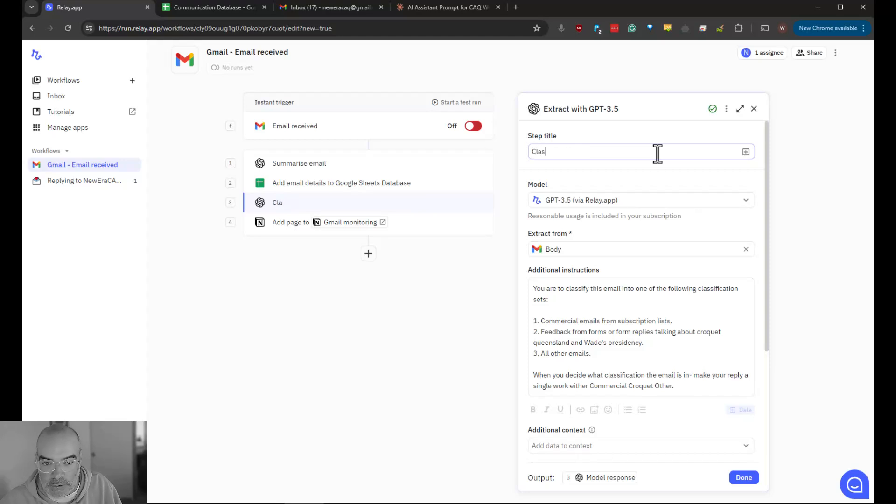
{"action": "type", "text": "sification of email"}
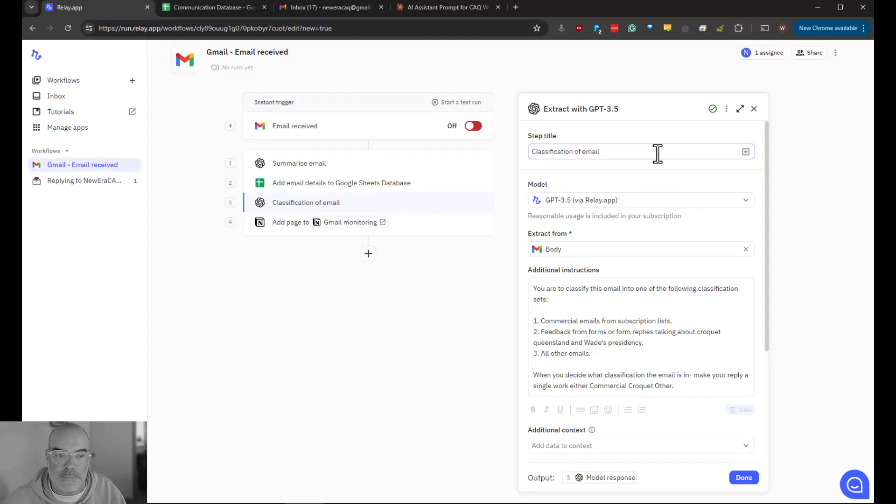
{"action": "left_click", "coordinate": [744, 478]}
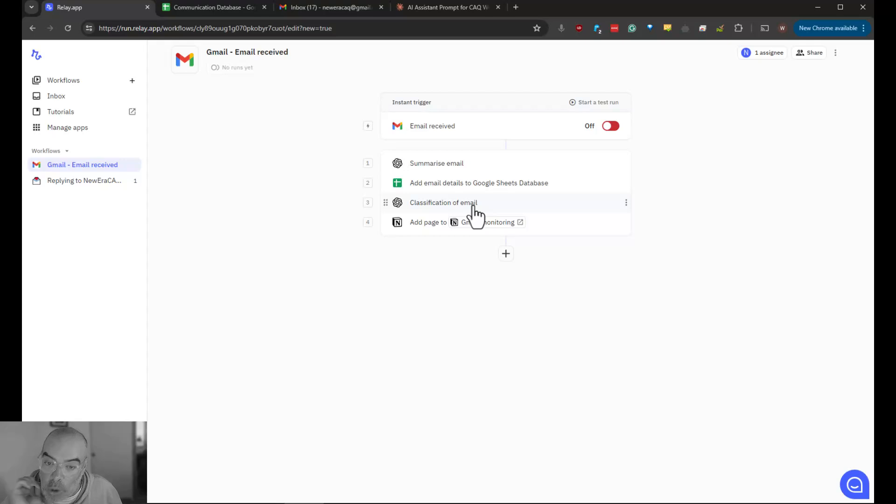
- Add the Tags field to the Notion page step, fill it with Tag from the email classification response, and finish the step
{"action": "left_click", "coordinate": [561, 225]}
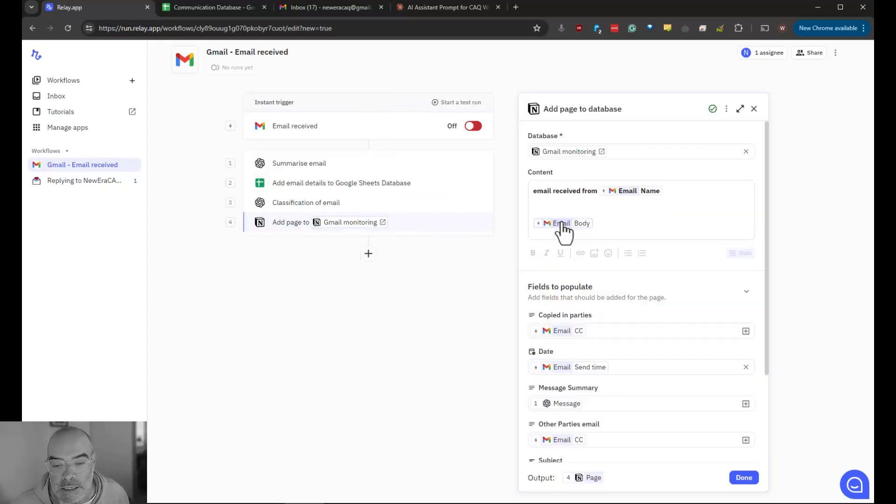
{"action": "scroll", "coordinate": [654, 269], "scroll_direction": "down", "scroll_amount": 3}
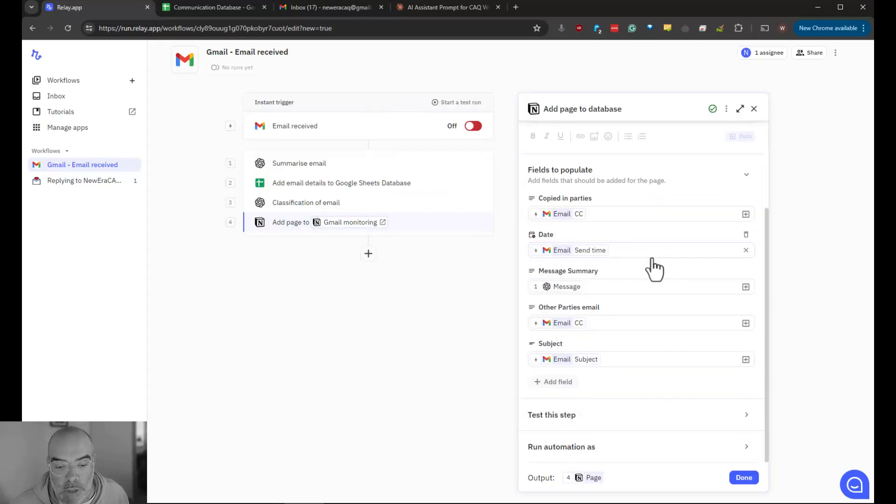
{"action": "left_click", "coordinate": [560, 382]}
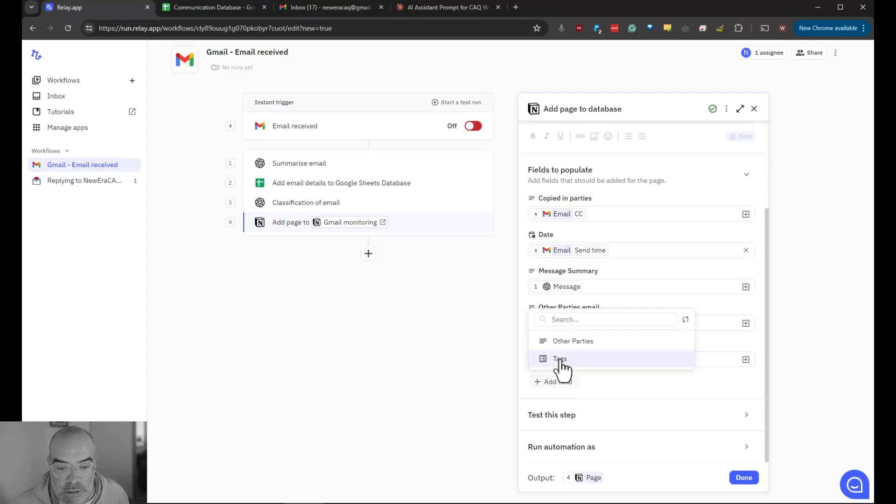
{"action": "left_click", "coordinate": [561, 358]}
{"action": "left_click", "coordinate": [591, 398]}
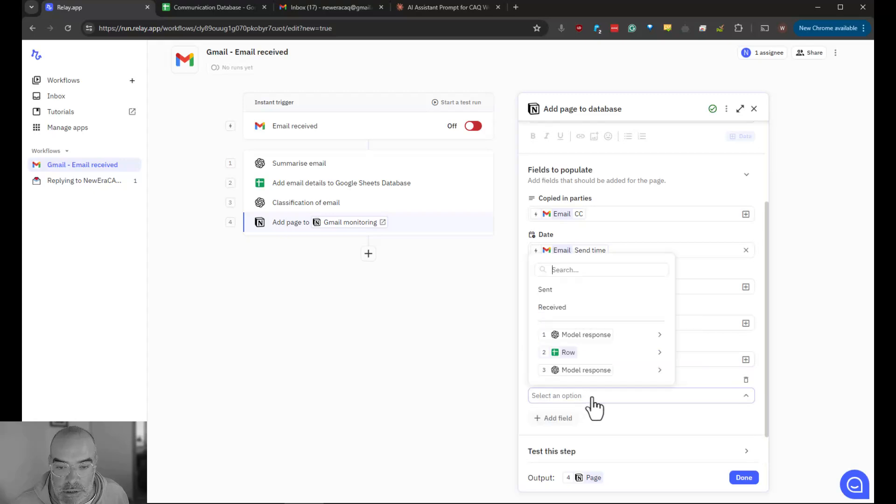
{"action": "mouse_move", "coordinate": [604, 372]}
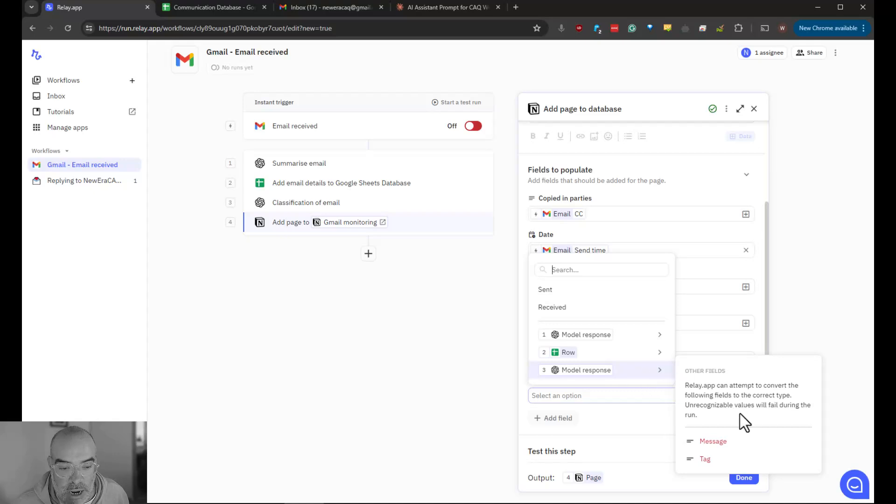
{"action": "left_click", "coordinate": [728, 461]}
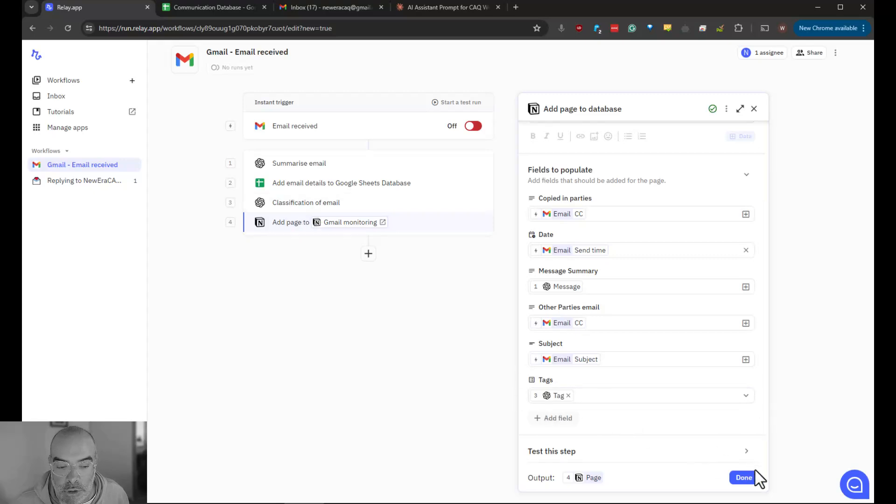
{"action": "left_click", "coordinate": [745, 479]}
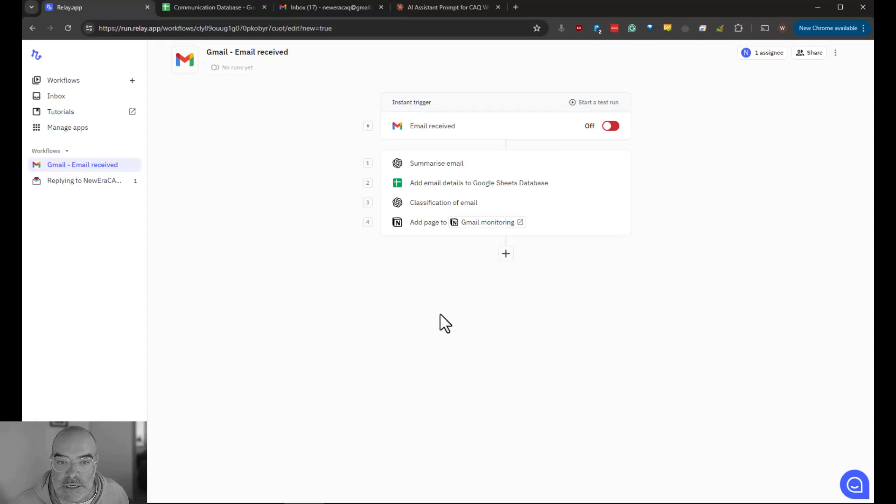
- Create and start a test run with the email "3 quick but powerful things you can do with Relay.app right now"
{"action": "left_click", "coordinate": [601, 103]}
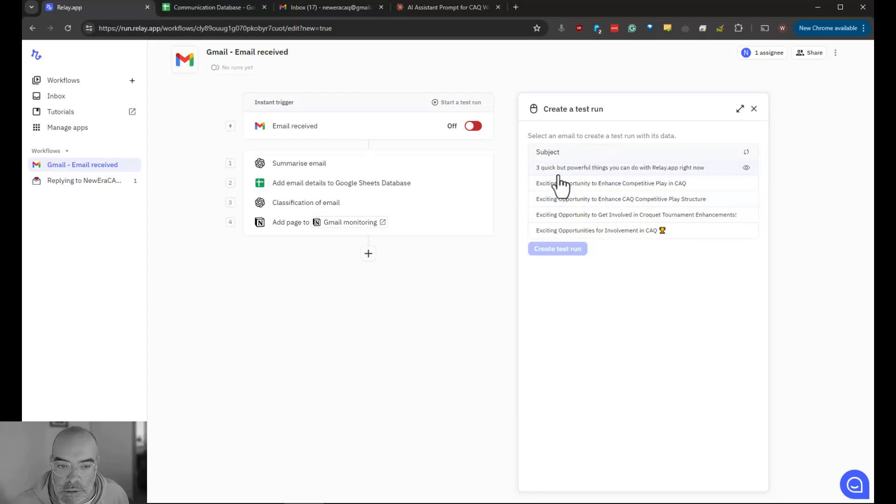
{"action": "left_click", "coordinate": [660, 169]}
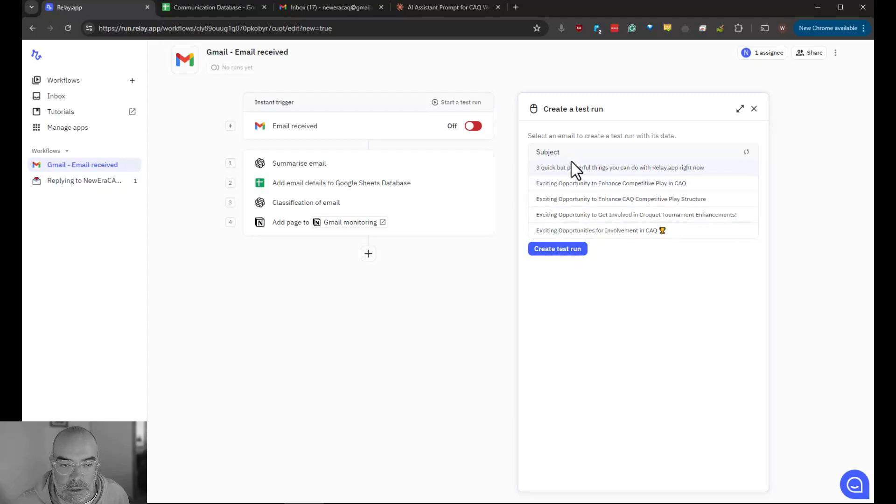
{"action": "left_click", "coordinate": [552, 252]}
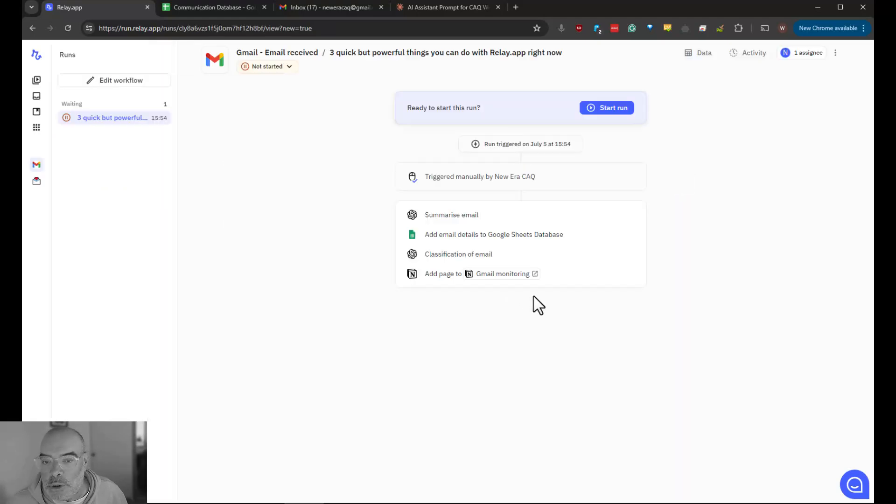
{"action": "left_click", "coordinate": [621, 111]}
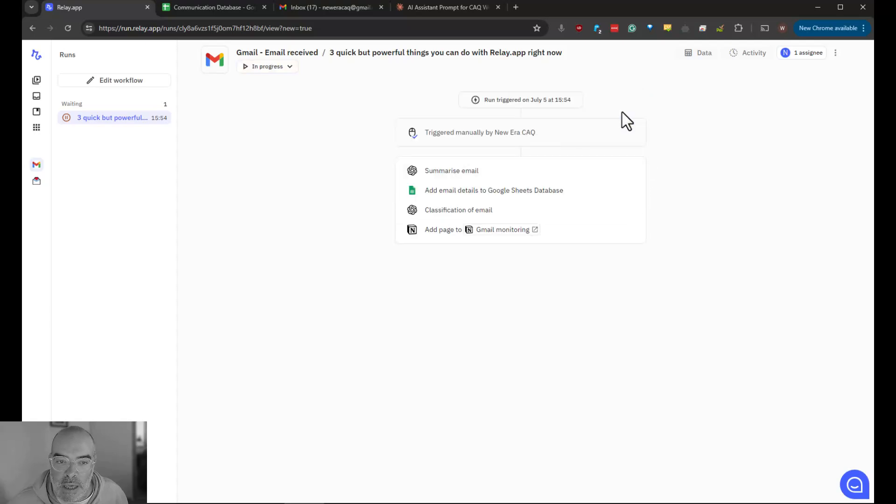
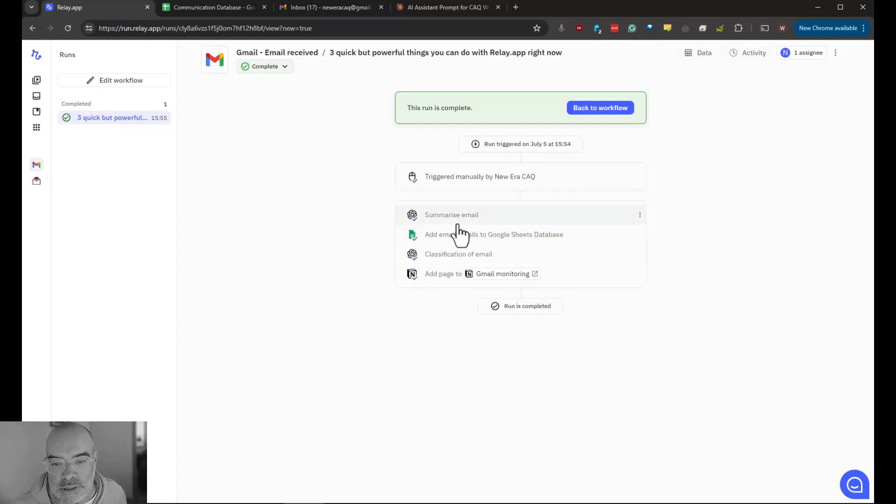
- Review the completed run's Summarise email output and the column values that the Google Sheets Database step wrote
{"action": "left_click", "coordinate": [480, 220]}
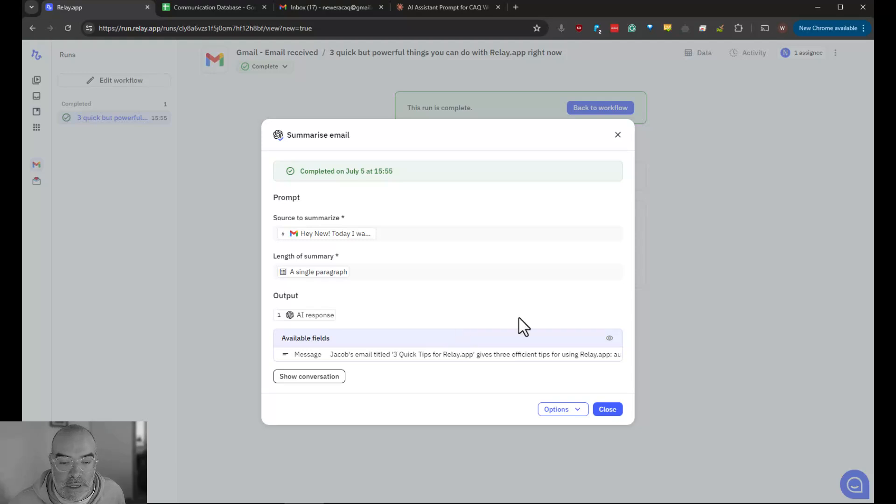
{"action": "left_click", "coordinate": [599, 409]}
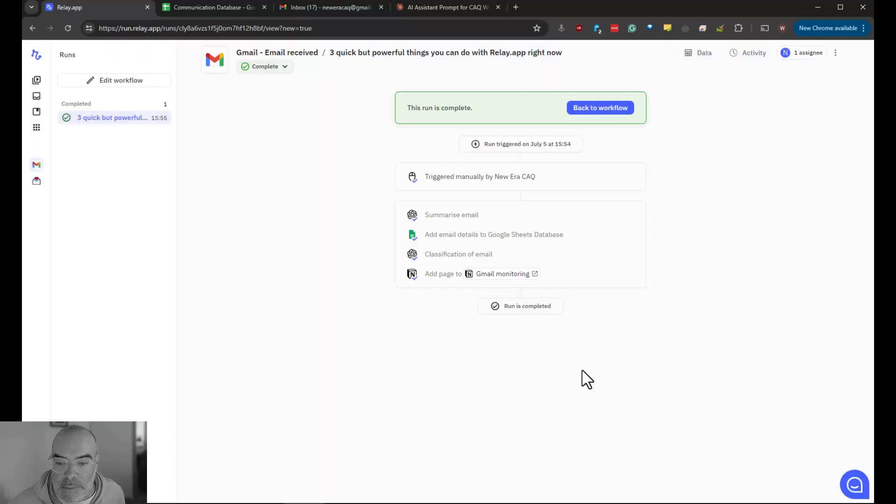
{"action": "left_click", "coordinate": [441, 237]}
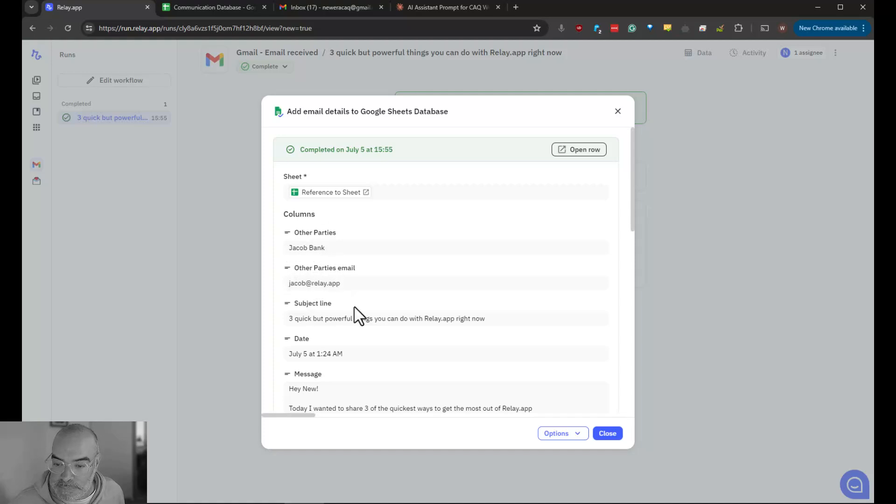
{"action": "scroll", "coordinate": [355, 318], "scroll_direction": "down", "scroll_amount": 2}
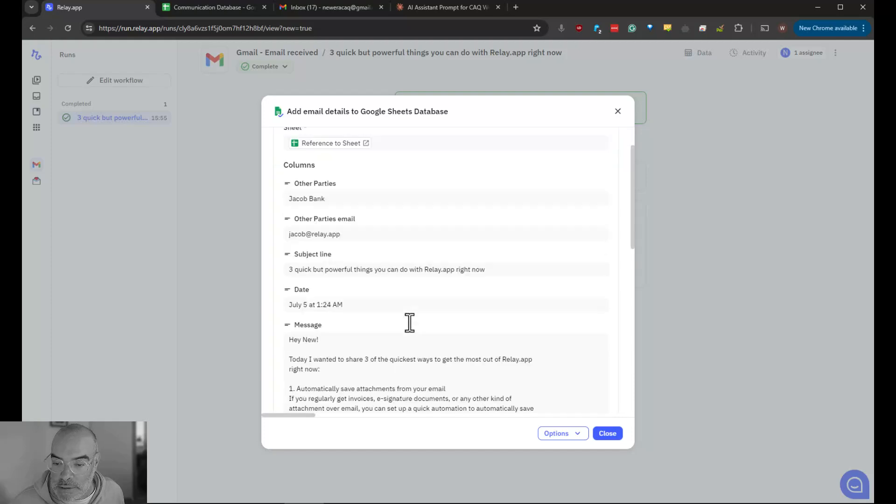
{"action": "scroll", "coordinate": [345, 289], "scroll_direction": "down", "scroll_amount": 2}
{"action": "scroll", "coordinate": [346, 309], "scroll_direction": "down", "scroll_amount": 3}
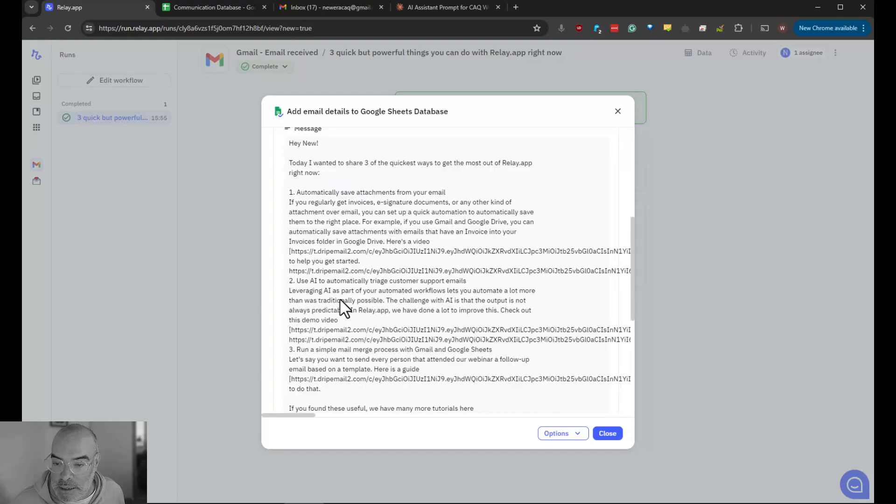
{"action": "scroll", "coordinate": [326, 183], "scroll_direction": "down", "scroll_amount": 4}
{"action": "scroll", "coordinate": [333, 197], "scroll_direction": "up", "scroll_amount": 7}
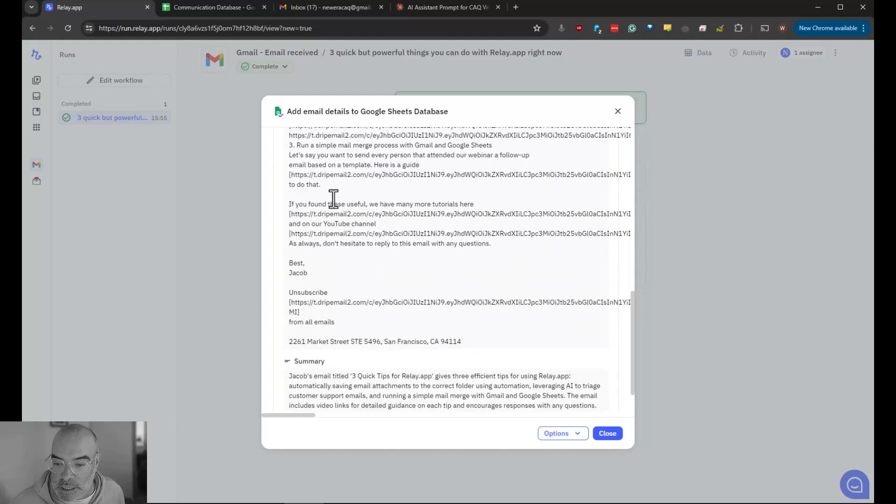
{"action": "scroll", "coordinate": [322, 196], "scroll_direction": "down", "scroll_amount": 3}
{"action": "scroll", "coordinate": [314, 183], "scroll_direction": "up", "scroll_amount": 3}
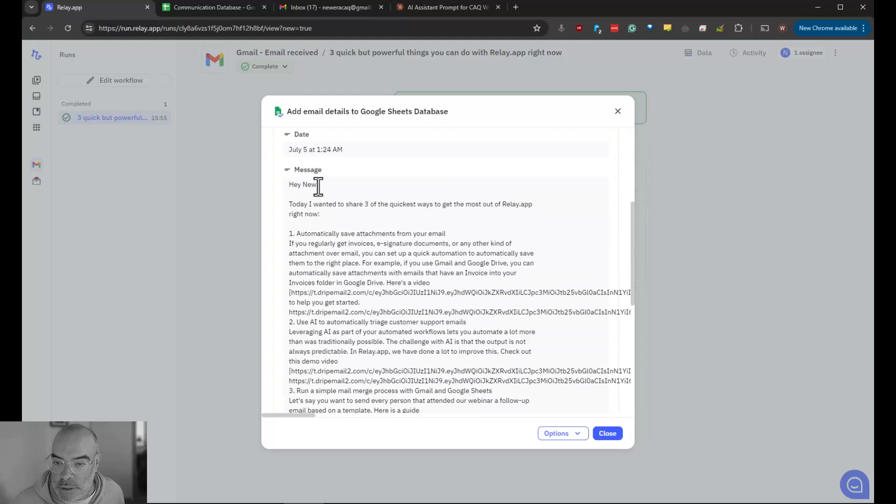
{"action": "scroll", "coordinate": [317, 187], "scroll_direction": "down", "scroll_amount": 6}
{"action": "scroll", "coordinate": [318, 186], "scroll_direction": "up", "scroll_amount": 6}
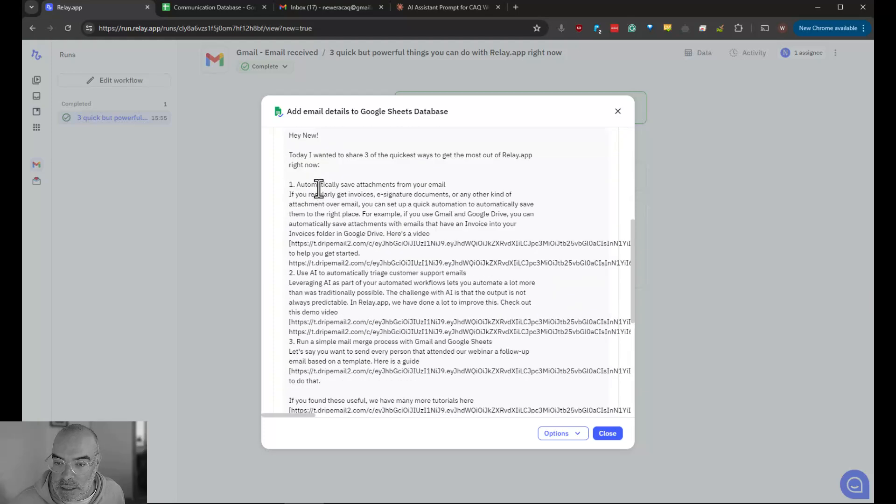
{"action": "scroll", "coordinate": [317, 187], "scroll_direction": "down", "scroll_amount": 6}
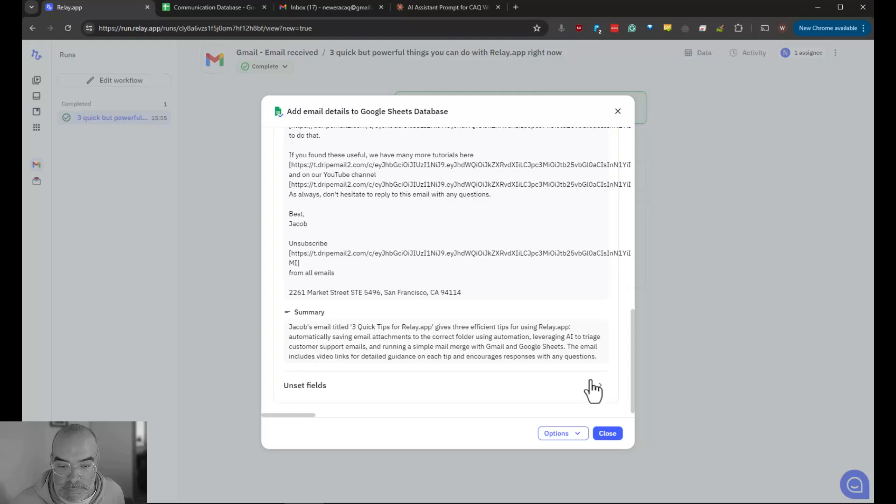
{"action": "left_click", "coordinate": [608, 433]}
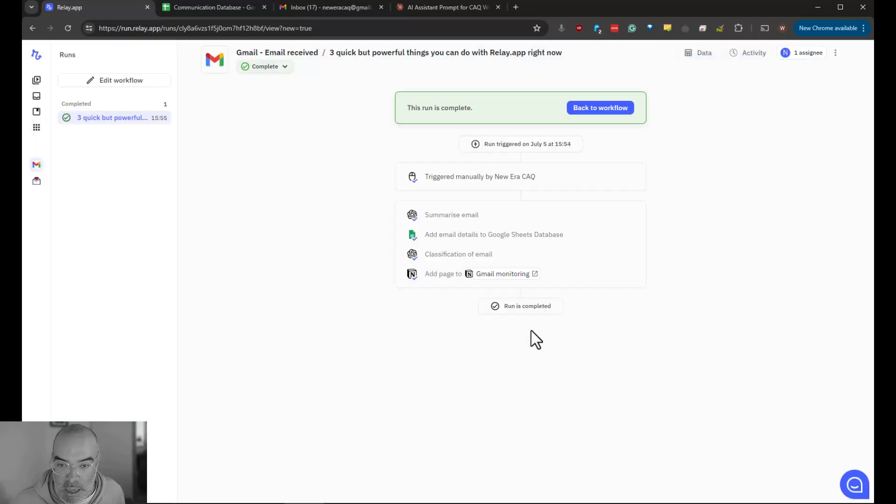
- Check the instructions and the extracted Tag value in the run's Classification of email step
{"action": "left_click", "coordinate": [458, 261]}
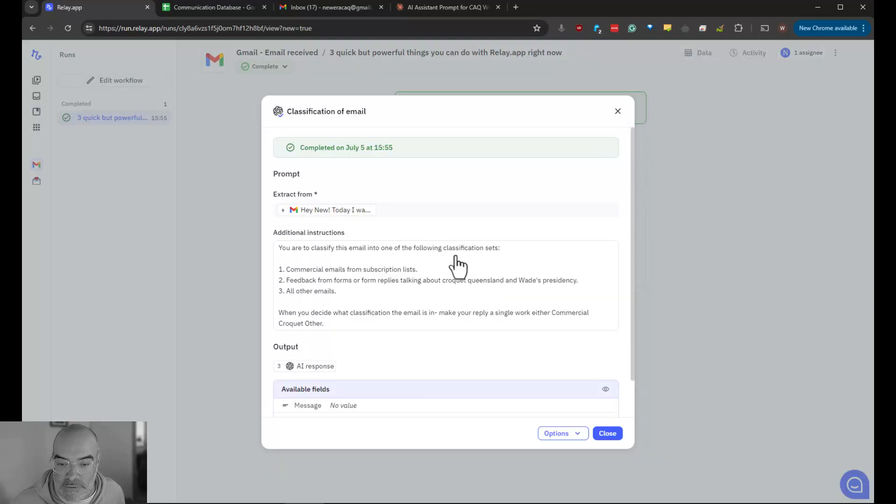
{"action": "scroll", "coordinate": [455, 267], "scroll_direction": "down", "scroll_amount": 2}
{"action": "scroll", "coordinate": [456, 267], "scroll_direction": "up", "scroll_amount": 2}
{"action": "scroll", "coordinate": [455, 267], "scroll_direction": "down", "scroll_amount": 1}
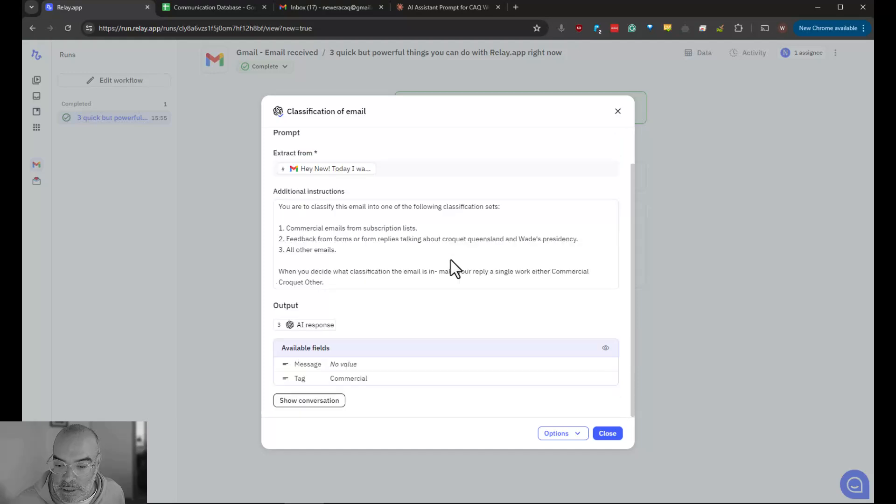
{"action": "double_click", "coordinate": [343, 378]}
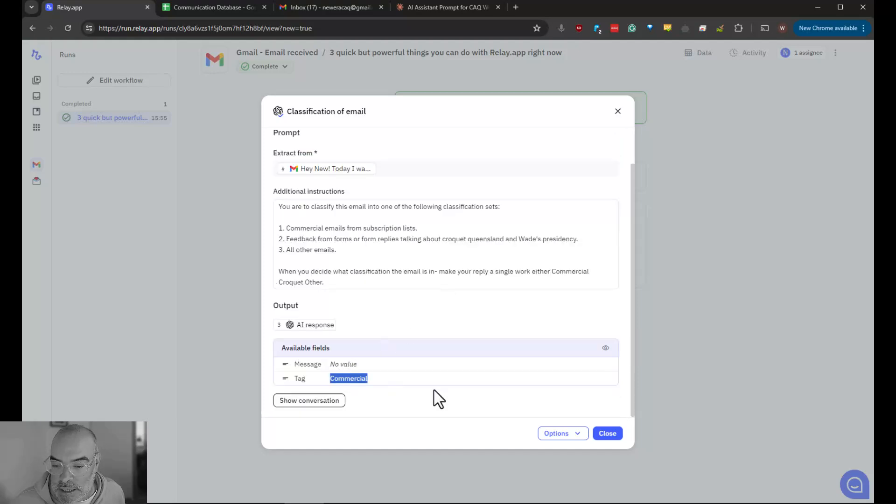
{"action": "left_click", "coordinate": [613, 434]}
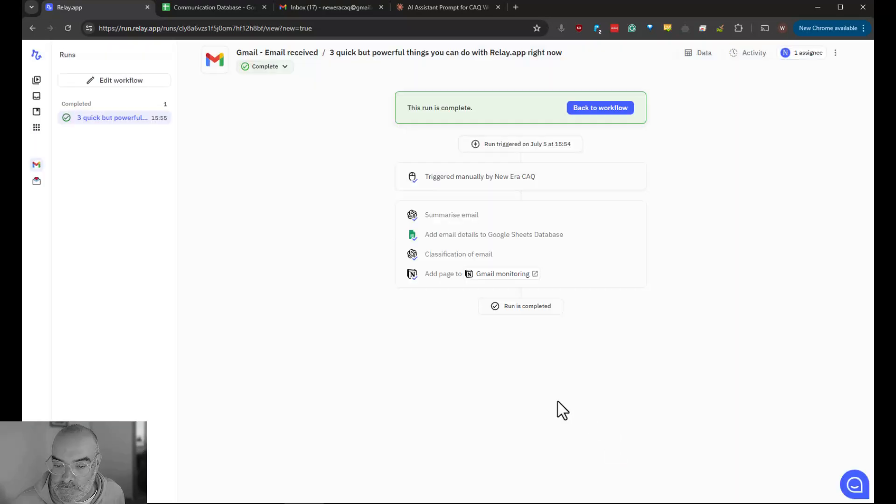
- Review the content and properties, including Tags, that the run sent to the Gmail monitoring Notion page
{"action": "left_click", "coordinate": [436, 277]}
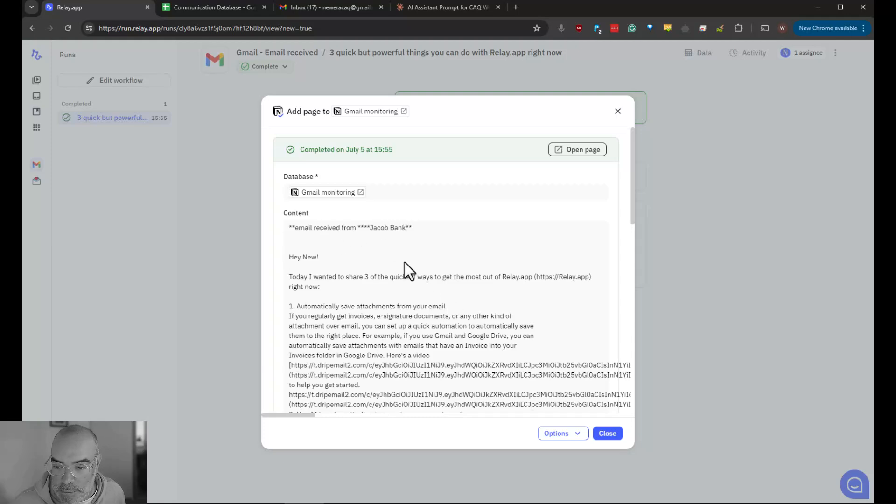
{"action": "scroll", "coordinate": [405, 270], "scroll_direction": "down", "scroll_amount": 20}
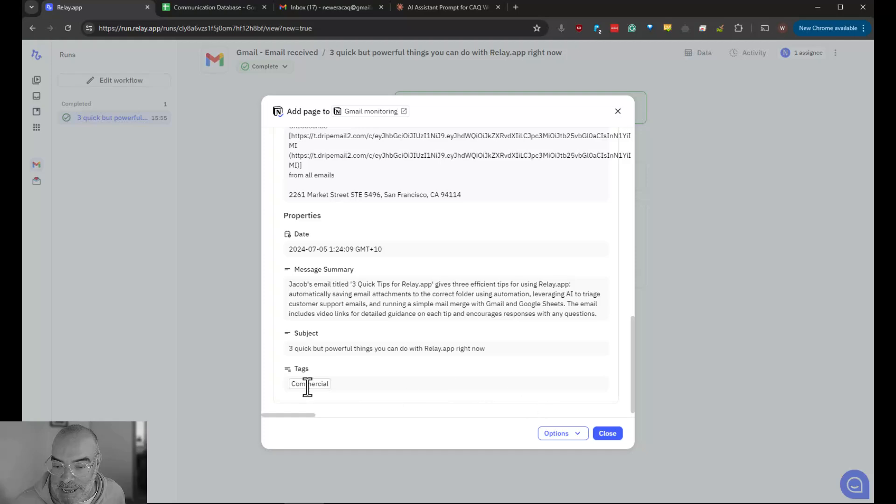
{"action": "scroll", "coordinate": [449, 384], "scroll_direction": "up", "scroll_amount": 3}
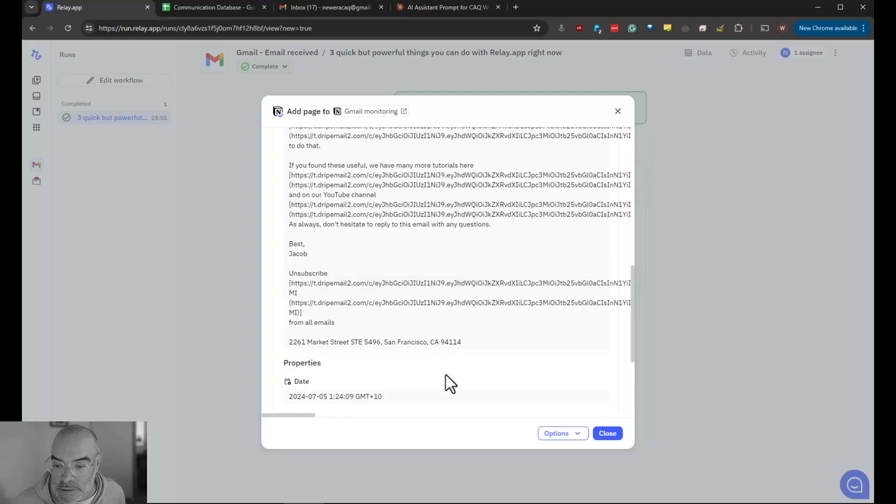
{"action": "scroll", "coordinate": [447, 374], "scroll_direction": "up", "scroll_amount": 9}
{"action": "scroll", "coordinate": [448, 371], "scroll_direction": "down", "scroll_amount": 12}
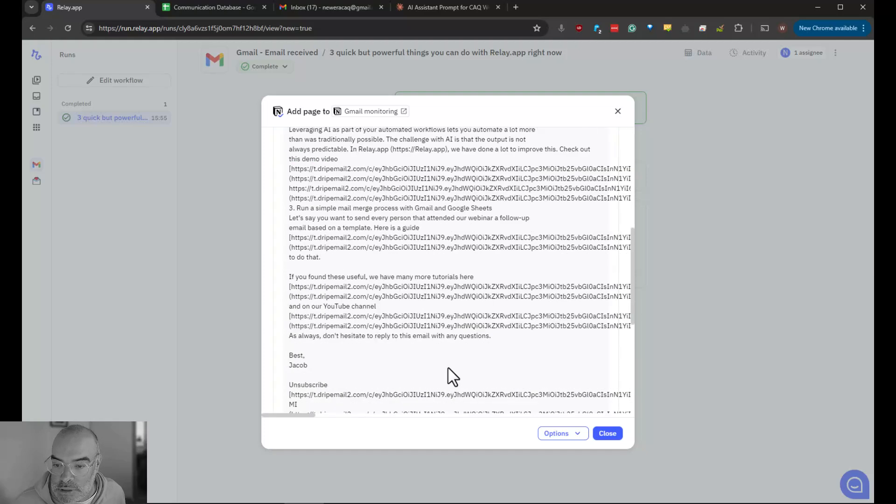
{"action": "scroll", "coordinate": [391, 336], "scroll_direction": "down", "scroll_amount": 1}
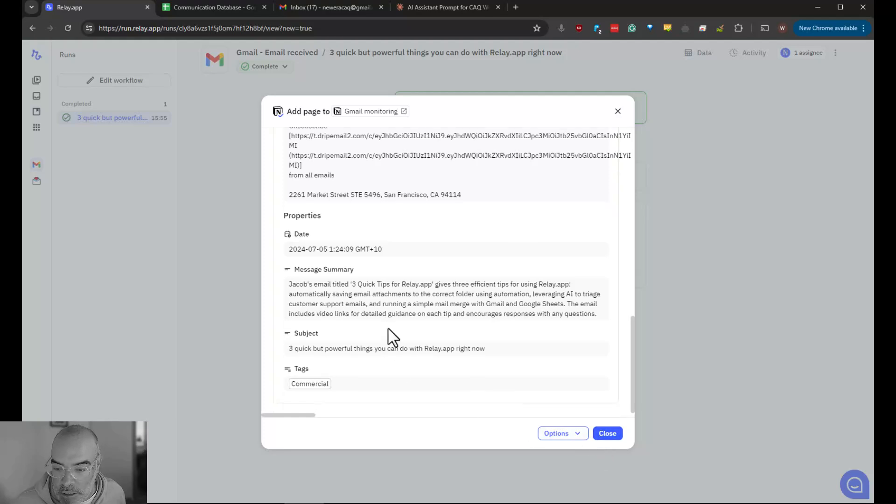
{"action": "left_click", "coordinate": [606, 434]}
- Switch to Notion and read through the newest Gmail monitoring entry, "3 quick but powerful things you can do with Relay.app right now", then close it
{"action": "key", "text": "alt+Tab"}
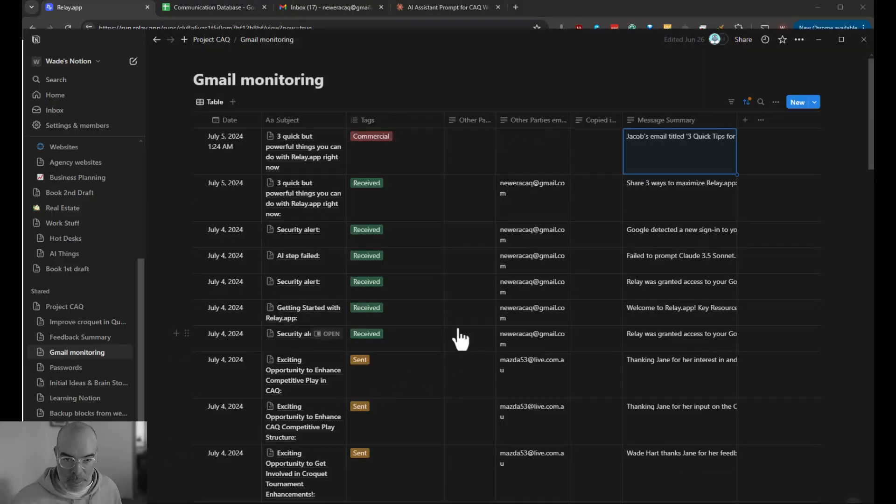
{"action": "left_click", "coordinate": [520, 148]}
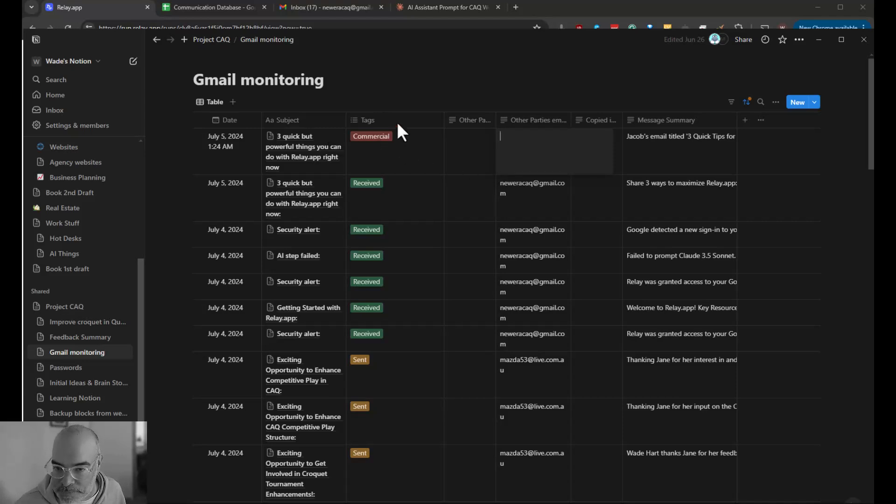
{"action": "key", "text": "Escape"}
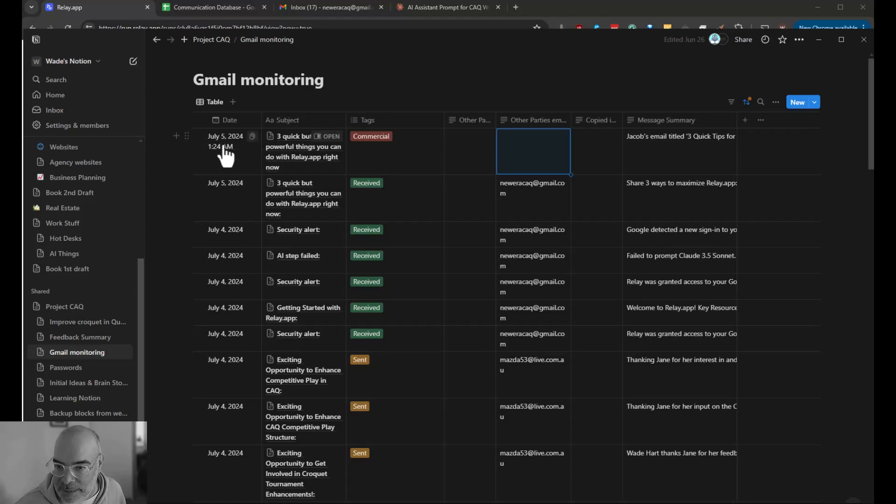
{"action": "left_click", "coordinate": [326, 231]}
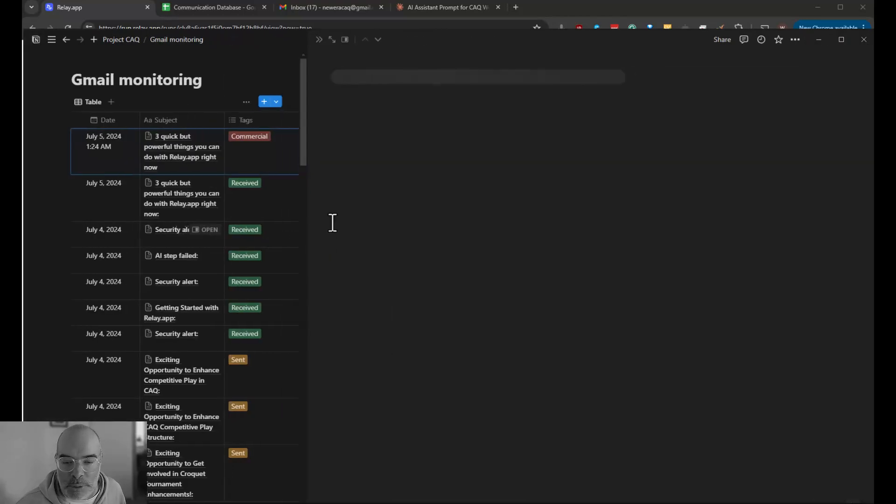
{"action": "scroll", "coordinate": [450, 313], "scroll_direction": "down", "scroll_amount": 2}
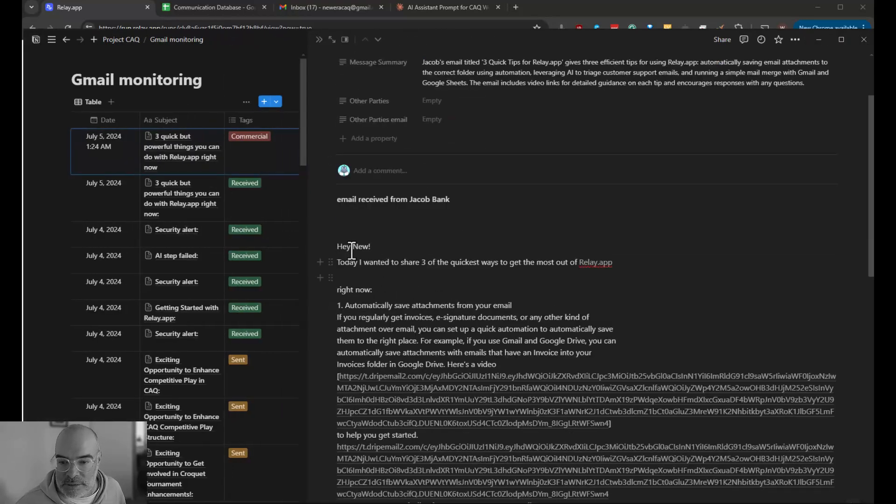
{"action": "scroll", "coordinate": [400, 325], "scroll_direction": "down", "scroll_amount": 15}
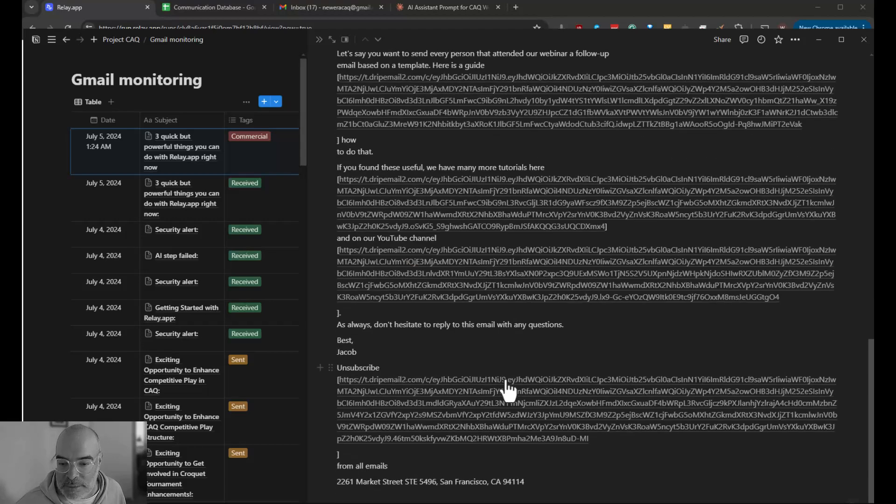
{"action": "scroll", "coordinate": [509, 389], "scroll_direction": "up", "scroll_amount": 15}
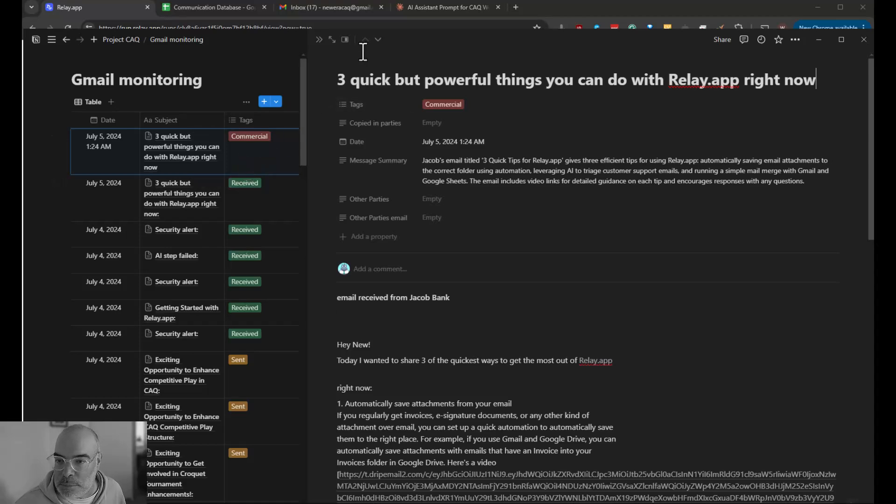
{"action": "left_click", "coordinate": [320, 40]}
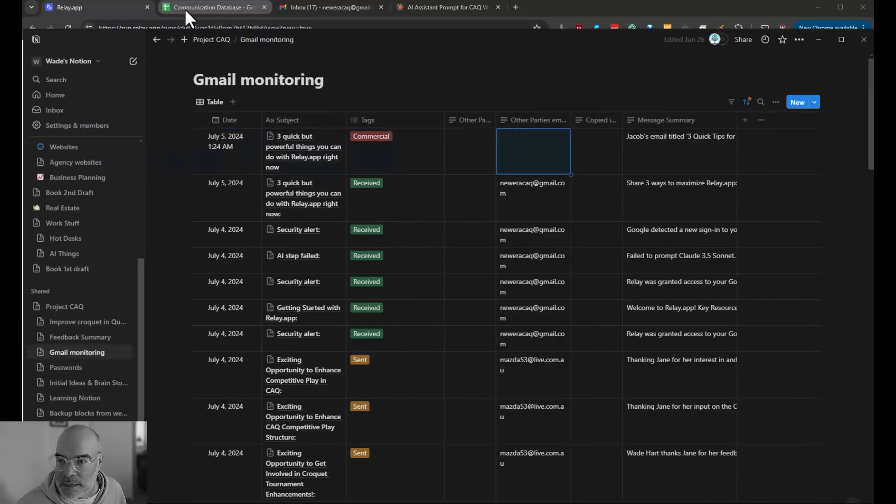
- Switch to Relay.app and open the completed run's Add page to Gmail monitoring step for editing in the workflow
{"action": "left_click", "coordinate": [108, 6]}
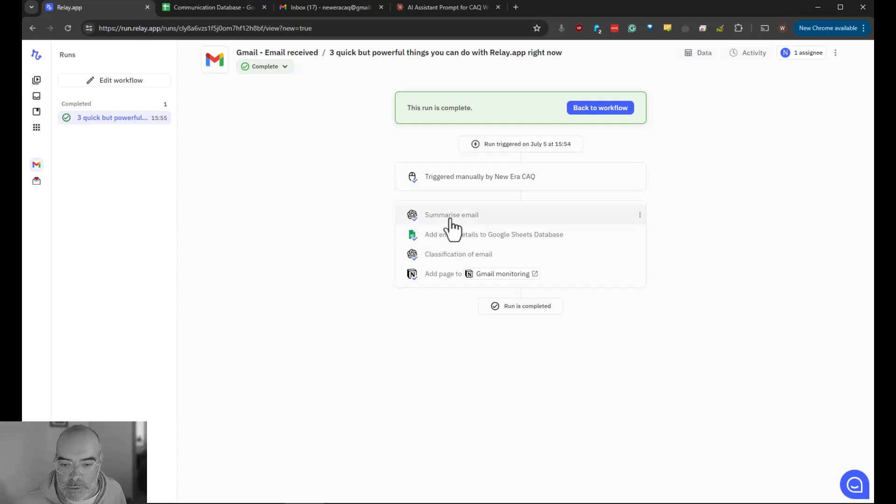
{"action": "left_click", "coordinate": [568, 281]}
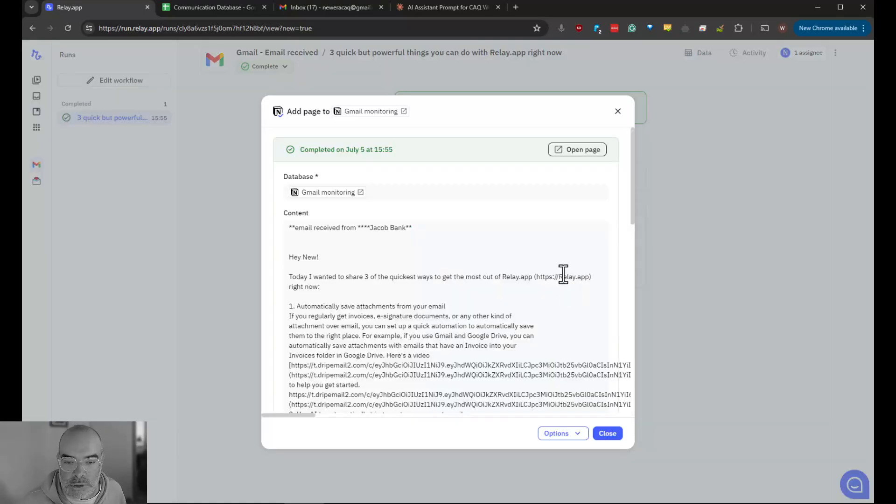
{"action": "left_click", "coordinate": [574, 435]}
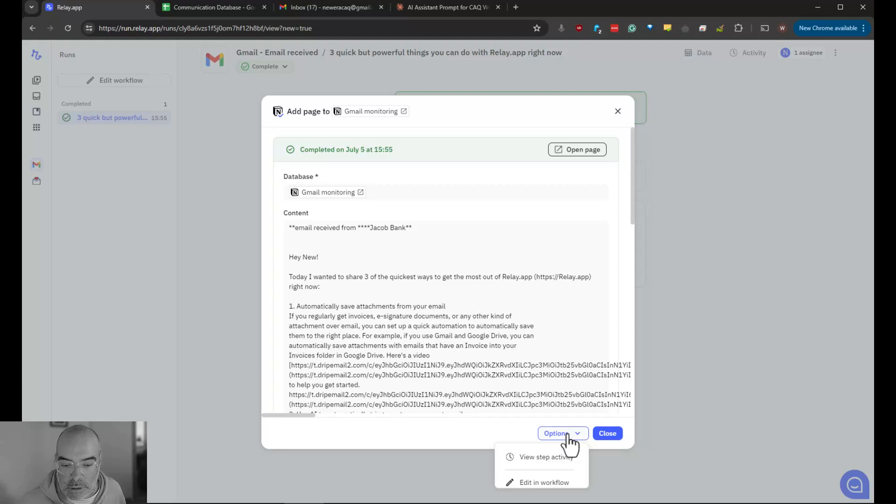
{"action": "left_click", "coordinate": [543, 481]}
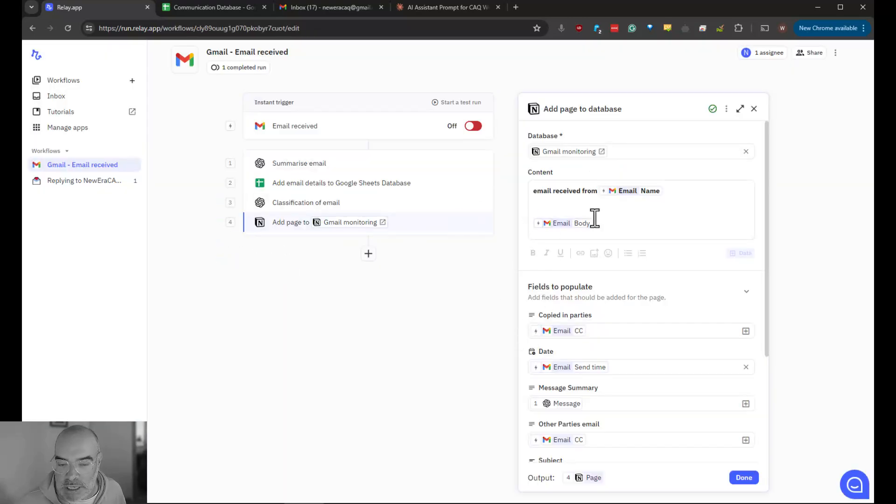
- Add the Other Parties field to the Notion page step and fill it with the email's From name
{"action": "scroll", "coordinate": [650, 287], "scroll_direction": "down", "scroll_amount": 3}
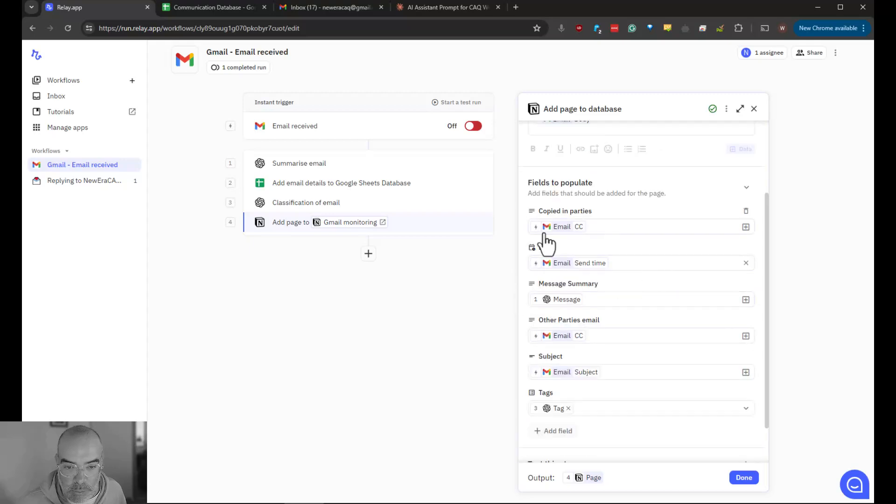
{"action": "left_click", "coordinate": [558, 431]}
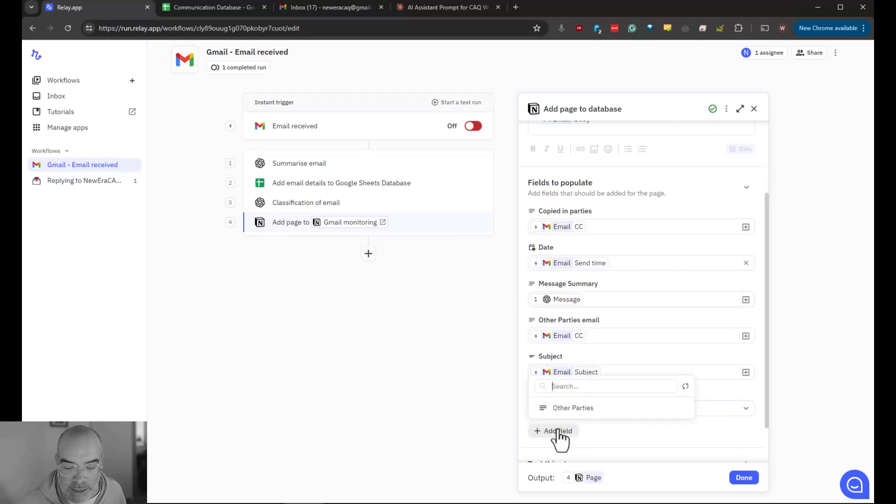
{"action": "left_click", "coordinate": [578, 409]}
{"action": "left_click", "coordinate": [594, 445]}
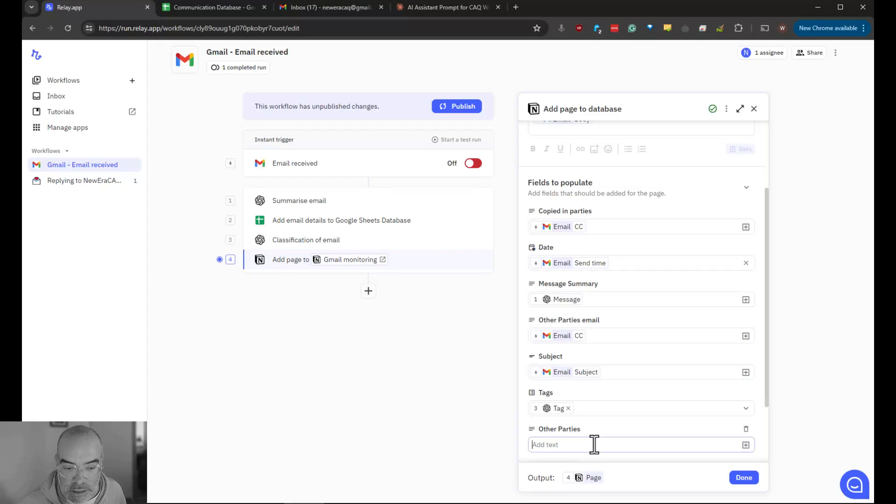
{"action": "left_click", "coordinate": [746, 445]}
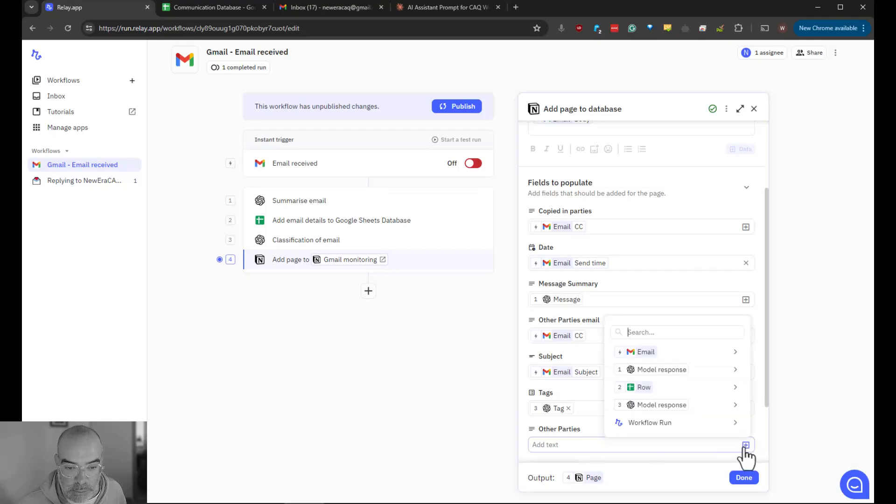
{"action": "mouse_move", "coordinate": [701, 361]}
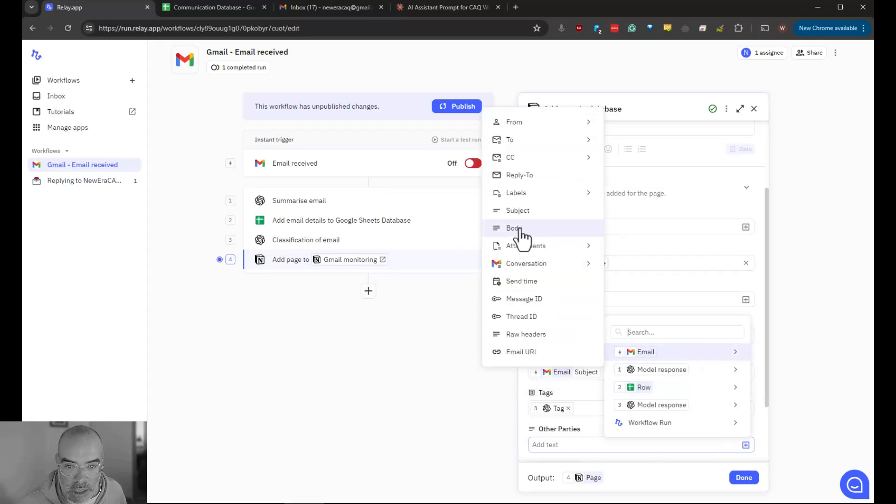
{"action": "mouse_move", "coordinate": [532, 124]}
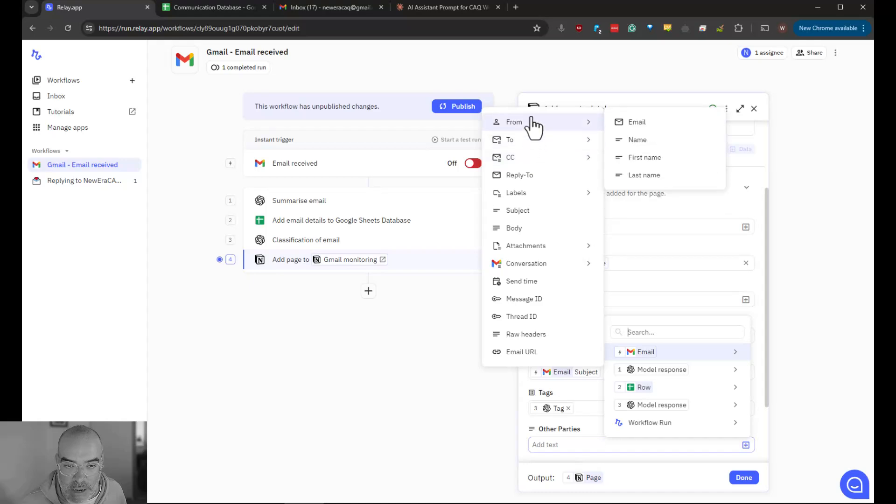
{"action": "left_click", "coordinate": [655, 142]}
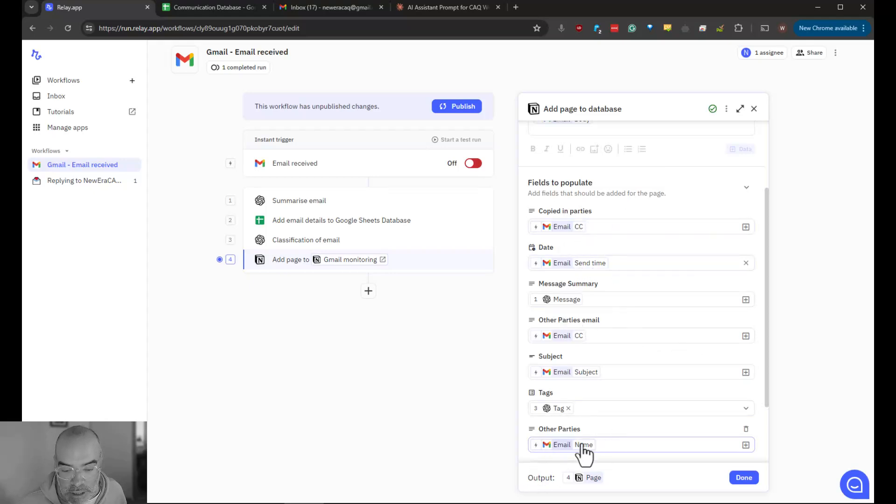
{"action": "left_click", "coordinate": [744, 481]}
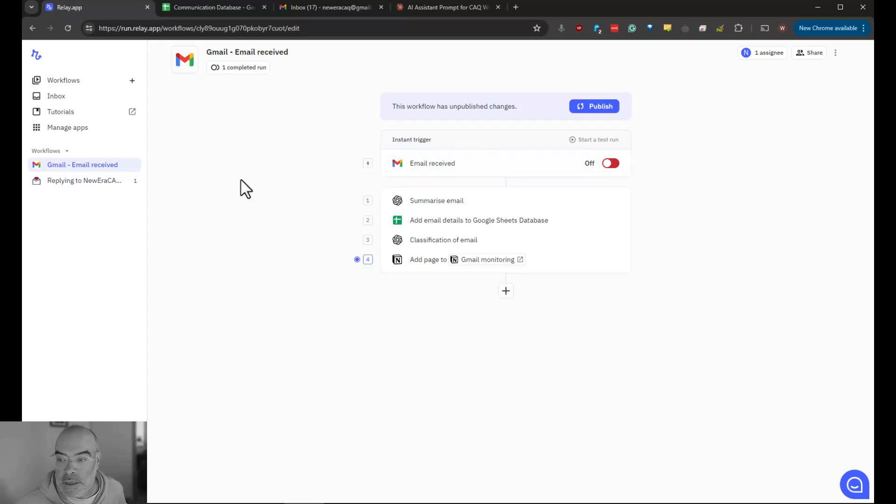
- Publish the new version of the Gmail - Email received workflow and turn on its trigger
{"action": "left_click", "coordinate": [584, 113]}
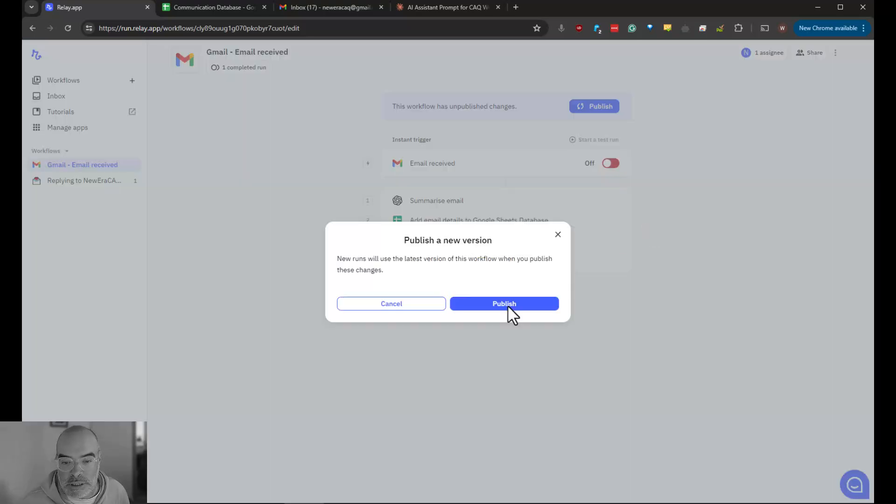
{"action": "left_click", "coordinate": [506, 306]}
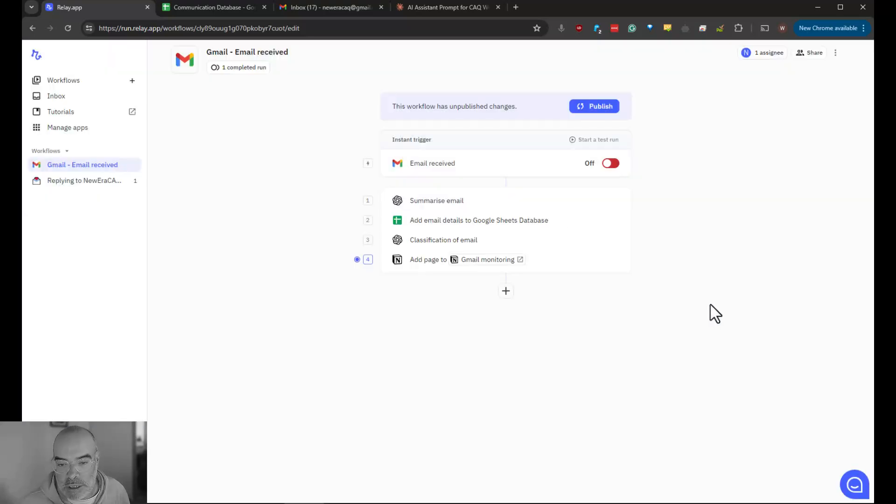
{"action": "left_click", "coordinate": [610, 126]}
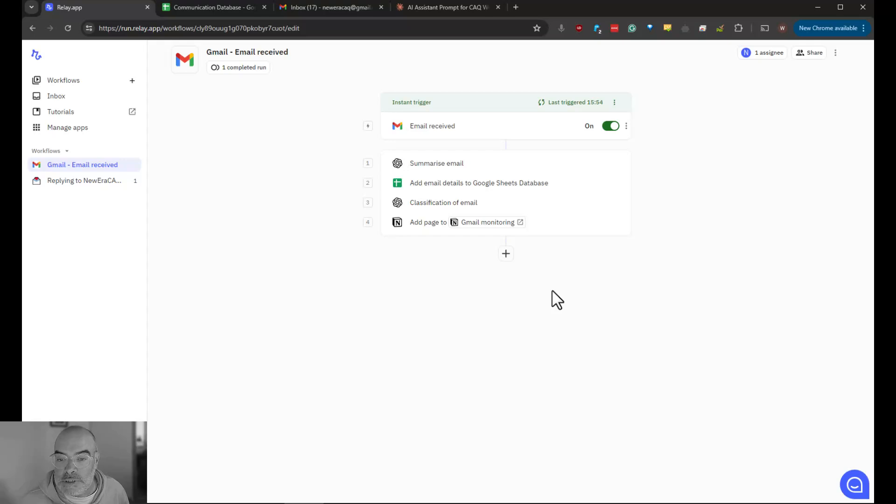
- Duplicate the Gmail - Email received workflow and rename the copy "Gmail - Email sent"
{"action": "left_click", "coordinate": [835, 52]}
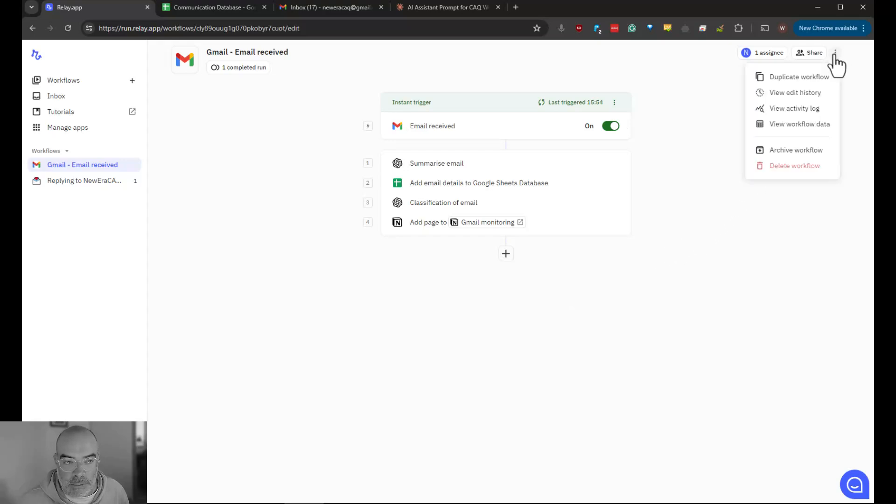
{"action": "left_click", "coordinate": [818, 77]}
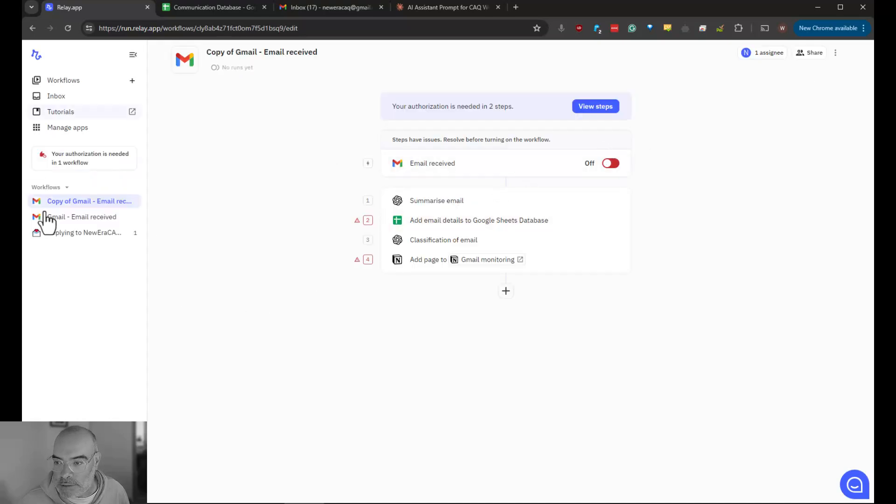
{"action": "left_click", "coordinate": [305, 55]}
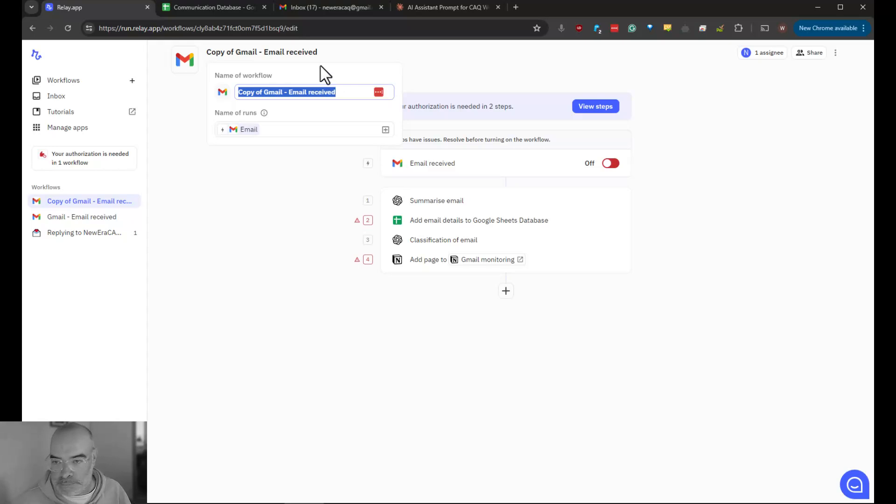
{"action": "left_click", "coordinate": [263, 91]}
{"action": "left_click_drag", "start_coordinate": [262, 90], "coordinate": [226, 104]}
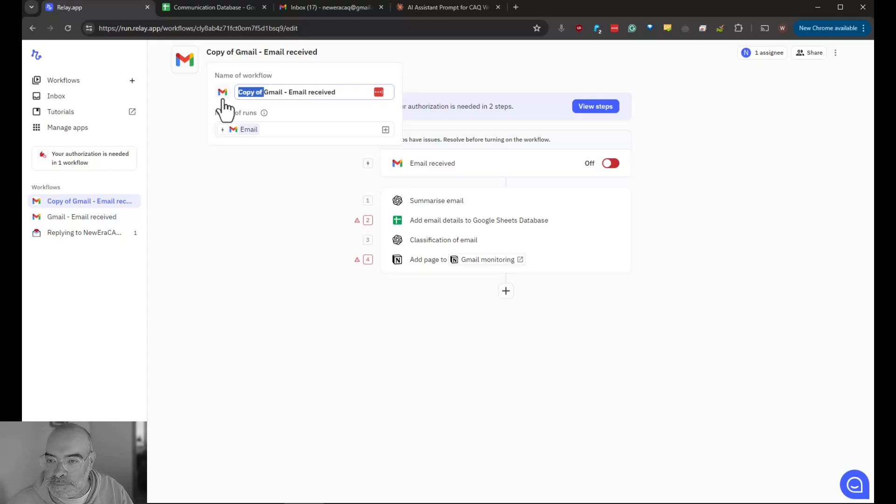
{"action": "key", "text": "BackSpace"}
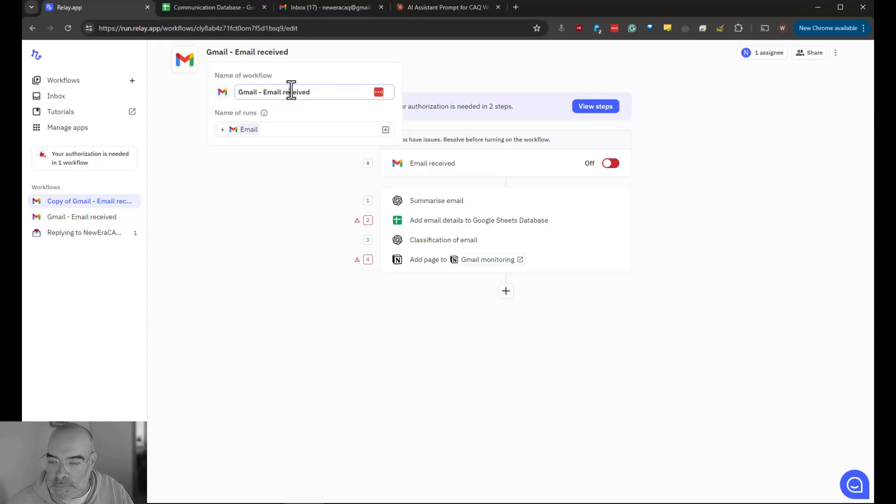
{"action": "double_click", "coordinate": [292, 91]}
{"action": "type", "text": "sent"}
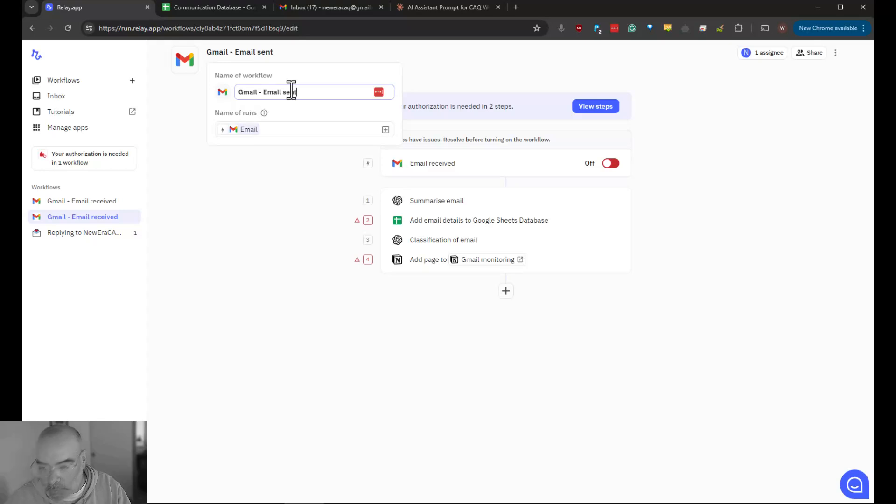
{"action": "left_click", "coordinate": [242, 208]}
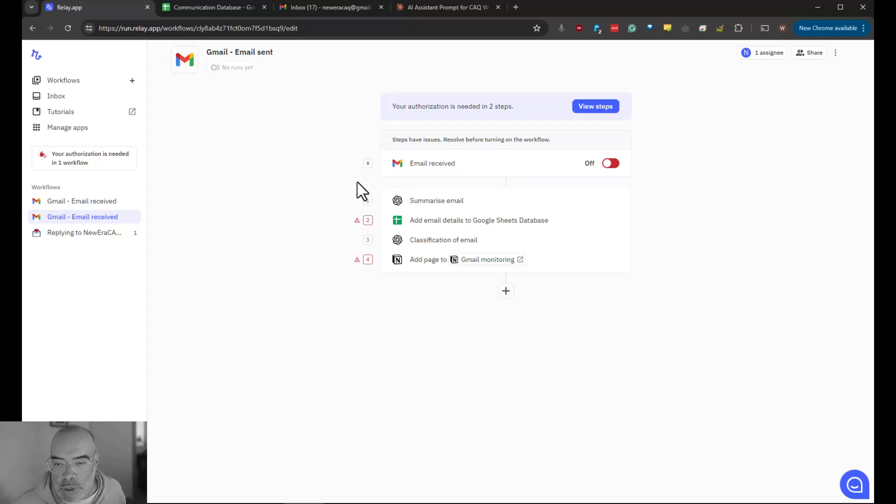
- Change the copied workflow's trigger so that a run starts on Email sent
{"action": "left_click", "coordinate": [450, 171]}
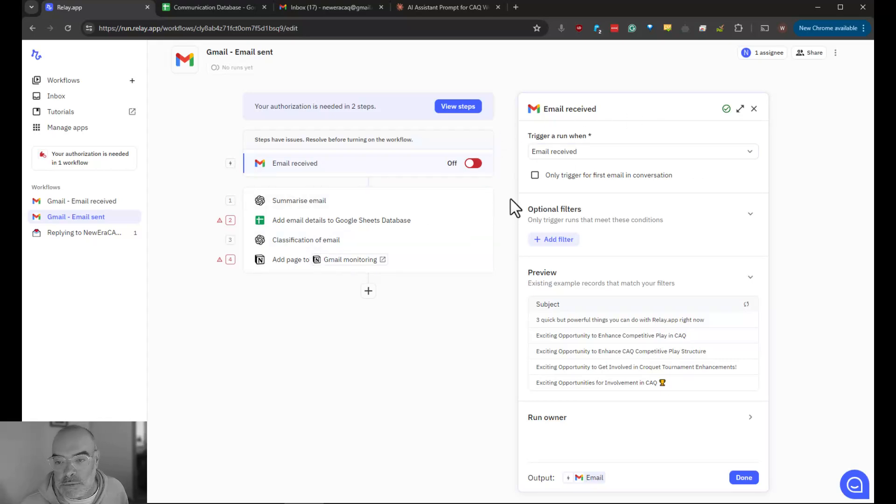
{"action": "left_click", "coordinate": [570, 156]}
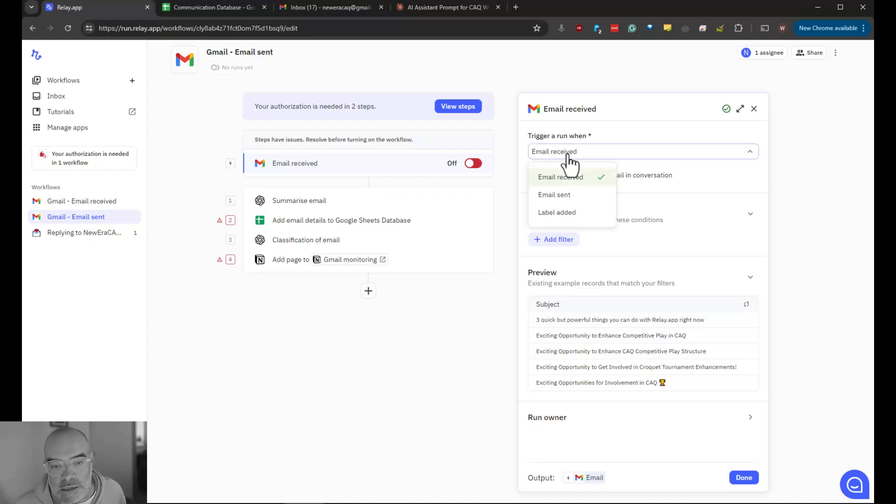
{"action": "left_click", "coordinate": [580, 196]}
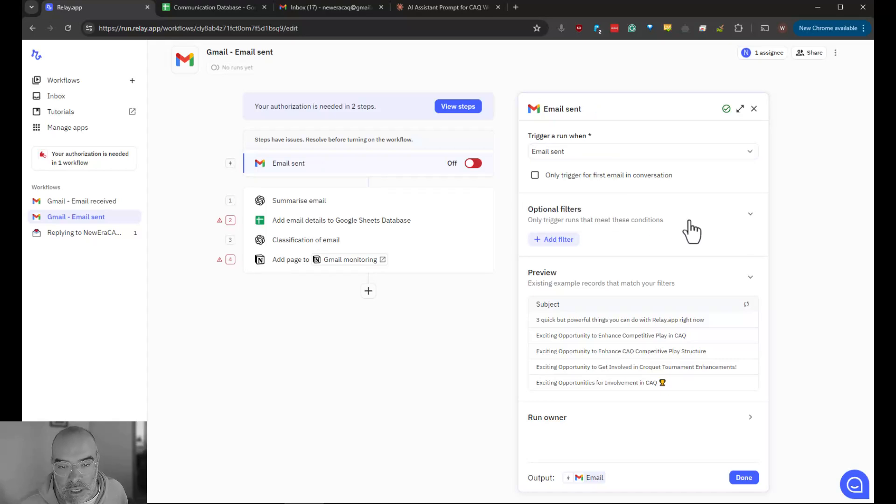
{"action": "left_click", "coordinate": [744, 478]}
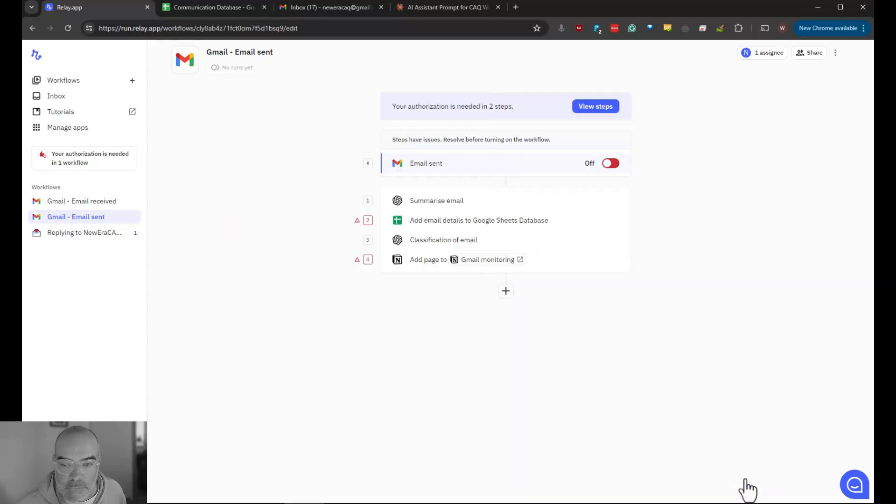
- Check the Summarise email step, and set the Google Sheets step's target sheet to Sent emails
{"action": "left_click", "coordinate": [436, 202]}
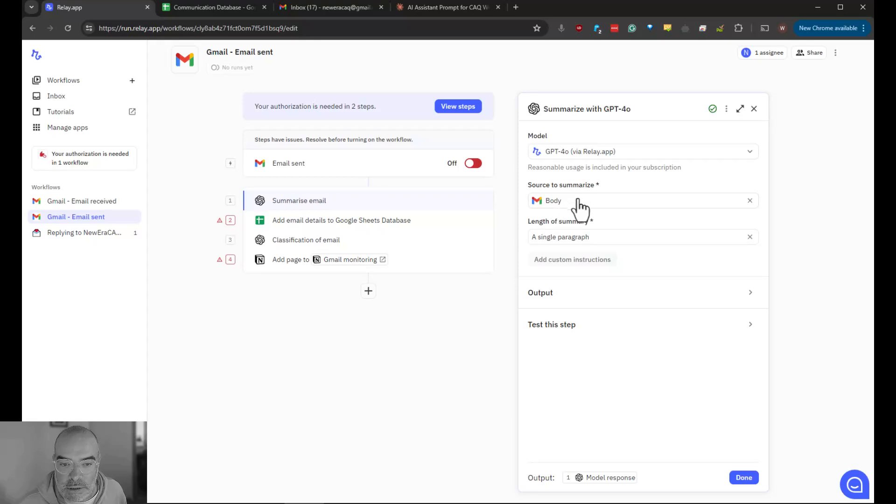
{"action": "left_click", "coordinate": [314, 225]}
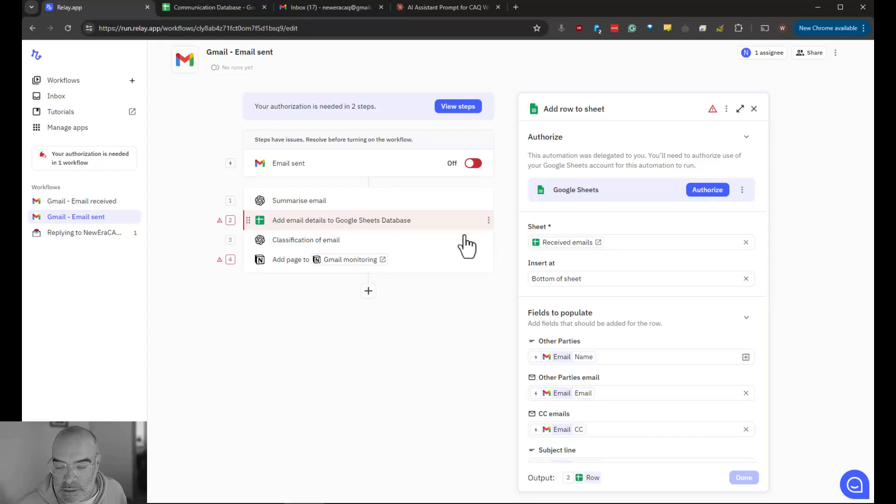
{"action": "scroll", "coordinate": [685, 247], "scroll_direction": "down", "scroll_amount": 1}
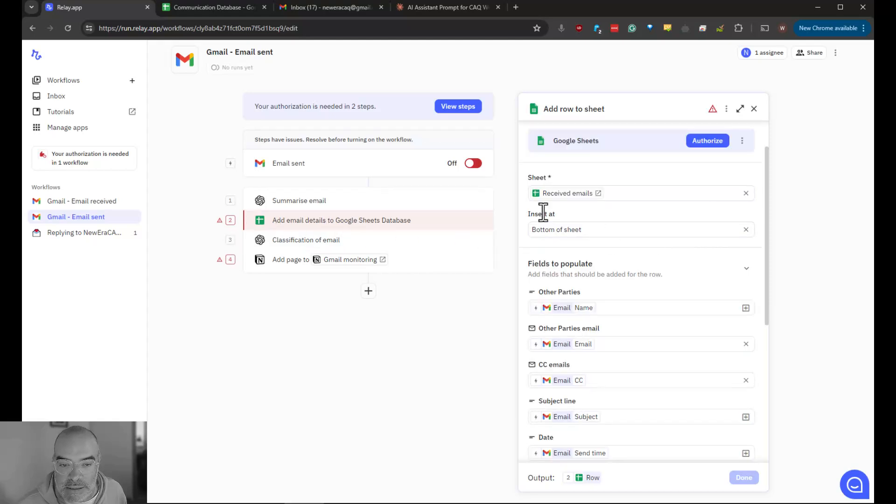
{"action": "left_click", "coordinate": [570, 198]}
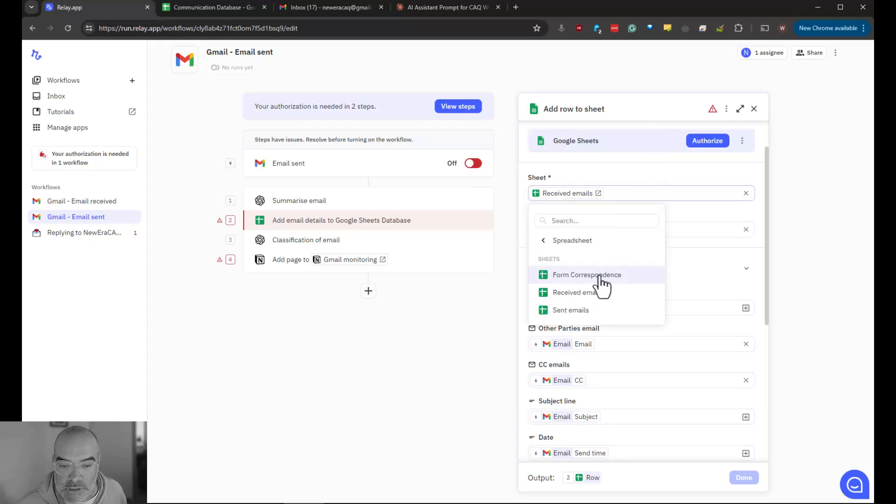
{"action": "left_click", "coordinate": [604, 310]}
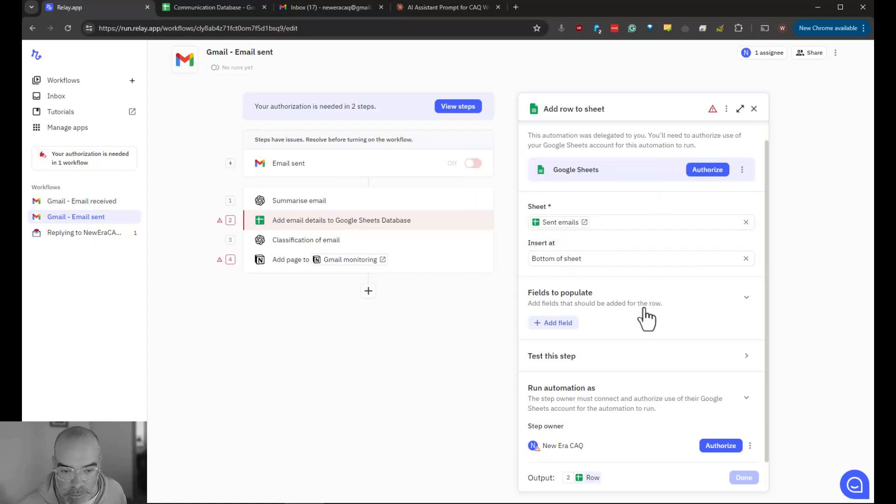
- Add the Subject line field to the Google Sheets row and map it to the email's Subject
{"action": "left_click", "coordinate": [547, 327]}
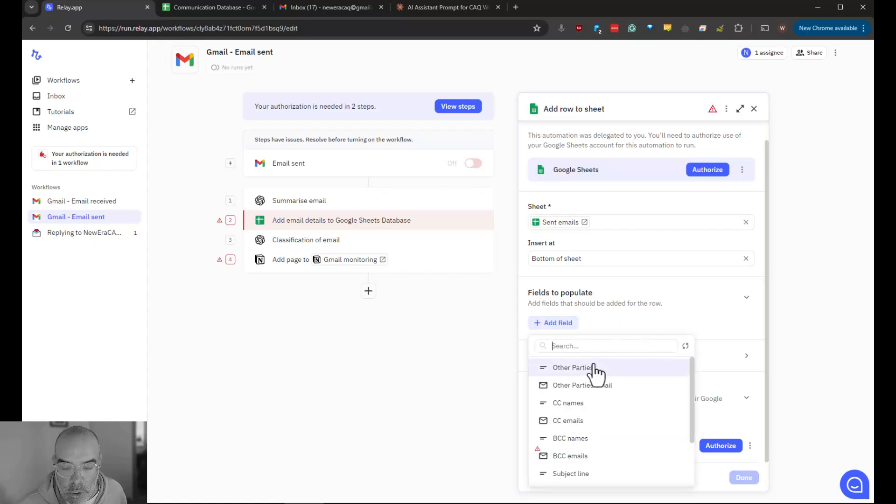
{"action": "scroll", "coordinate": [642, 401], "scroll_direction": "down", "scroll_amount": 2}
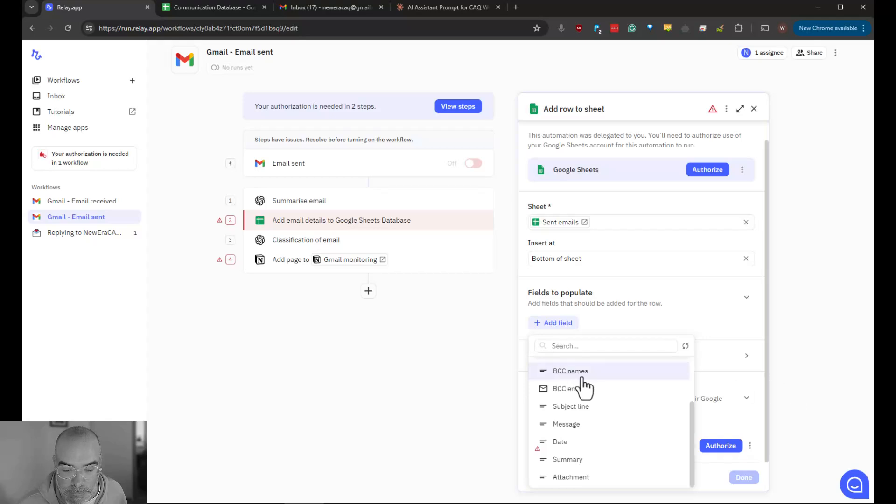
{"action": "left_click", "coordinate": [587, 406]}
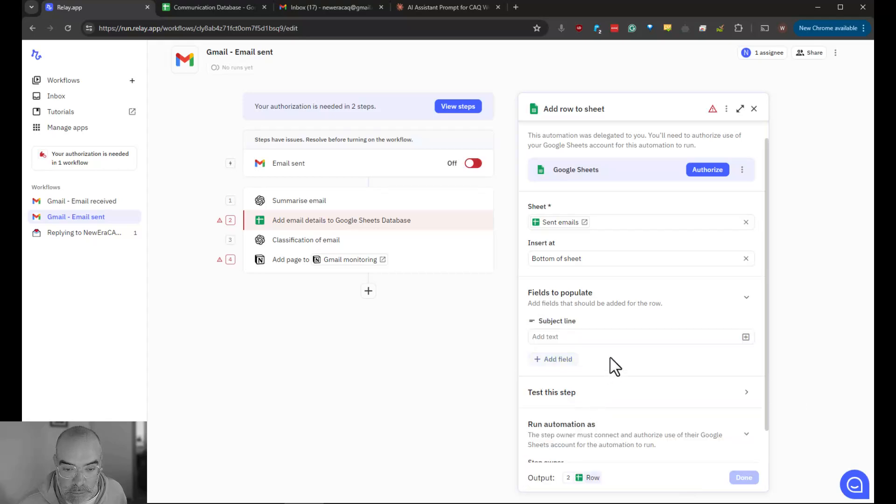
{"action": "left_click", "coordinate": [746, 337]}
{"action": "mouse_move", "coordinate": [696, 384]}
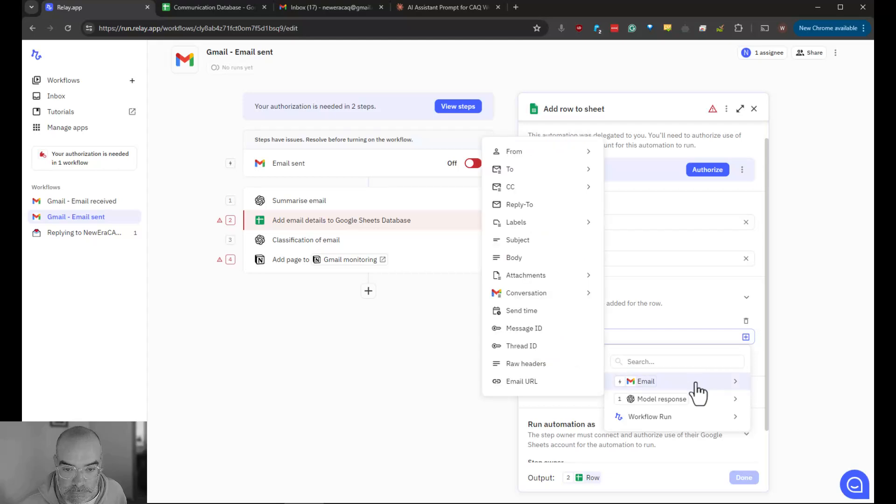
{"action": "left_click", "coordinate": [541, 244]}
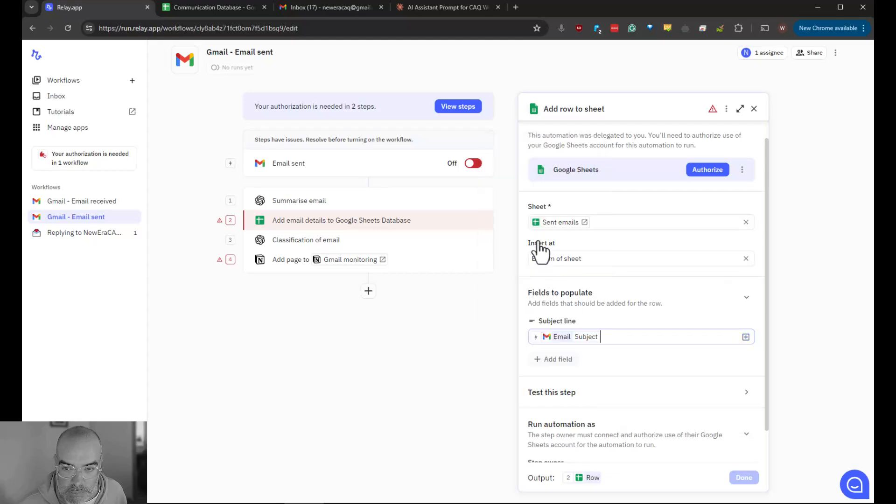
{"action": "left_click", "coordinate": [556, 361]}
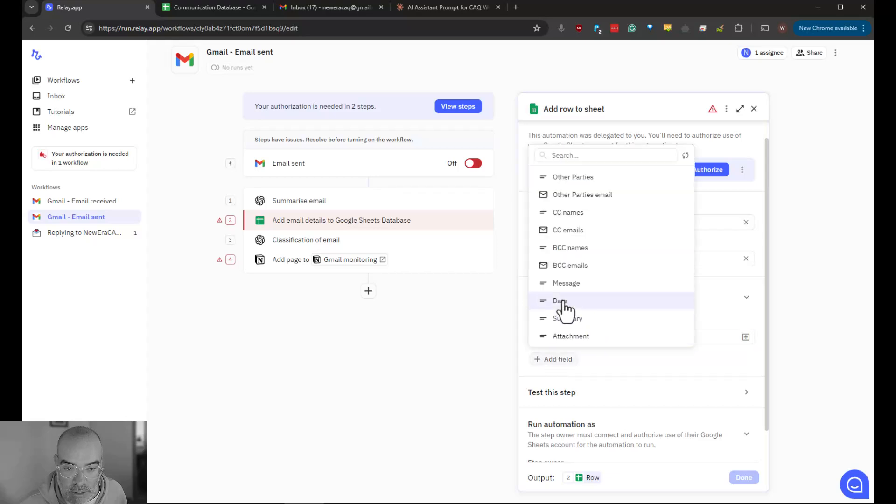
{"action": "left_click", "coordinate": [592, 181]}
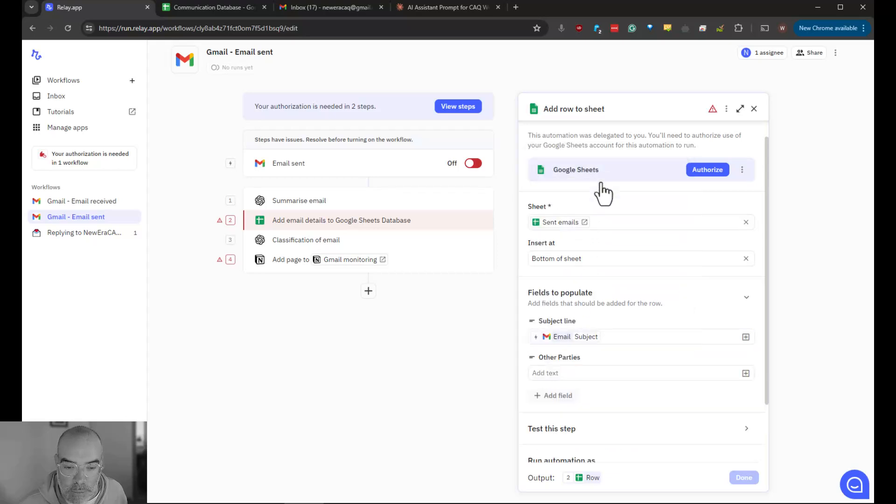
{"action": "left_click", "coordinate": [746, 374]}
{"action": "mouse_move", "coordinate": [715, 318]}
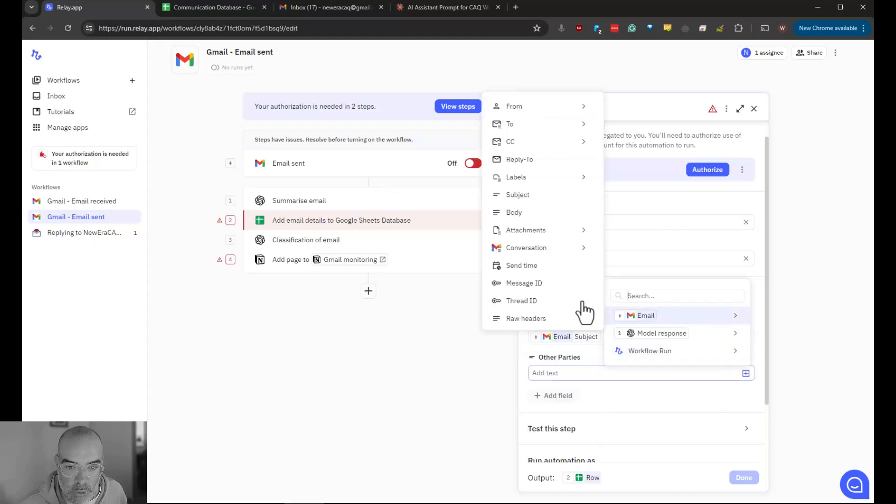
{"action": "mouse_move", "coordinate": [558, 140]}
{"action": "mouse_move", "coordinate": [556, 106]}
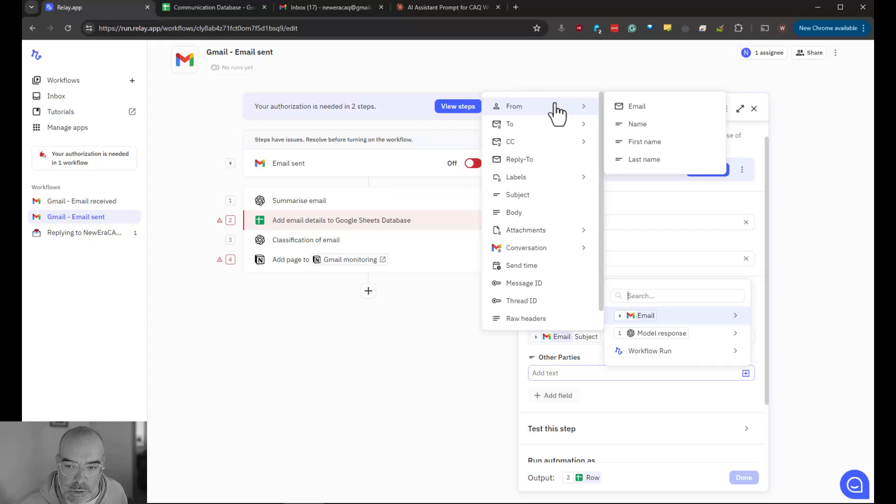
{"action": "mouse_move", "coordinate": [556, 124]}
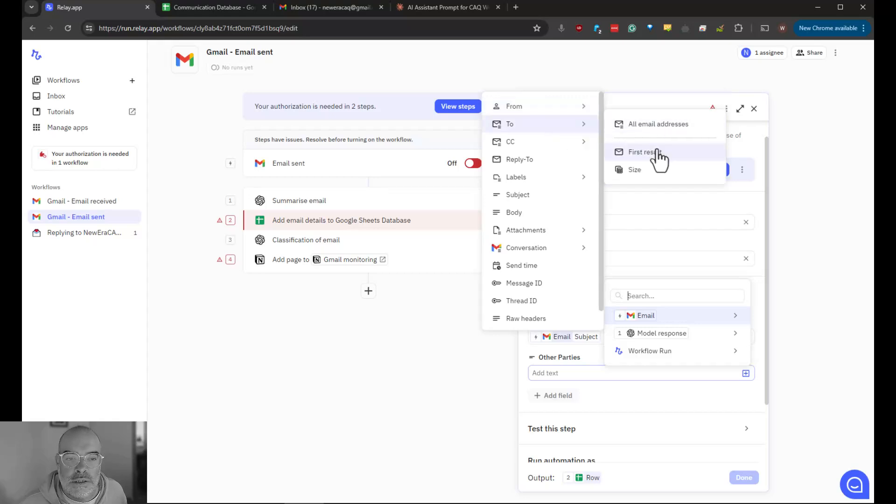
{"action": "left_click", "coordinate": [658, 127]}
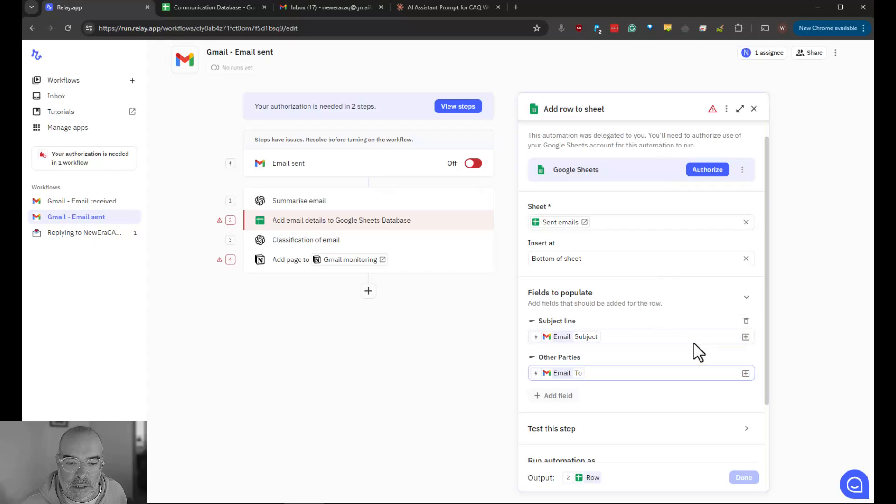
{"action": "left_click", "coordinate": [571, 400]}
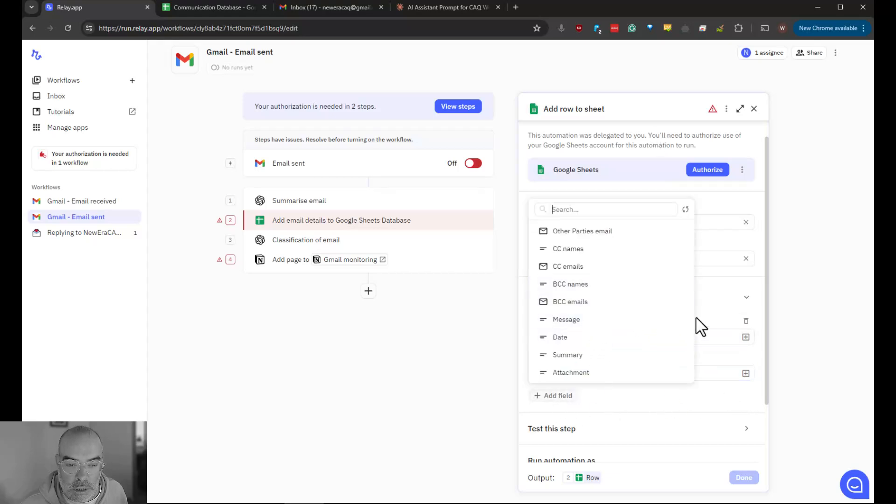
{"action": "left_click", "coordinate": [709, 325]}
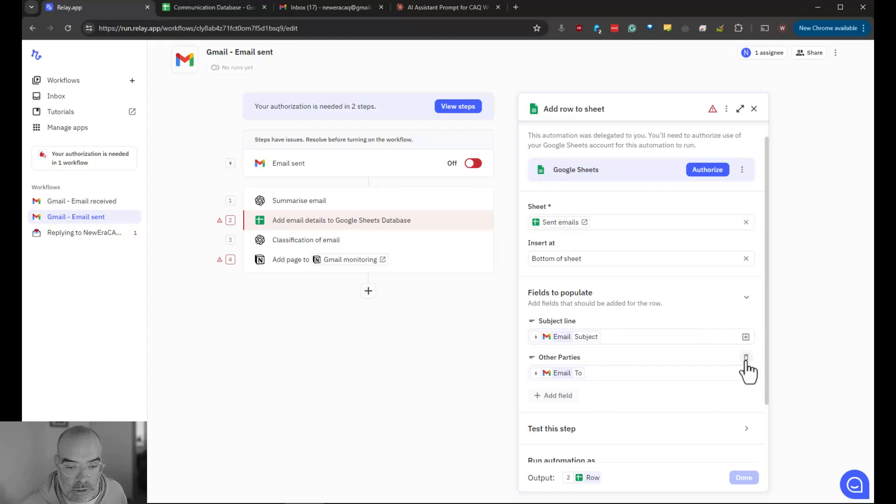
{"action": "left_click", "coordinate": [747, 372]}
- Add the Other Parties email field to the row and map it to the first result of the email's To addresses
{"action": "left_click", "coordinate": [553, 362]}
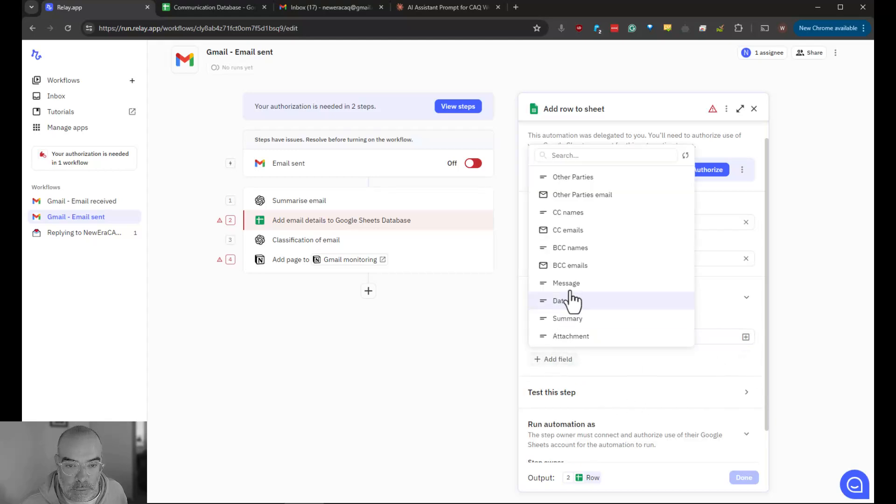
{"action": "left_click", "coordinate": [579, 196]}
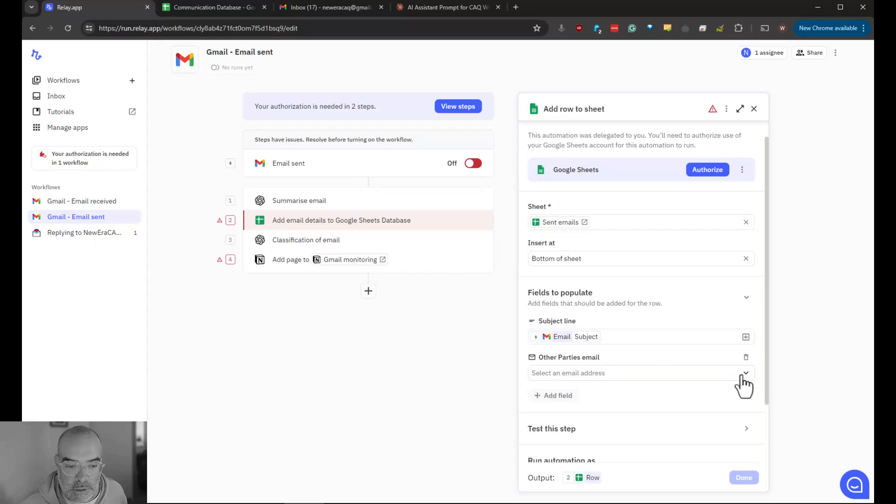
{"action": "left_click", "coordinate": [727, 377]}
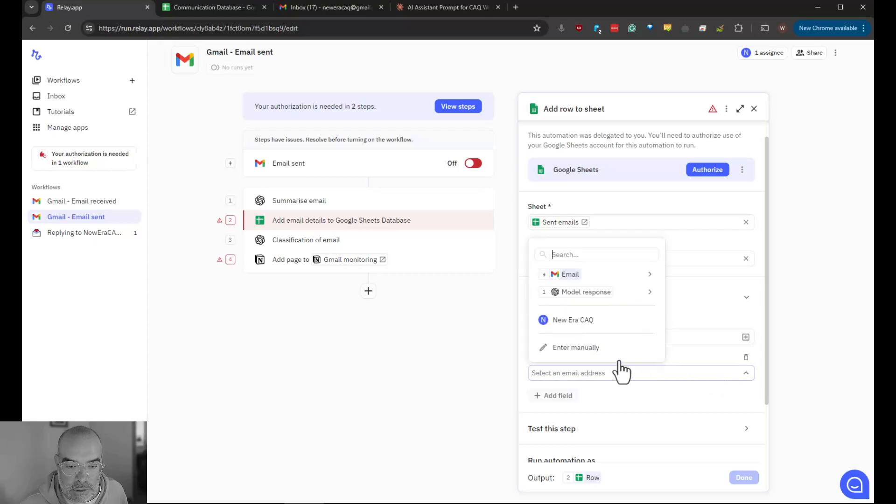
{"action": "mouse_move", "coordinate": [600, 276]}
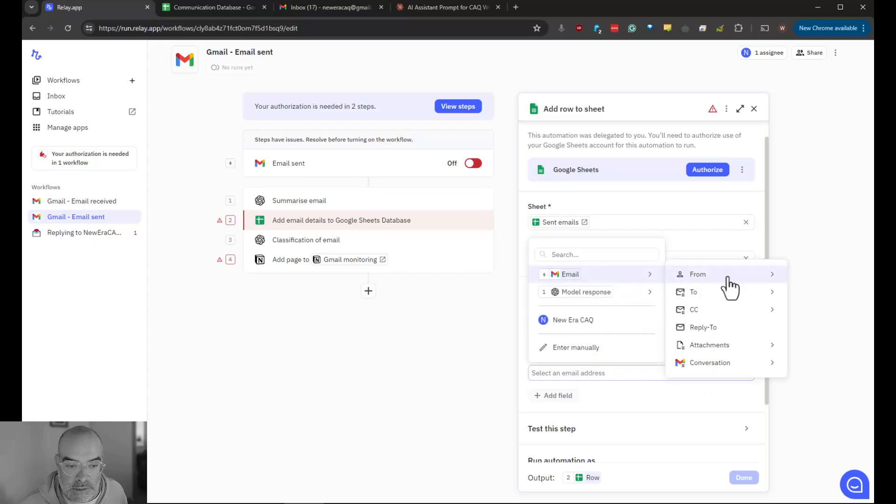
{"action": "mouse_move", "coordinate": [730, 295]}
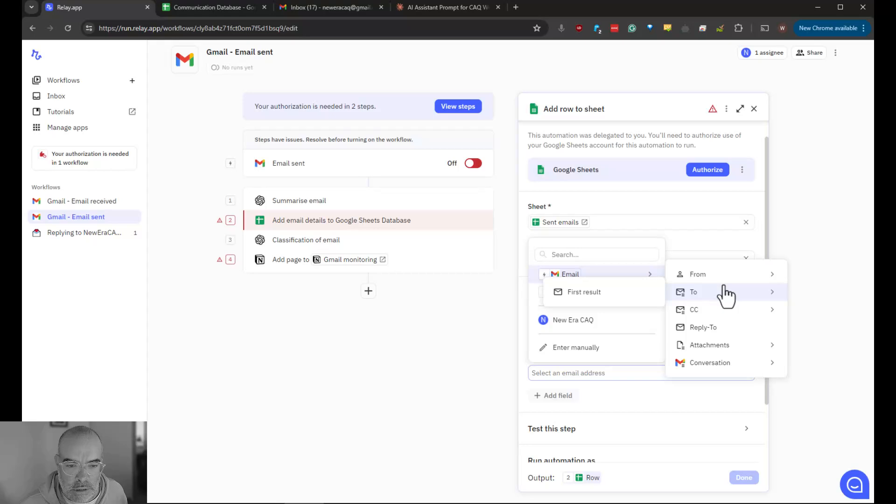
{"action": "left_click", "coordinate": [613, 295]}
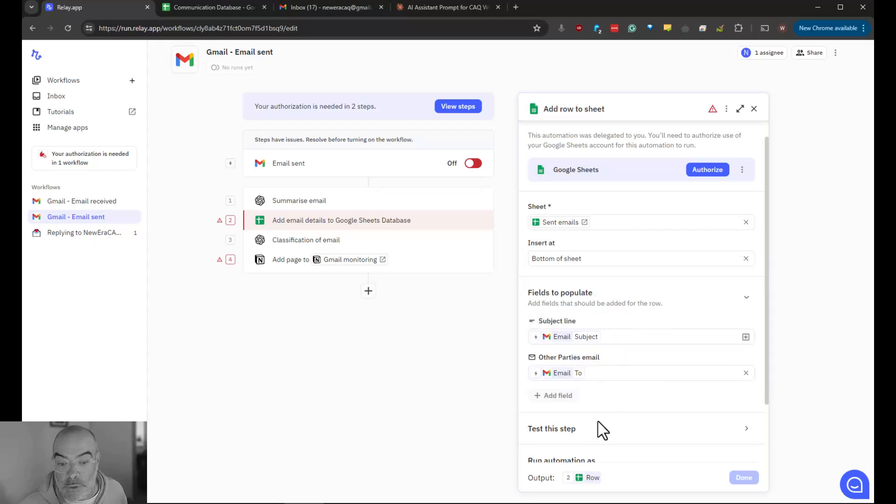
- Add the CC emails field to the row and map it to the first result of the email's CC addresses
{"action": "left_click", "coordinate": [563, 398]}
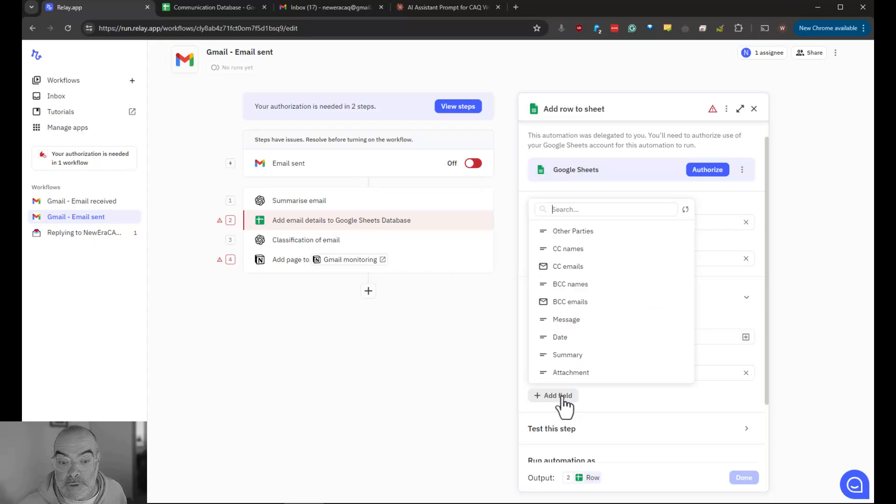
{"action": "left_click", "coordinate": [591, 270]}
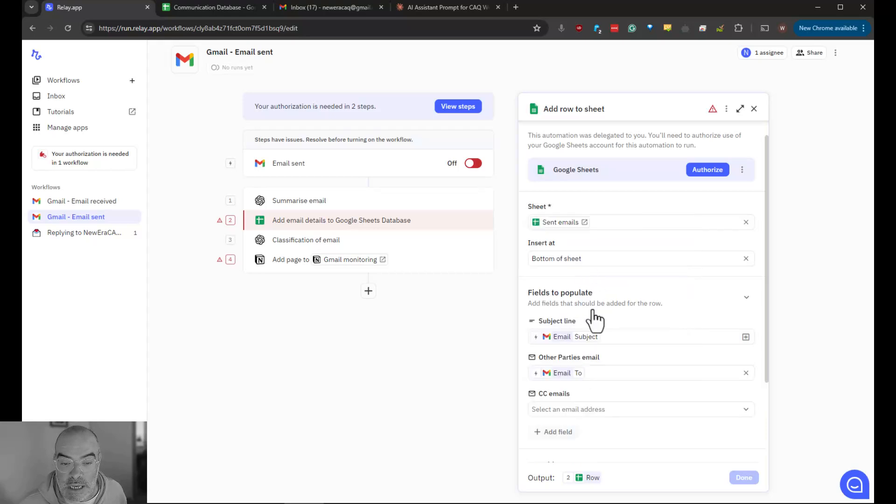
{"action": "left_click", "coordinate": [623, 413]}
{"action": "mouse_move", "coordinate": [602, 314]}
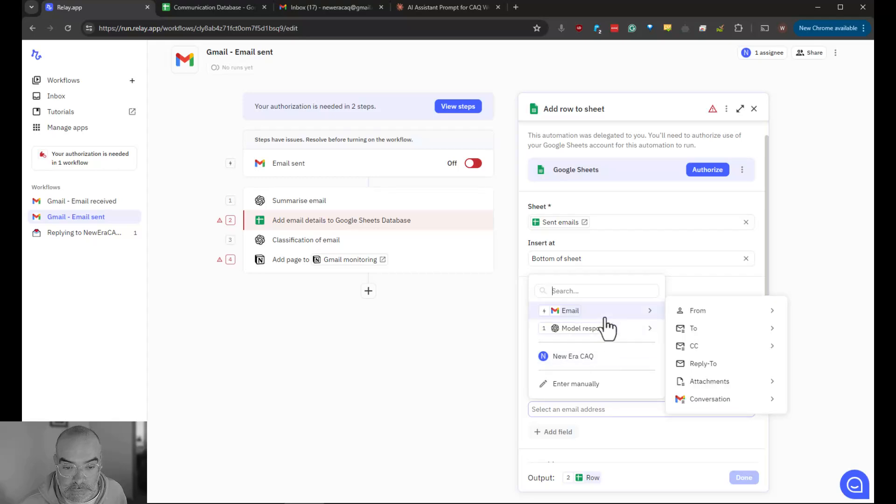
{"action": "mouse_move", "coordinate": [719, 360]}
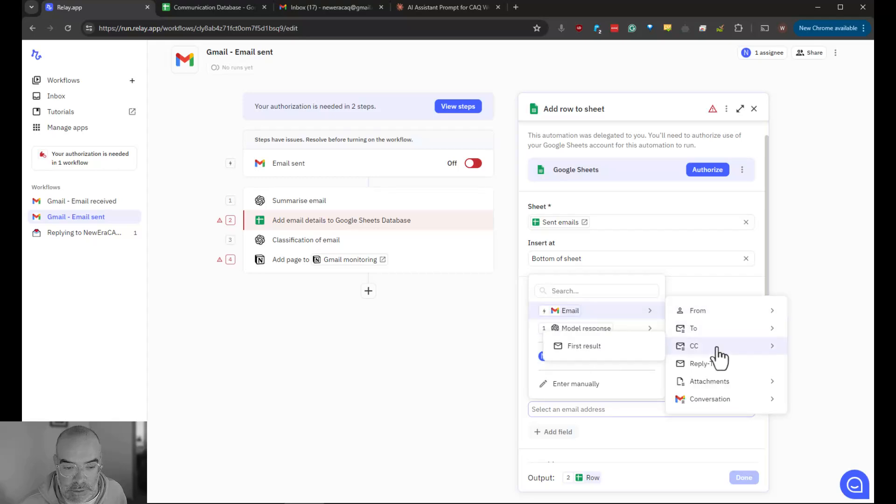
{"action": "left_click", "coordinate": [628, 359]}
- Add the Message field to the row and map it to the email's Body
{"action": "scroll", "coordinate": [607, 418], "scroll_direction": "down", "scroll_amount": 3}
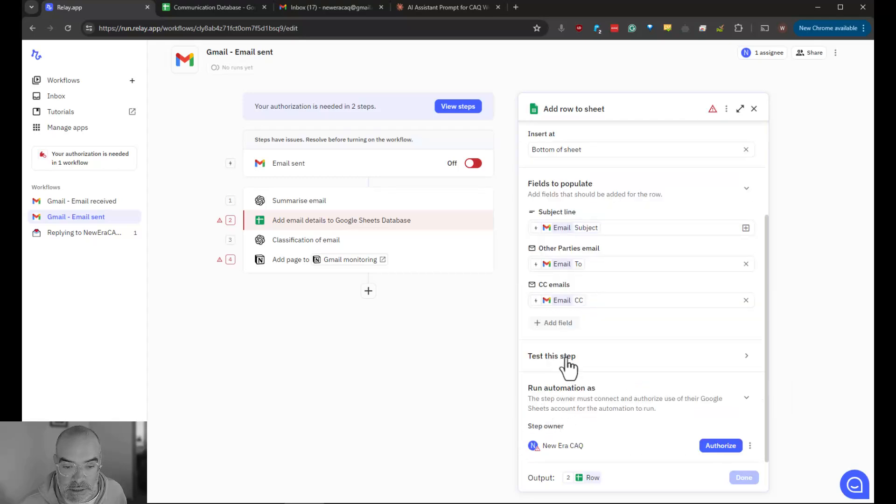
{"action": "left_click", "coordinate": [552, 327]}
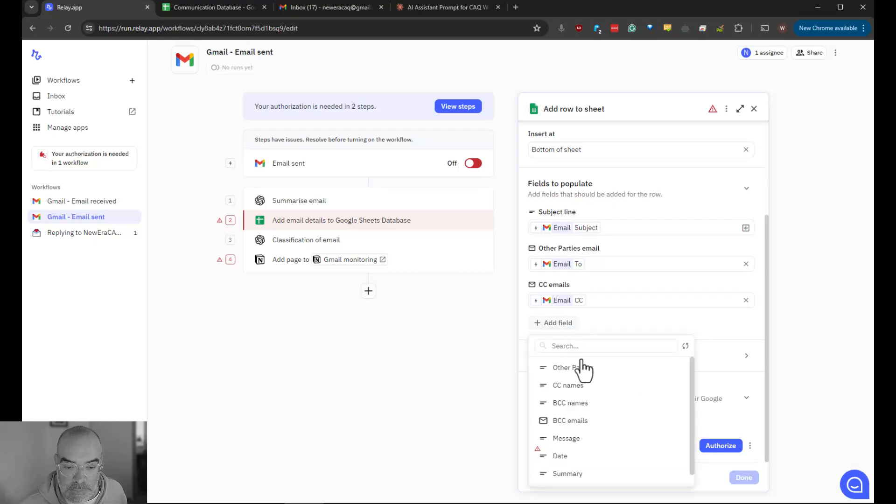
{"action": "left_click", "coordinate": [595, 441]}
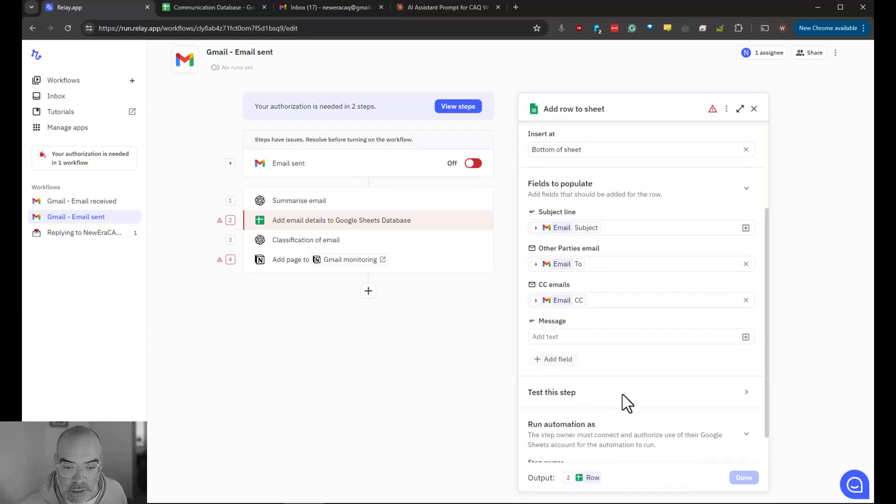
{"action": "left_click", "coordinate": [745, 338]}
{"action": "mouse_move", "coordinate": [679, 389]}
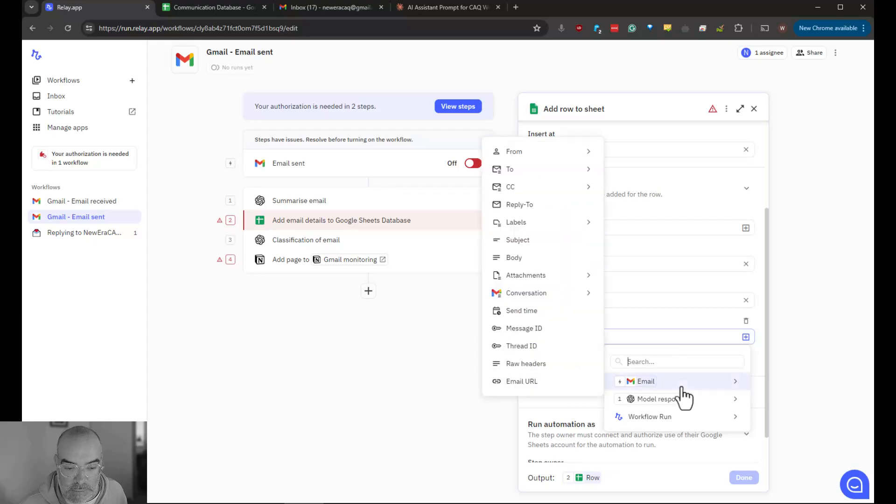
{"action": "left_click", "coordinate": [544, 259]}
- Add the Date field to the row and map it to the email's Send time
{"action": "left_click", "coordinate": [550, 362]}
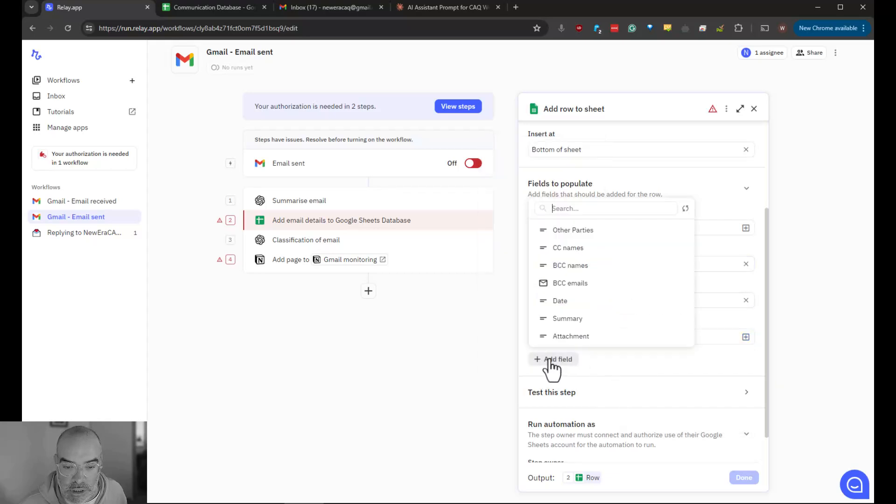
{"action": "left_click", "coordinate": [571, 304]}
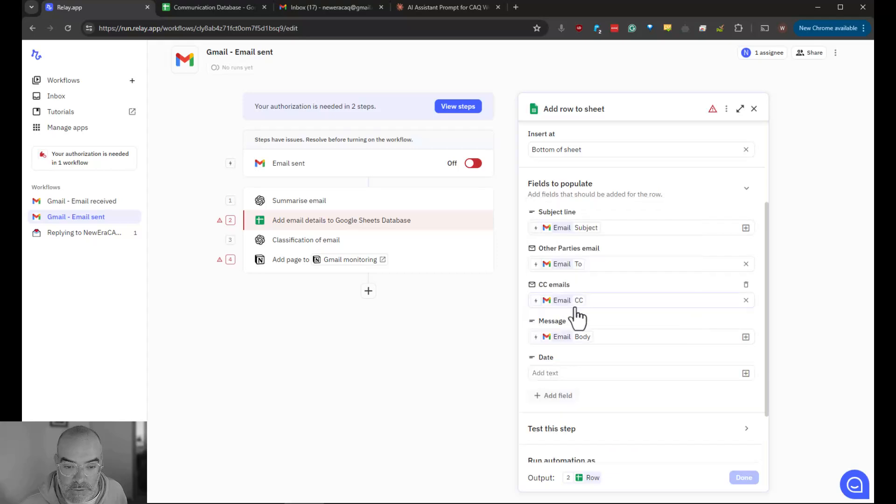
{"action": "left_click", "coordinate": [607, 373]}
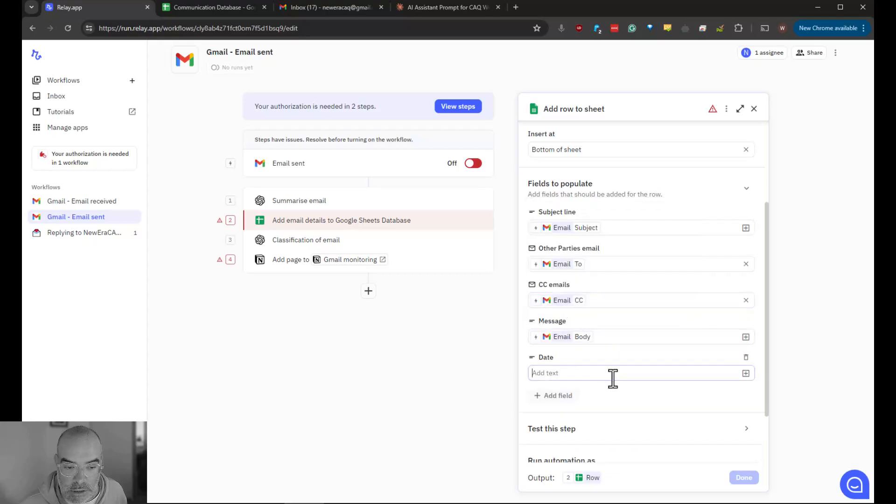
{"action": "left_click", "coordinate": [746, 375]}
{"action": "mouse_move", "coordinate": [681, 317]}
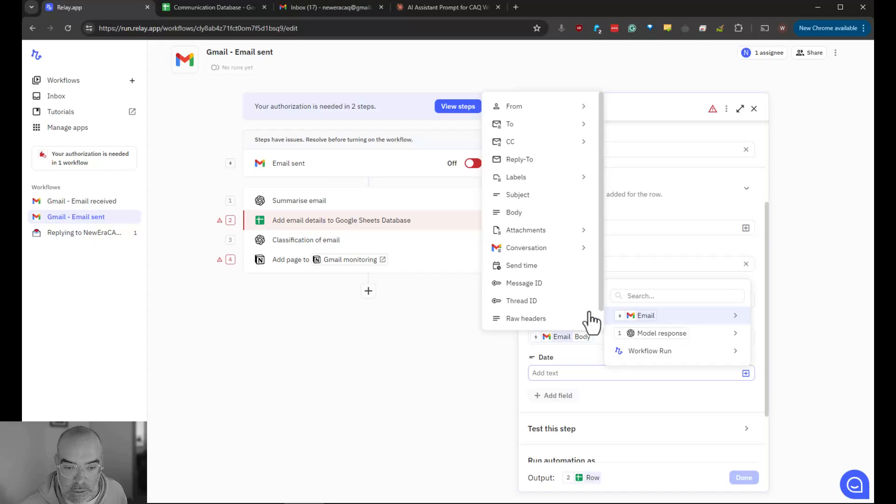
{"action": "left_click", "coordinate": [526, 270]}
- Add the Summary field to the row and map it to the Message of the Summarise email step's model response
{"action": "left_click", "coordinate": [547, 396]}
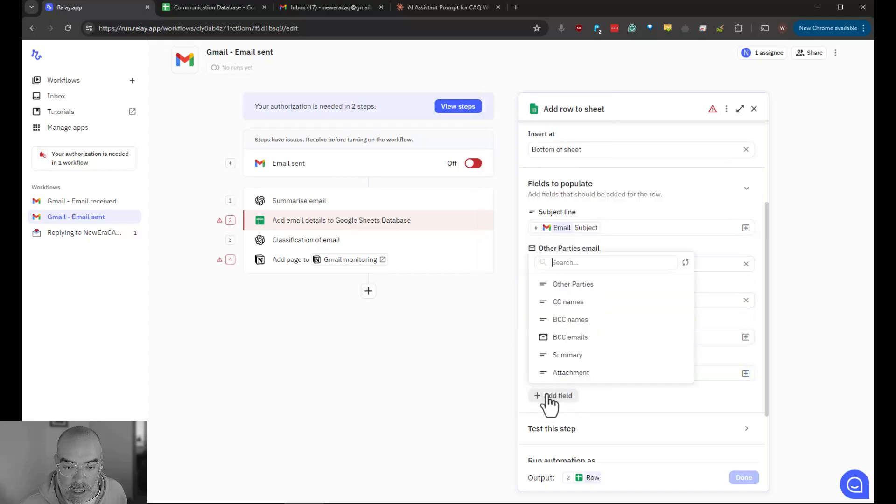
{"action": "left_click", "coordinate": [593, 357]}
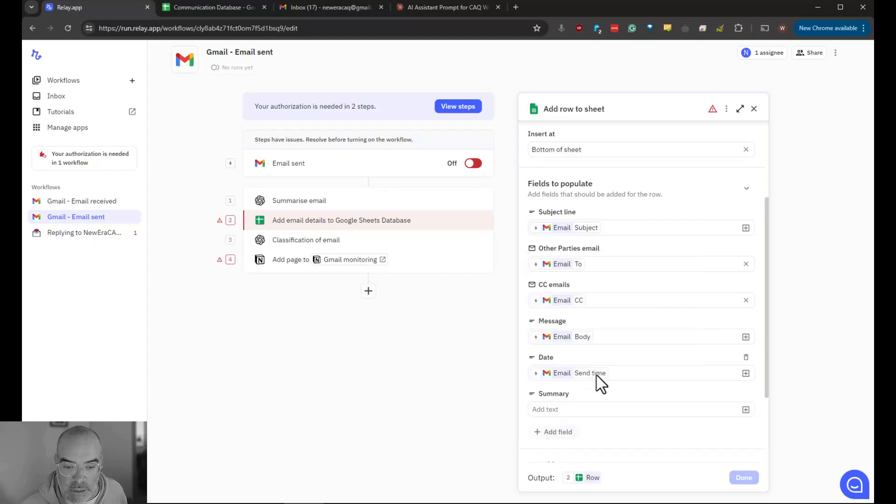
{"action": "left_click", "coordinate": [591, 411]}
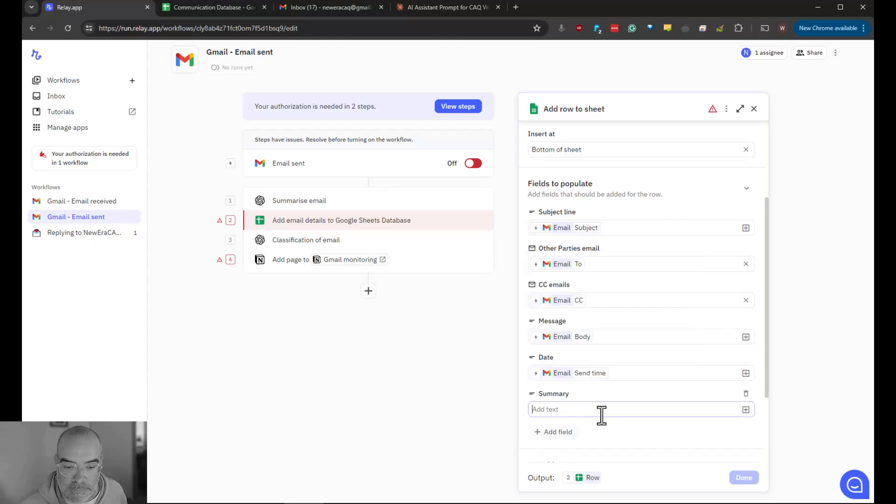
{"action": "left_click", "coordinate": [746, 410]}
{"action": "mouse_move", "coordinate": [700, 372]}
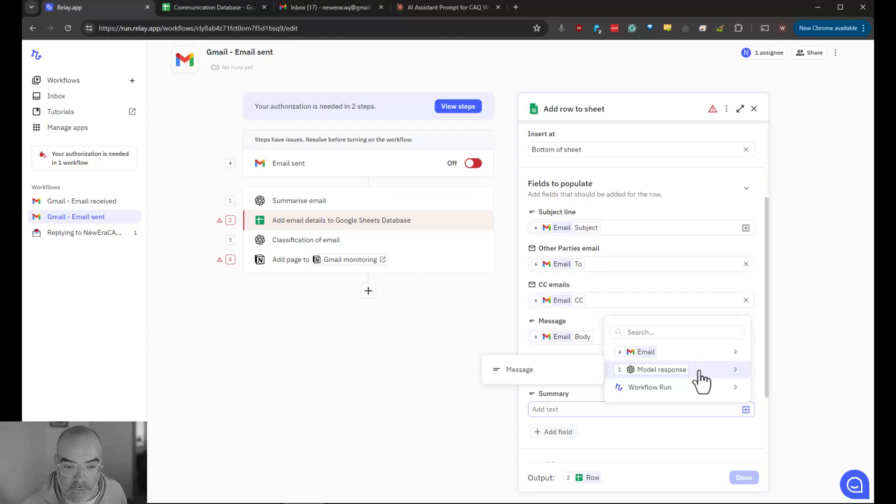
{"action": "left_click", "coordinate": [530, 371]}
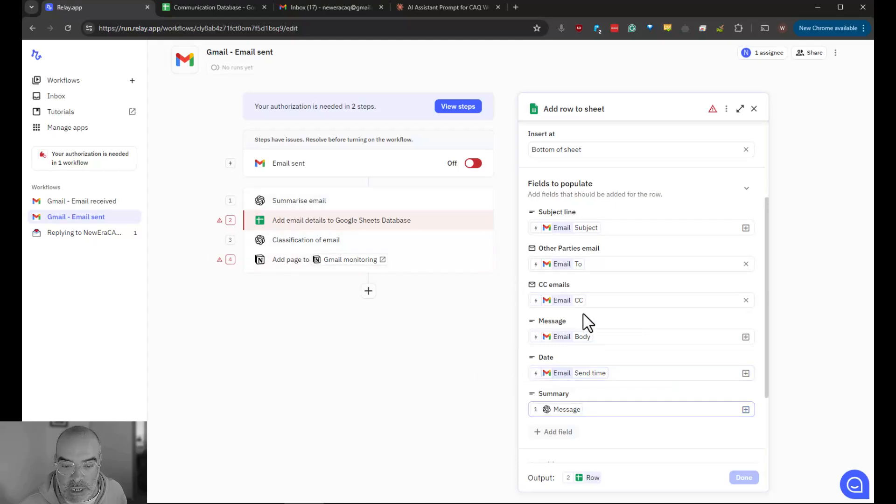
- Add the Attachment field to the row and map it to the File name of the email's first attachment
{"action": "scroll", "coordinate": [592, 359], "scroll_direction": "down", "scroll_amount": 3}
{"action": "left_click", "coordinate": [553, 323]}
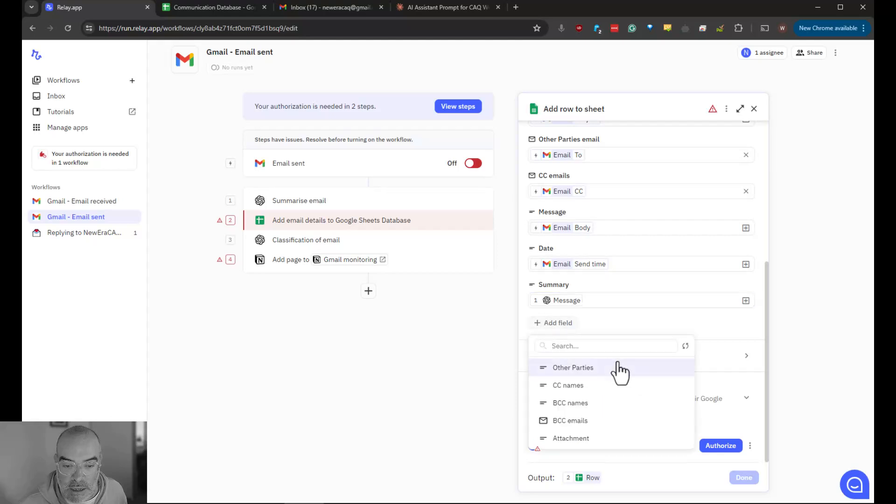
{"action": "left_click", "coordinate": [591, 440]}
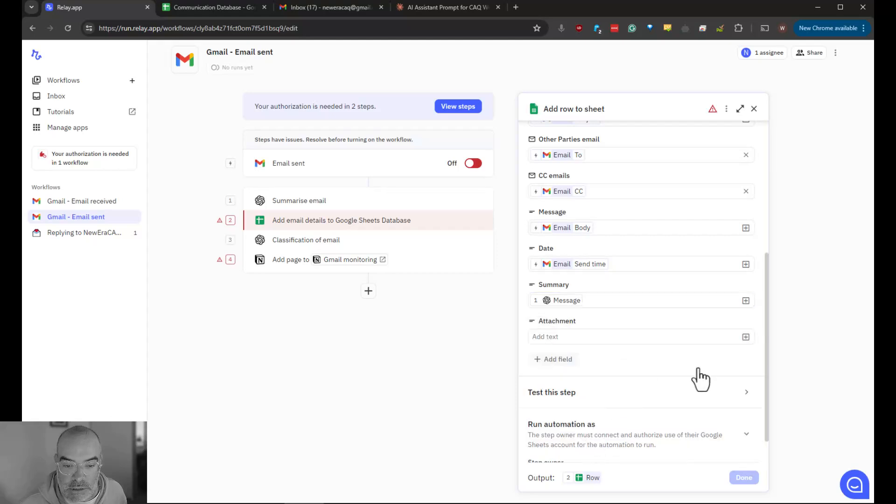
{"action": "left_click", "coordinate": [746, 337]}
{"action": "mouse_move", "coordinate": [682, 386]}
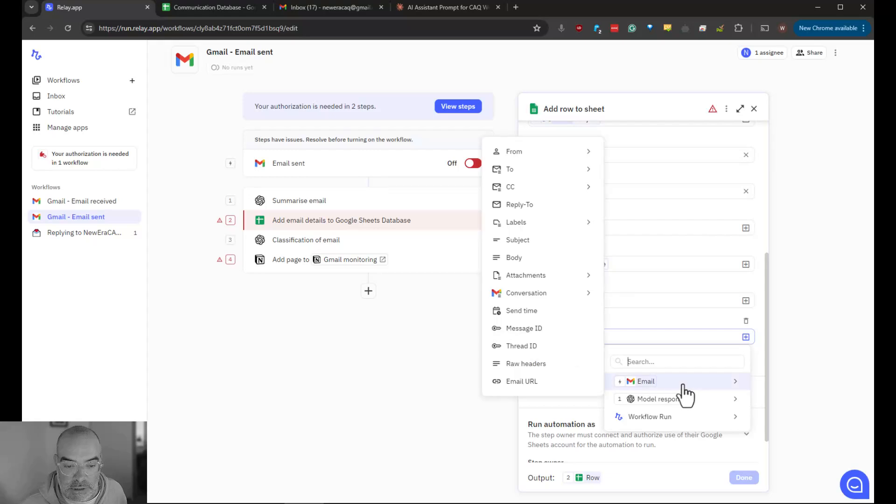
{"action": "mouse_move", "coordinate": [551, 277]}
{"action": "mouse_move", "coordinate": [656, 279]}
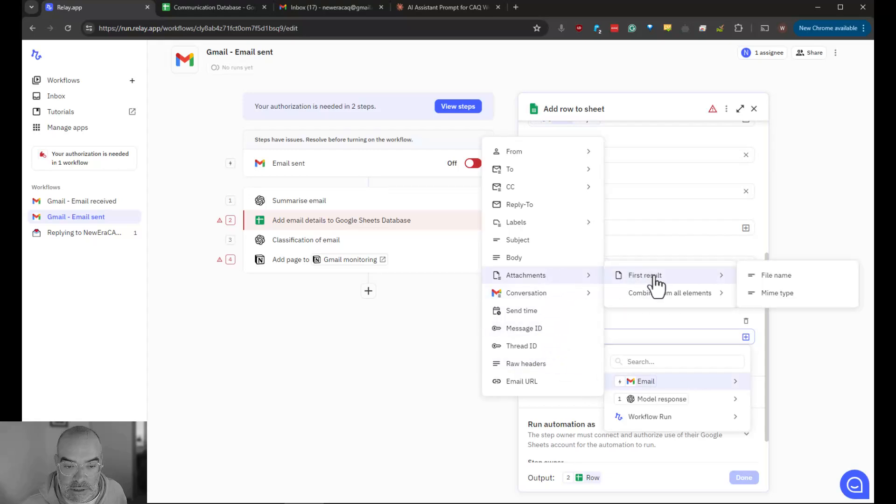
{"action": "left_click", "coordinate": [779, 279]}
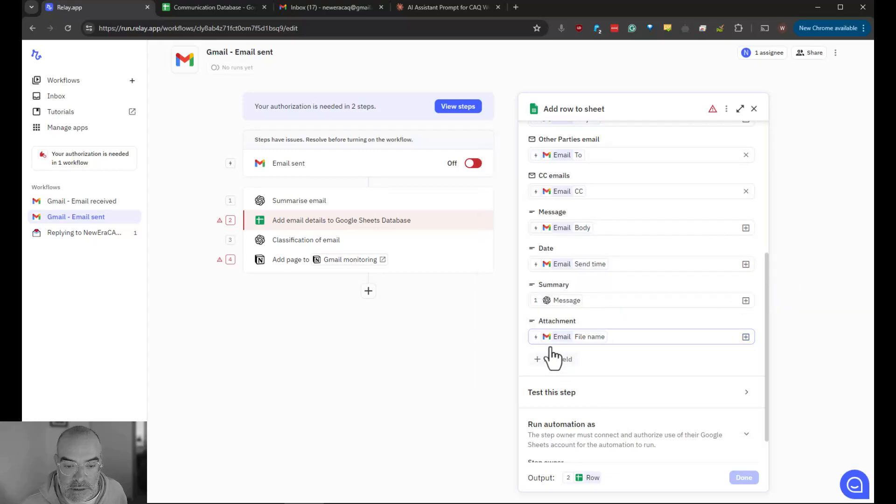
- Authorize the step owner's Google Sheets account for the row step and finish editing that step
{"action": "scroll", "coordinate": [653, 404], "scroll_direction": "down", "scroll_amount": 1}
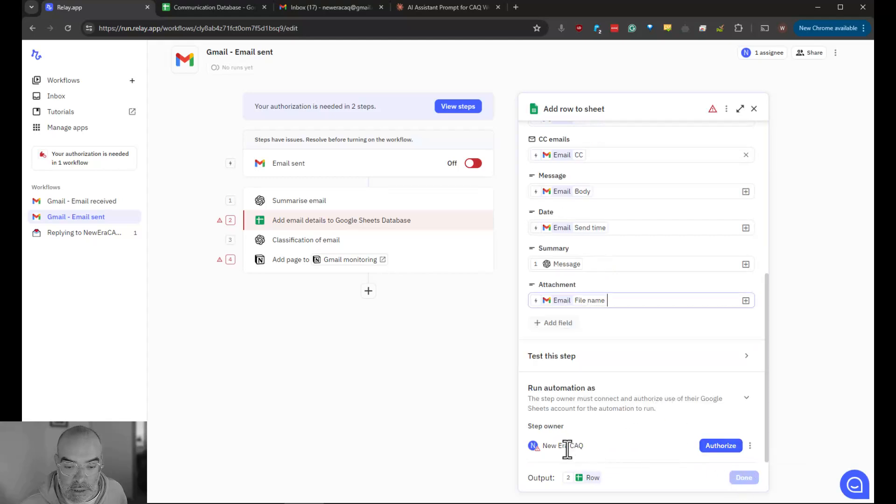
{"action": "left_click", "coordinate": [716, 447]}
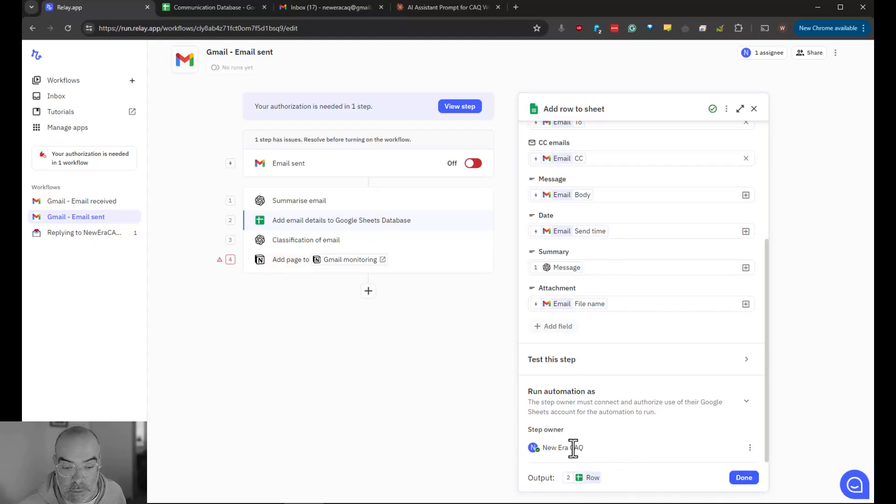
{"action": "left_click", "coordinate": [744, 478]}
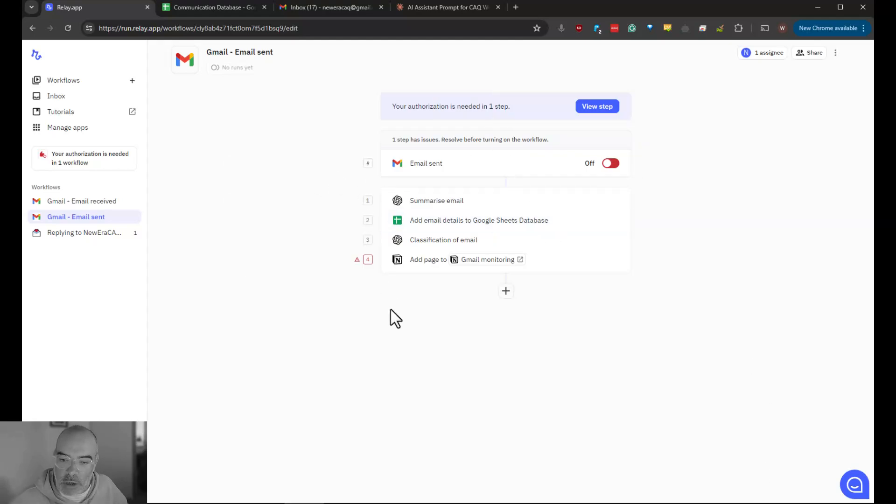
- Open the step that adds a page to Gmail monitoring and authorize the step owner's Notion account
{"action": "left_click", "coordinate": [561, 267]}
{"action": "scroll", "coordinate": [607, 285], "scroll_direction": "down", "scroll_amount": 5}
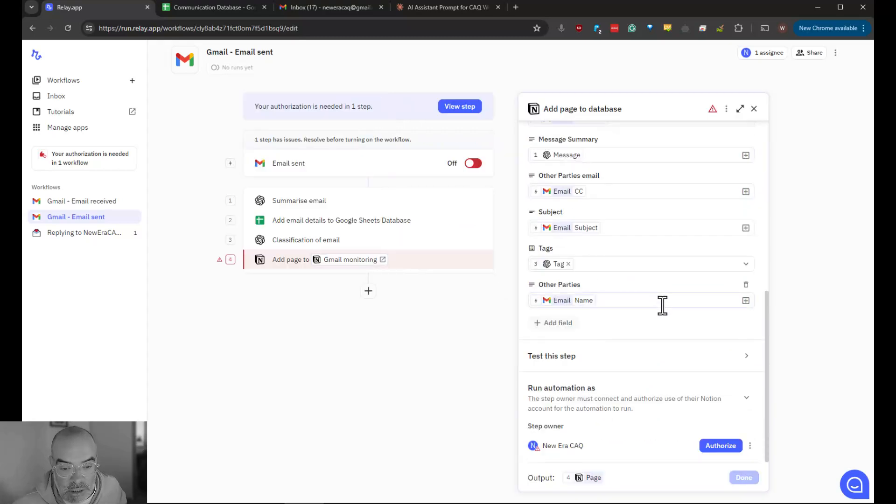
{"action": "left_click", "coordinate": [721, 447]}
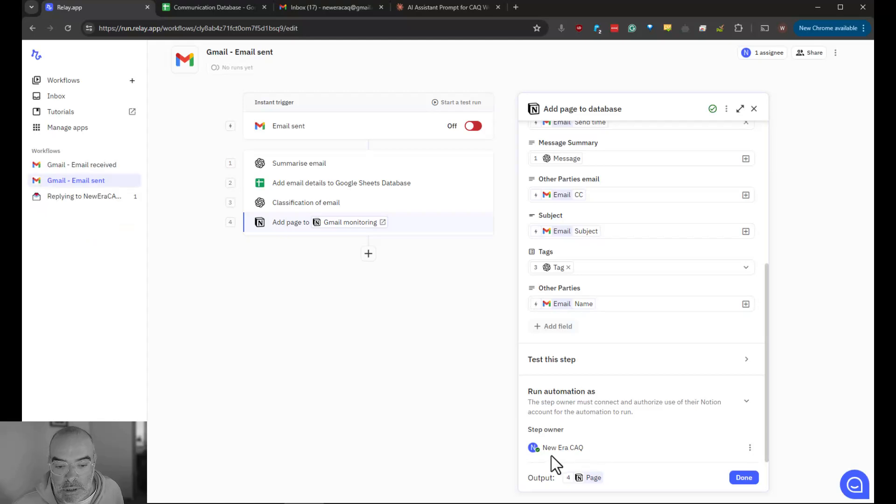
- Change the page content's heading to "email sent to" and remove the email Name variable from it
{"action": "scroll", "coordinate": [655, 427], "scroll_direction": "up", "scroll_amount": 5}
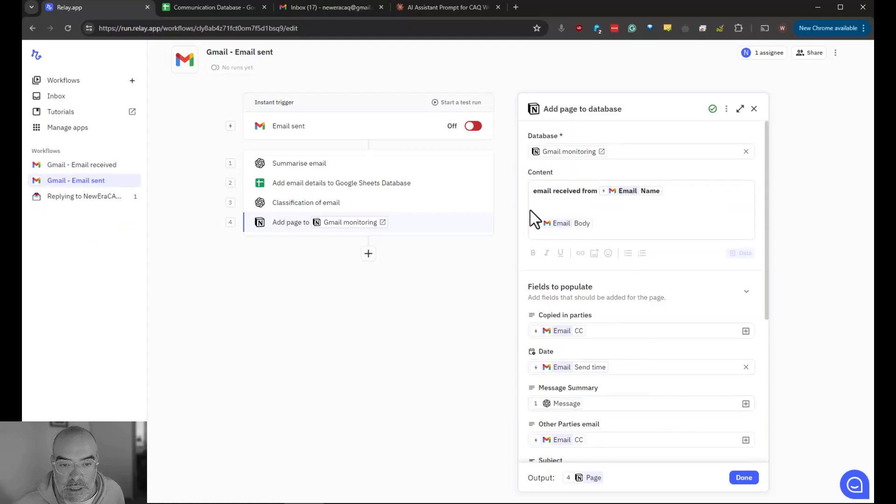
{"action": "double_click", "coordinate": [564, 191]}
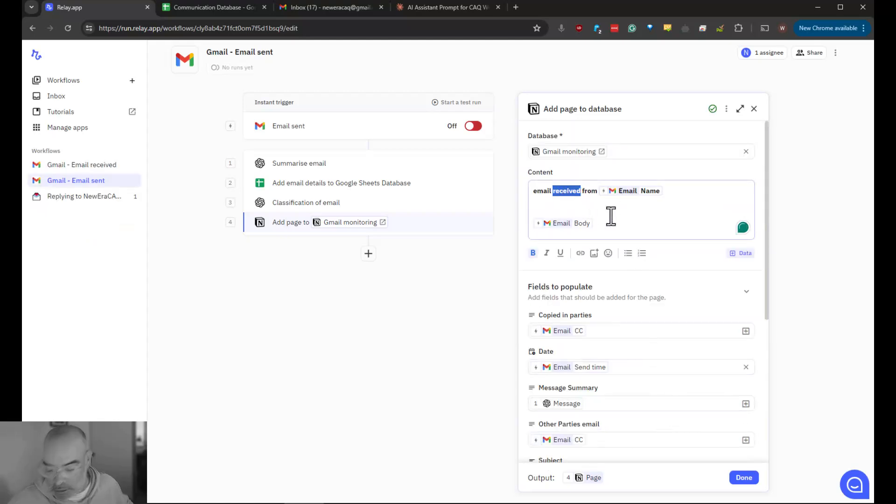
{"action": "key", "text": "BackSpace"}
{"action": "type", "text": "sent"}
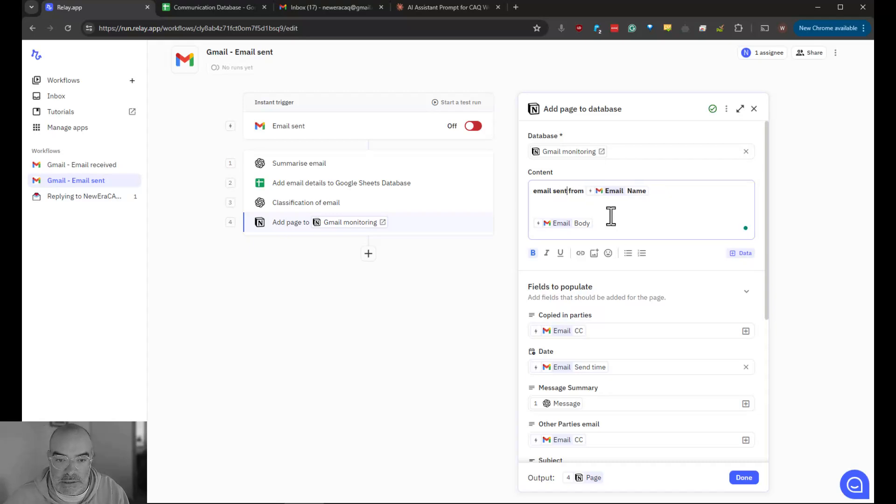
{"action": "type", "text": " to"}
{"action": "key", "text": "Delete"}
{"action": "key", "text": "Delete"}
{"action": "key", "text": "Delete"}
{"action": "key", "text": "Delete"}
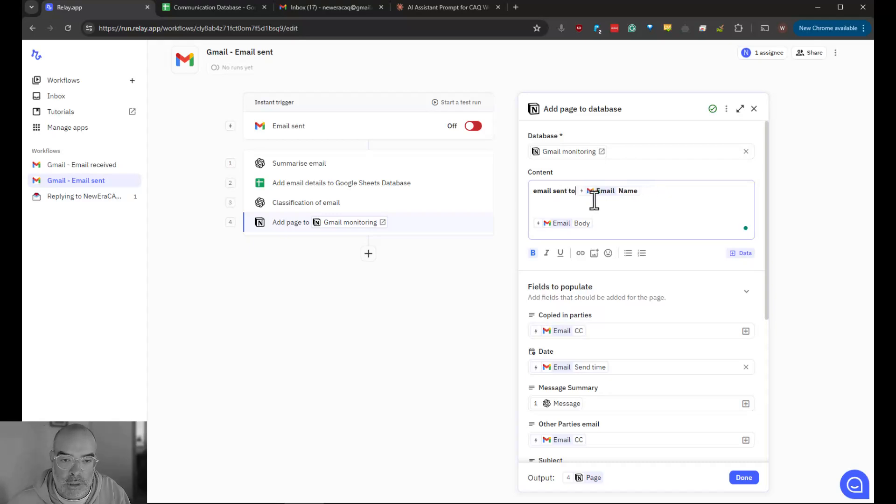
{"action": "key", "text": "Delete"}
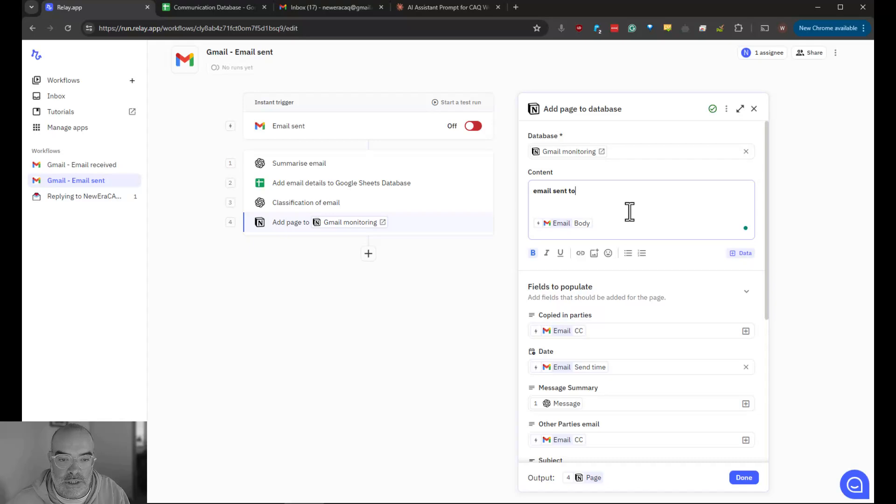
- Insert the email's To variable with all email addresses after "email sent to" in the page content
{"action": "left_click", "coordinate": [610, 225]}
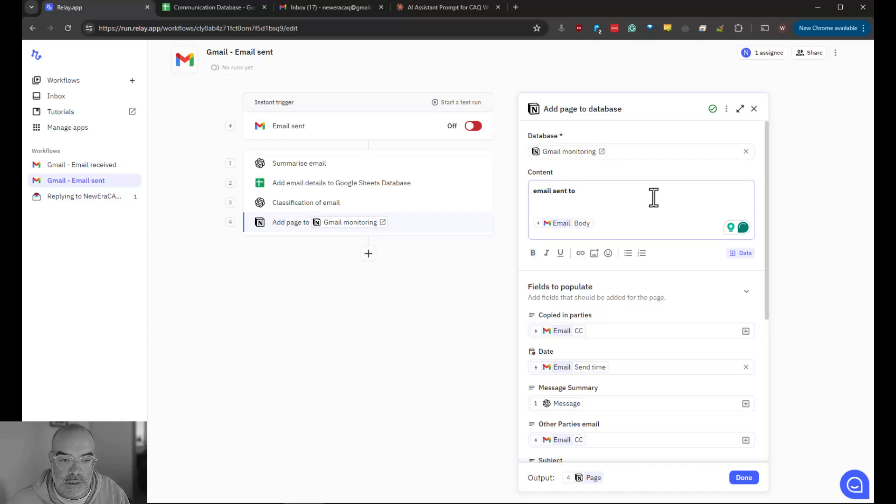
{"action": "left_click", "coordinate": [742, 253]}
{"action": "mouse_move", "coordinate": [703, 297]}
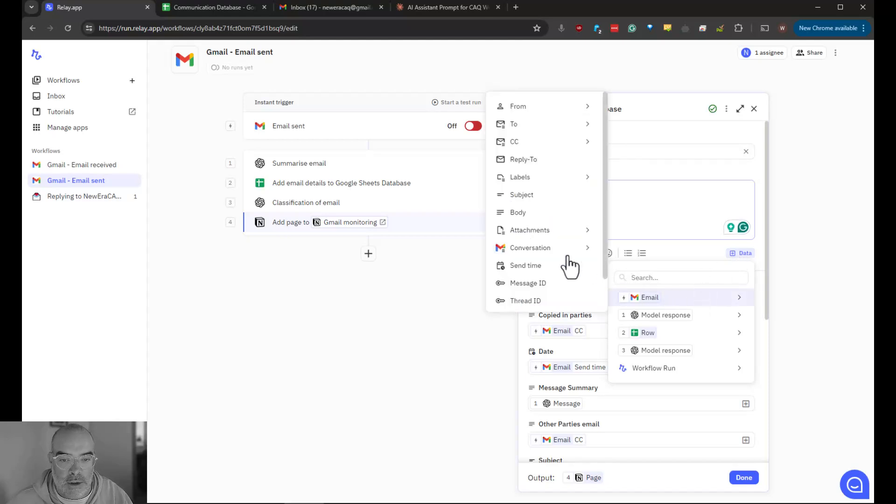
{"action": "mouse_move", "coordinate": [532, 131]}
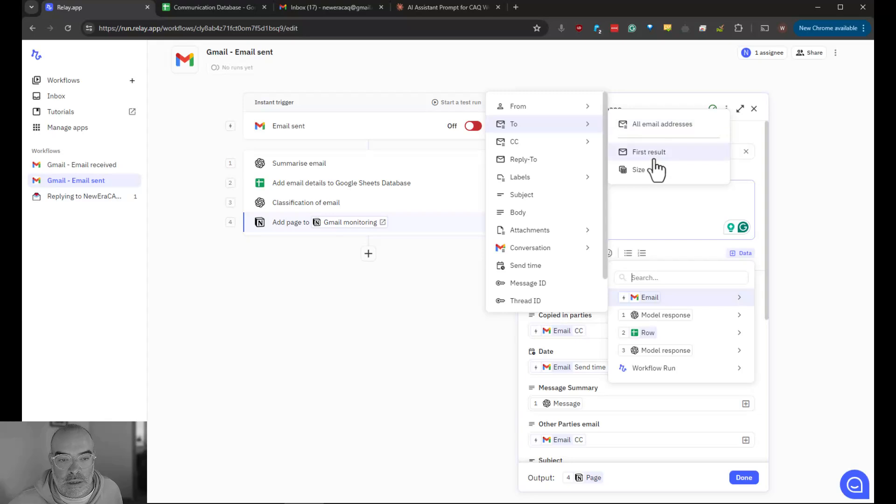
{"action": "left_click", "coordinate": [663, 130]}
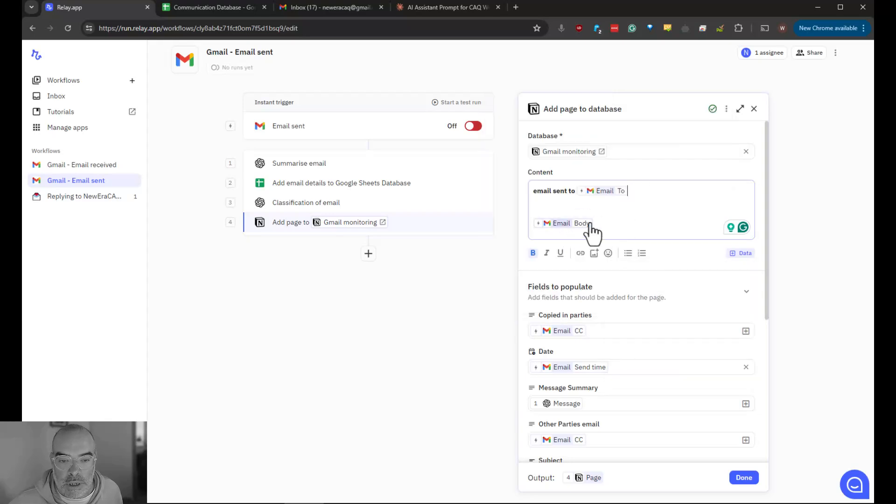
- Review the Notion page's populated fields from Copied in parties to Other Parties and finish editing the step
{"action": "scroll", "coordinate": [639, 218], "scroll_direction": "down", "scroll_amount": 2}
{"action": "scroll", "coordinate": [639, 218], "scroll_direction": "up", "scroll_amount": 1}
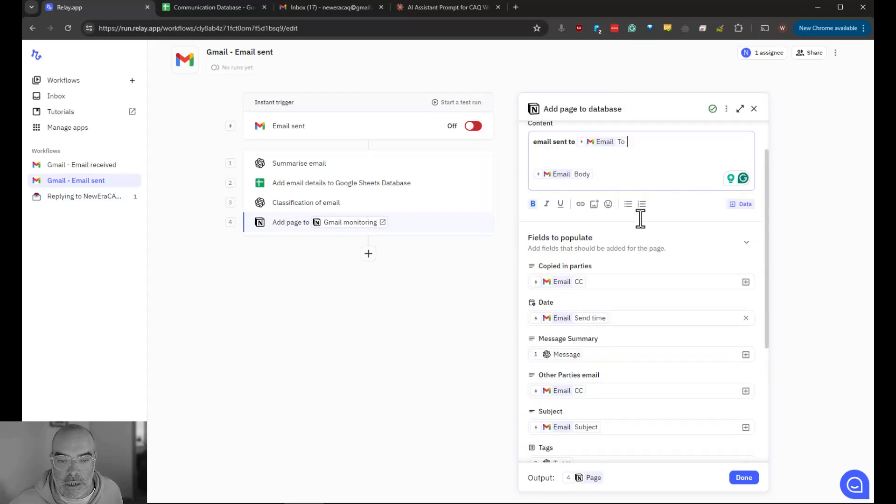
{"action": "scroll", "coordinate": [640, 218], "scroll_direction": "down", "scroll_amount": 2}
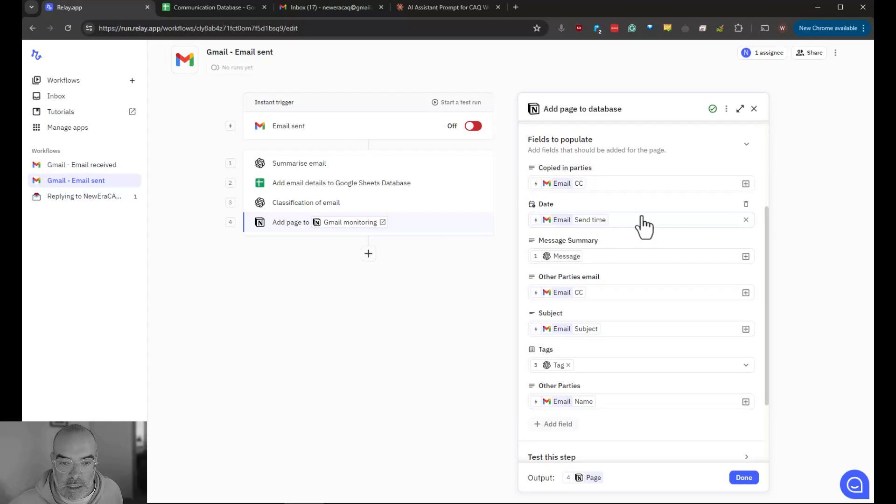
{"action": "left_click", "coordinate": [613, 183]}
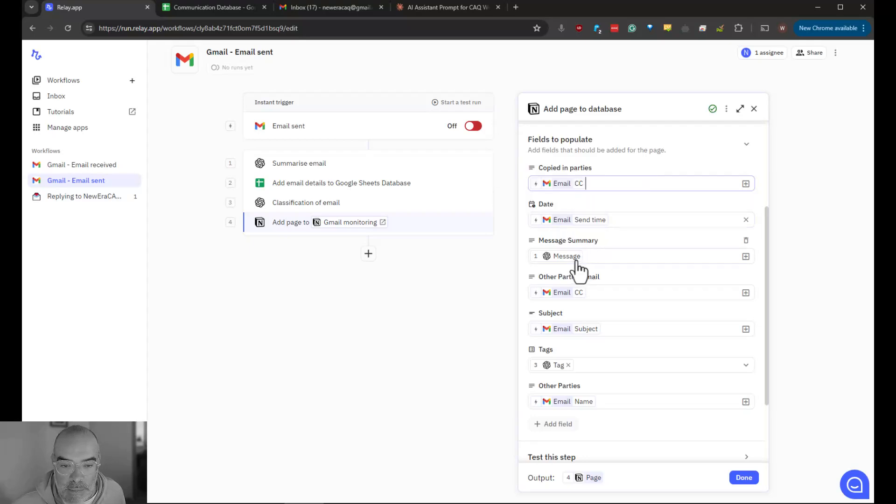
{"action": "mouse_move", "coordinate": [564, 258]}
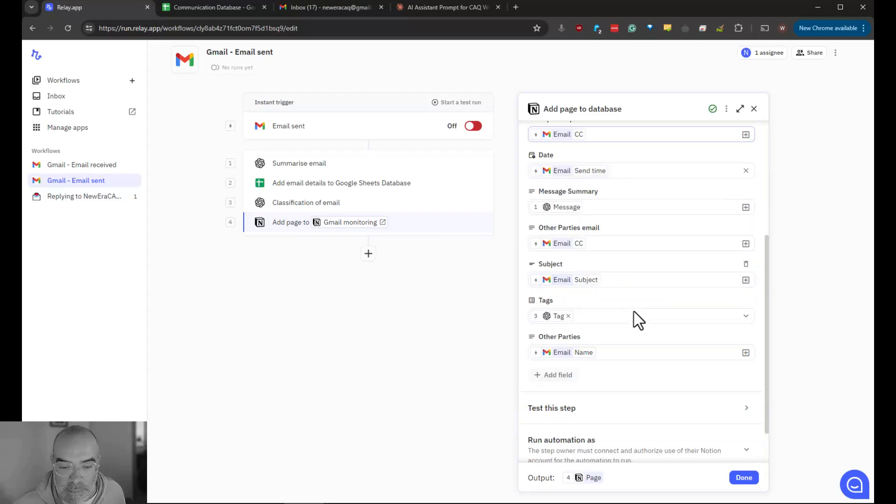
{"action": "scroll", "coordinate": [636, 316], "scroll_direction": "down", "scroll_amount": 2}
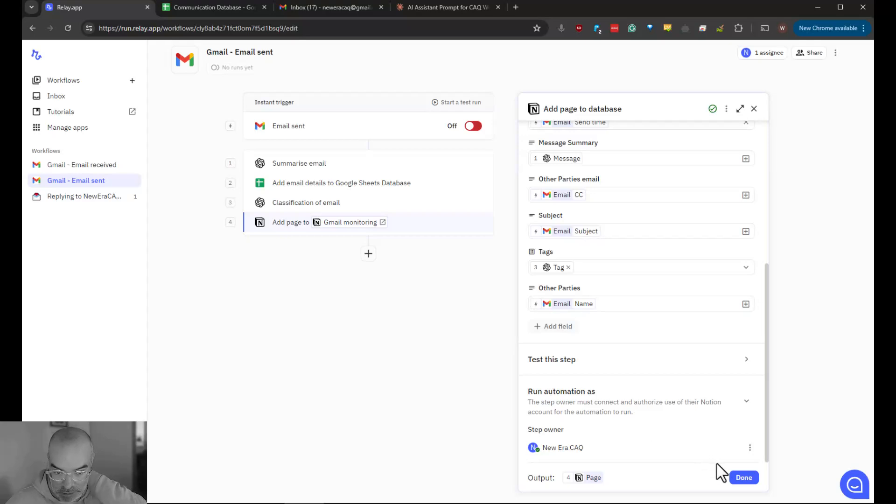
{"action": "left_click", "coordinate": [742, 480]}
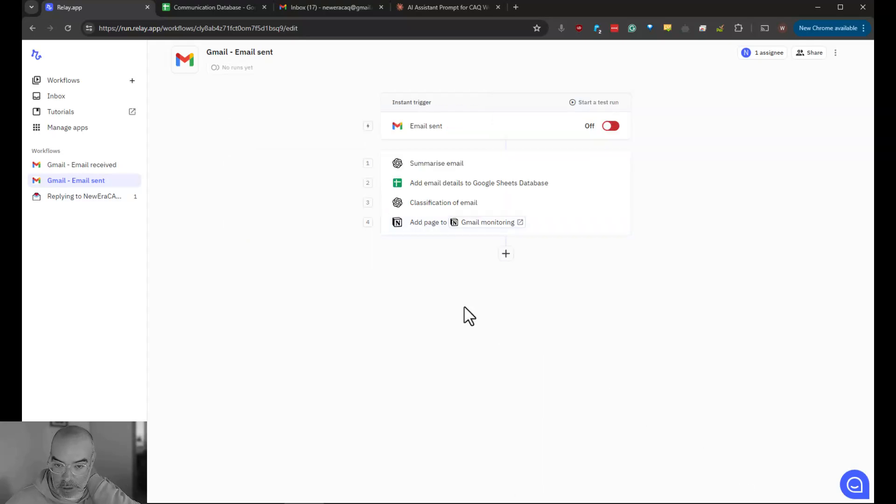
- In the step that adds a page to Gmail monitoring, replace Other Parties' email Name variable with the To variable's all email addresses option
{"action": "left_click", "coordinate": [436, 186]}
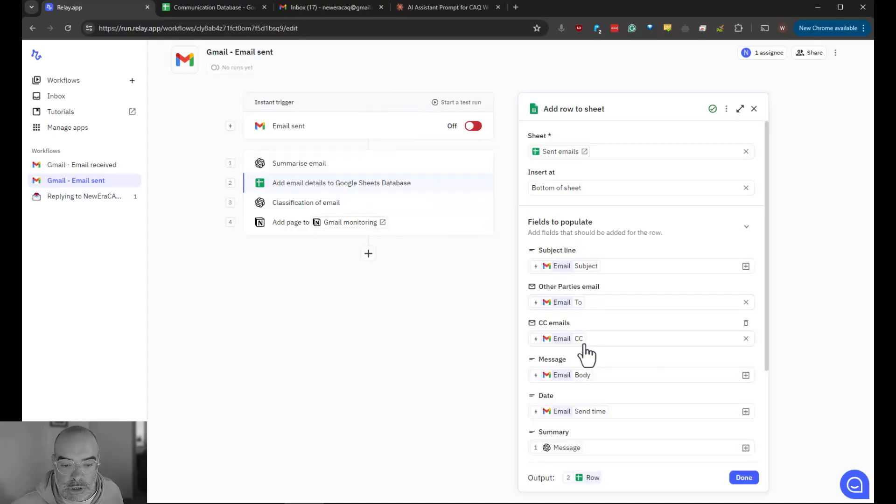
{"action": "scroll", "coordinate": [591, 360], "scroll_direction": "down", "scroll_amount": 3}
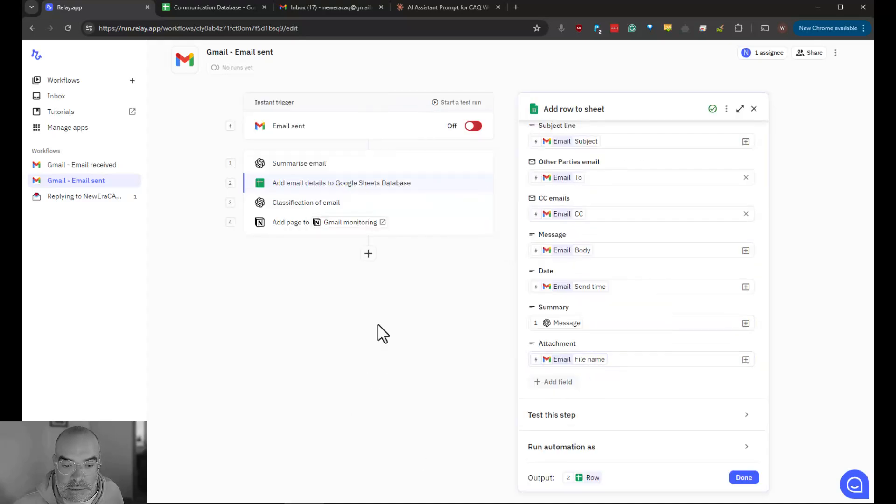
{"action": "left_click", "coordinate": [419, 227]}
{"action": "scroll", "coordinate": [623, 280], "scroll_direction": "down", "scroll_amount": 4}
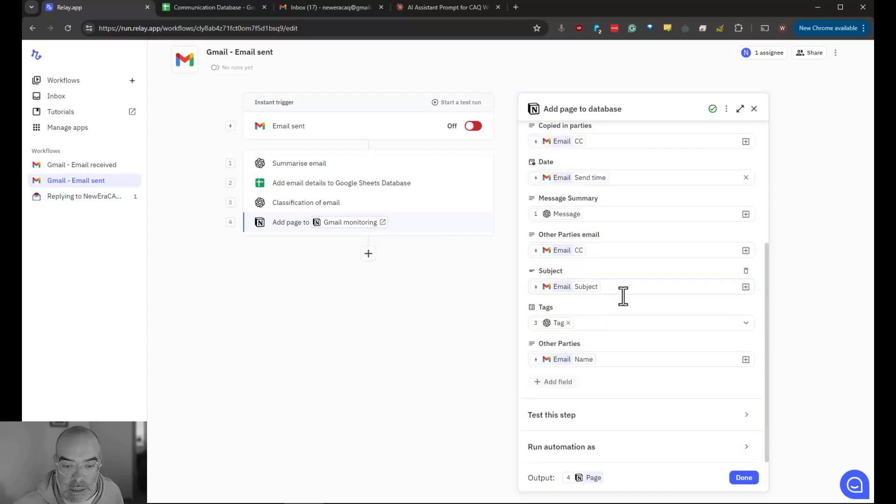
{"action": "left_click", "coordinate": [591, 365]}
{"action": "left_click", "coordinate": [619, 363]}
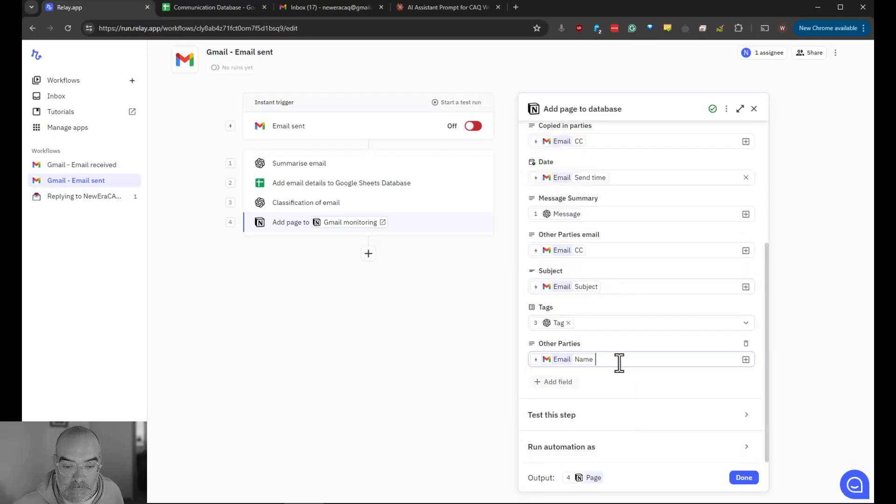
{"action": "left_click", "coordinate": [746, 359]}
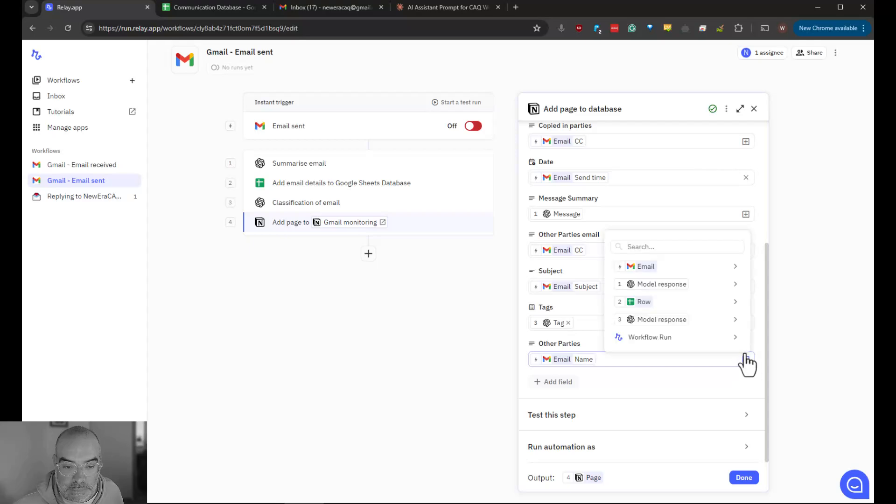
{"action": "mouse_move", "coordinate": [700, 274]}
{"action": "mouse_move", "coordinate": [564, 274]}
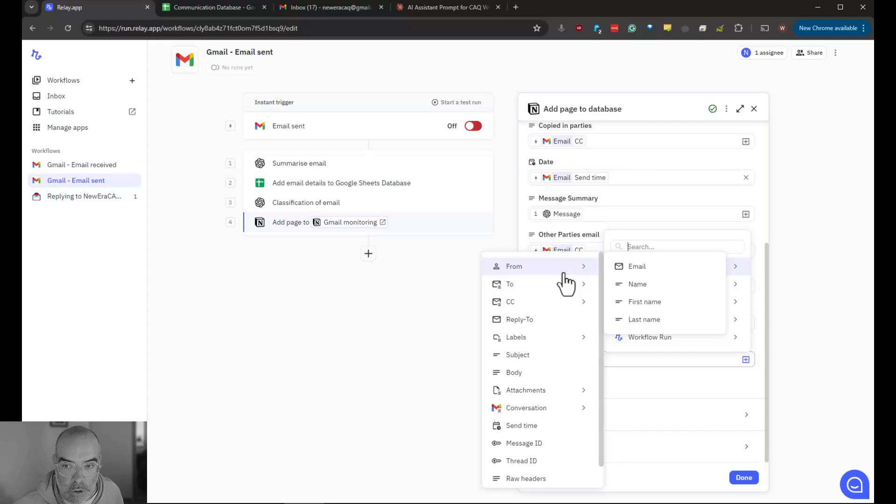
{"action": "mouse_move", "coordinate": [562, 291]}
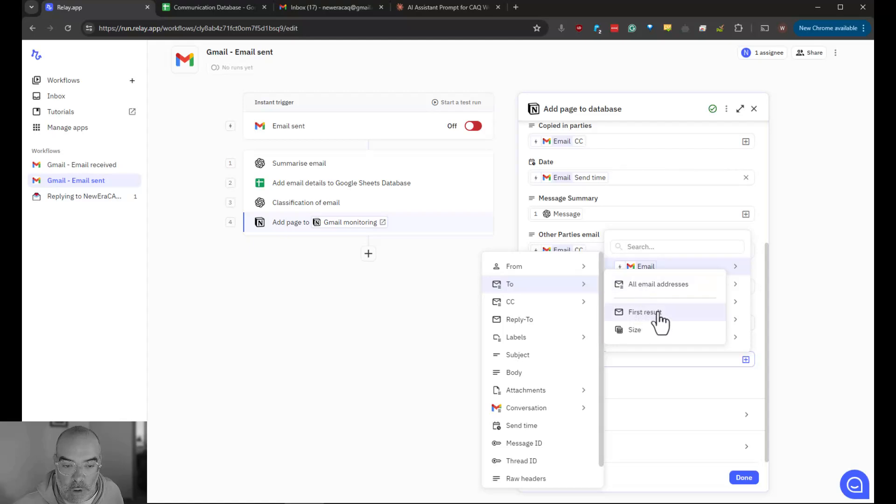
{"action": "left_click", "coordinate": [658, 287]}
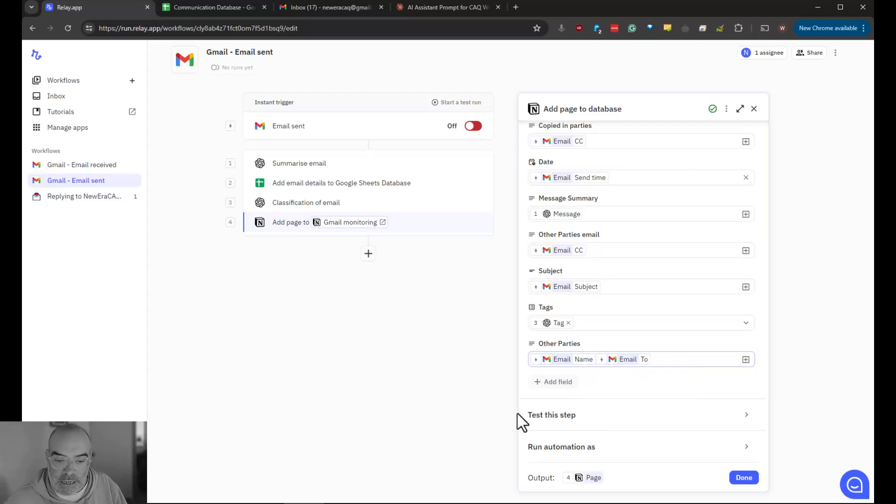
{"action": "key", "text": "BackSpace"}
{"action": "left_click", "coordinate": [746, 477]}
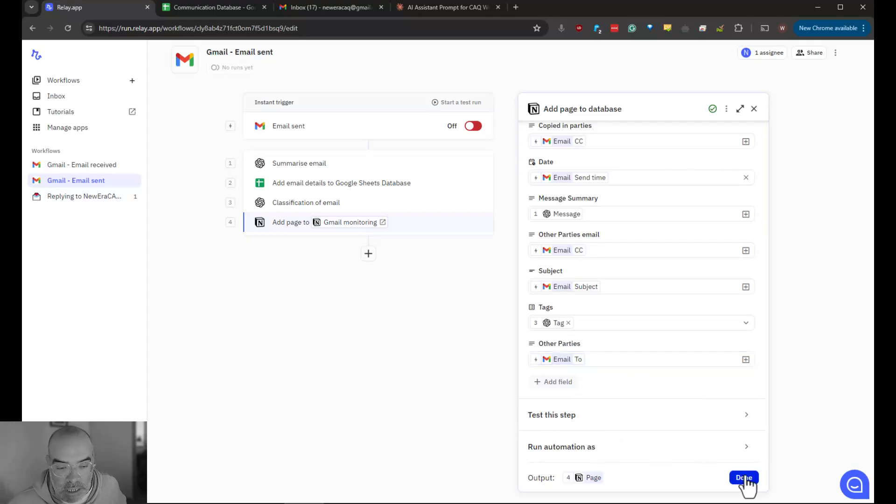
- Examine the From and To values of the trigger's sample email "Exciting Opportunity to Enhance Competitive Play in CAQ"
{"action": "left_click", "coordinate": [483, 129]}
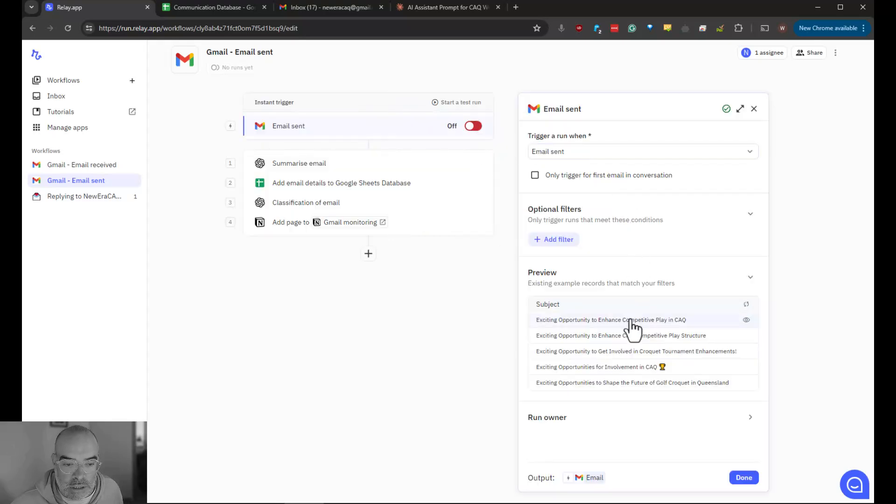
{"action": "left_click", "coordinate": [633, 324]}
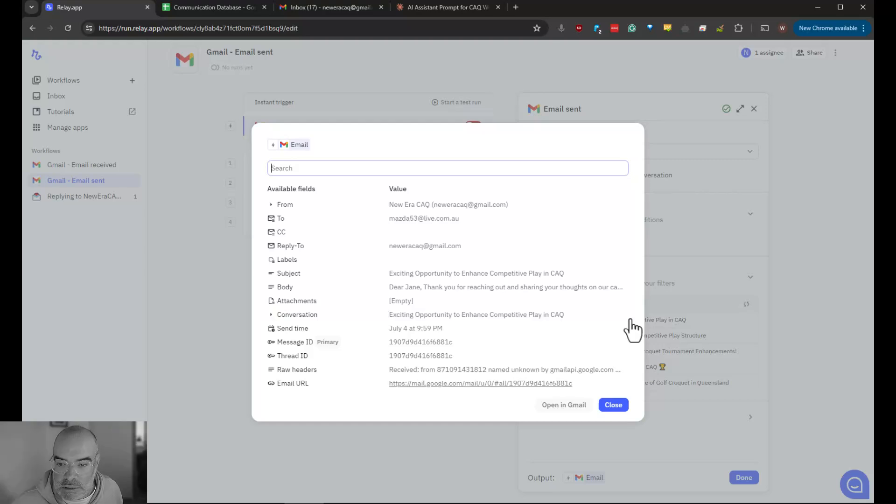
{"action": "left_click", "coordinate": [273, 205]}
{"action": "left_click", "coordinate": [273, 205]}
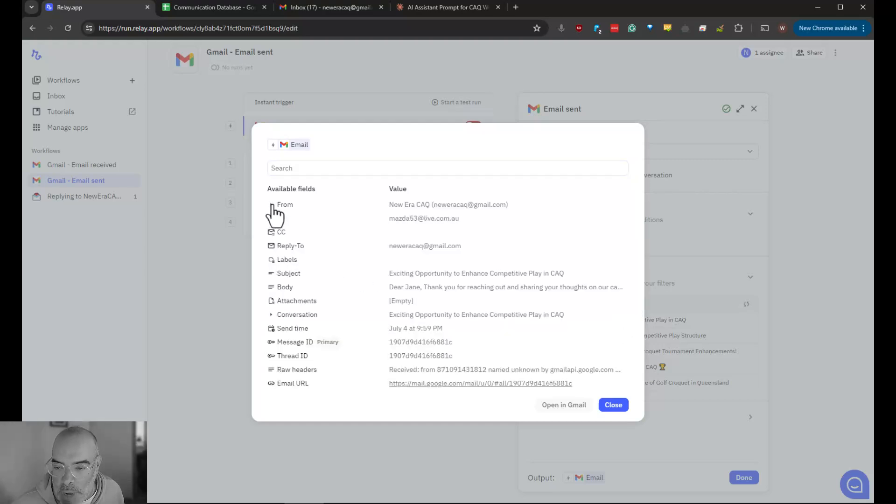
{"action": "triple_click", "coordinate": [422, 217]}
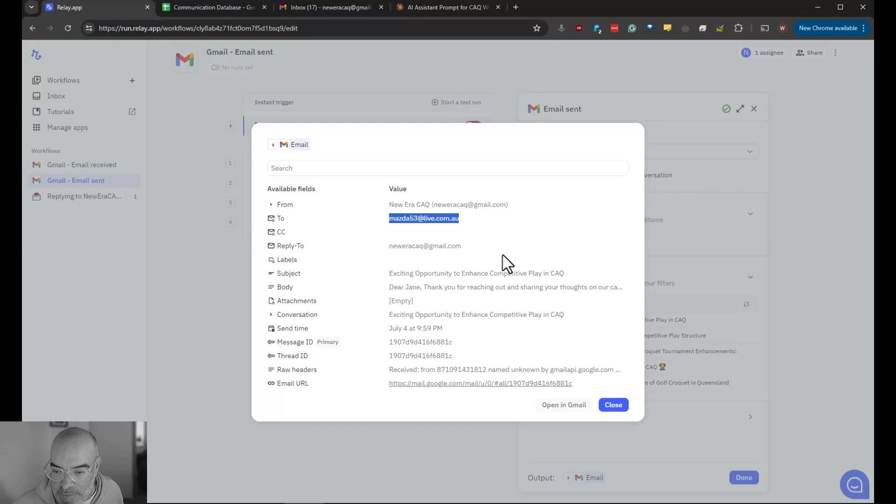
{"action": "left_click", "coordinate": [615, 407]}
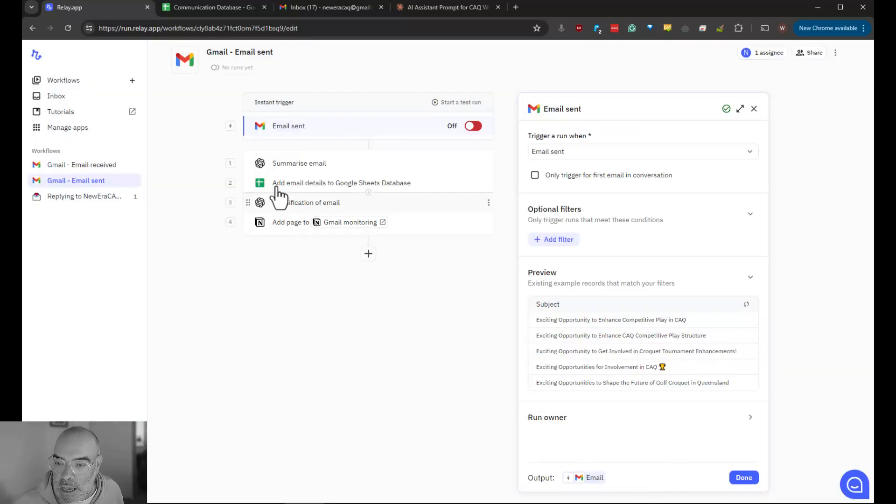
- Change the first category in the Classification of email instructions to "Commercial communications to business services providers"
{"action": "left_click", "coordinate": [290, 205]}
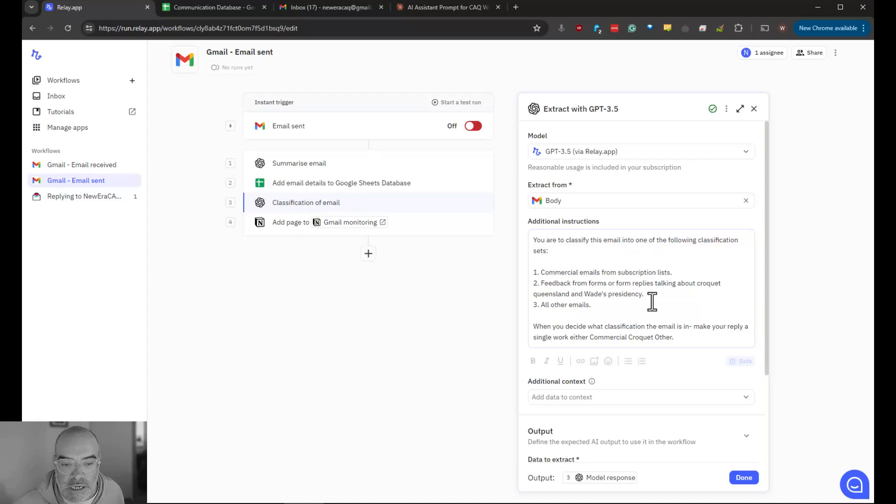
{"action": "left_click_drag", "start_coordinate": [681, 273], "coordinate": [541, 275]}
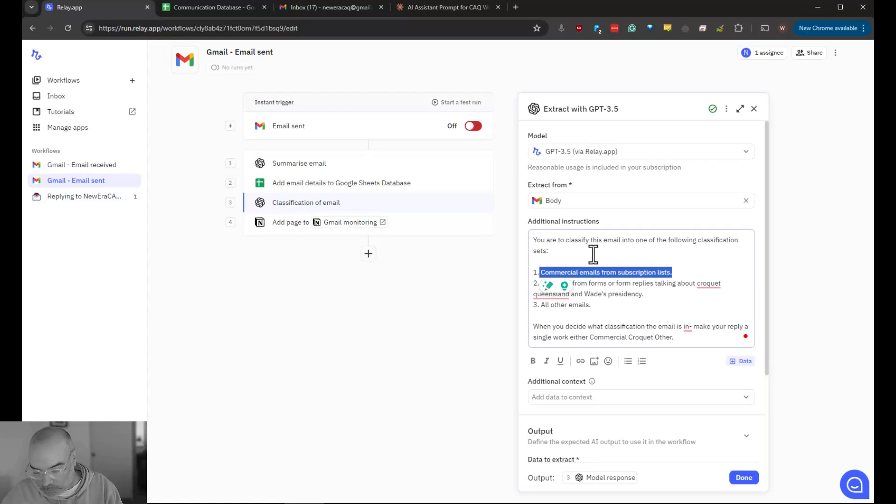
{"action": "key", "text": "Right"}
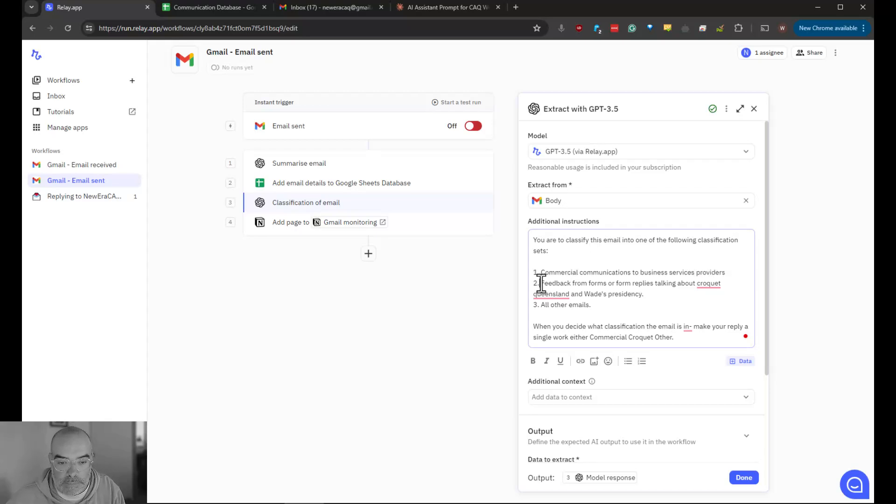
- Reword the start of the second classification category to "Replies to emails having conversations", keeping the text from "about croquet queensland" onward
{"action": "left_click_drag", "start_coordinate": [541, 283], "coordinate": [658, 285]}
{"action": "type", "text": "Replies"}
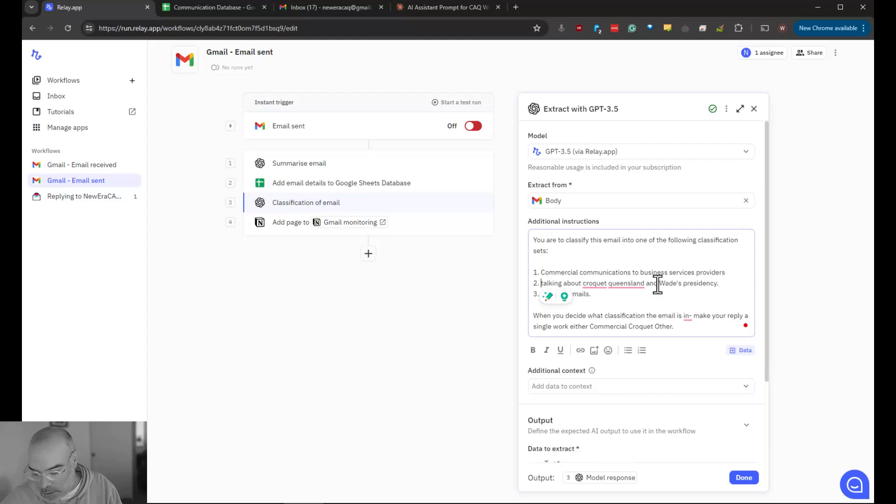
{"action": "type", "text": " to conversations"}
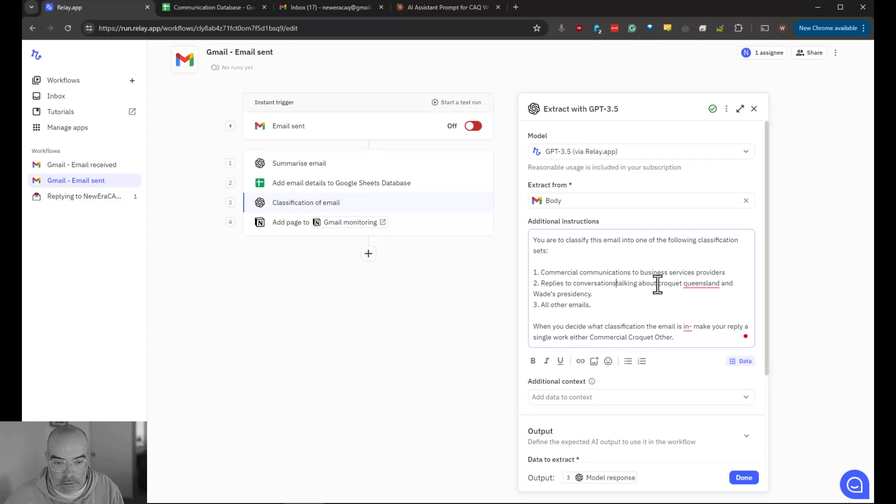
{"action": "key", "text": "BackSpace"}
{"action": "key", "text": "BackSpace"}
{"action": "key", "text": "BackSpace"}
{"action": "key", "text": "BackSpace"}
{"action": "key", "text": "BackSpace"}
{"action": "key", "text": "BackSpace"}
{"action": "key", "text": "BackSpace"}
{"action": "key", "text": "BackSpace"}
{"action": "key", "text": "BackSpace"}
{"action": "key", "text": "BackSpace"}
{"action": "key", "text": "BackSpace"}
{"action": "type", "text": "email"}
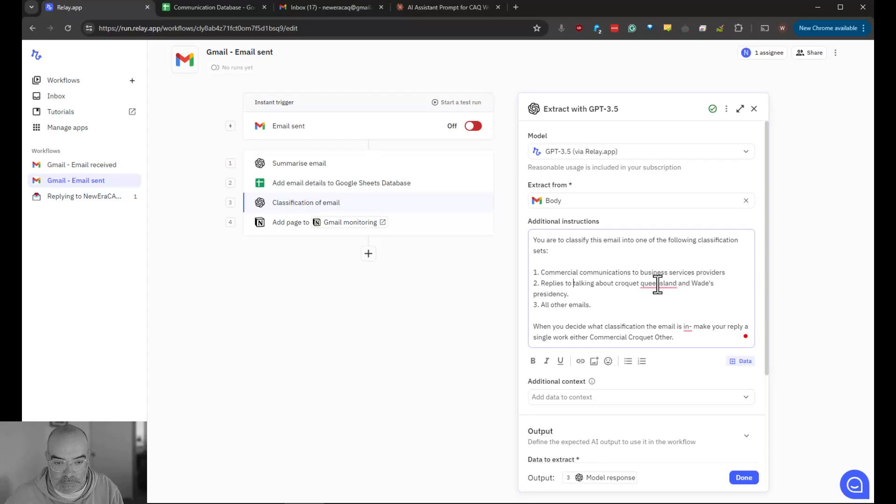
{"action": "type", "text": "s"}
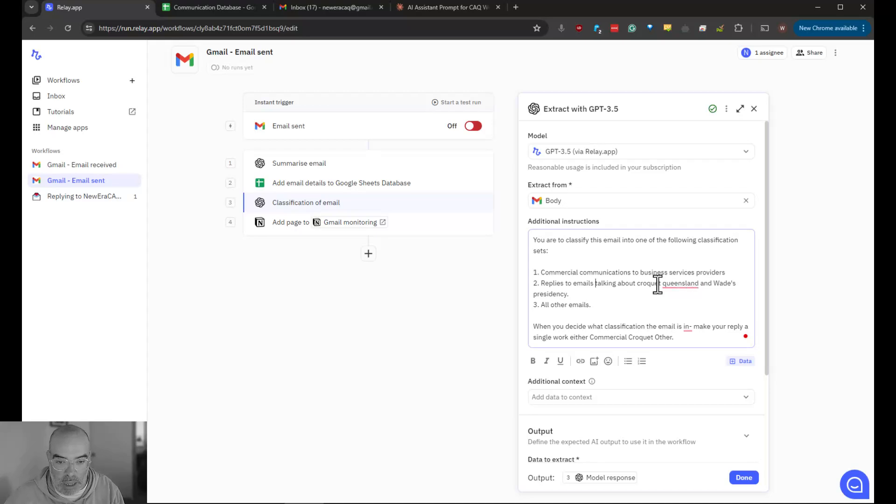
{"action": "key", "text": "Delete"}
{"action": "key", "text": "Delete"}
{"action": "key", "text": "Delete"}
{"action": "key", "text": "Delete"}
{"action": "key", "text": "Delete"}
{"action": "key", "text": "Delete"}
{"action": "key", "text": "Delete"}
{"action": "key", "text": "Delete"}
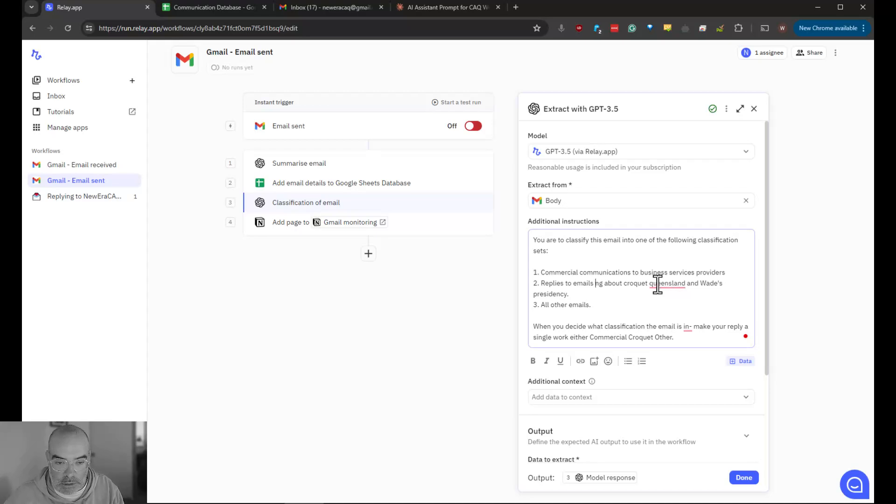
{"action": "type", "text": "having conversa"}
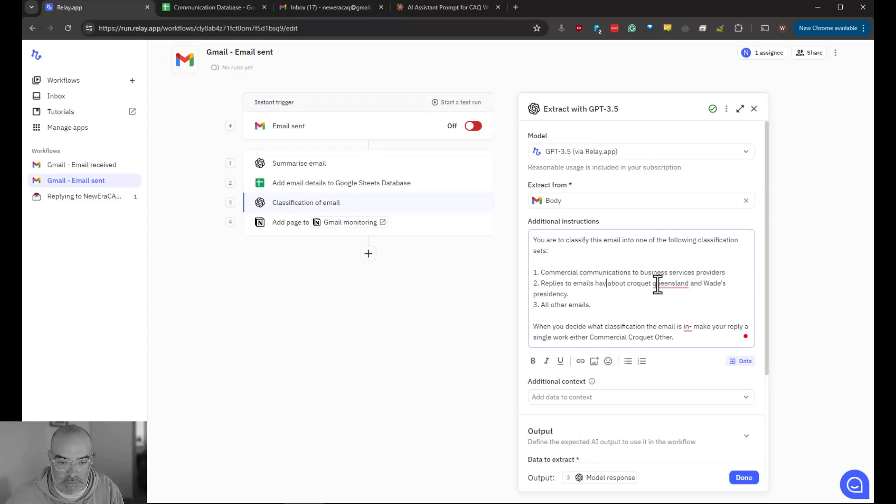
{"action": "type", "text": "tion"}
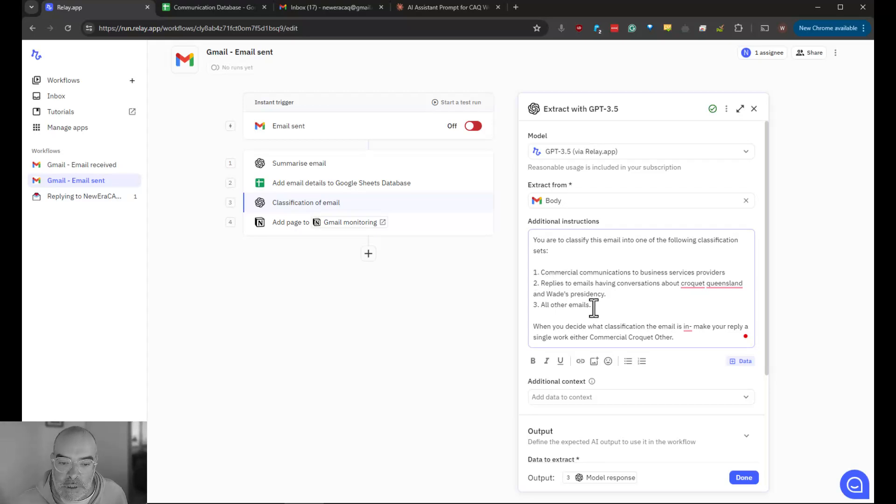
- Review the "All other emails" category and the Commercial, Croquet and Other reply words, and finish editing the classification step
{"action": "left_click_drag", "start_coordinate": [592, 305], "coordinate": [535, 306]}
{"action": "left_click", "coordinate": [568, 283]}
{"action": "scroll", "coordinate": [628, 310], "scroll_direction": "down", "scroll_amount": 2}
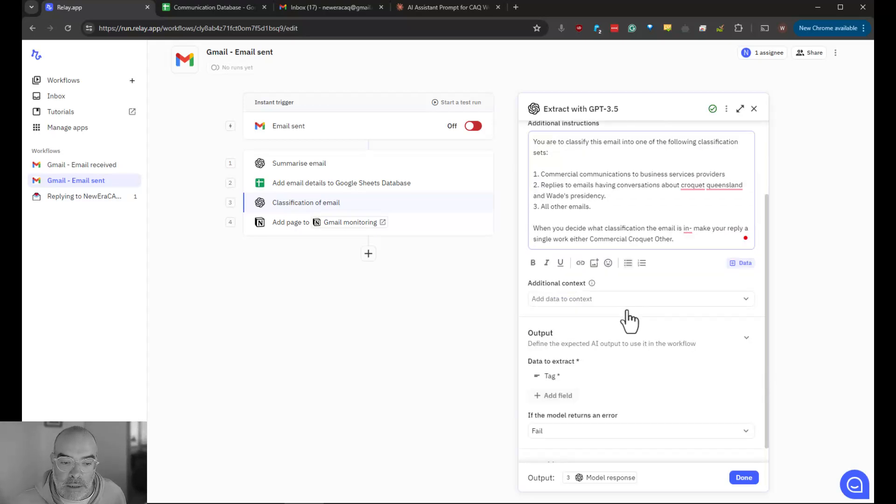
{"action": "double_click", "coordinate": [607, 239]}
{"action": "double_click", "coordinate": [647, 239]}
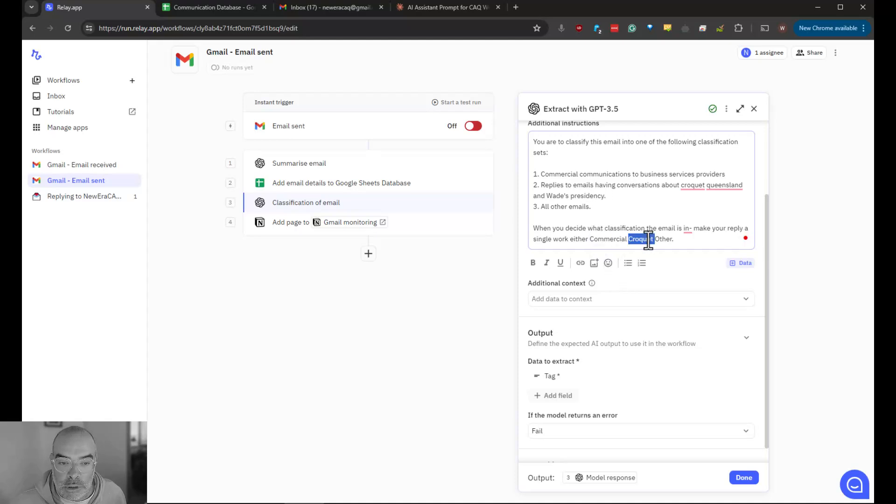
{"action": "double_click", "coordinate": [662, 239]}
{"action": "left_click", "coordinate": [635, 190]}
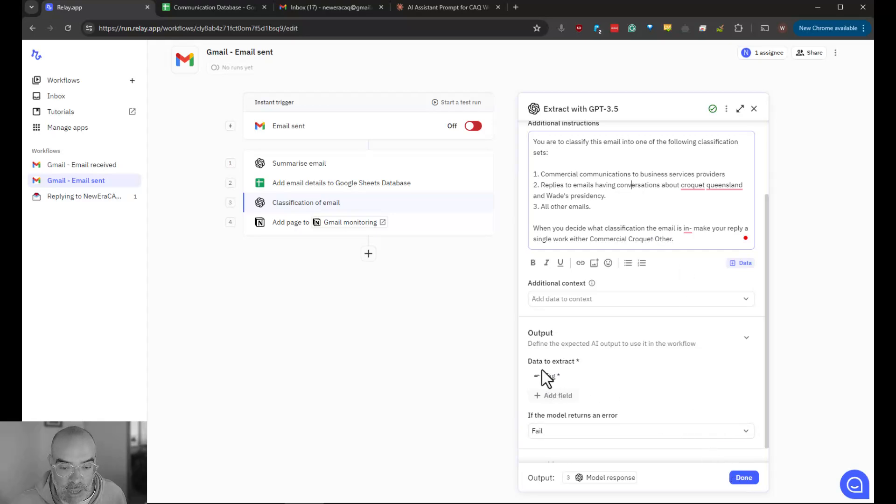
{"action": "left_click", "coordinate": [745, 479]}
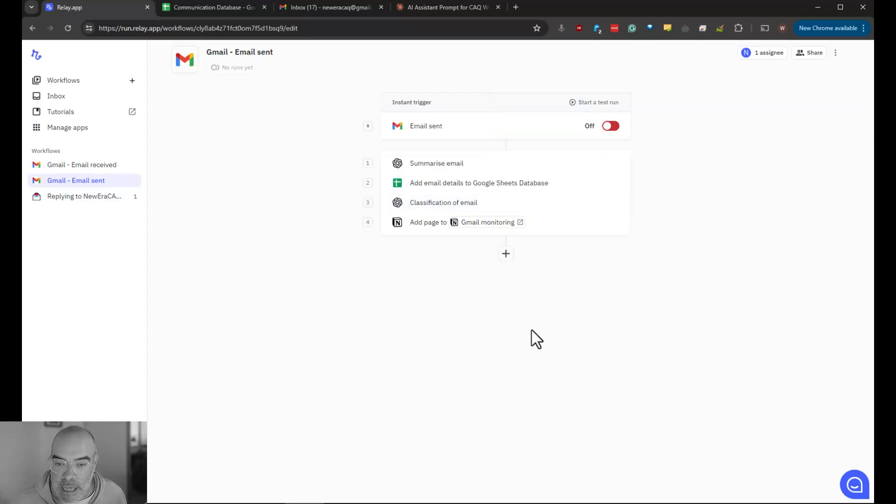
- Recheck the populated fields of the step that adds a page to Gmail monitoring, and close it
{"action": "left_click", "coordinate": [434, 231]}
{"action": "scroll", "coordinate": [586, 362], "scroll_direction": "down", "scroll_amount": 4}
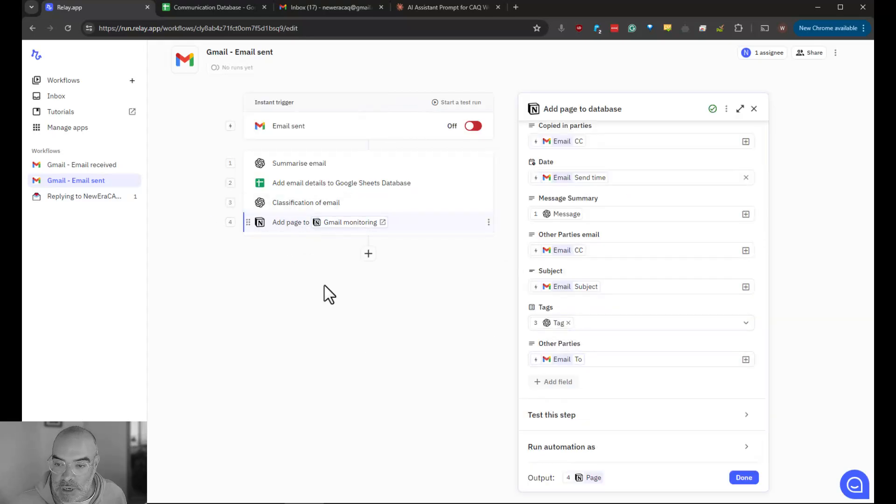
{"action": "left_click", "coordinate": [744, 478]}
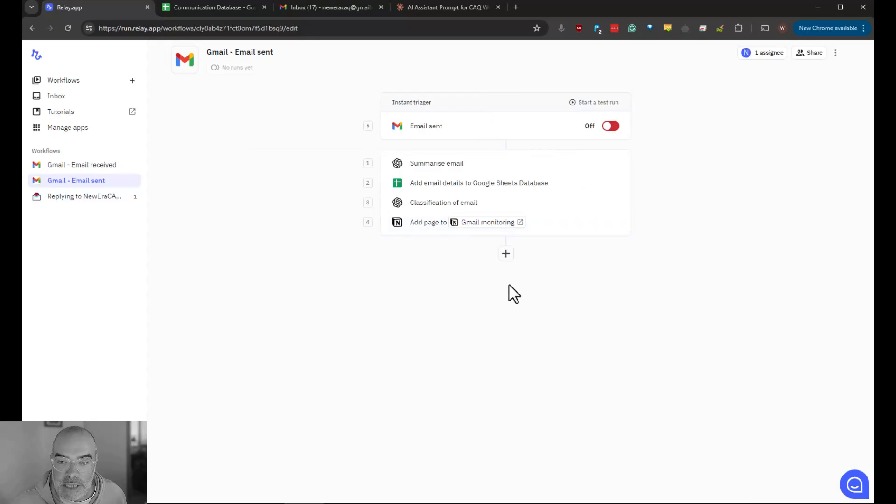
- Create a test run with the email "Exciting Opportunity to Enhance Competitive Play in CAQ" and start it
{"action": "left_click", "coordinate": [592, 108]}
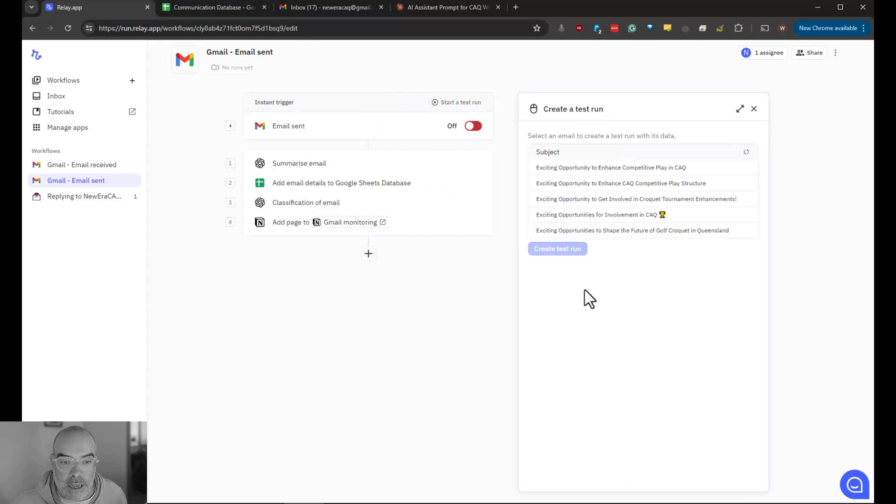
{"action": "left_click", "coordinate": [615, 169]}
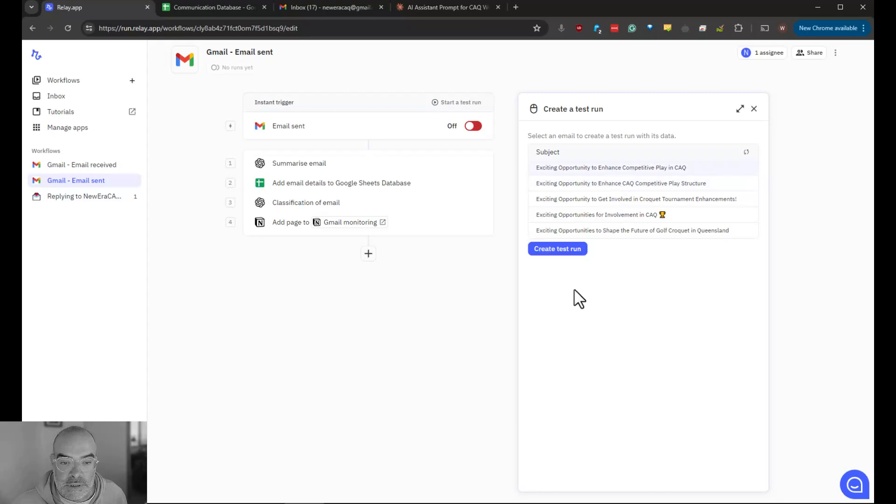
{"action": "left_click", "coordinate": [547, 255]}
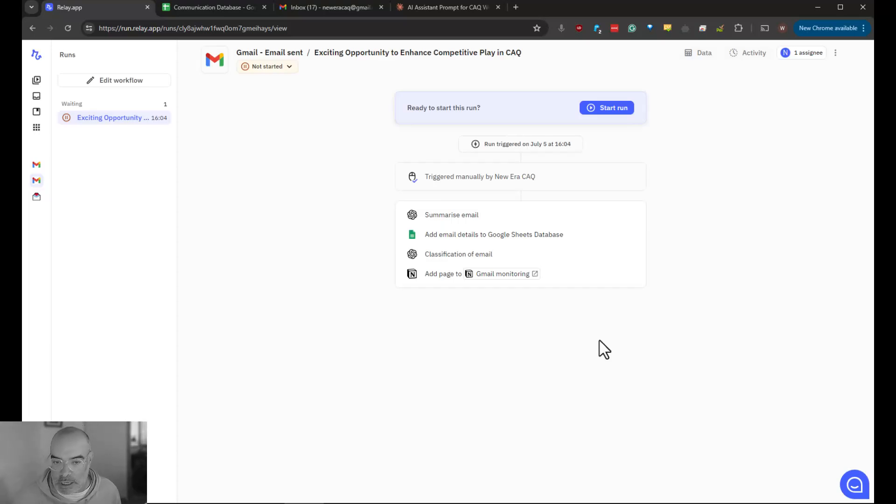
{"action": "left_click", "coordinate": [608, 110]}
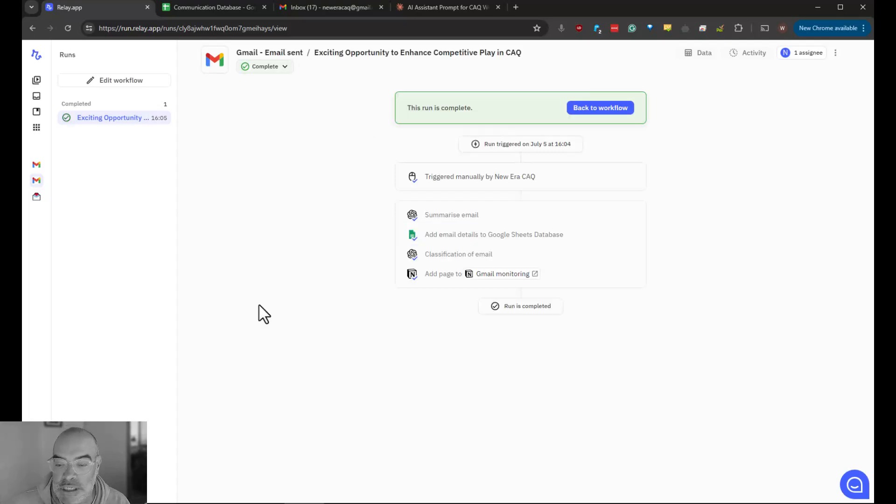
- Inspect the completed run's page-adding step, check the Gmail monitoring table in Notion, and return to the run
{"action": "left_click", "coordinate": [456, 274]}
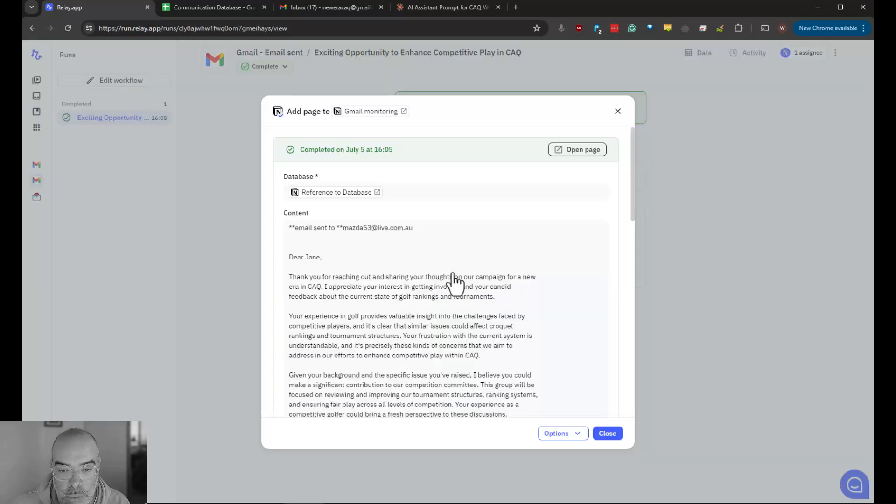
{"action": "left_click", "coordinate": [600, 436]}
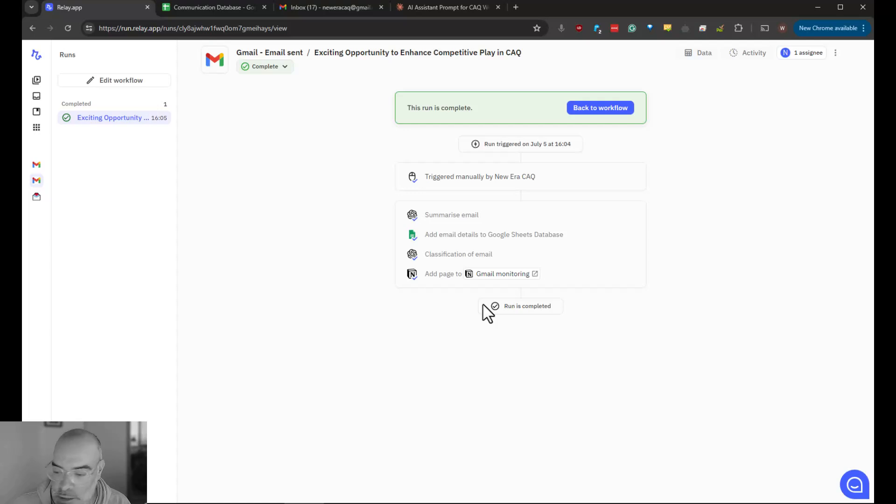
{"action": "key", "text": "alt+Tab"}
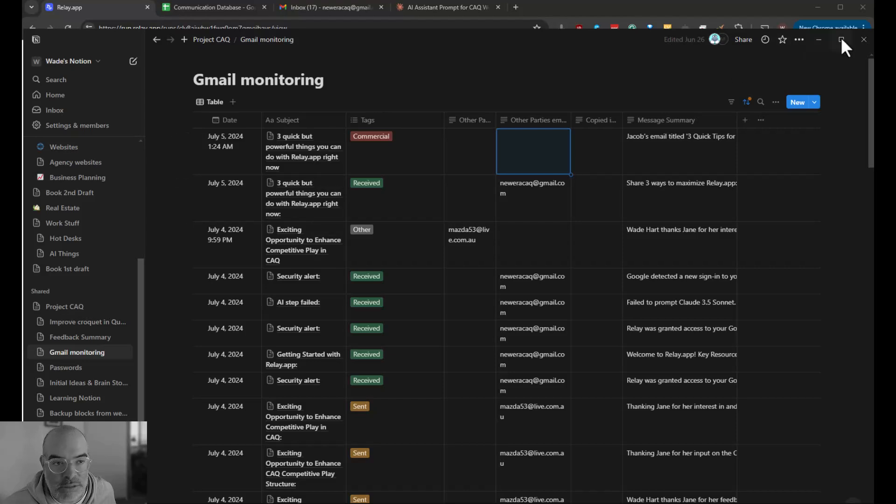
{"action": "left_click", "coordinate": [818, 40]}
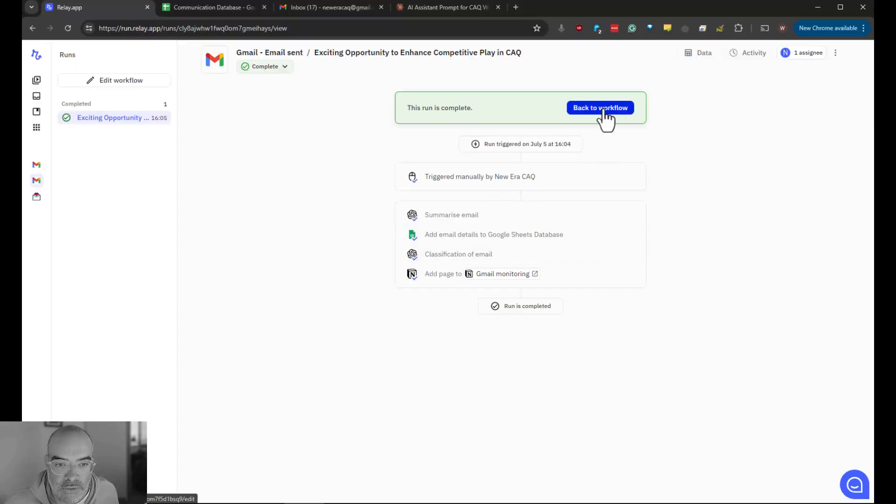
- Review the classification instructions used in the completed run and open that step for editing in the workflow
{"action": "mouse_move", "coordinate": [568, 281]}
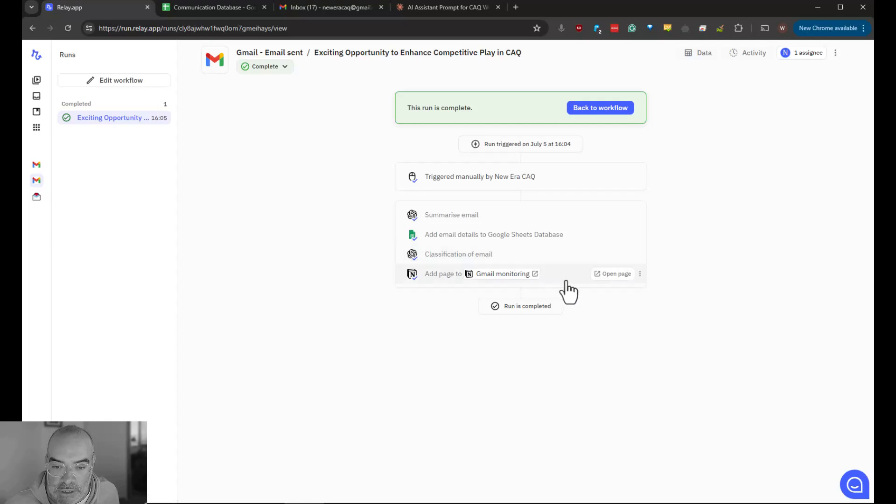
{"action": "mouse_move", "coordinate": [546, 254]}
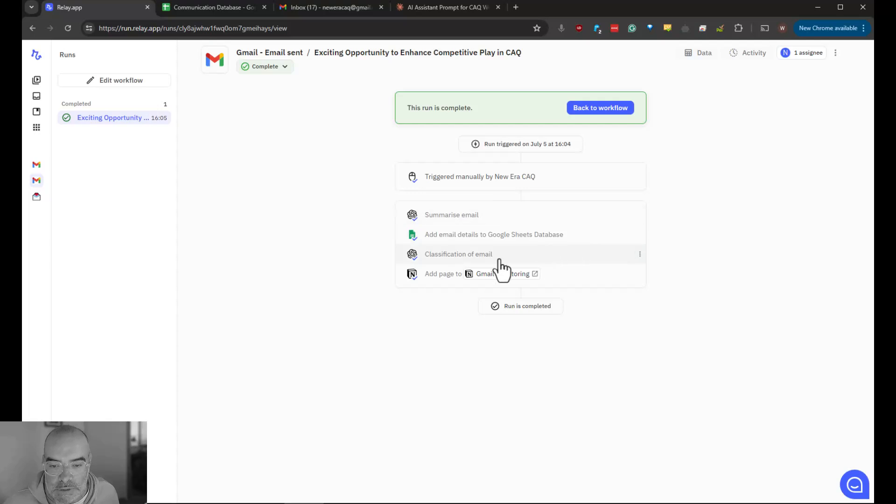
{"action": "left_click", "coordinate": [519, 259]}
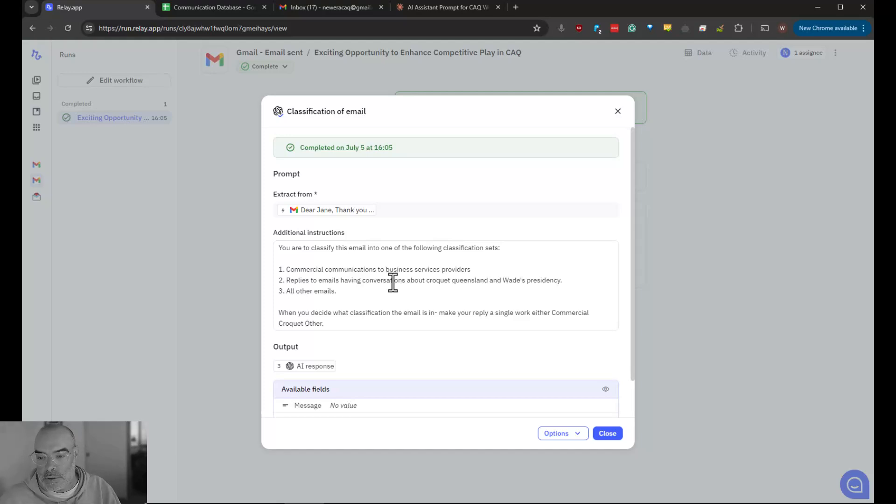
{"action": "double_click", "coordinate": [299, 280]}
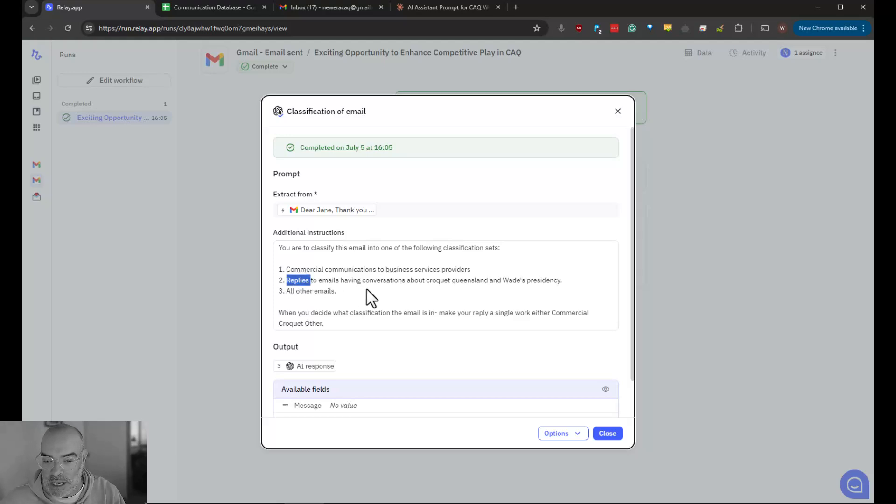
{"action": "left_click", "coordinate": [576, 433]}
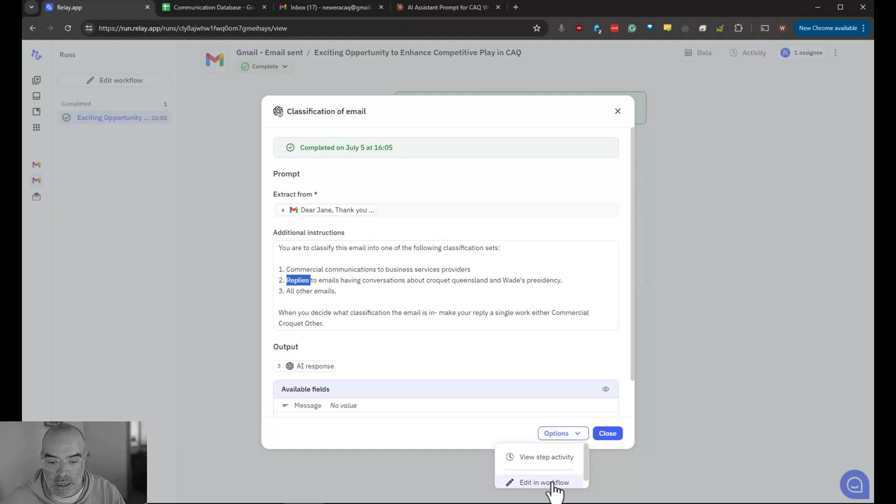
{"action": "left_click", "coordinate": [553, 483]}
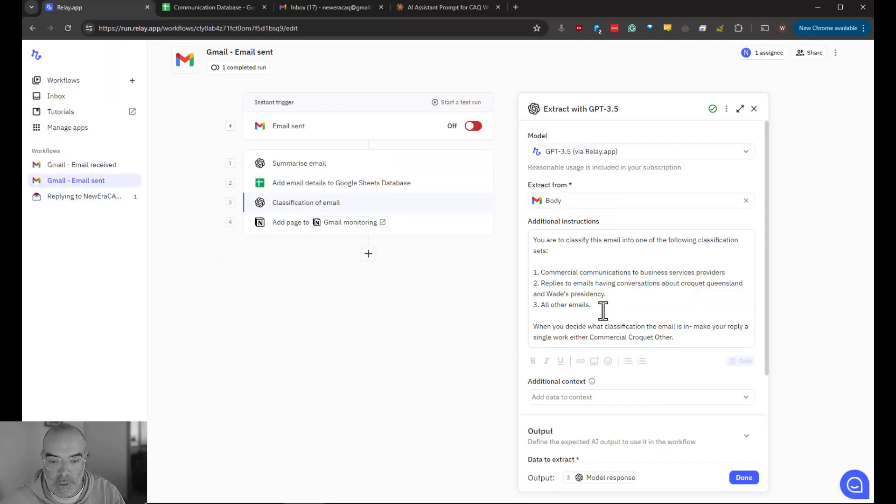
- Remove "Replies to" from the second classification category so that it starts with "Emails having conversations"
{"action": "double_click", "coordinate": [551, 283]}
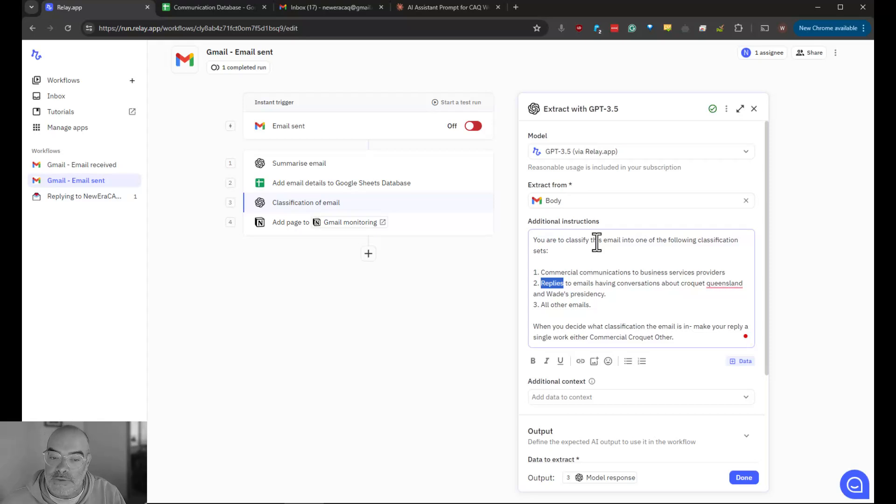
{"action": "key", "text": "Delete"}
{"action": "key", "text": "Delete"}
{"action": "key", "text": "Delete"}
{"action": "key", "text": "Delete"}
{"action": "key", "text": "Delete"}
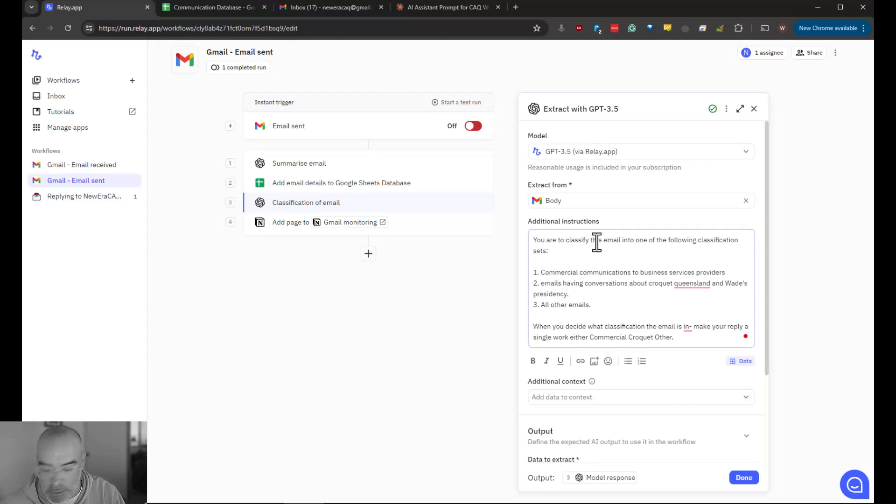
{"action": "key", "text": "Delete"}
{"action": "type", "text": "E"}
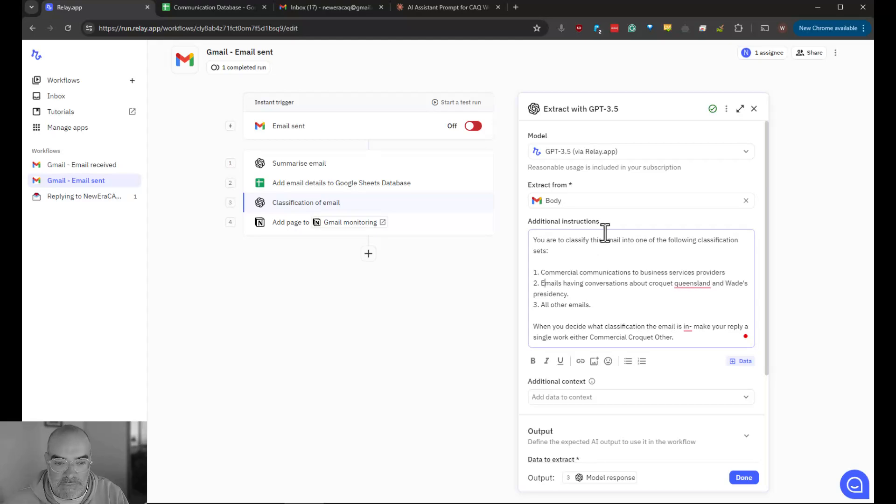
- Delete the word "queensland" after "croquet" in the second classification category
{"action": "right_click", "coordinate": [682, 283]}
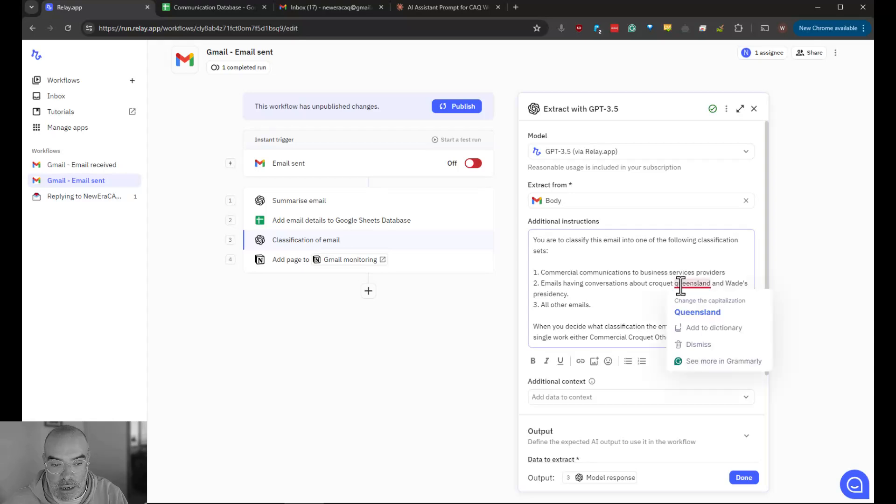
{"action": "left_click", "coordinate": [703, 311]}
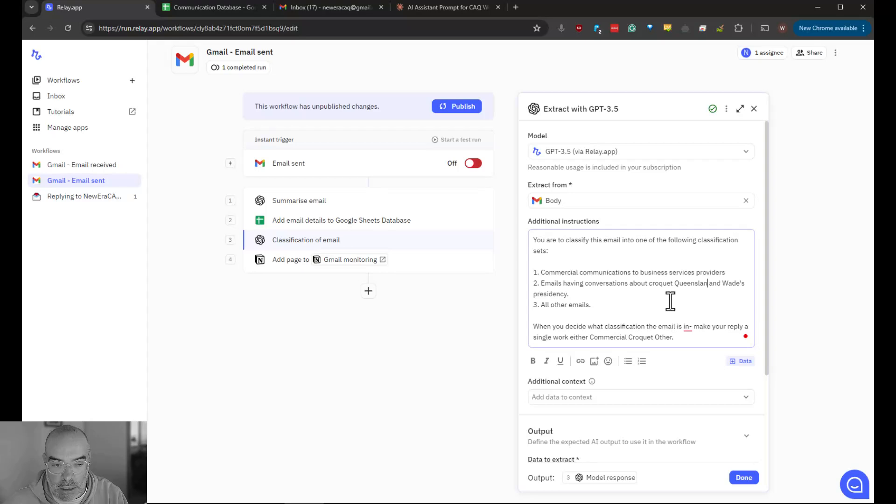
{"action": "key", "text": "BackSpace"}
{"action": "key", "text": "BackSpace"}
{"action": "key", "text": "BackSpace"}
{"action": "key", "text": "BackSpace"}
{"action": "key", "text": "BackSpace"}
{"action": "key", "text": "BackSpace"}
{"action": "key", "text": "BackSpace"}
{"action": "key", "text": "BackSpace"}
{"action": "key", "text": "BackSpace"}
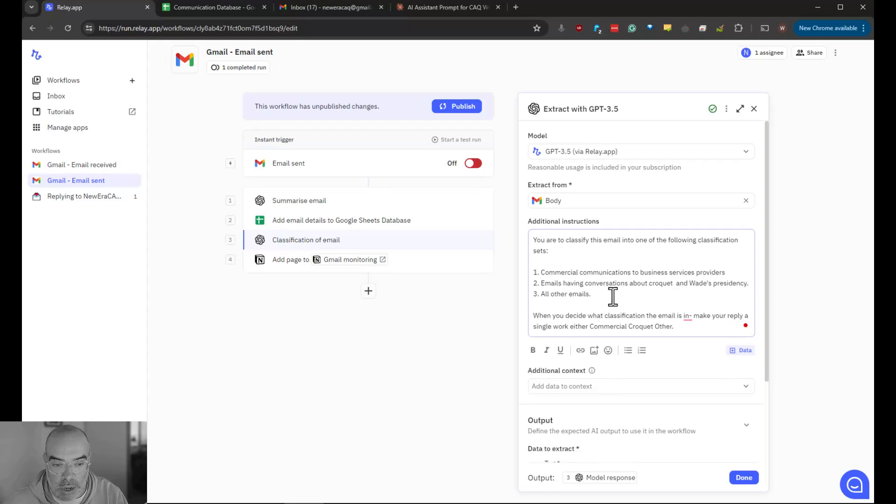
{"action": "key", "text": "BackSpace"}
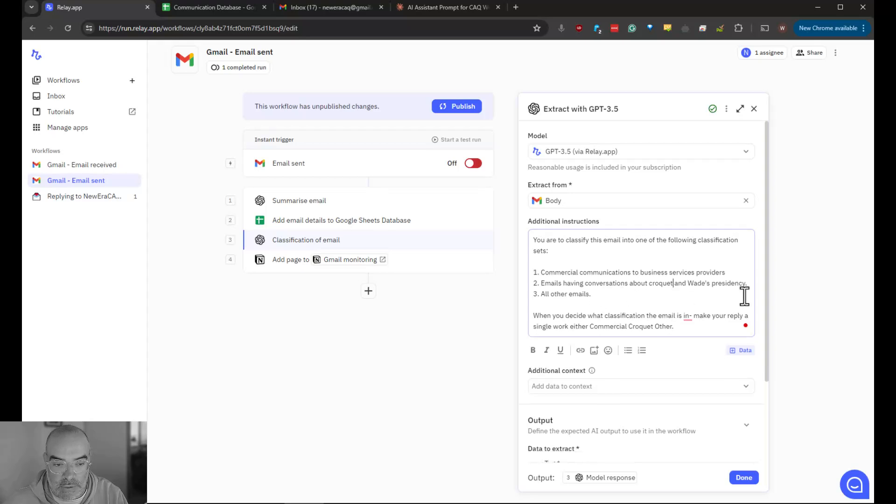
- Insert "CAQ/Croquet Association Queensland" before "presidency" in the second category and finish editing the classification step
{"action": "left_click", "coordinate": [708, 284]}
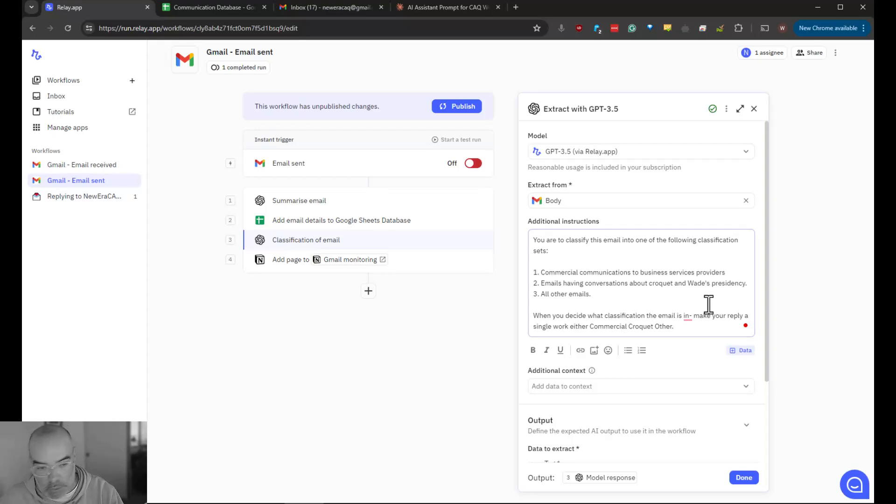
{"action": "type", "text": "Qu"}
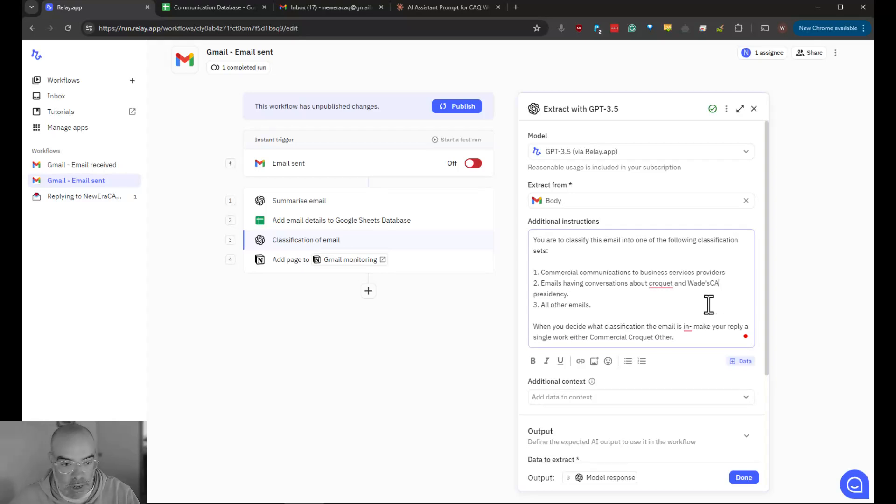
{"action": "key", "text": "BackSpace"}
{"action": "key", "text": "BackSpace"}
{"action": "type", "text": "CAQ/"}
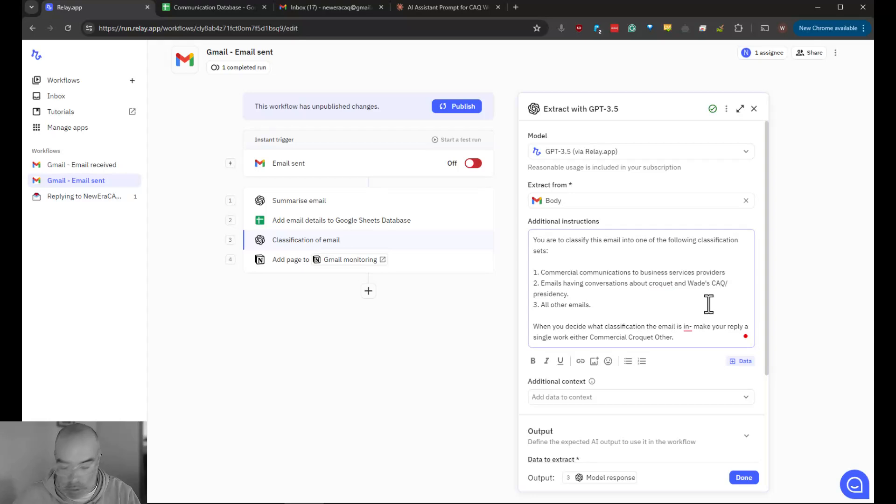
{"action": "type", "text": "Croque"}
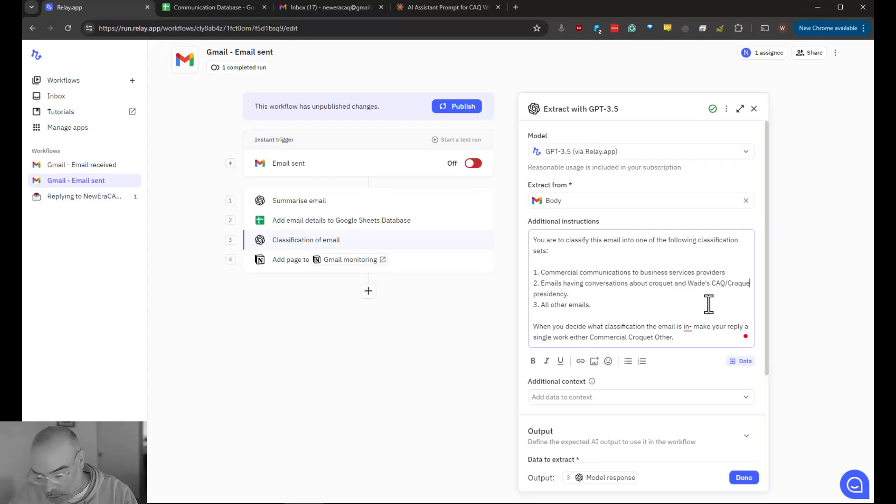
{"action": "type", "text": "t Associ"}
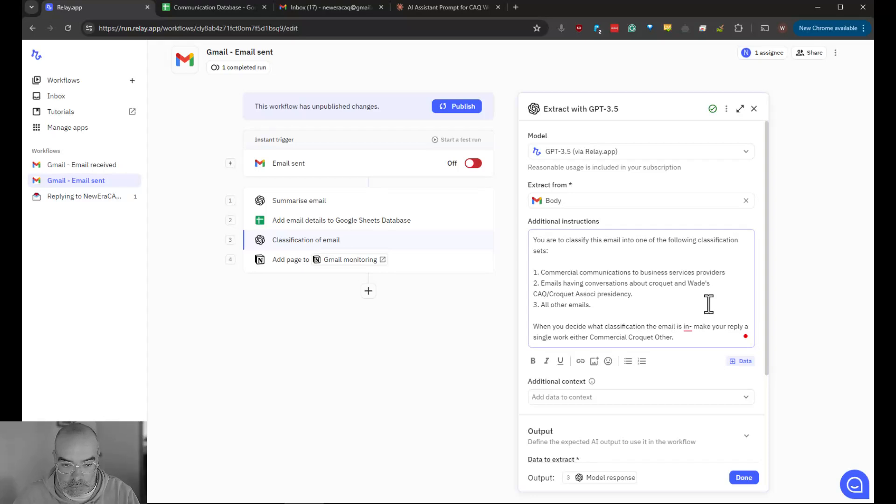
{"action": "type", "text": "ation "}
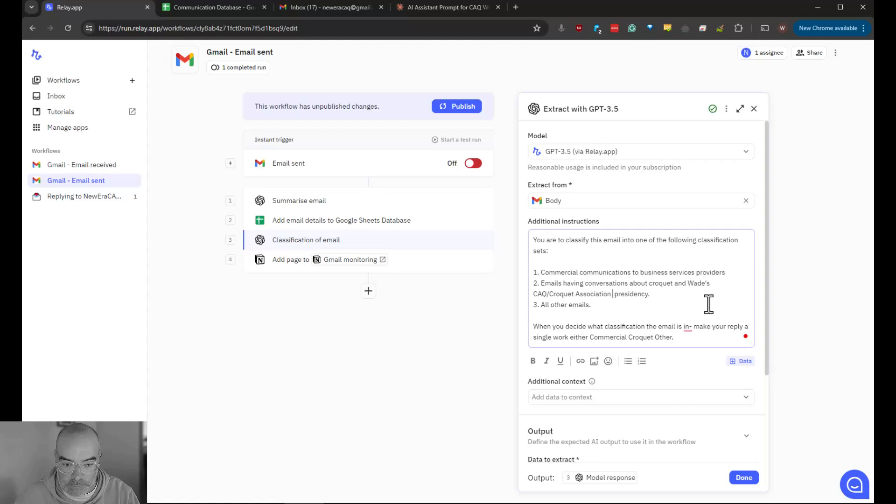
{"action": "type", "text": "Q"}
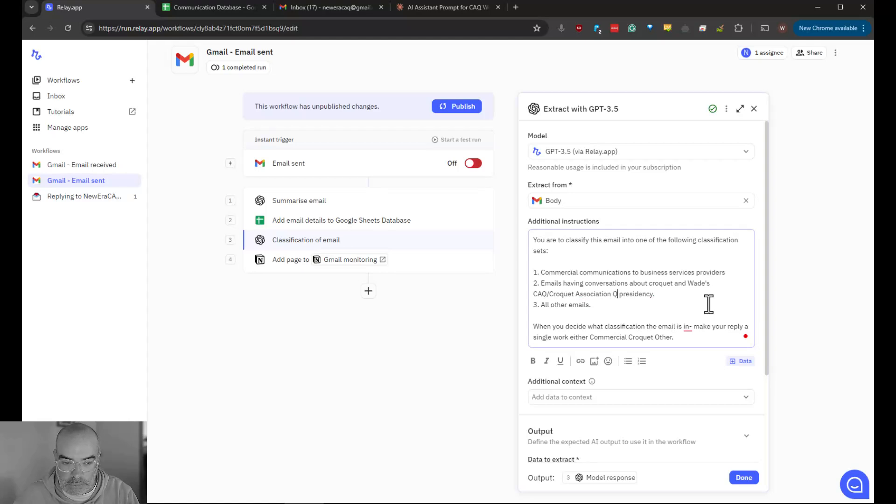
{"action": "type", "text": "ueensland"}
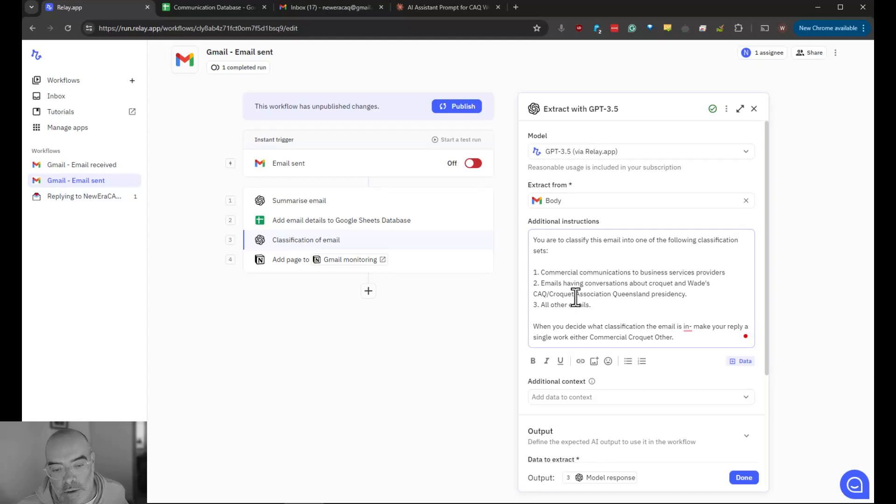
{"action": "left_click", "coordinate": [743, 478]}
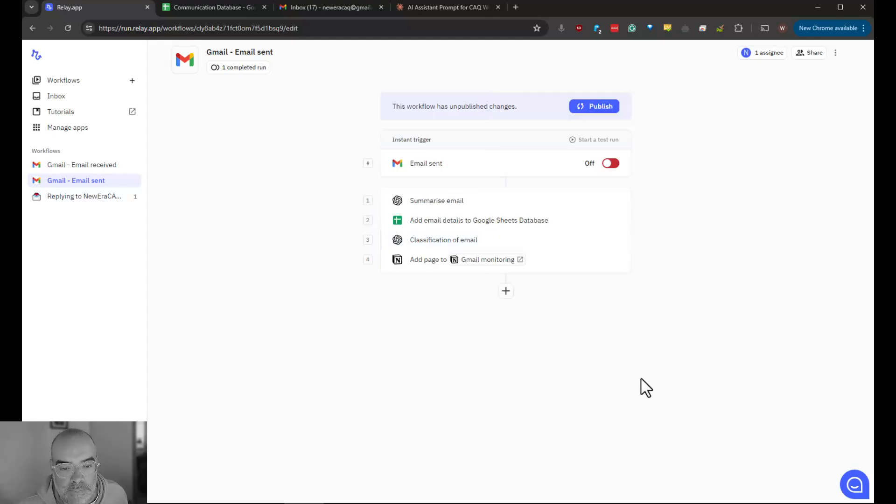
- Test the classification step with the email "Exciting Opportunity to Enhance Competitive Play in CAQ" and check the returned tag
{"action": "left_click", "coordinate": [494, 244]}
{"action": "scroll", "coordinate": [631, 361], "scroll_direction": "down", "scroll_amount": 3}
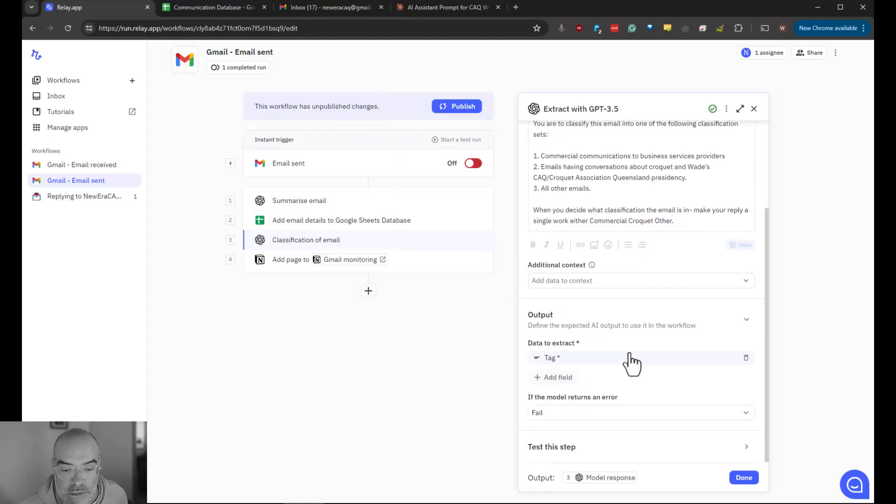
{"action": "left_click", "coordinate": [607, 449]}
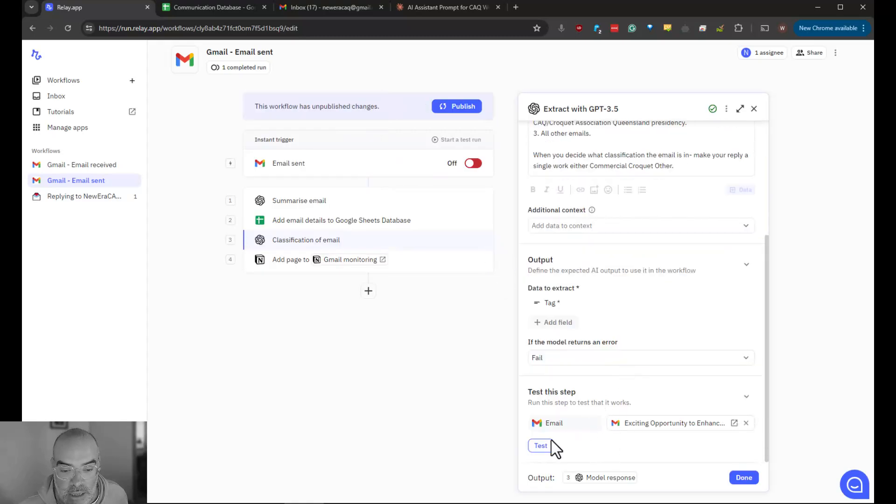
{"action": "left_click", "coordinate": [541, 447]}
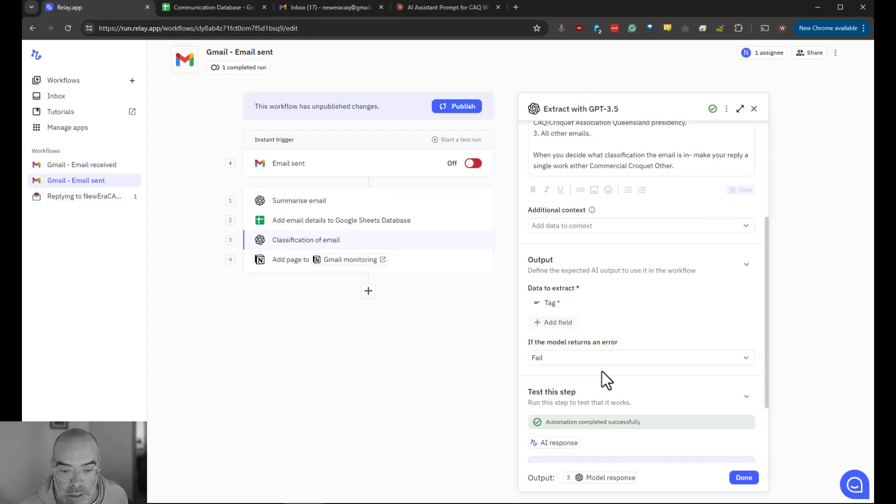
{"action": "scroll", "coordinate": [606, 379], "scroll_direction": "down", "scroll_amount": 2}
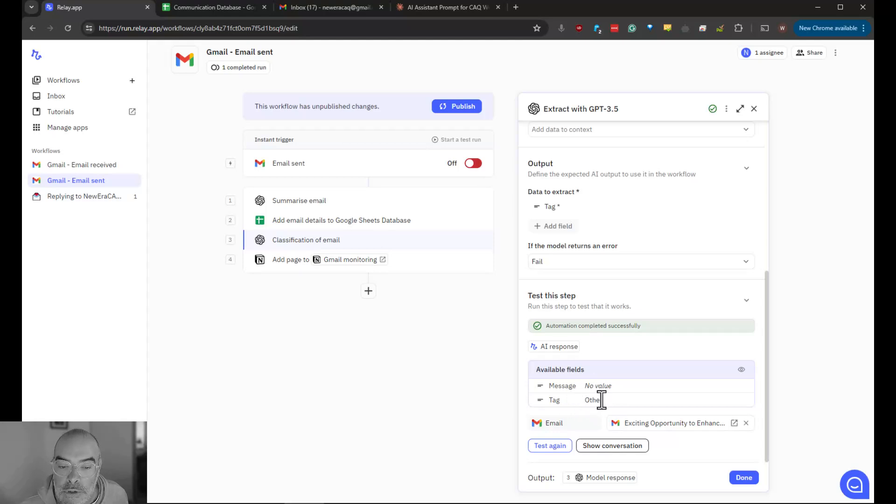
- Change the "and" after "croquet" in the second classification category to "and/or"
{"action": "scroll", "coordinate": [602, 397], "scroll_direction": "up", "scroll_amount": 6}
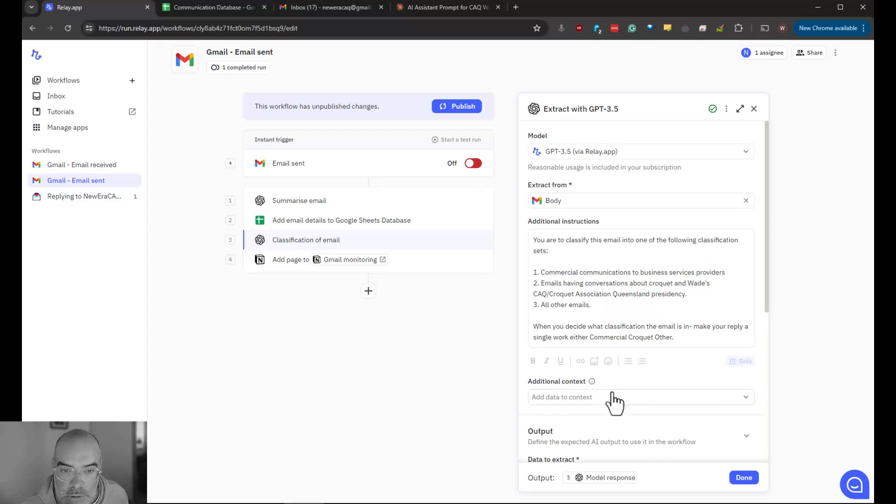
{"action": "left_click", "coordinate": [547, 283]}
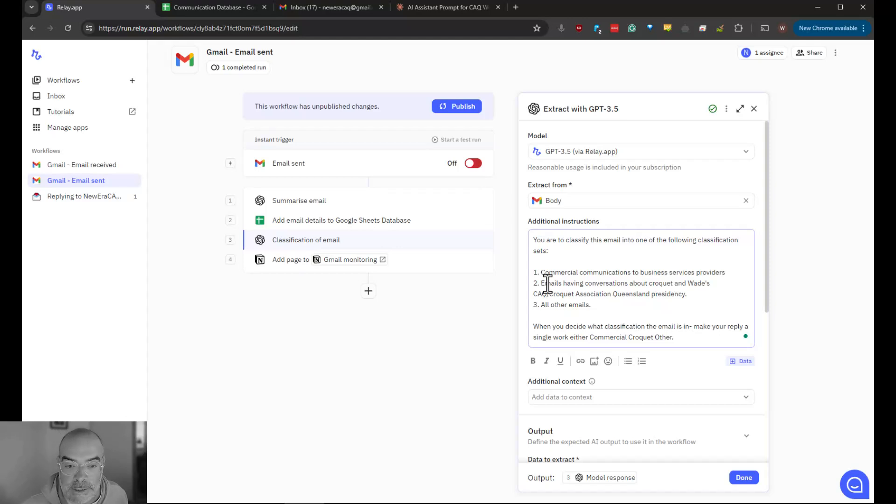
{"action": "scroll", "coordinate": [600, 299], "scroll_direction": "down", "scroll_amount": 1}
{"action": "scroll", "coordinate": [600, 298], "scroll_direction": "up", "scroll_amount": 1}
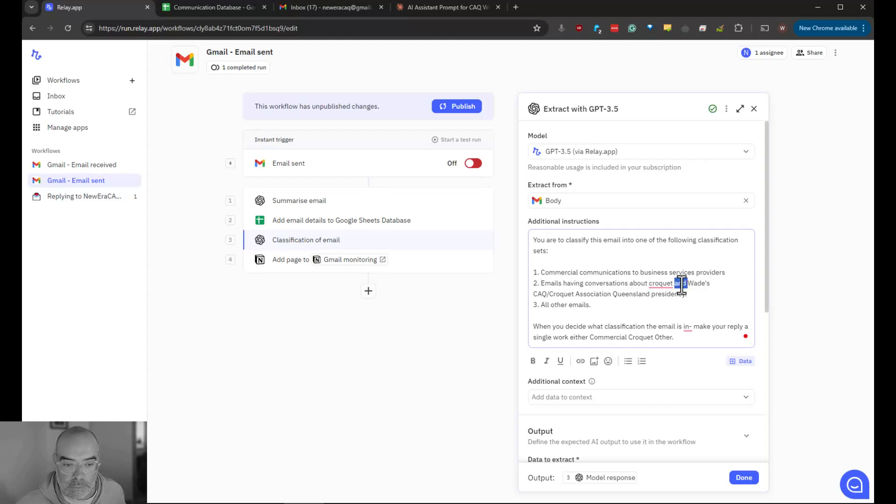
{"action": "key", "text": "Right"}
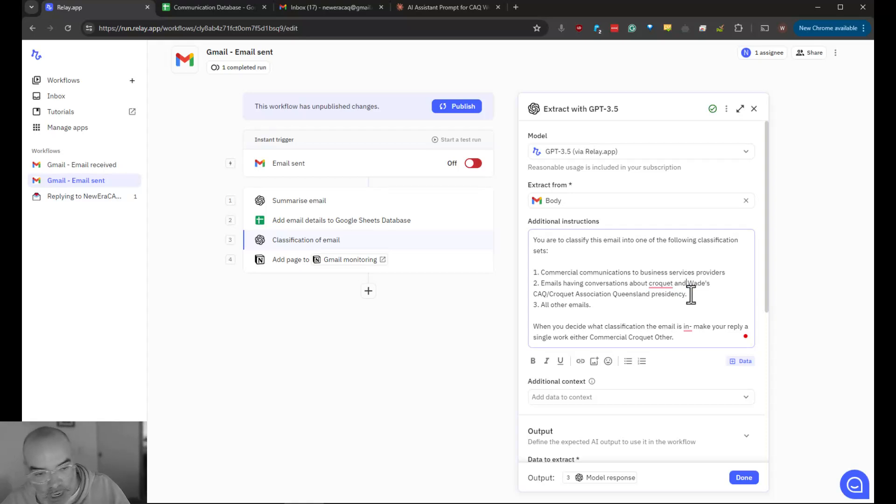
{"action": "type", "text": "/or"}
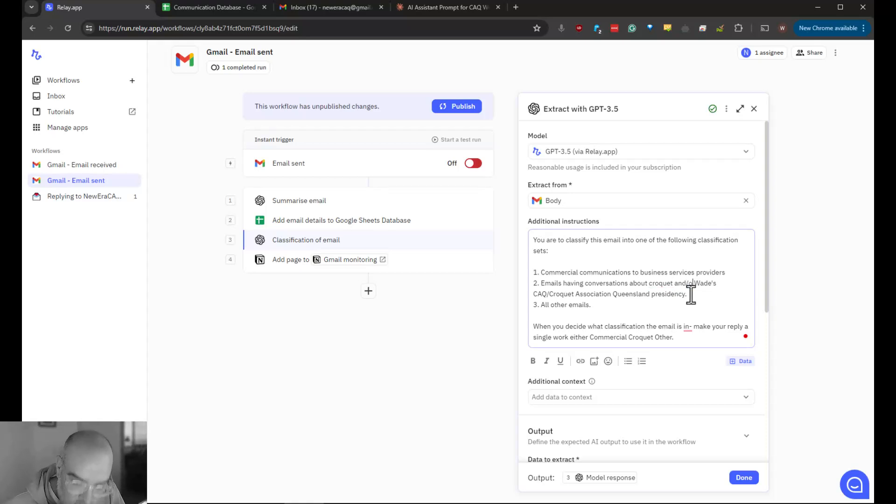
- Finish editing the classification step, then retest it with the email "Exciting Opportunity to Enhance Competitive Play in CAQ" and check the returned tag
{"action": "left_click", "coordinate": [746, 478]}
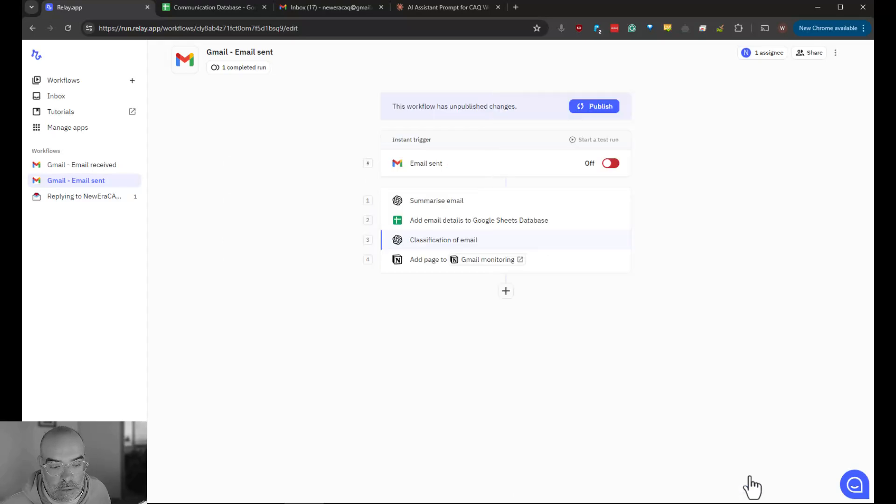
{"action": "left_click", "coordinate": [510, 254]}
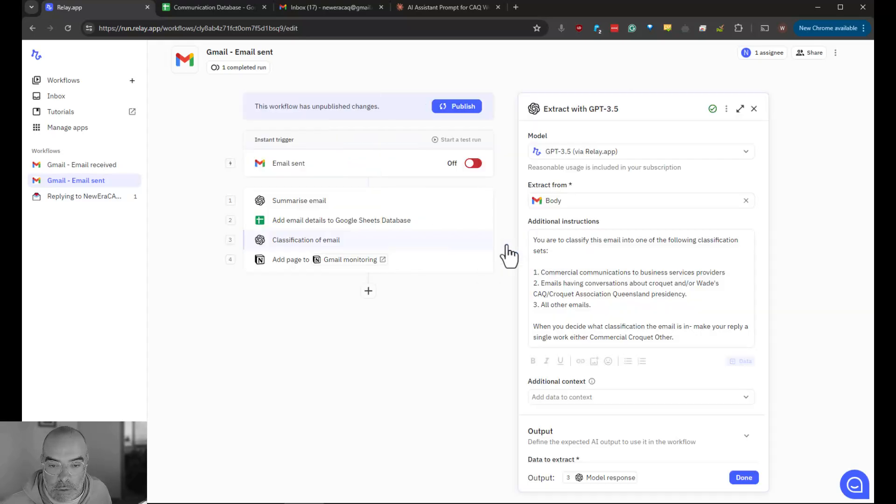
{"action": "scroll", "coordinate": [642, 358], "scroll_direction": "down", "scroll_amount": 3}
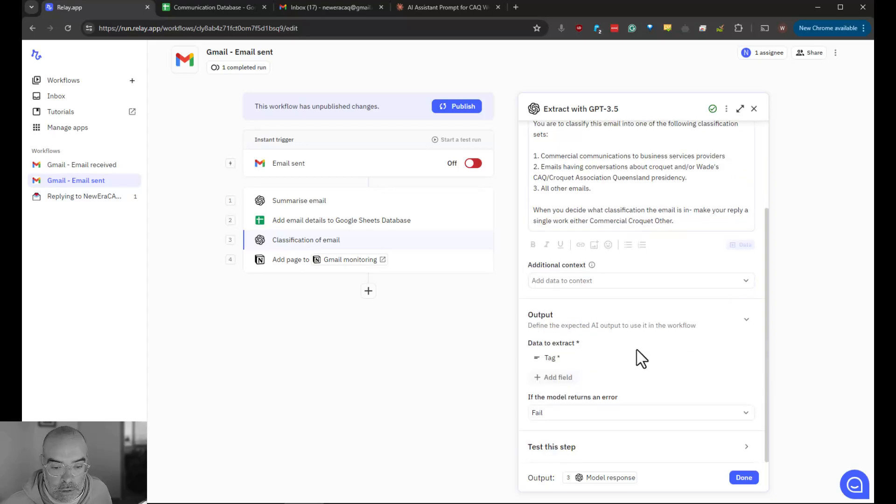
{"action": "left_click", "coordinate": [569, 447]}
{"action": "left_click", "coordinate": [544, 434]}
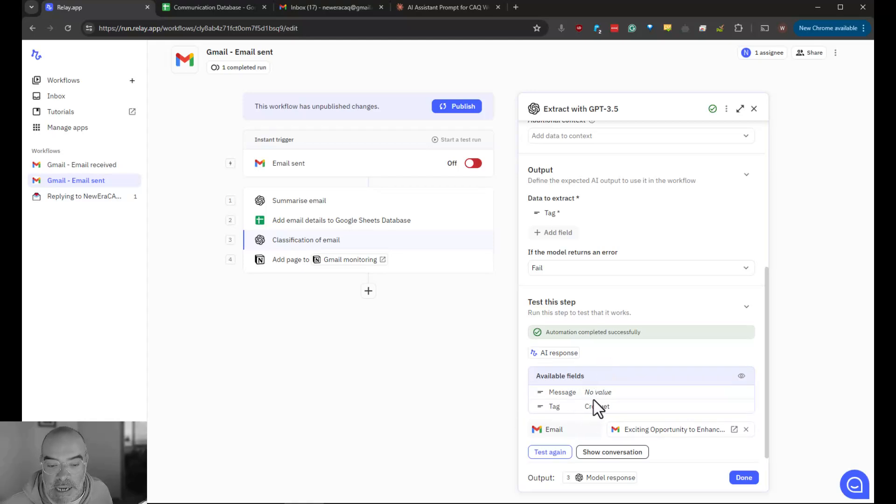
{"action": "scroll", "coordinate": [602, 398], "scroll_direction": "up", "scroll_amount": 5}
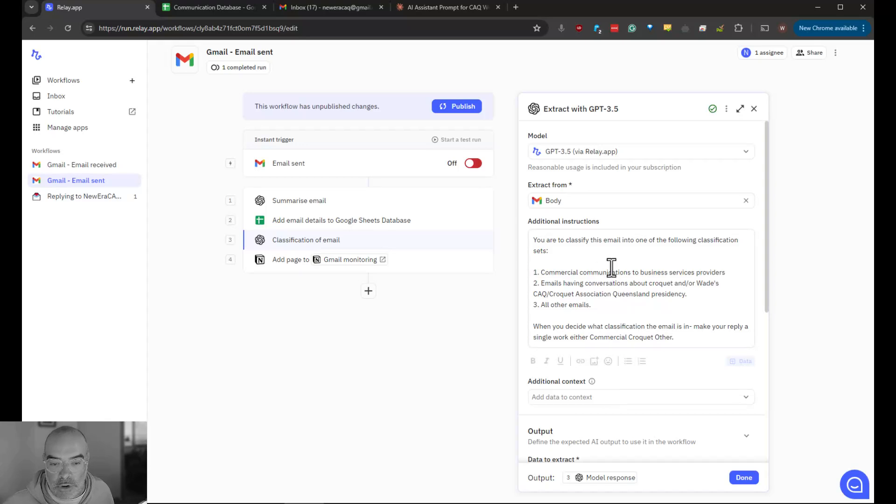
- Add the Sent option to the Tags field of the Gmail monitoring page step and publish the Gmail - Email sent workflow
{"action": "left_click", "coordinate": [463, 108]}
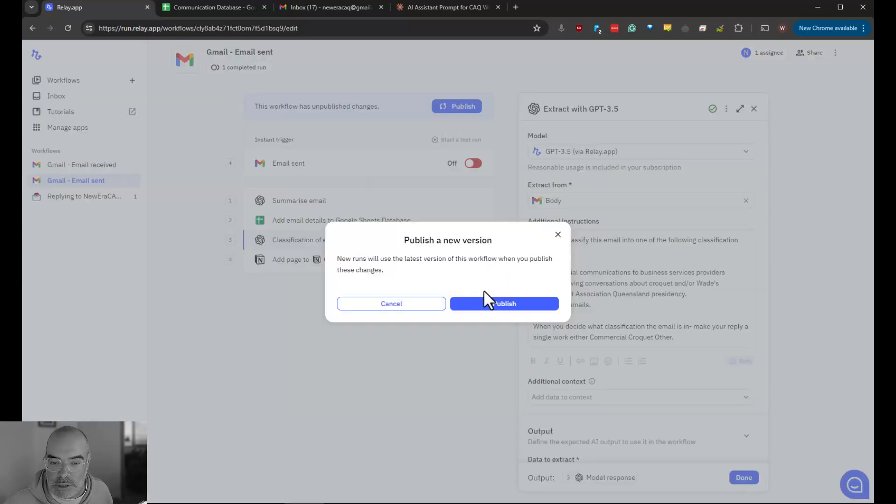
{"action": "left_click", "coordinate": [366, 305]}
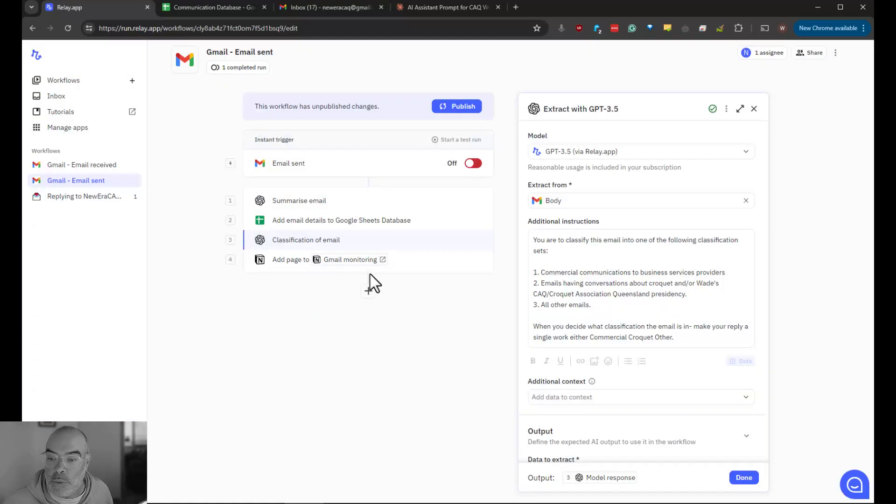
{"action": "left_click", "coordinate": [426, 264]}
{"action": "scroll", "coordinate": [590, 304], "scroll_direction": "down", "scroll_amount": 5}
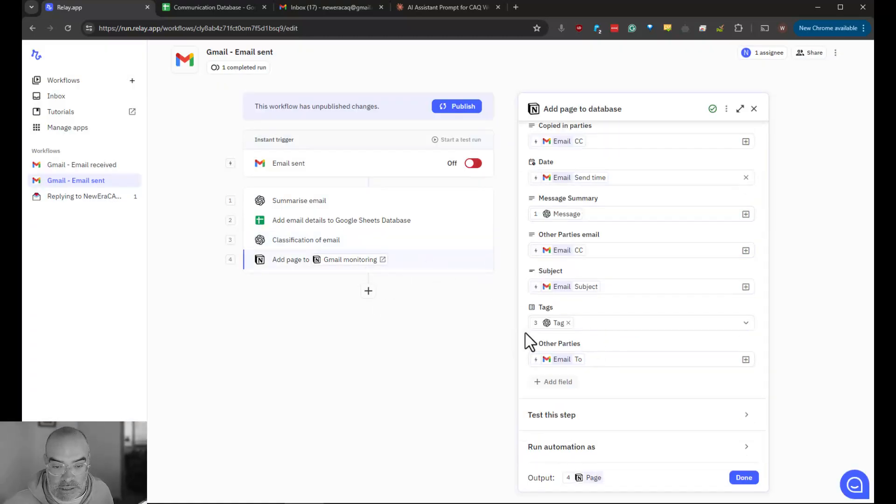
{"action": "left_click", "coordinate": [603, 326]}
{"action": "left_click", "coordinate": [606, 326]}
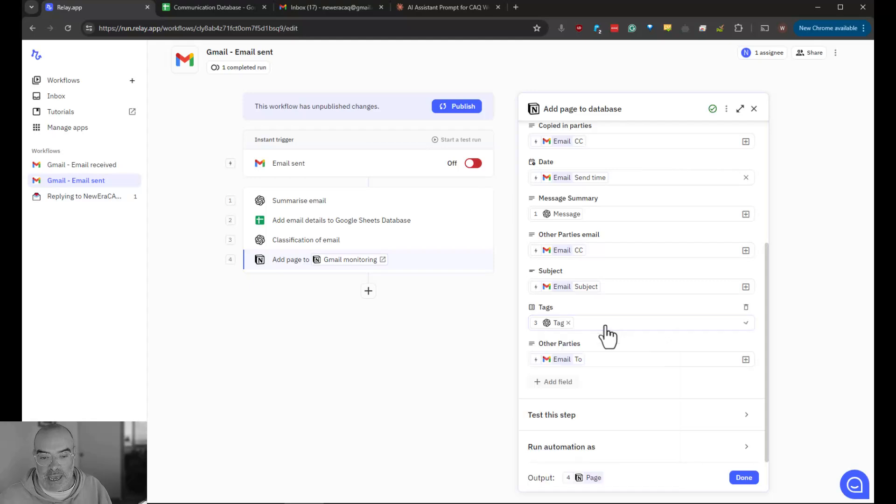
{"action": "left_click", "coordinate": [606, 335]}
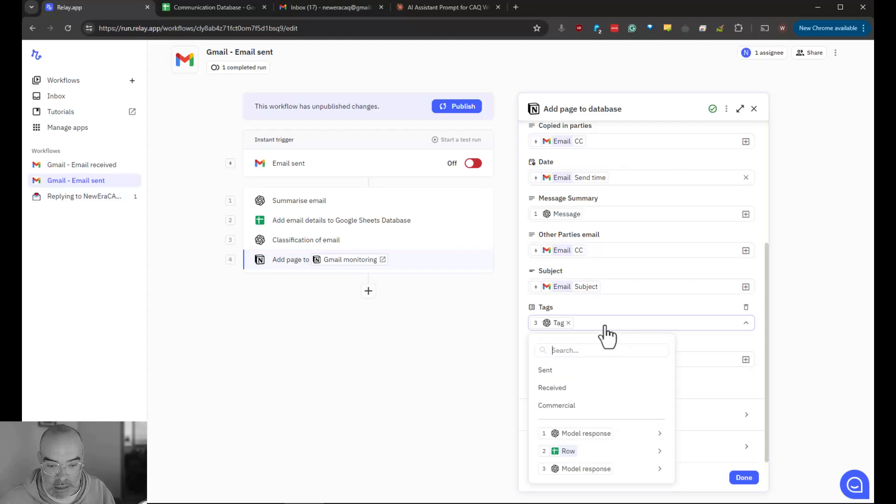
{"action": "left_click", "coordinate": [576, 372]}
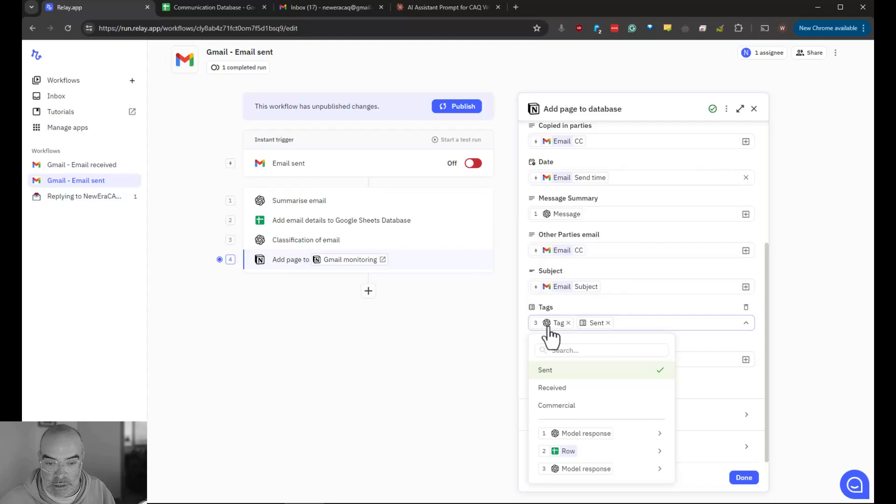
{"action": "left_click", "coordinate": [476, 332]}
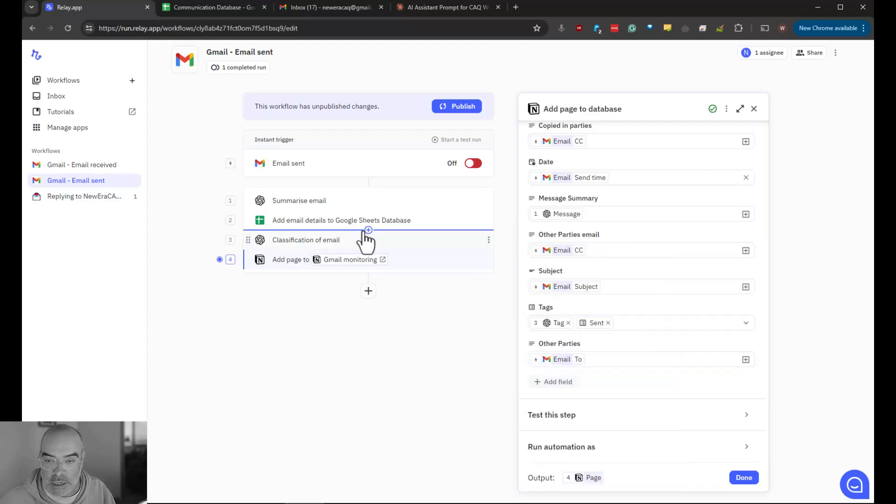
{"action": "left_click", "coordinate": [459, 109]}
{"action": "left_click", "coordinate": [510, 304]}
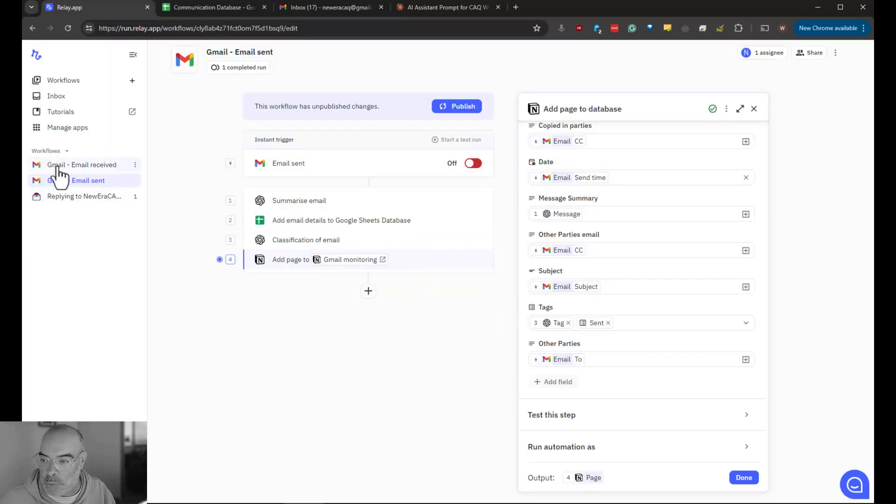
- In the Gmail - Email received workflow, add the Received option to the Notion page step's Tags field and publish the new version
{"action": "left_click", "coordinate": [57, 169]}
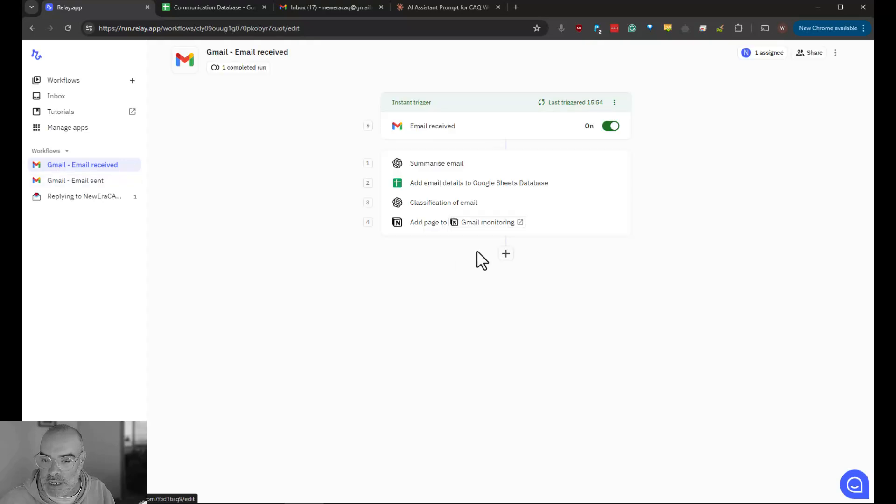
{"action": "left_click", "coordinate": [565, 228]}
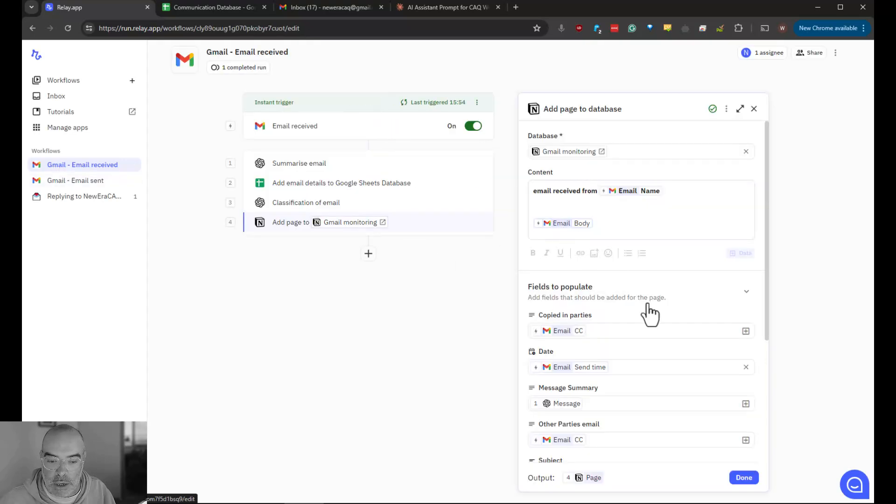
{"action": "scroll", "coordinate": [649, 313], "scroll_direction": "down", "scroll_amount": 4}
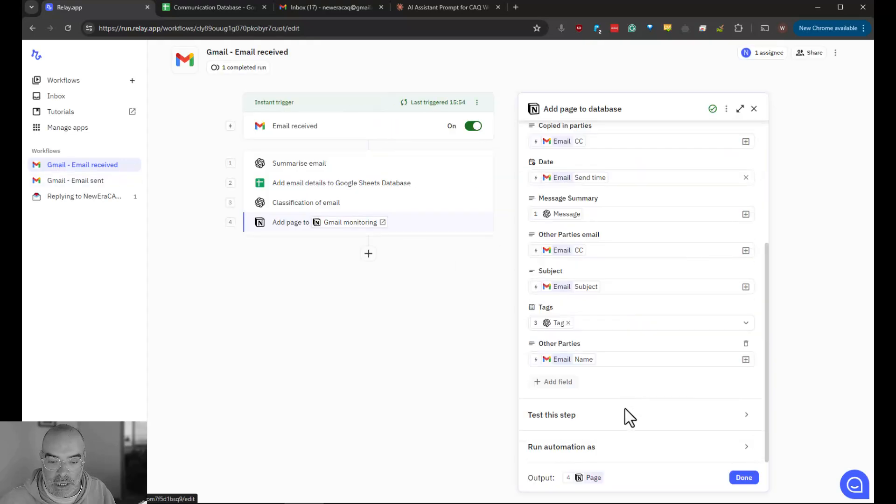
{"action": "left_click", "coordinate": [610, 325]}
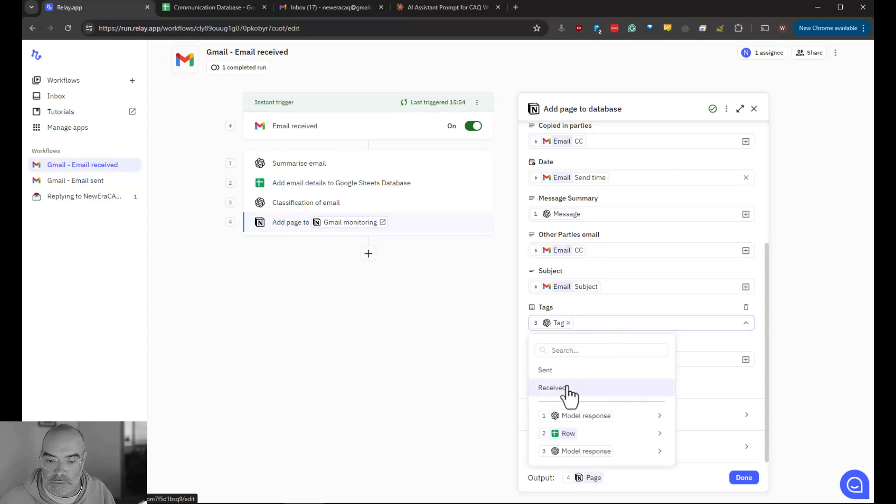
{"action": "left_click", "coordinate": [743, 478]}
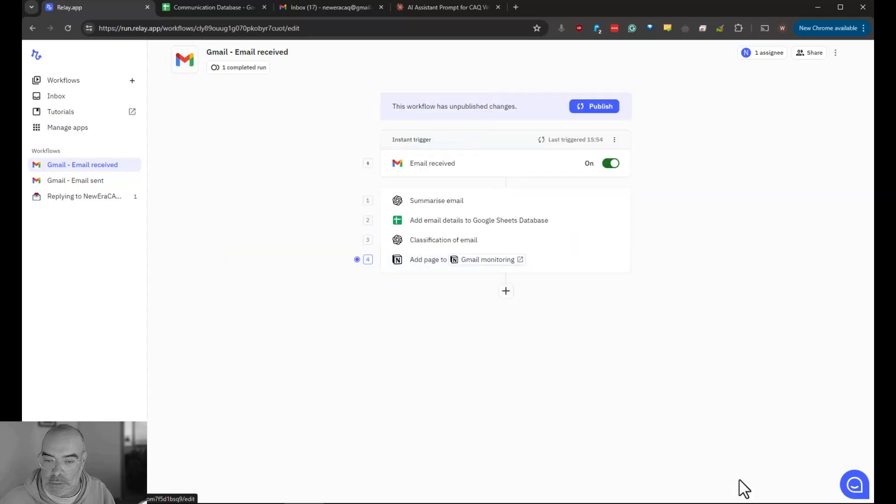
{"action": "left_click", "coordinate": [601, 107]}
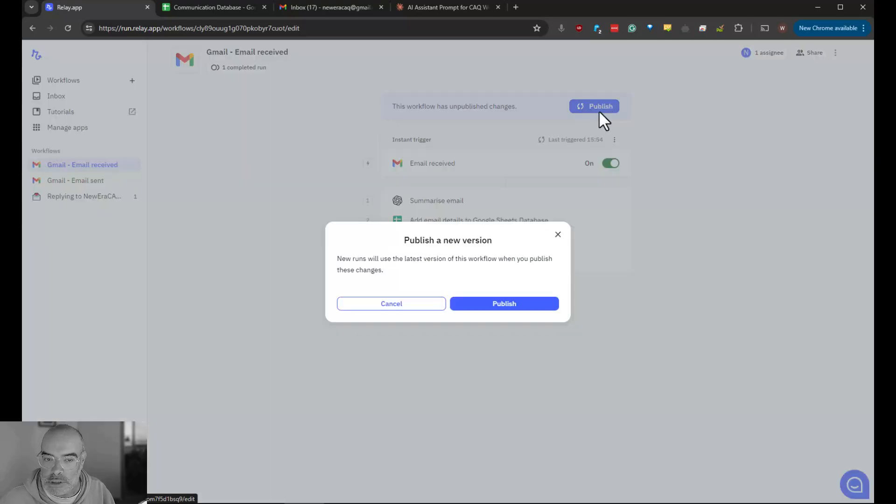
{"action": "left_click", "coordinate": [488, 304]}
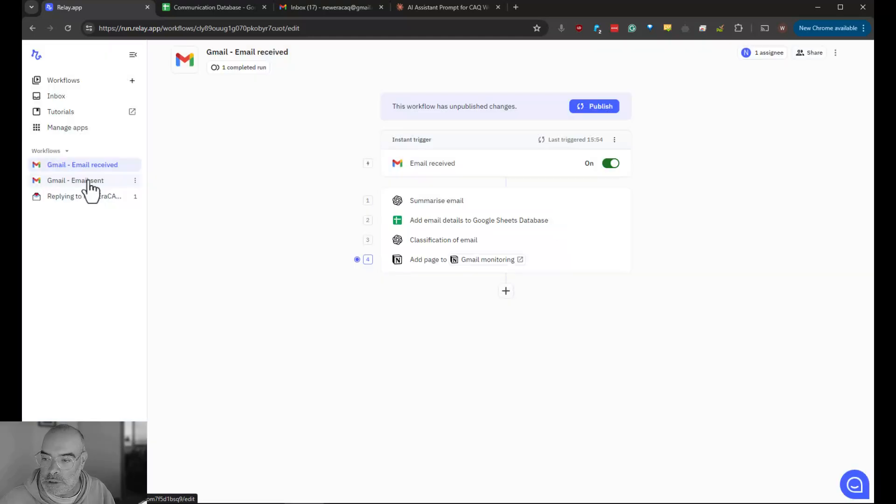
- Review the populated fields, including Tags, in the Gmail monitoring page step of the Gmail - Email sent workflow
{"action": "left_click", "coordinate": [88, 182]}
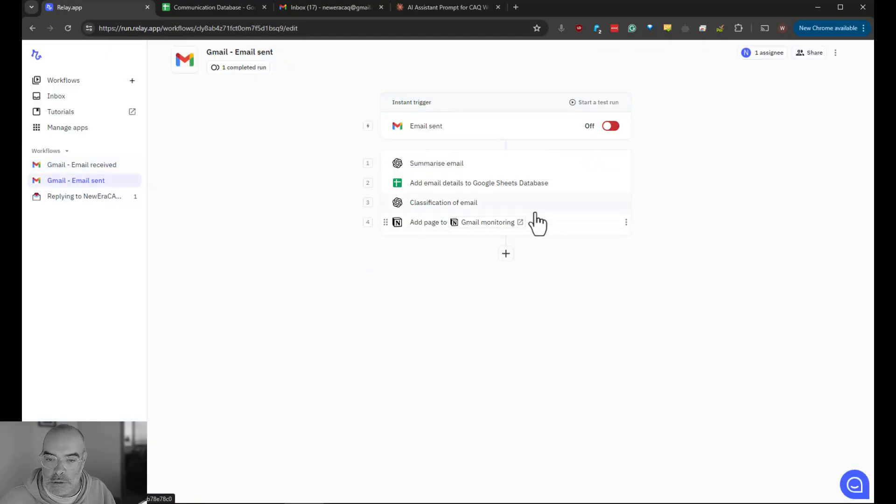
{"action": "left_click", "coordinate": [550, 231]}
{"action": "scroll", "coordinate": [616, 306], "scroll_direction": "down", "scroll_amount": 3}
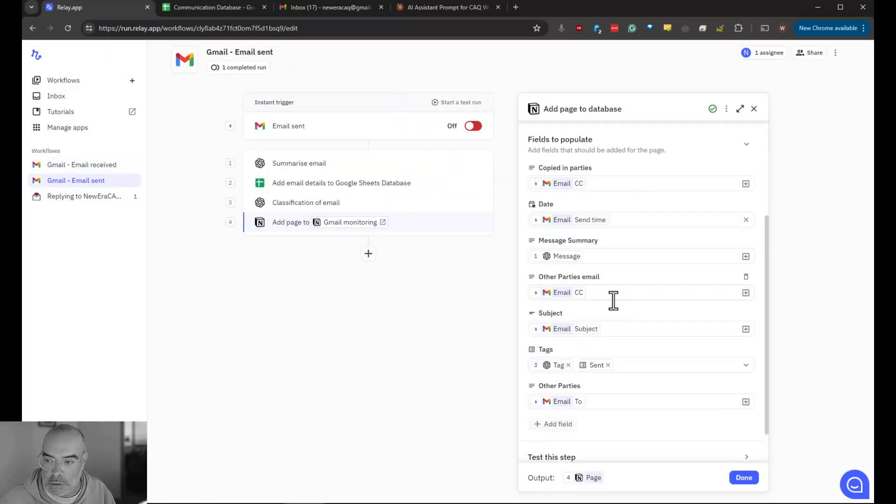
{"action": "scroll", "coordinate": [615, 304], "scroll_direction": "down", "scroll_amount": 1}
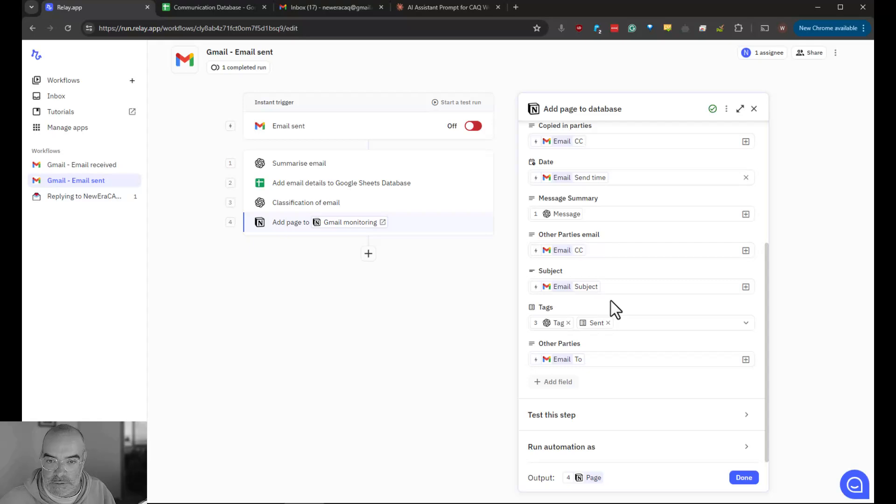
{"action": "left_click", "coordinate": [350, 303]}
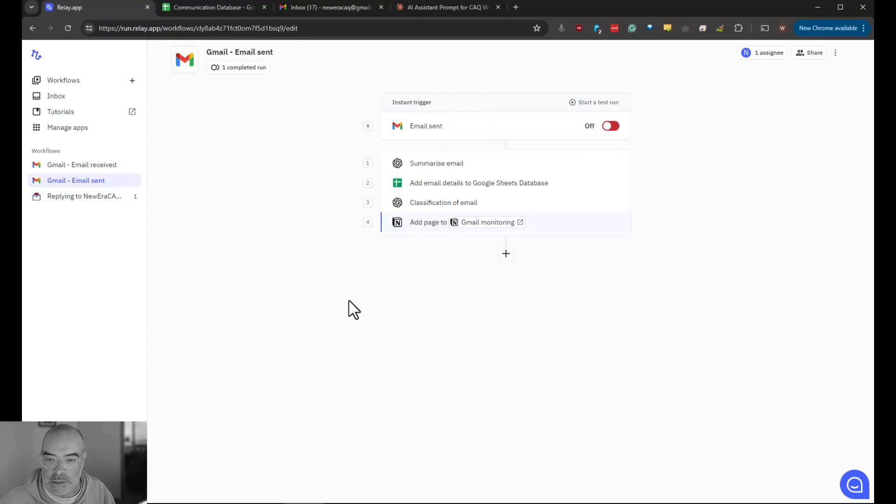
- Create and start a test run of the Gmail - Email sent workflow with the email "Exciting Opportunity to Enhance Competitive Play in CAQ"
{"action": "left_click", "coordinate": [611, 126]}
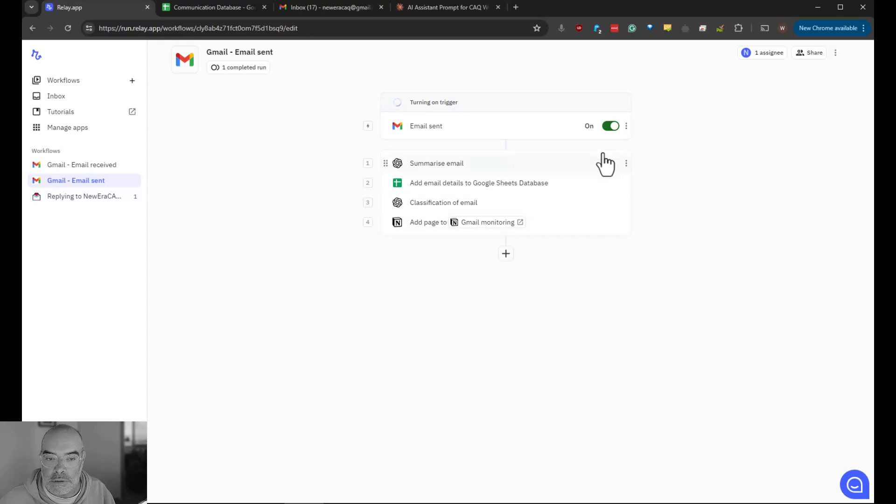
{"action": "left_click", "coordinate": [611, 126]}
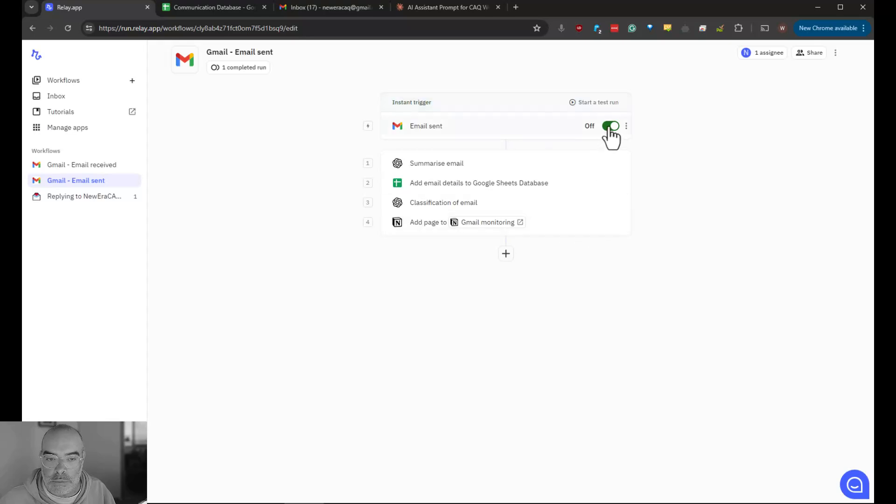
{"action": "left_click", "coordinate": [598, 102]}
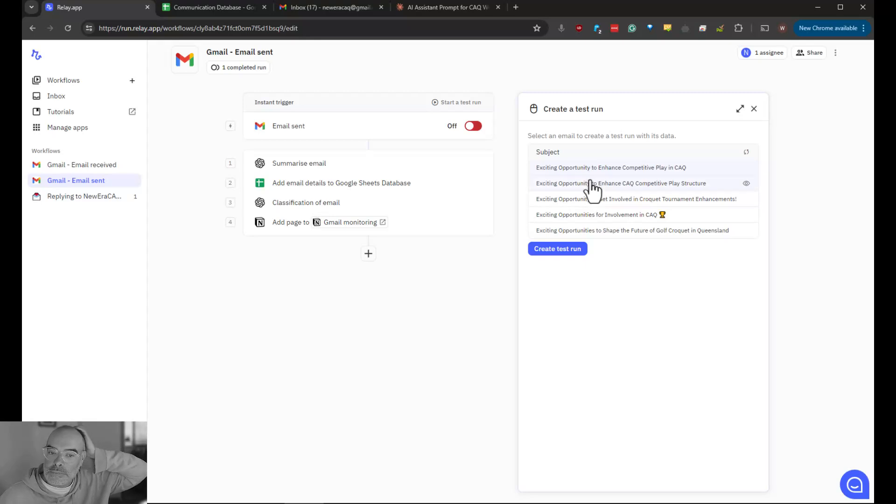
{"action": "left_click", "coordinate": [604, 231]}
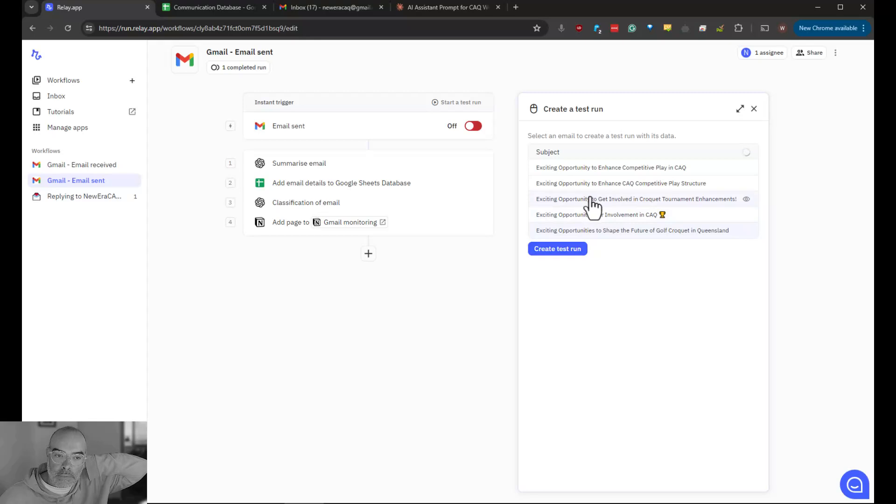
{"action": "left_click", "coordinate": [582, 169]}
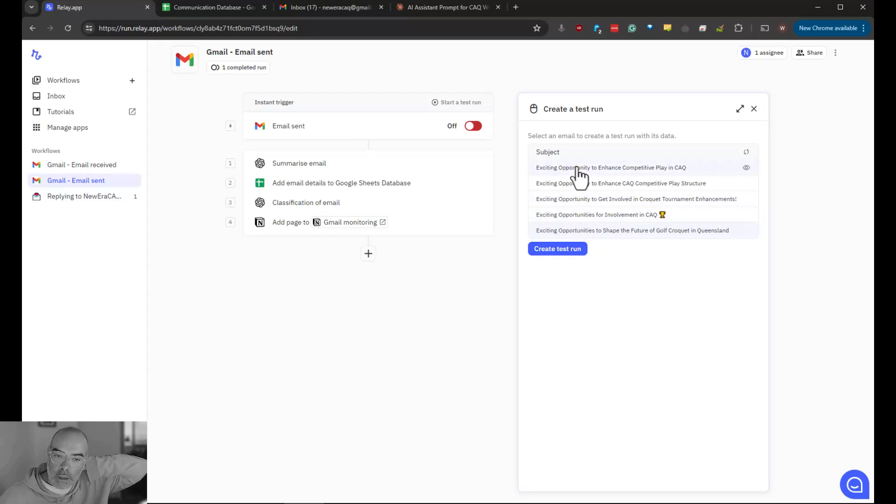
{"action": "left_click", "coordinate": [556, 249]}
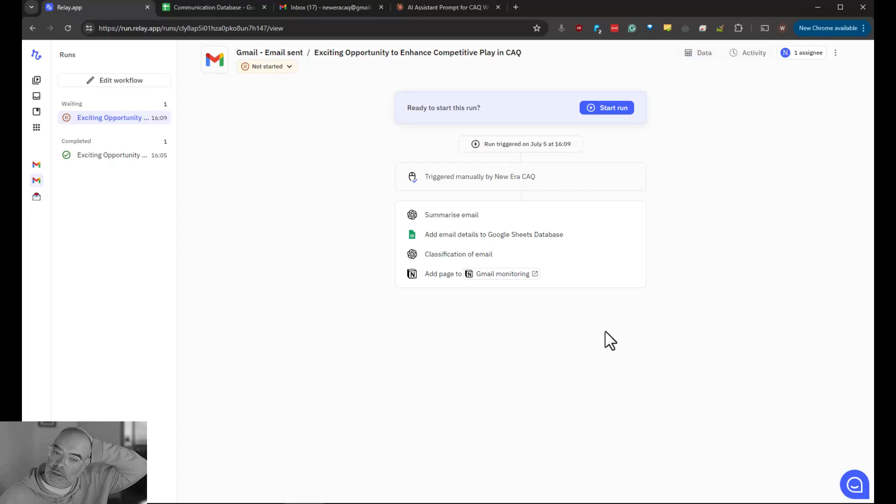
{"action": "left_click", "coordinate": [606, 108]}
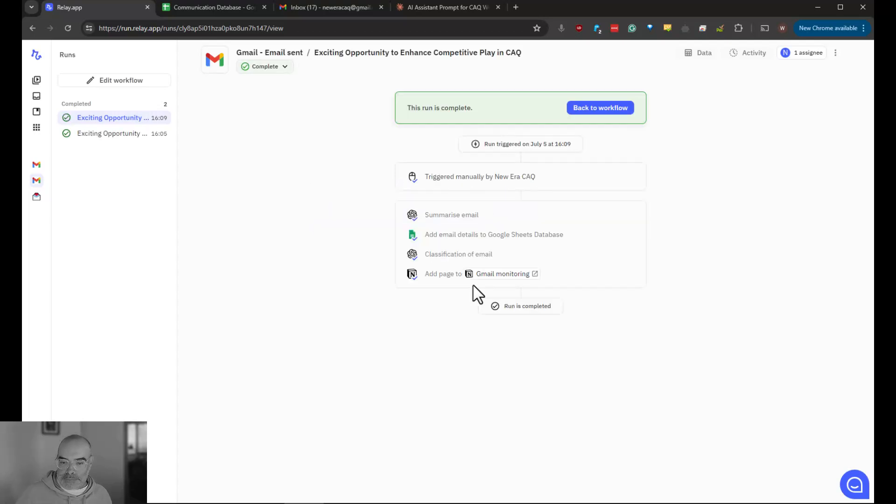
- Review the outputs of the Summarise email and Classification of email steps in the completed test run
{"action": "left_click", "coordinate": [503, 218]}
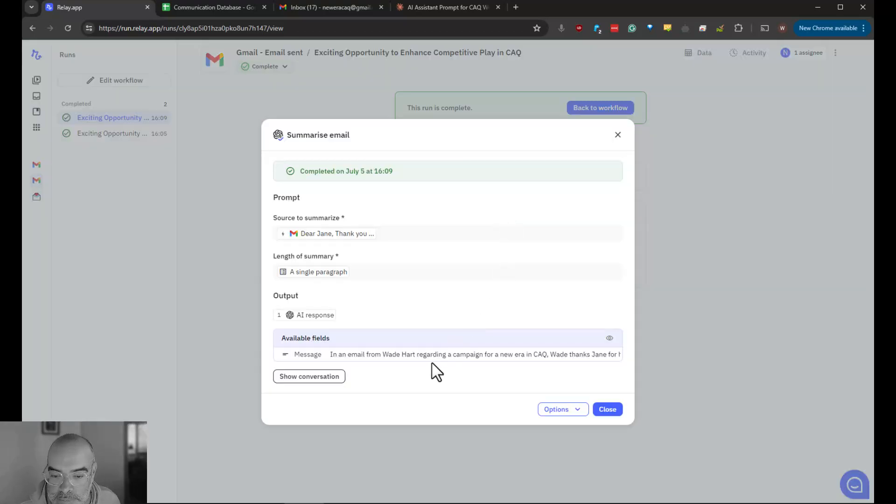
{"action": "left_click", "coordinate": [618, 135]}
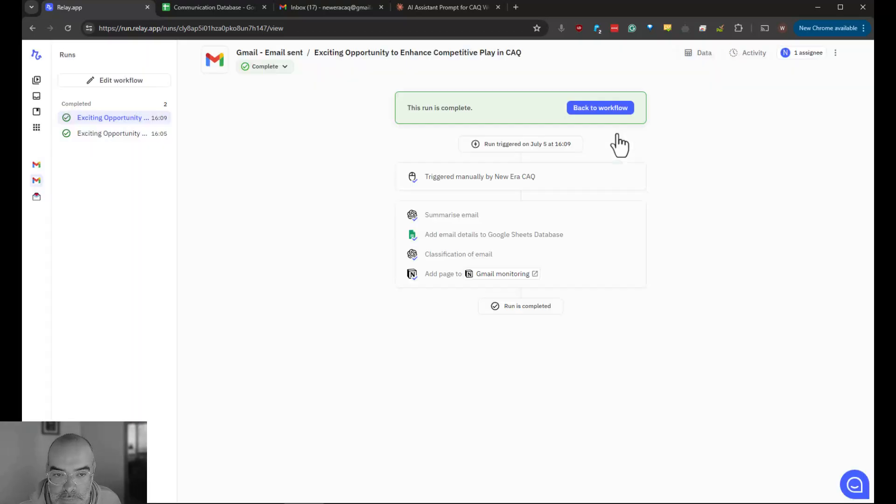
{"action": "left_click", "coordinate": [503, 220]}
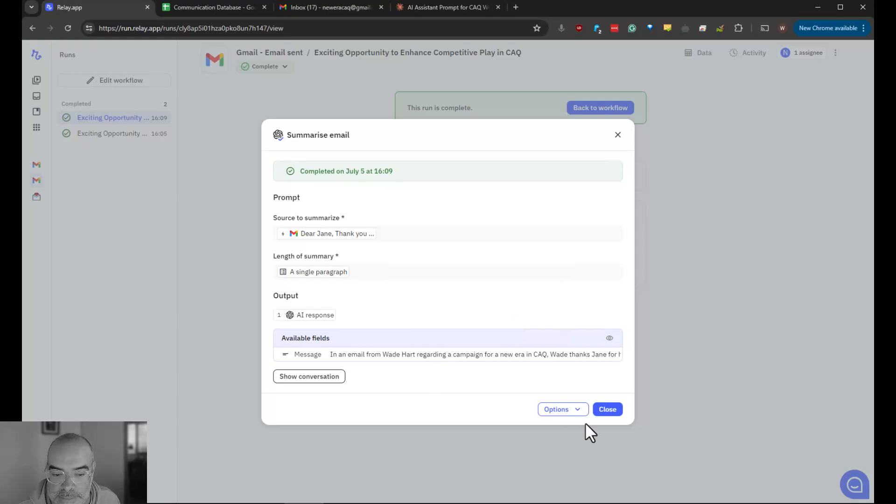
{"action": "left_click", "coordinate": [607, 410]}
{"action": "left_click", "coordinate": [482, 263]}
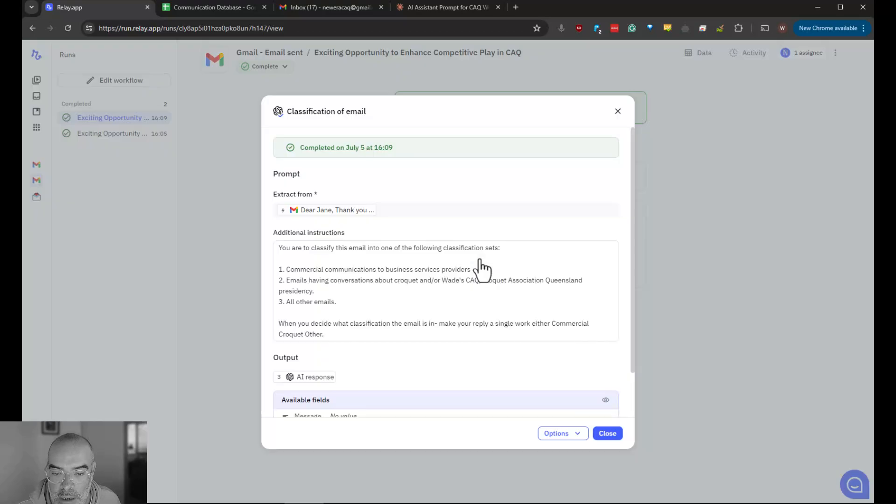
{"action": "scroll", "coordinate": [456, 324], "scroll_direction": "down", "scroll_amount": 1}
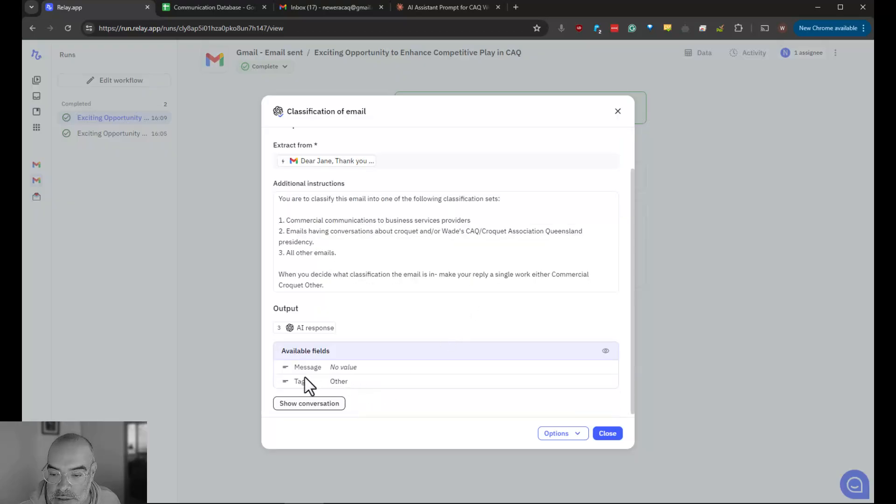
{"action": "scroll", "coordinate": [386, 275], "scroll_direction": "down", "scroll_amount": 1}
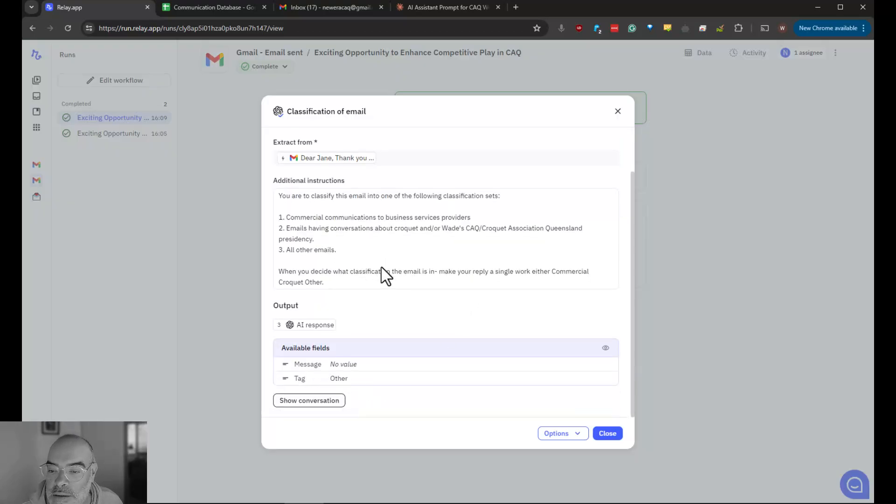
{"action": "left_click", "coordinate": [608, 434]}
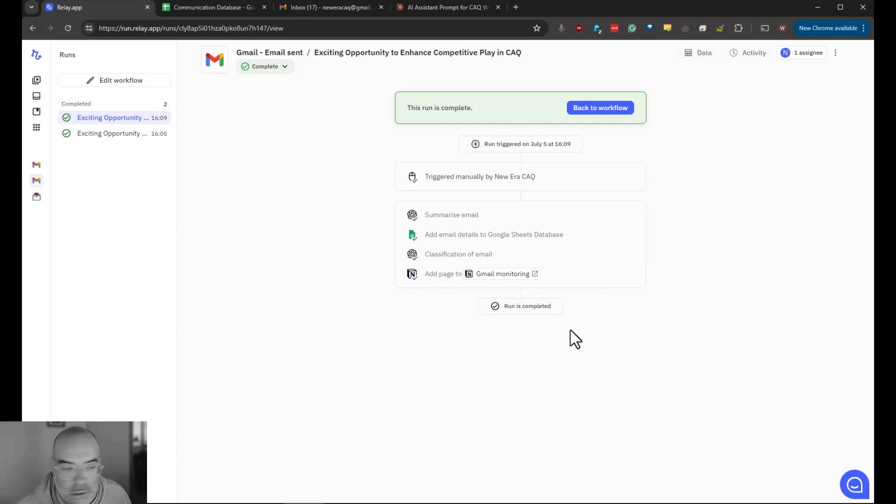
- Switch to Notion, open the Gmail monitoring entry tagged Other and Sent, and review its properties and email body
{"action": "left_click", "coordinate": [304, 503]}
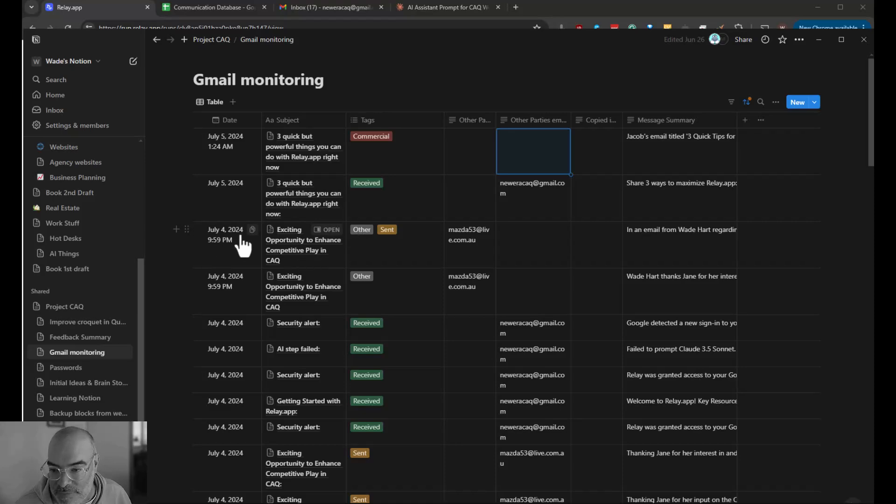
{"action": "left_click", "coordinate": [327, 229]}
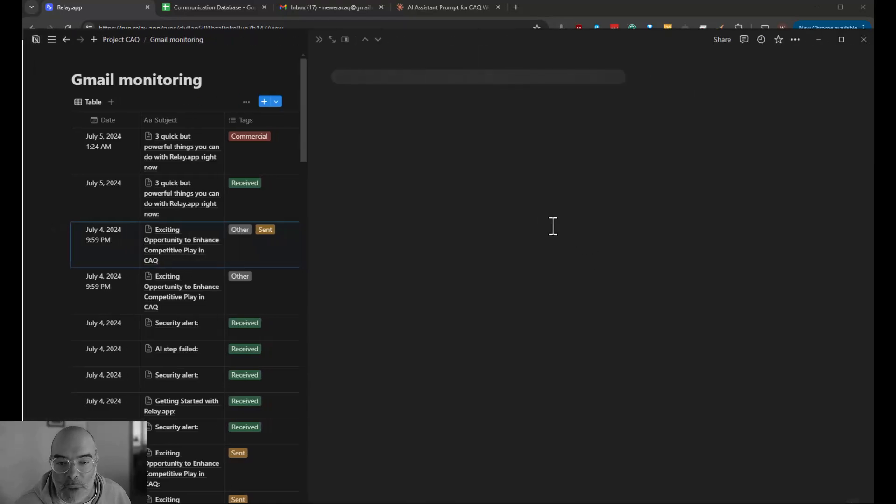
{"action": "scroll", "coordinate": [534, 222], "scroll_direction": "down", "scroll_amount": 5}
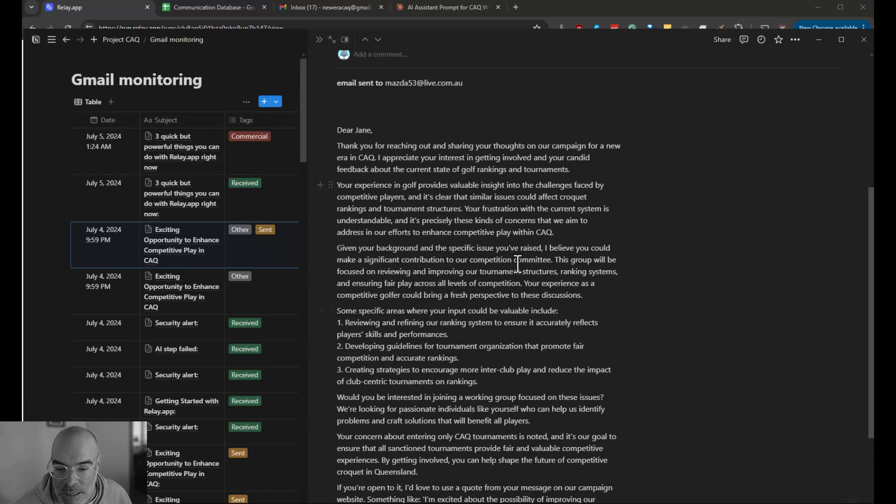
{"action": "scroll", "coordinate": [518, 264], "scroll_direction": "down", "scroll_amount": 3}
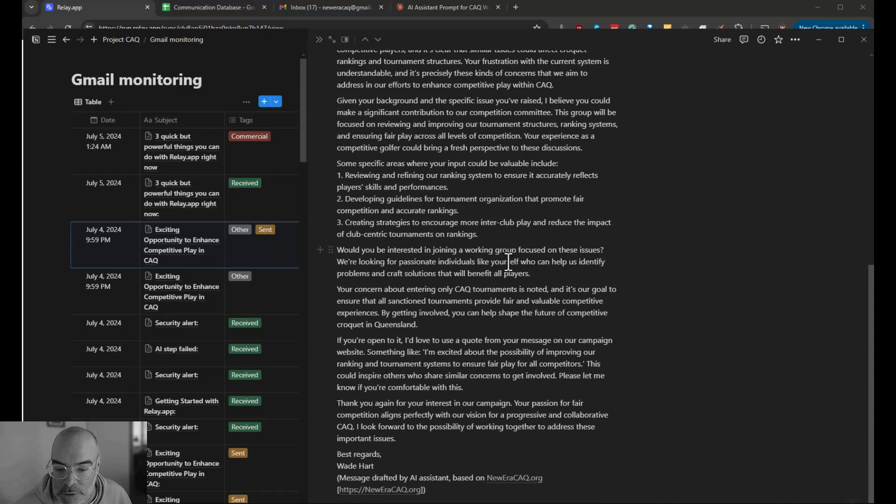
{"action": "scroll", "coordinate": [508, 261], "scroll_direction": "up", "scroll_amount": 8}
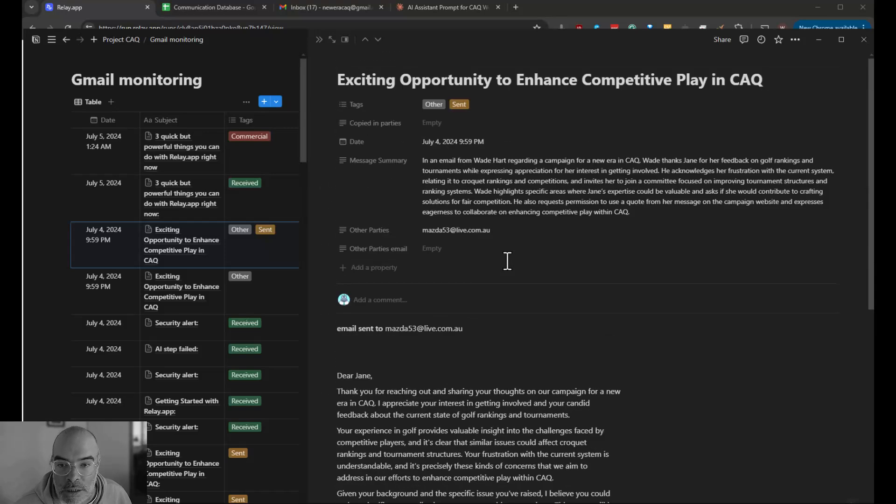
{"action": "left_click", "coordinate": [819, 40]}
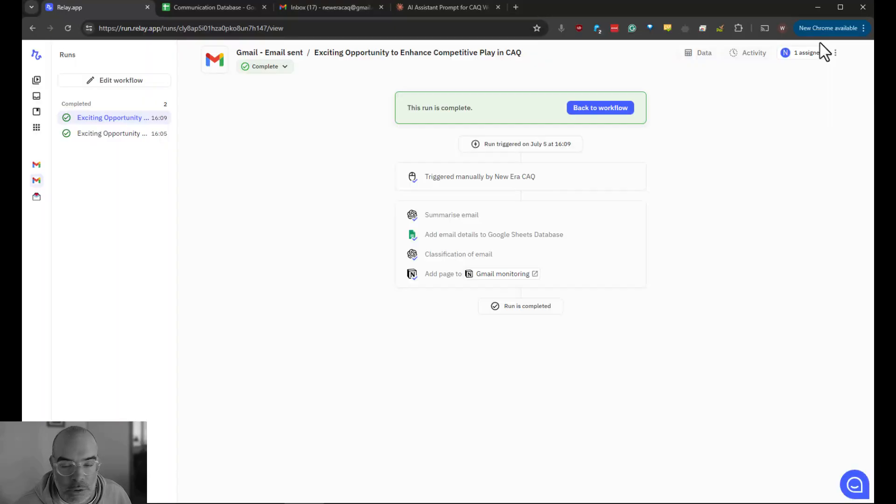
- Edit the run's Classification of email step in the workflow and change its model to GPT-4o (via Relay.app)
{"action": "left_click", "coordinate": [438, 262]}
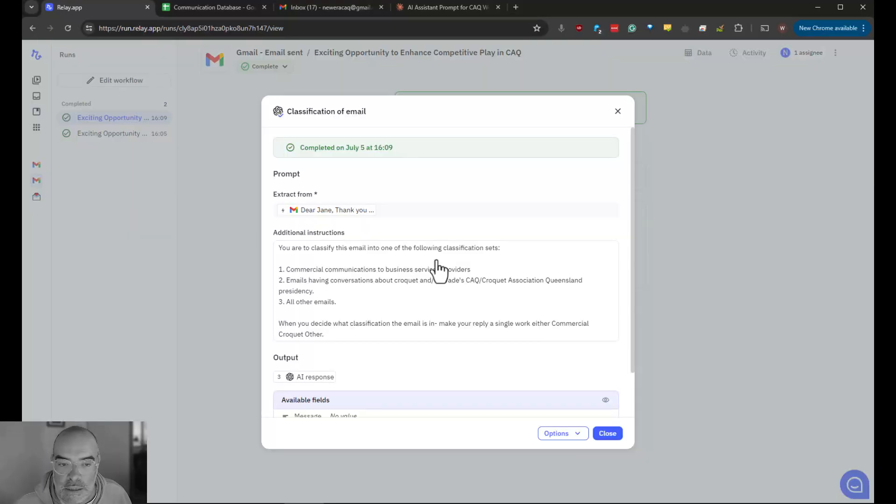
{"action": "left_click", "coordinate": [612, 436]}
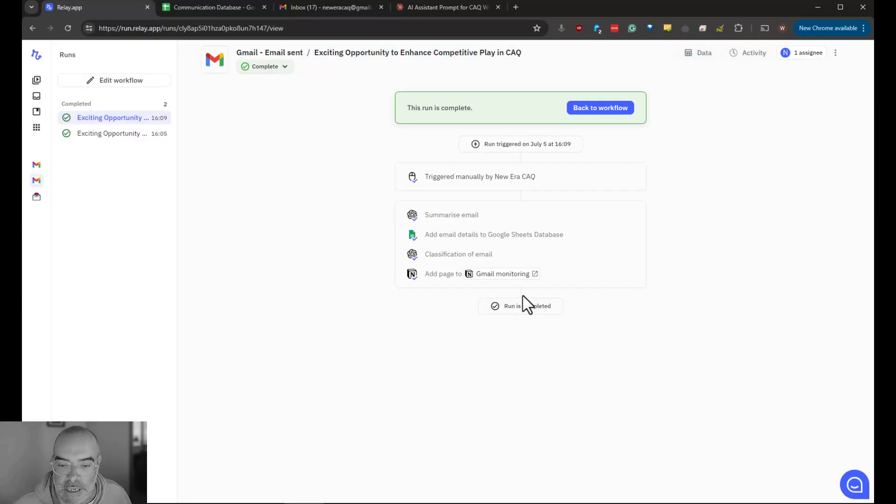
{"action": "left_click", "coordinate": [508, 257]}
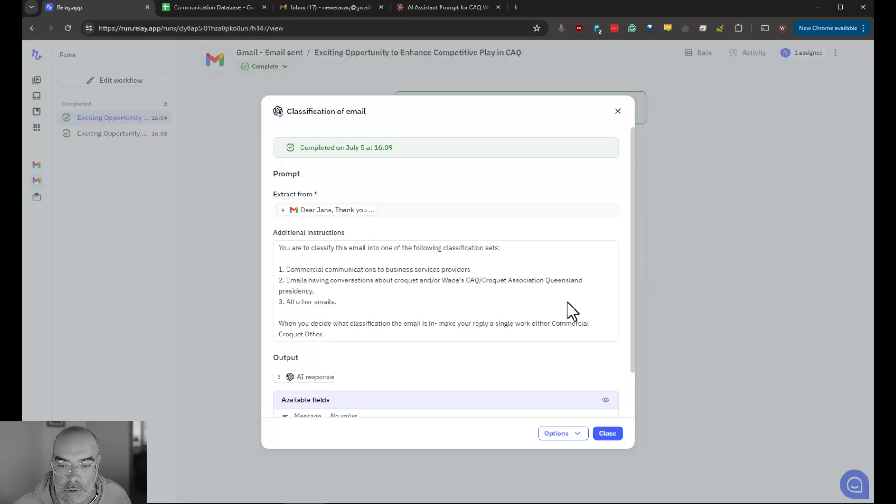
{"action": "left_click", "coordinate": [568, 434]}
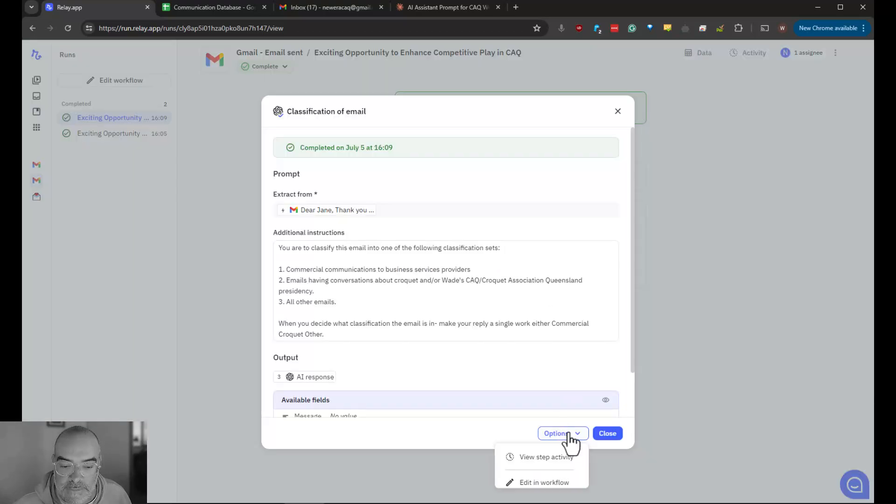
{"action": "left_click", "coordinate": [561, 482]}
{"action": "left_click", "coordinate": [586, 154]}
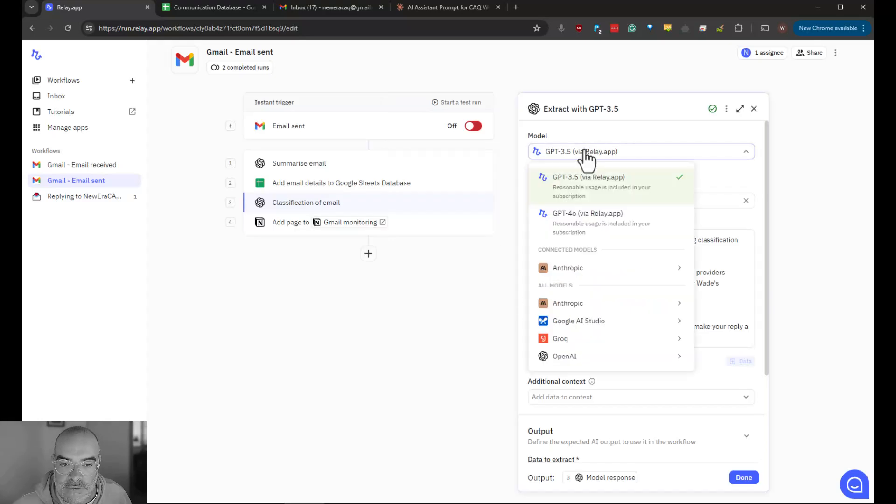
{"action": "left_click", "coordinate": [601, 235]}
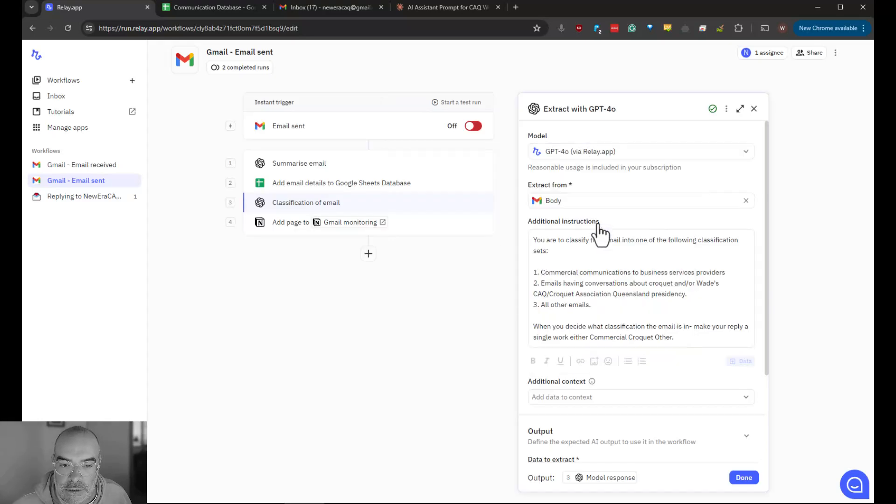
{"action": "left_click", "coordinate": [742, 479]}
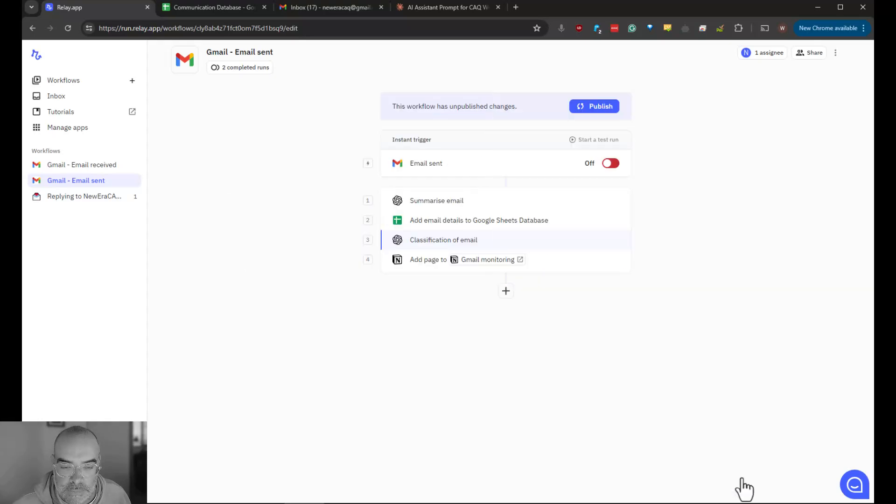
- Retest the Classification of email step with the email "Exciting Opportunity to Enhance Competitive Play in CAQ"
{"action": "left_click", "coordinate": [469, 250]}
{"action": "scroll", "coordinate": [636, 340], "scroll_direction": "down", "scroll_amount": 3}
{"action": "scroll", "coordinate": [640, 350], "scroll_direction": "up", "scroll_amount": 1}
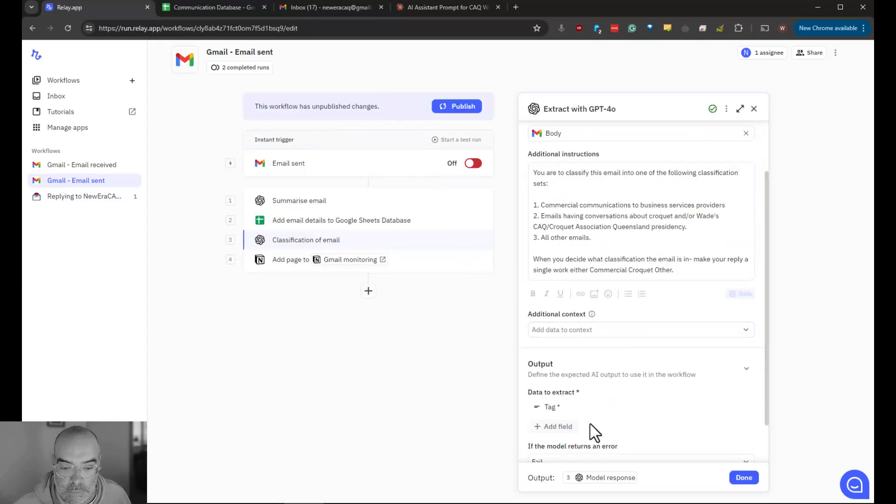
{"action": "scroll", "coordinate": [649, 423], "scroll_direction": "down", "scroll_amount": 1}
{"action": "scroll", "coordinate": [589, 444], "scroll_direction": "down", "scroll_amount": 3}
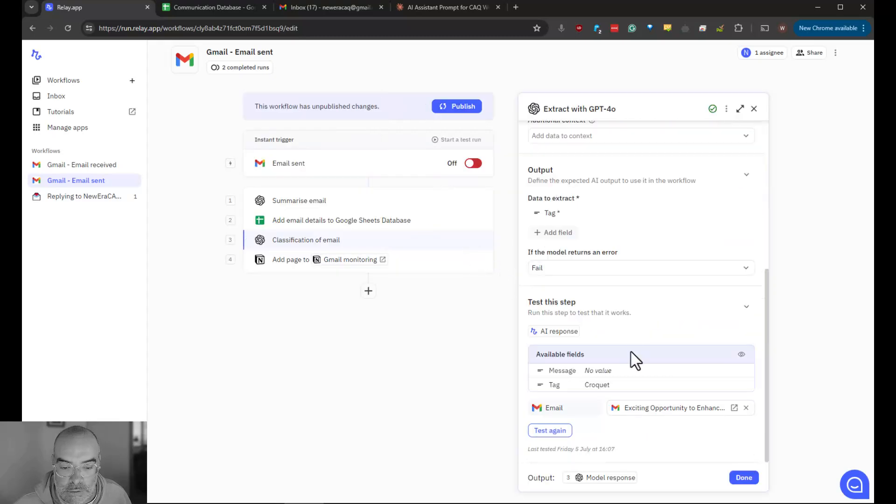
{"action": "left_click", "coordinate": [546, 431]}
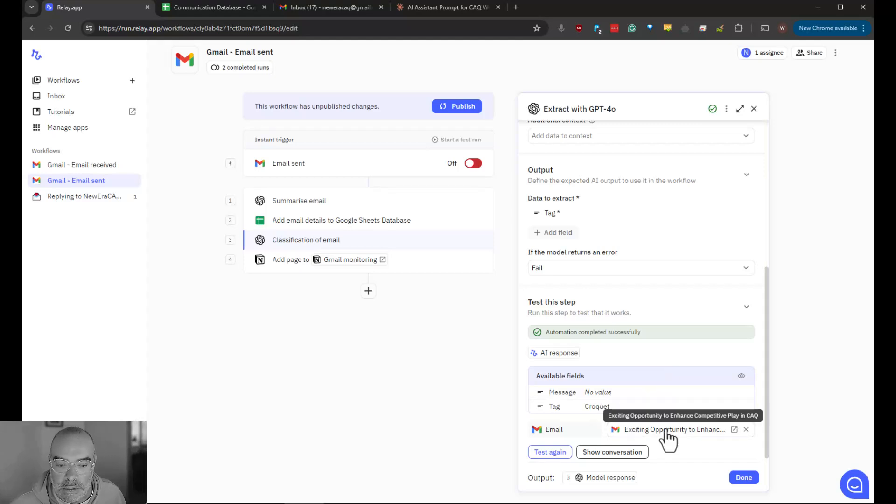
{"action": "left_click", "coordinate": [744, 477]}
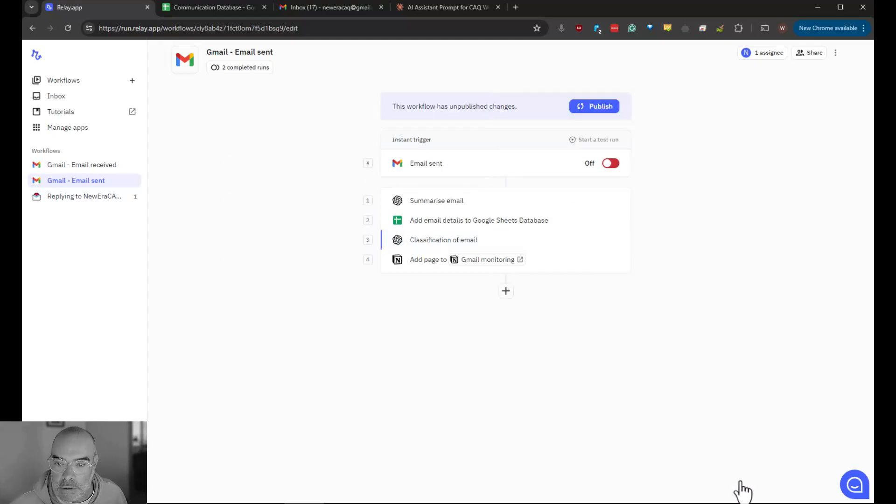
- Publish the new version of Gmail - Email sent and start a test run with "Exciting Opportunity to Enhance Competitive Play in CAQ"
{"action": "left_click", "coordinate": [597, 107]}
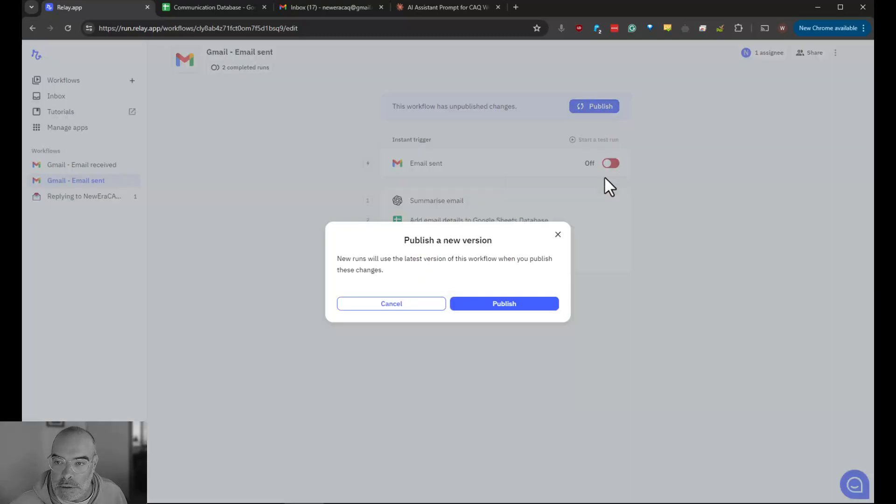
{"action": "left_click", "coordinate": [512, 304]}
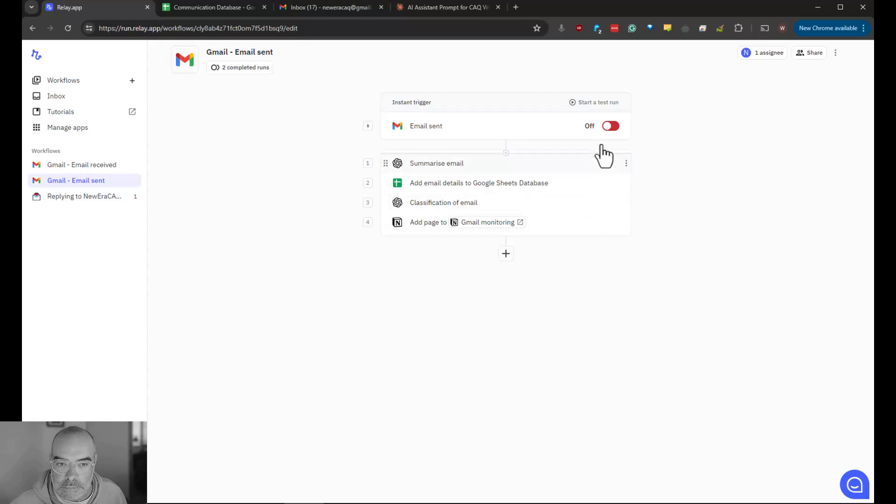
{"action": "left_click", "coordinate": [592, 103]}
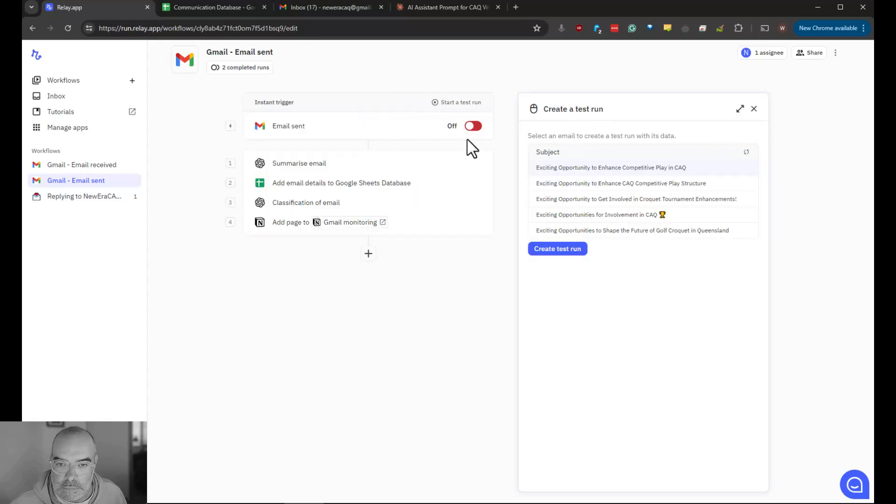
{"action": "left_click", "coordinate": [547, 252]}
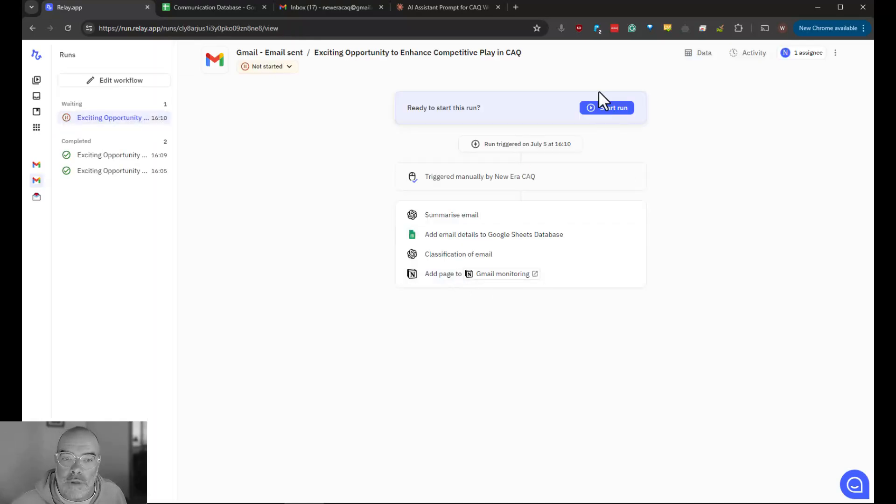
{"action": "left_click", "coordinate": [604, 108]}
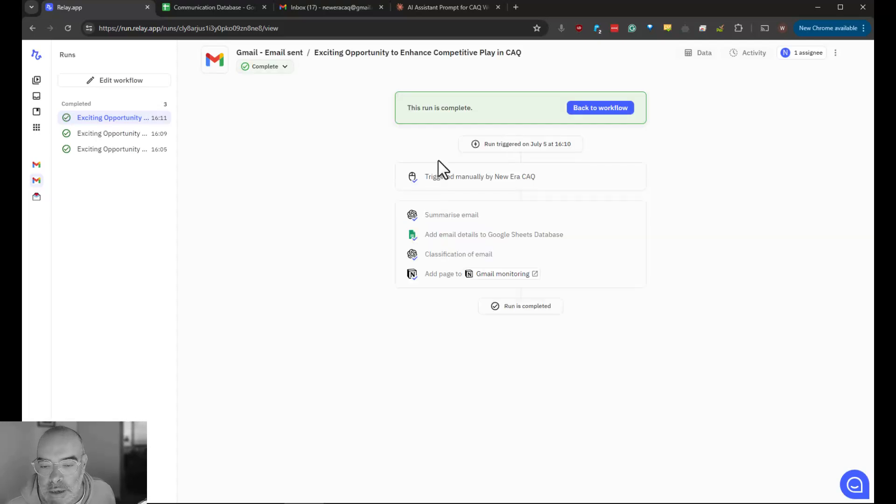
- Check the Classification of email output in the latest run and return to the workflow editor
{"action": "left_click", "coordinate": [490, 256]}
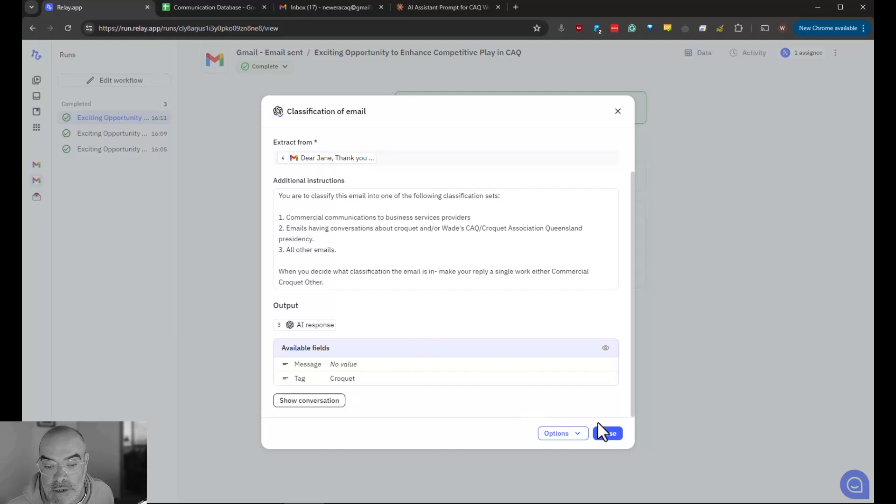
{"action": "left_click", "coordinate": [607, 434]}
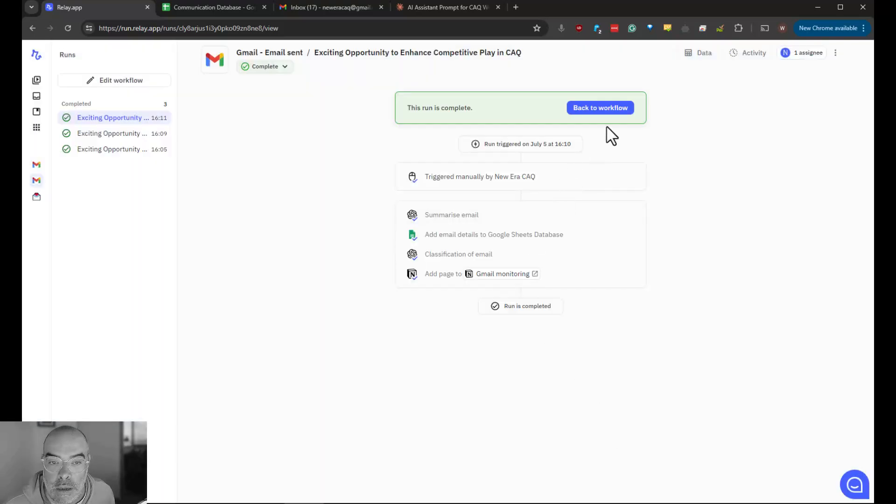
{"action": "left_click", "coordinate": [603, 108]}
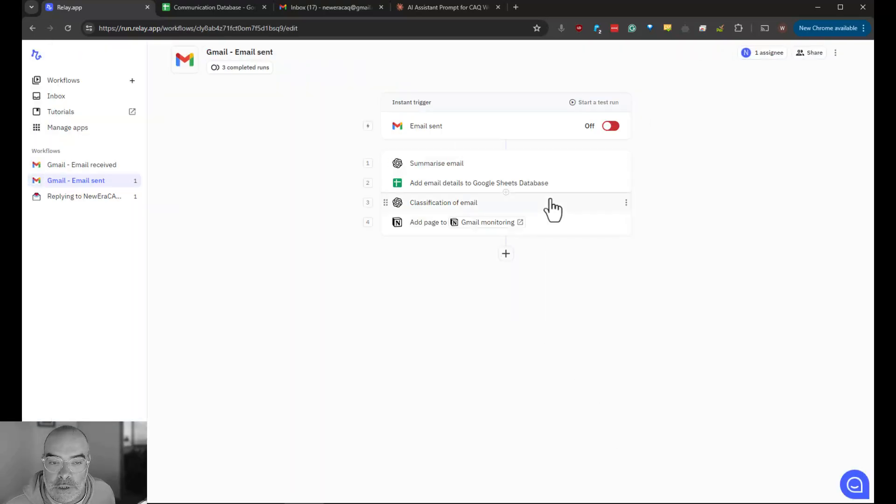
- Review the Classification of email step's instructions, its Tag output field and its latest test result
{"action": "left_click", "coordinate": [431, 203]}
{"action": "scroll", "coordinate": [628, 285], "scroll_direction": "down", "scroll_amount": 3}
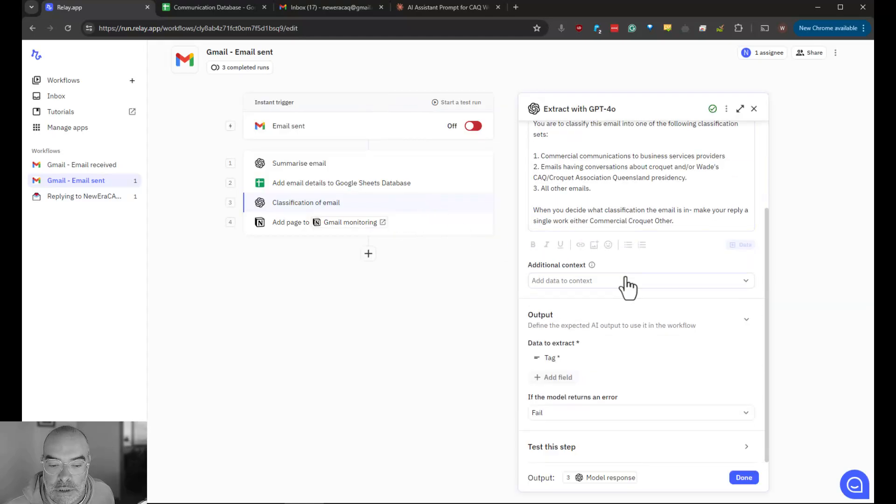
{"action": "scroll", "coordinate": [626, 280], "scroll_direction": "up", "scroll_amount": 1}
{"action": "scroll", "coordinate": [614, 377], "scroll_direction": "down", "scroll_amount": 1}
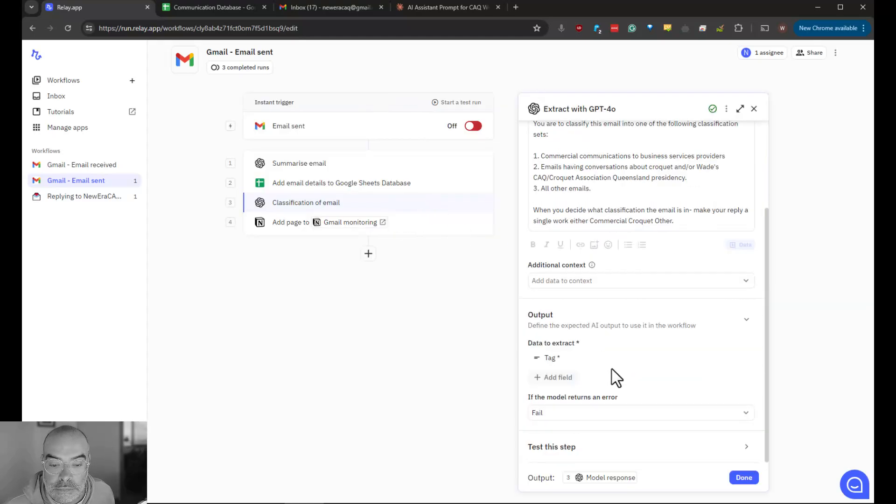
{"action": "left_click", "coordinate": [562, 448]}
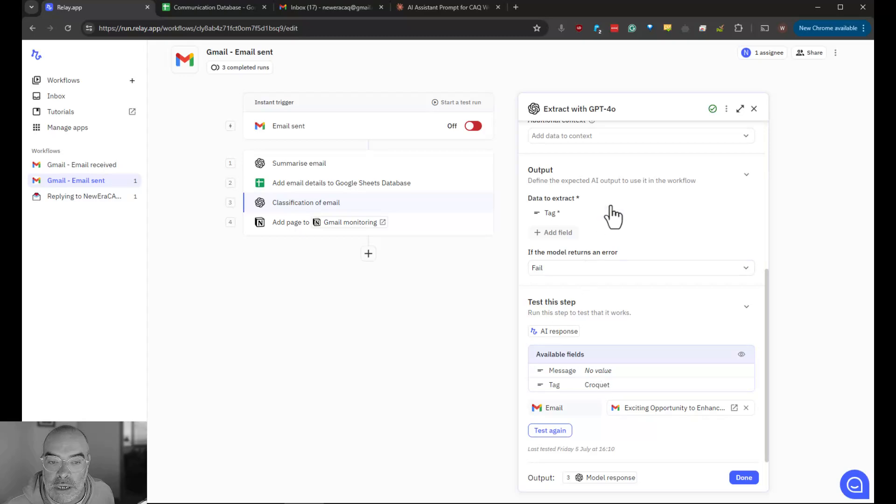
- Publish Gmail - Email sent with GPT-3.5 as the Classification of email model and retest that step on "Exciting Opportunity to Enhance Competitive Play in CAQ"
{"action": "scroll", "coordinate": [616, 224], "scroll_direction": "up", "scroll_amount": 4}
{"action": "scroll", "coordinate": [619, 234], "scroll_direction": "up", "scroll_amount": 1}
{"action": "left_click", "coordinate": [598, 152]}
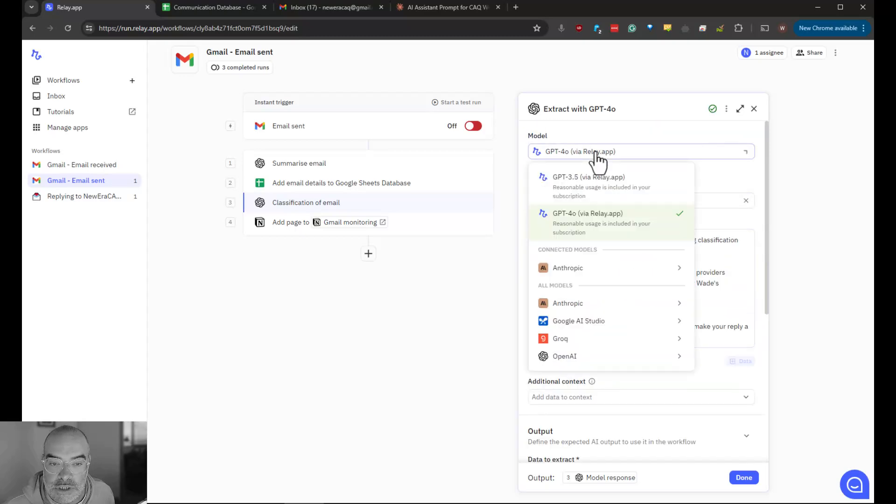
{"action": "left_click", "coordinate": [598, 191]}
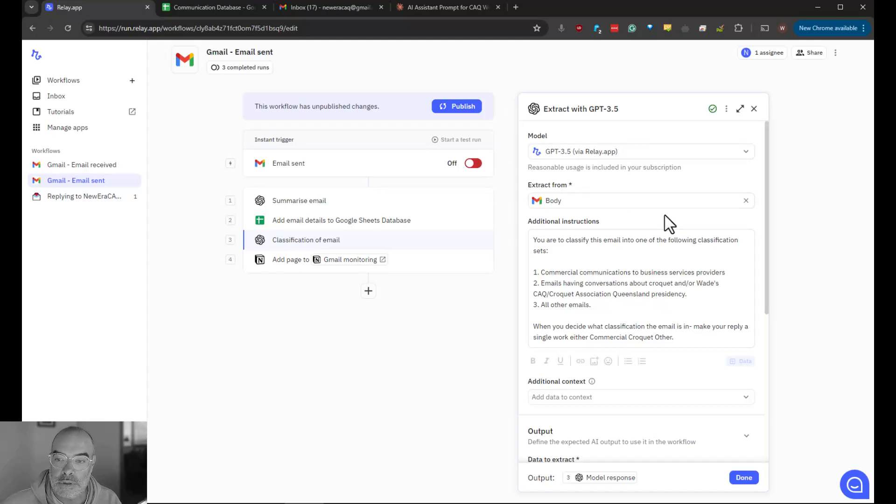
{"action": "left_click", "coordinate": [458, 106]}
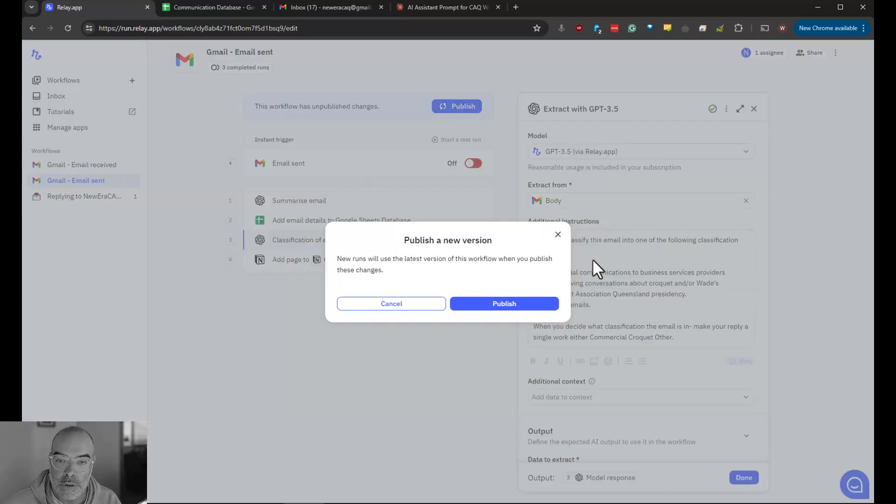
{"action": "left_click", "coordinate": [519, 306]}
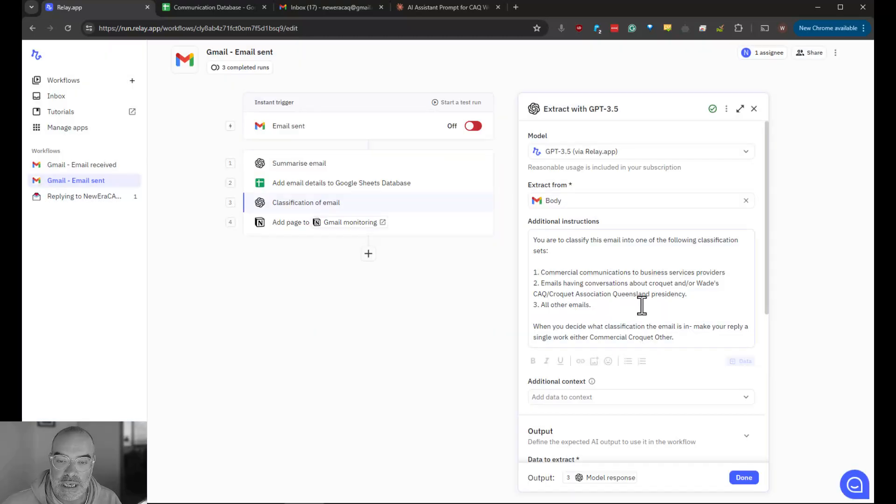
{"action": "scroll", "coordinate": [630, 348], "scroll_direction": "down", "scroll_amount": 5}
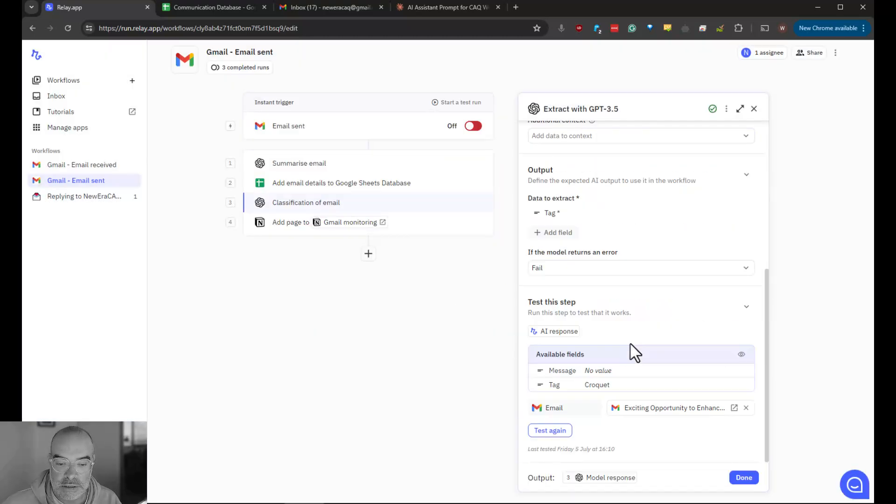
{"action": "left_click", "coordinate": [549, 430]}
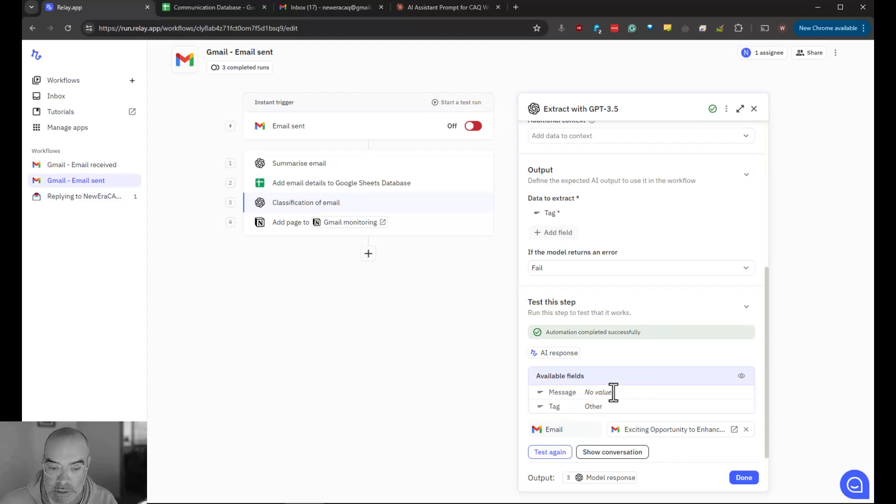
- Set the Classification of email model back to GPT-4o (via Relay.app) and publish the new workflow version
{"action": "scroll", "coordinate": [613, 392], "scroll_direction": "up", "scroll_amount": 6}
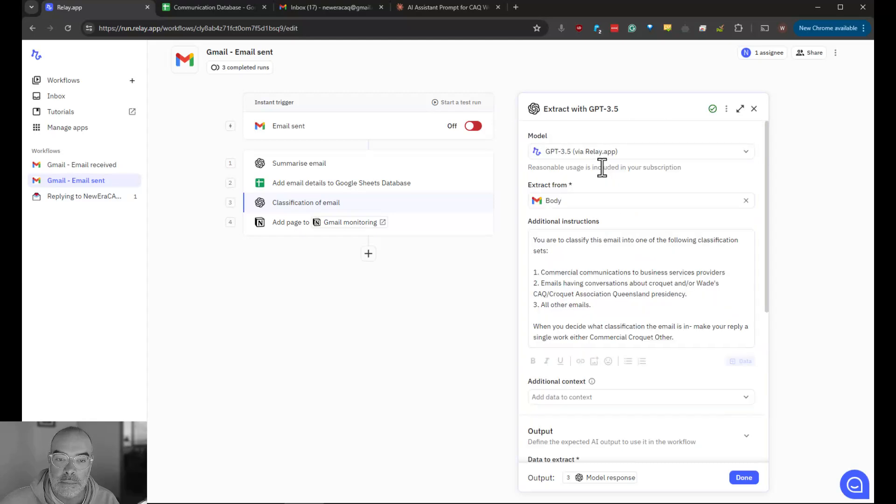
{"action": "left_click", "coordinate": [599, 152]}
{"action": "left_click", "coordinate": [597, 230]}
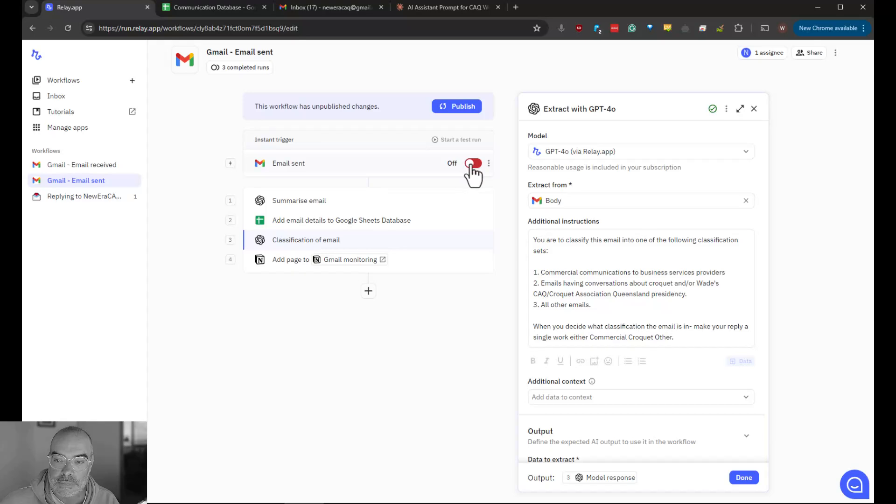
{"action": "left_click", "coordinate": [473, 164]}
{"action": "left_click", "coordinate": [473, 163]}
{"action": "left_click", "coordinate": [462, 107]}
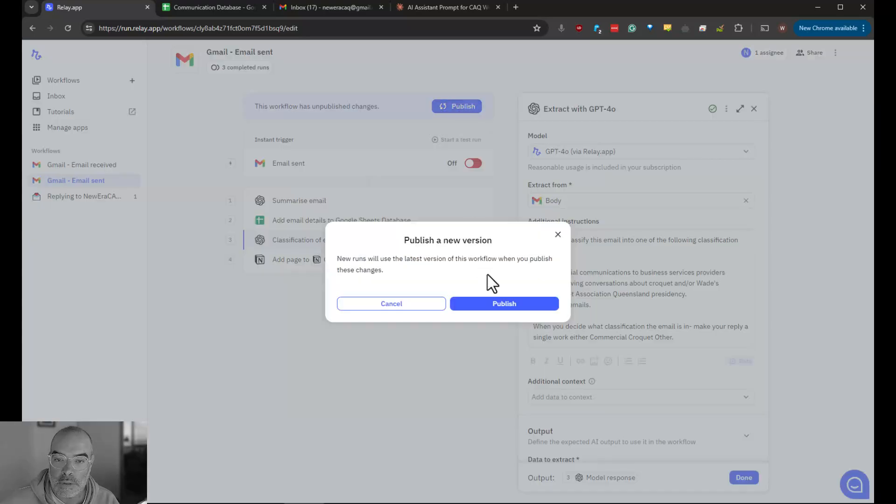
{"action": "left_click", "coordinate": [485, 304]}
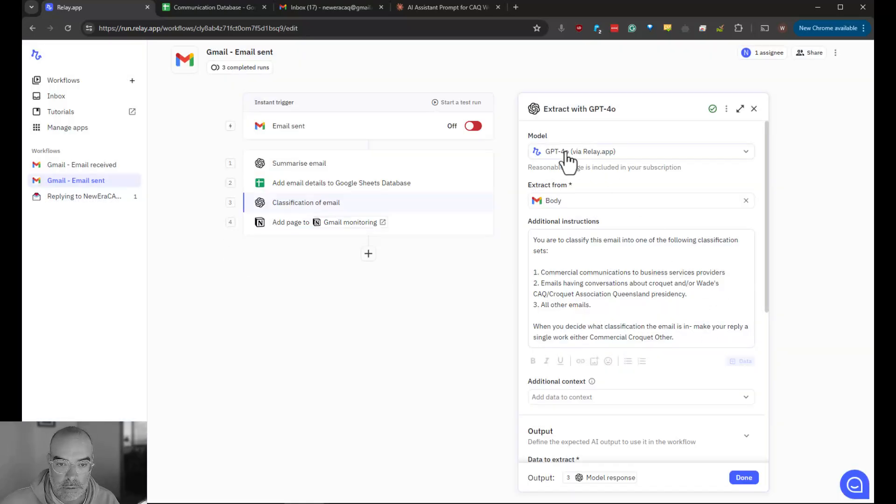
- Retest the Classification of email step with GPT-4o on the same email and close the step's settings
{"action": "scroll", "coordinate": [614, 266], "scroll_direction": "down", "scroll_amount": 5}
{"action": "scroll", "coordinate": [617, 289], "scroll_direction": "down", "scroll_amount": 1}
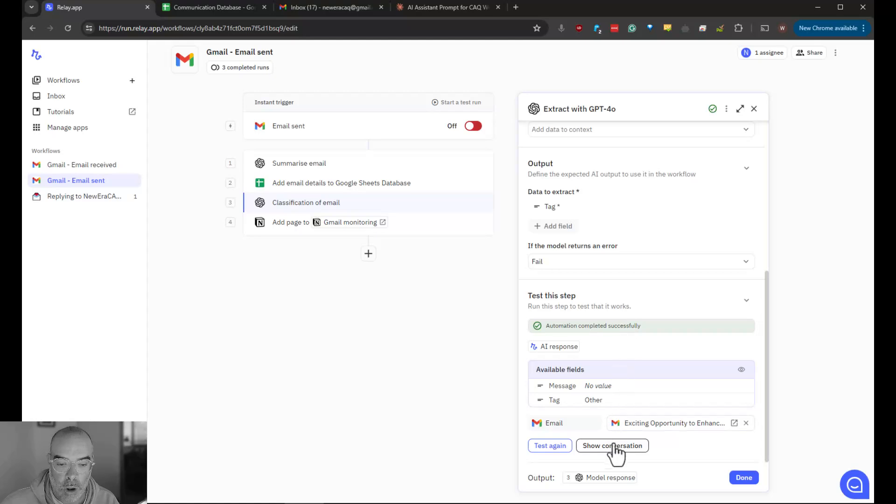
{"action": "left_click", "coordinate": [548, 446]}
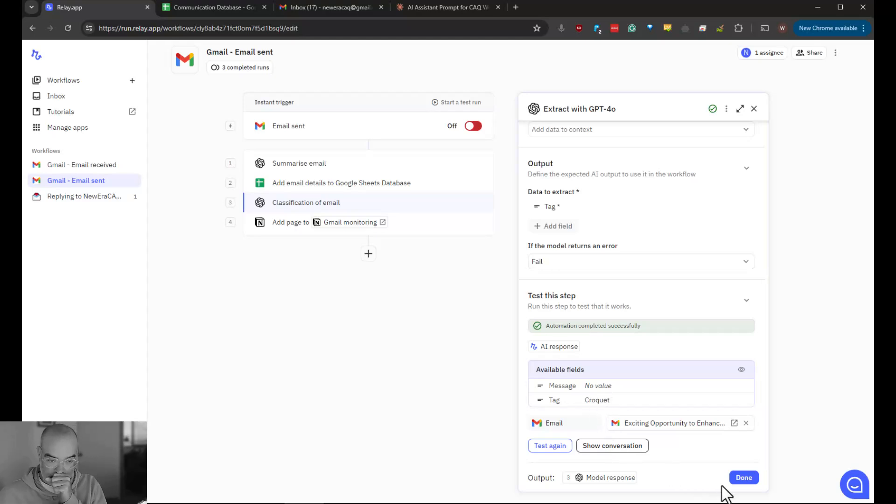
{"action": "scroll", "coordinate": [672, 443], "scroll_direction": "up", "scroll_amount": 6}
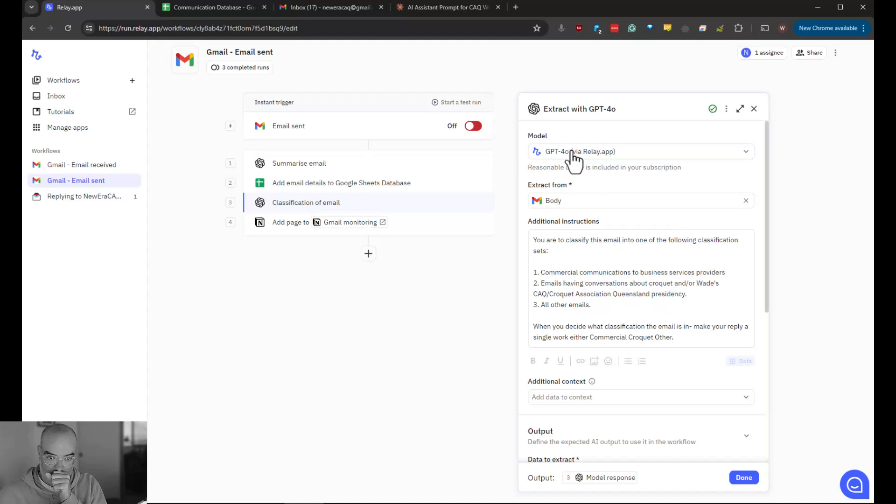
{"action": "left_click", "coordinate": [742, 478]}
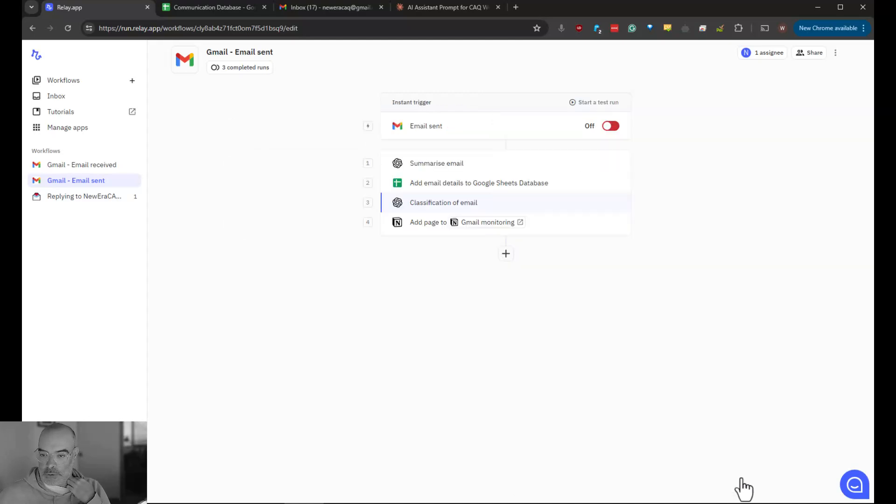
- In the Gmail - Email received workflow, set the Classification of email step's model to GPT-4o (via Relay.app)
{"action": "left_click", "coordinate": [66, 171]}
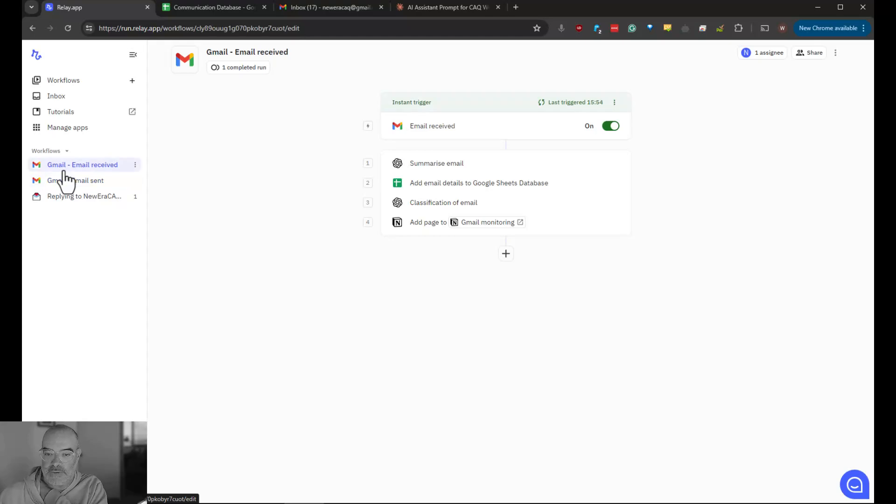
{"action": "left_click", "coordinate": [435, 206]}
{"action": "left_click", "coordinate": [611, 154]}
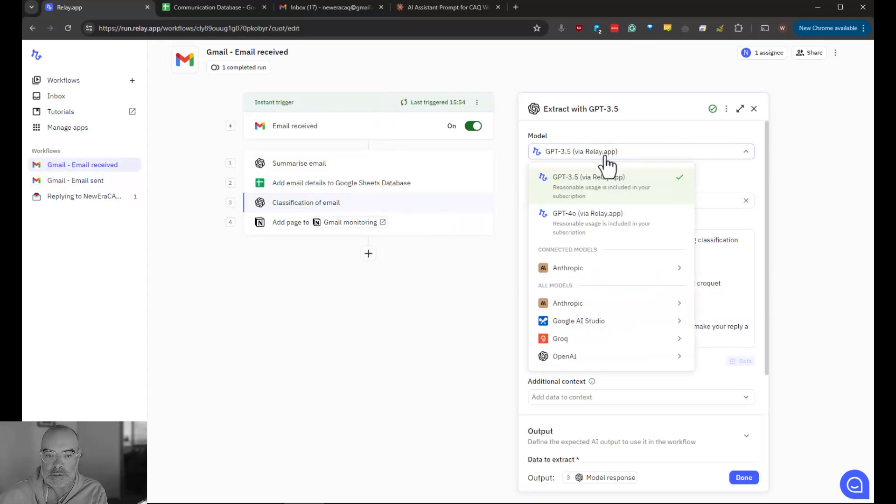
{"action": "left_click", "coordinate": [593, 213]}
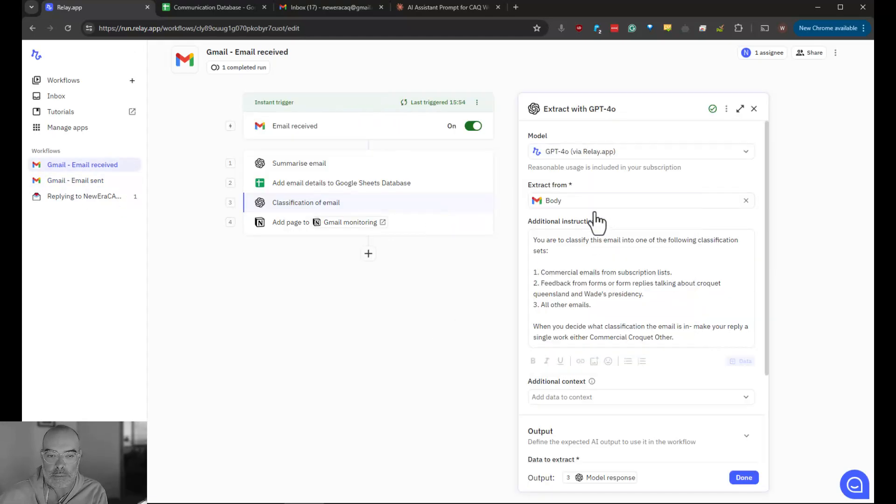
{"action": "left_click", "coordinate": [744, 477]}
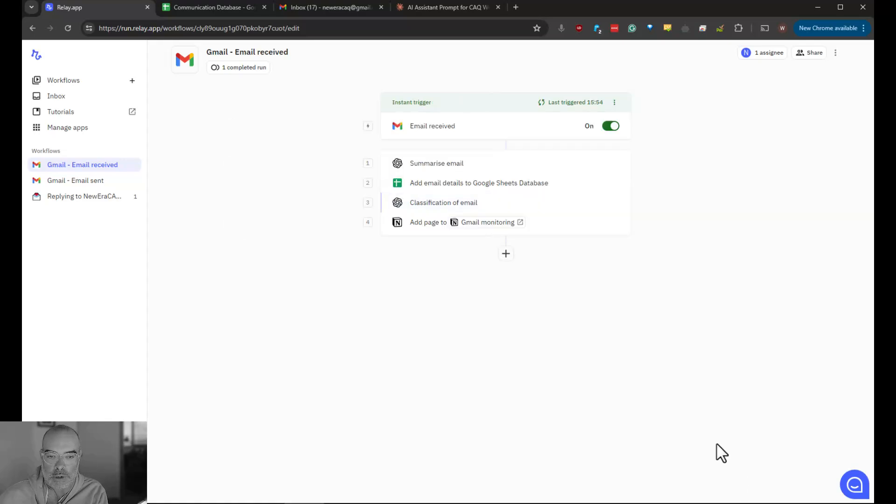
- Return to the Gmail - Email sent workflow and turn on its Email sent trigger
{"action": "left_click", "coordinate": [85, 182]}
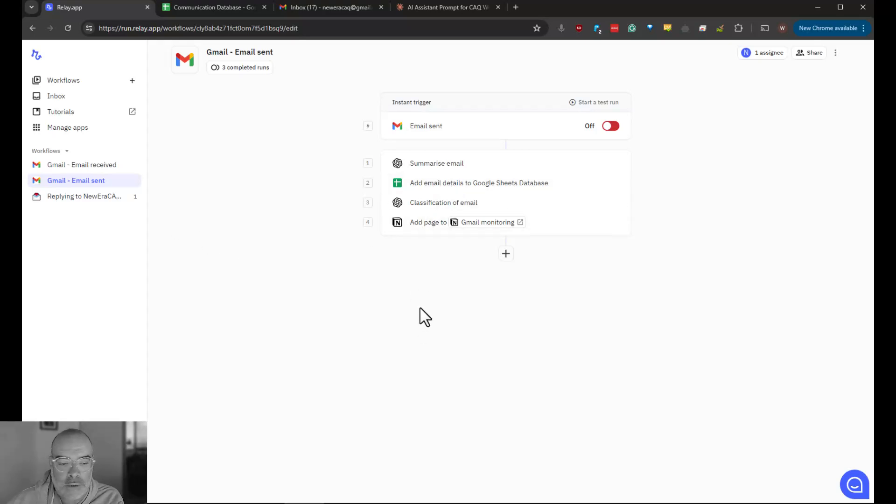
{"action": "left_click", "coordinate": [610, 126]}
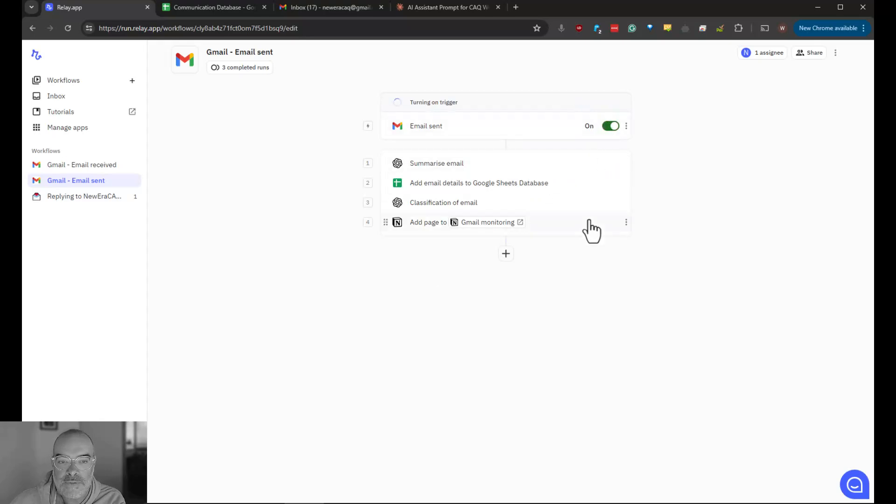